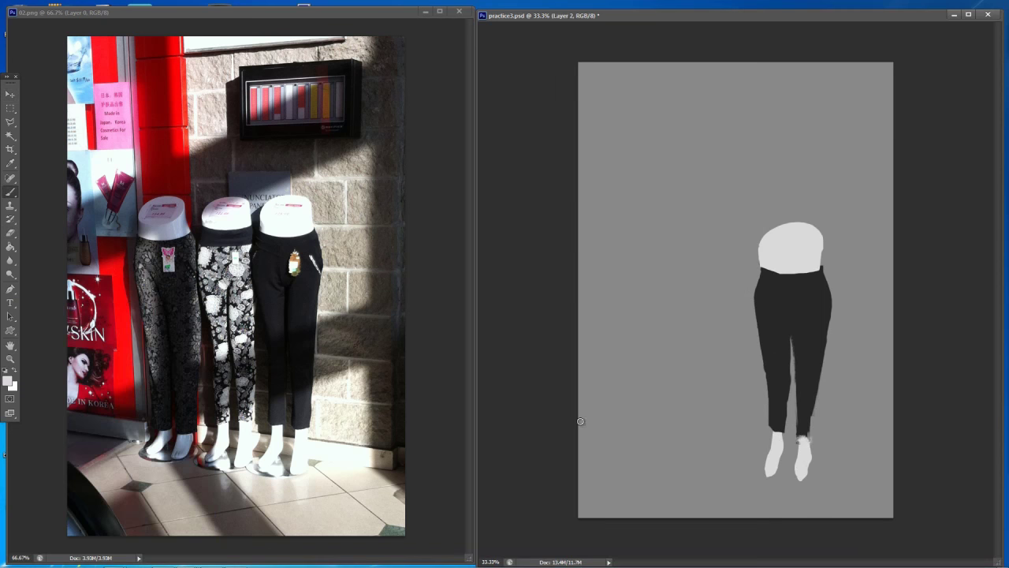
Duplicate the mannequin figure twice and line up the three copies side by side across the canvas
key("d")
key("ctrl+minus")
key("v")
left_click_drag(814, 349, 782, 342)
mouse_move(859, 308)
left_mouse_down()
mouse_move(825, 306)
mouse_move(841, 312)
left_mouse_up()
key("alt+bracketleft")
key("shift+Right")
key("shift+Right")
key("shift+Right")
key("alt+shift+bracketright")
key("ctrl+t")
key("Return")
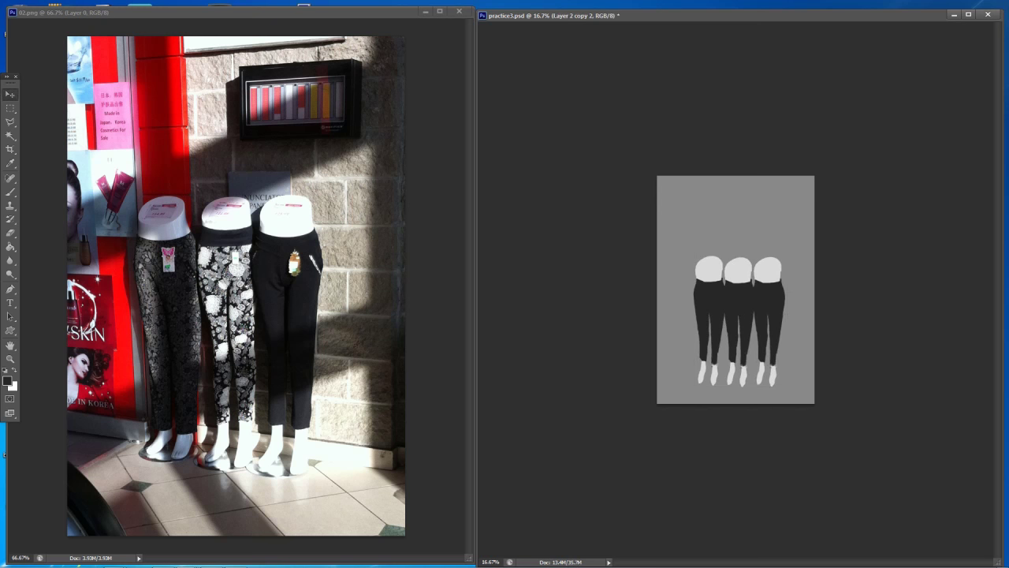
Stagger the three mannequins along a slight downward diagonal and group their layers
key("shift+Down")
key("shift+Down")
key("shift+Down")
key("shift+Down")
mouse_move(712, 291)
left_mouse_down()
mouse_move(760, 295)
mouse_move(708, 291)
left_mouse_up()
left_click(738, 296, "shift")
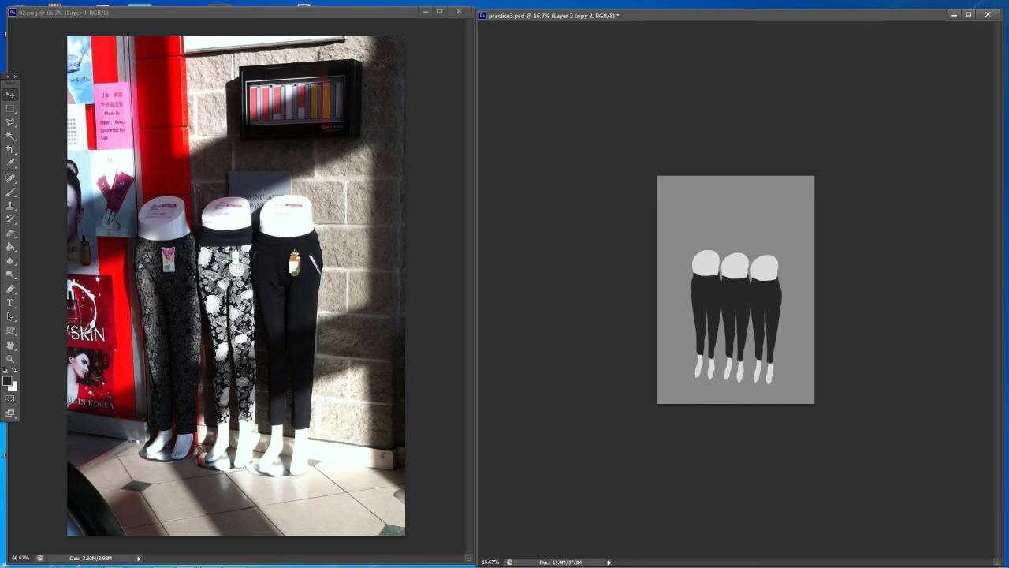
key("ctrl+g")
Fill a vertical dark shadow strip behind the first mannequin on a new layer, from the canvas top to the feet
key("m")
mouse_move(679, 176)
left_mouse_down()
mouse_move(719, 336)
mouse_move(718, 377)
left_mouse_up()
left_click_drag(674, 171, 687, 390, "alt")
key("g")
key("ctrl+shift+alt+n")
key("m")
left_click_drag(683, 172, 695, 380, "alt")
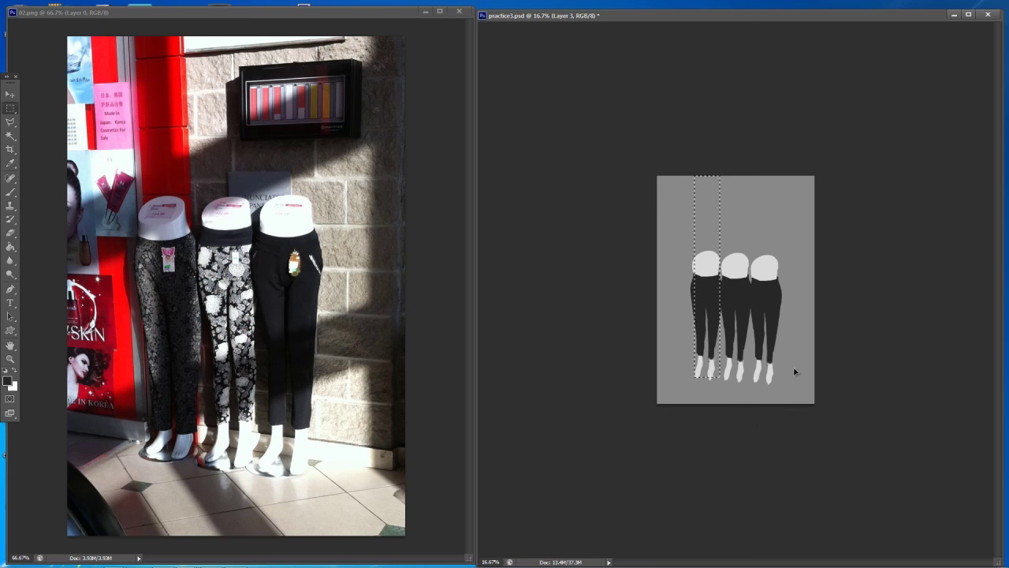
key("l")
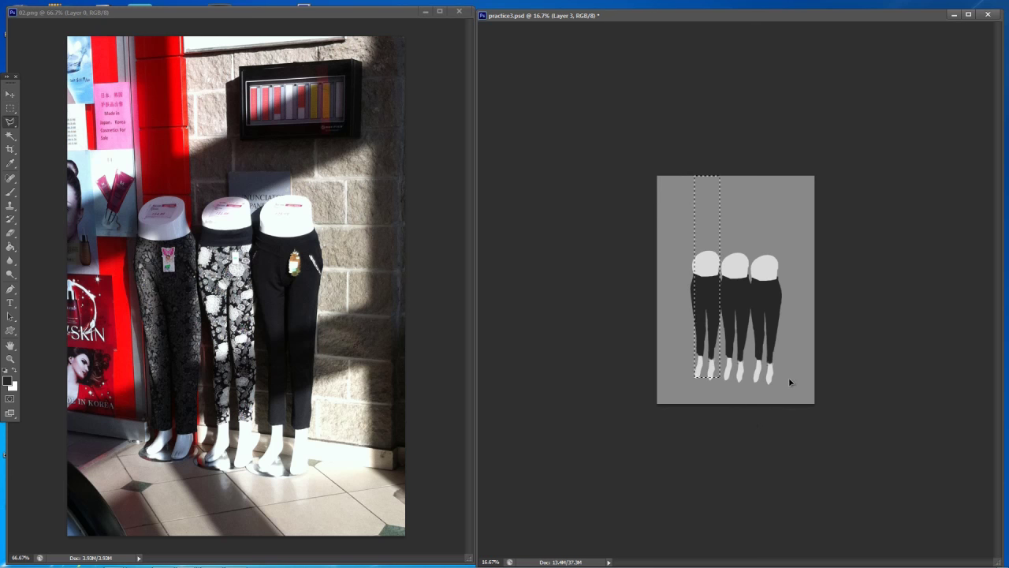
key("alt+BackSpace")
key("ctrl+d")
Fill a slanted dark band across the wall behind the heads and a narrow strip along the wall's far edge, then merge the layer down
key("g")
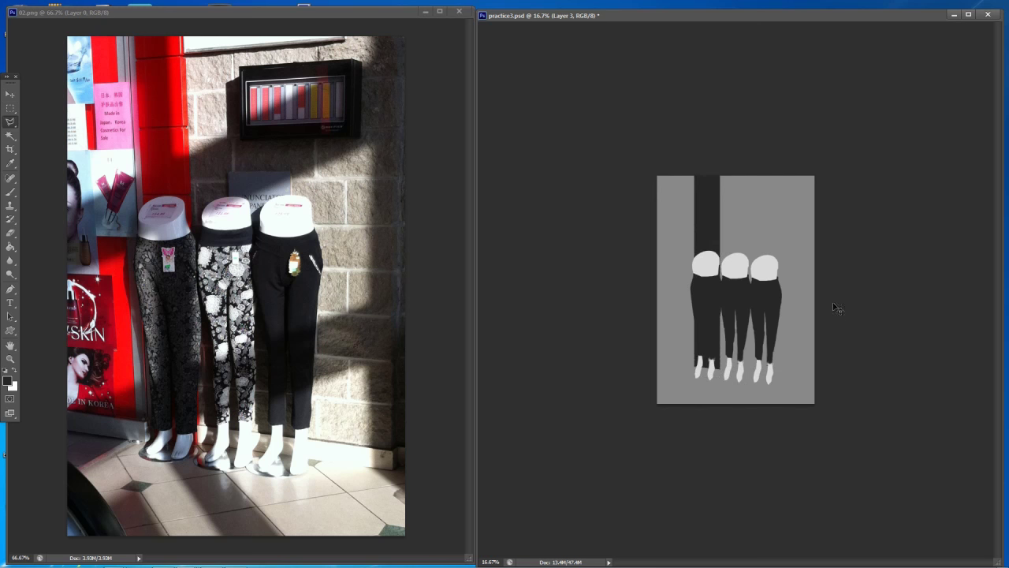
key("Escape")
left_click(650, 259)
left_click(831, 194)
left_click(836, 222)
left_click(646, 290)
left_click(651, 258)
key("m")
left_click_drag(804, 174, 867, 384, "alt")
key("g")
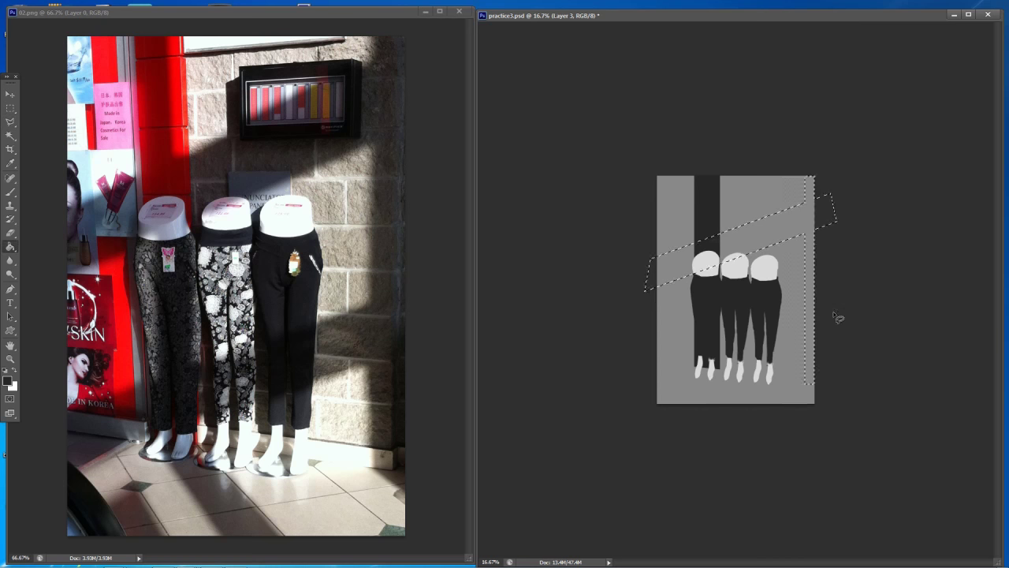
key("alt+BackSpace")
key("ctrl+d")
key("ctrl+e")
Fill a small dark wedge on a new layer where the wall's edge strip meets the floor corner
key("m")
key("ctrl+shift+alt+n")
key("l")
key("ctrl+plus")
left_click(839, 431)
left_click(868, 453)
double_click(869, 414)
key("g")
key("alt+BackSpace")
key("ctrl+d")
key("ctrl+minus")
Fill a second slanted dark band across the wall behind the mannequins' lower legs
key("l")
key("ctrl+plus")
left_click(848, 309)
left_click(591, 443)
left_click(856, 351)
left_click(848, 309)
left_click_drag(837, 322, 841, 311)
key("g")
key("alt+BackSpace")
key("ctrl+d")
Fill a diagonal dark shadow across the floor, running from the first mannequin's feet to the canvas edge
key("l")
left_click(681, 388)
left_click(674, 399)
left_click(781, 489)
left_click(803, 467)
left_click(681, 388)
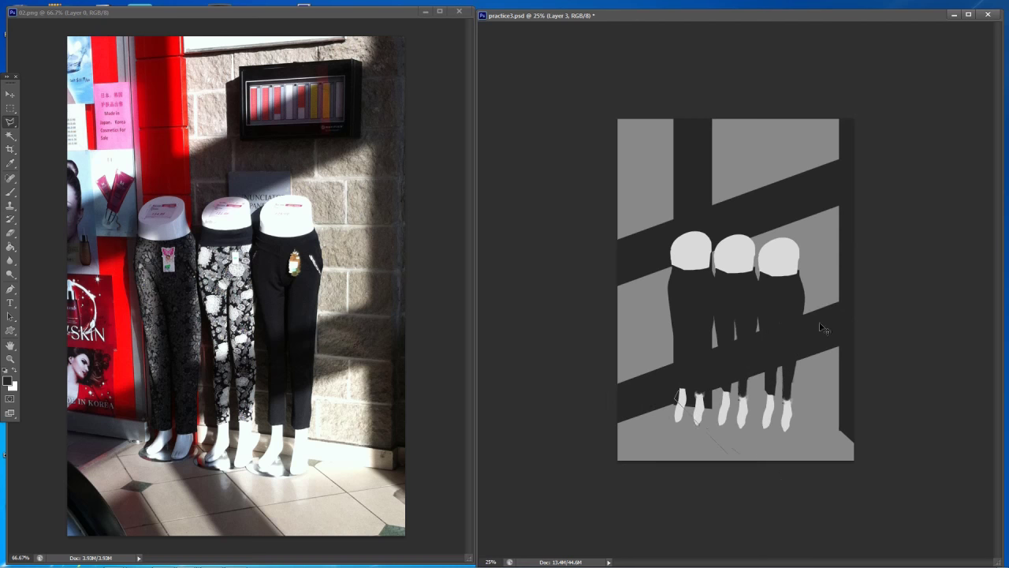
key("g")
key("alt+BackSpace")
key("ctrl+d")
Fill a narrow light grey strip along the base of the wall behind the feet
key("ctrl+minus")
key("ctrl+plus")
key("l")
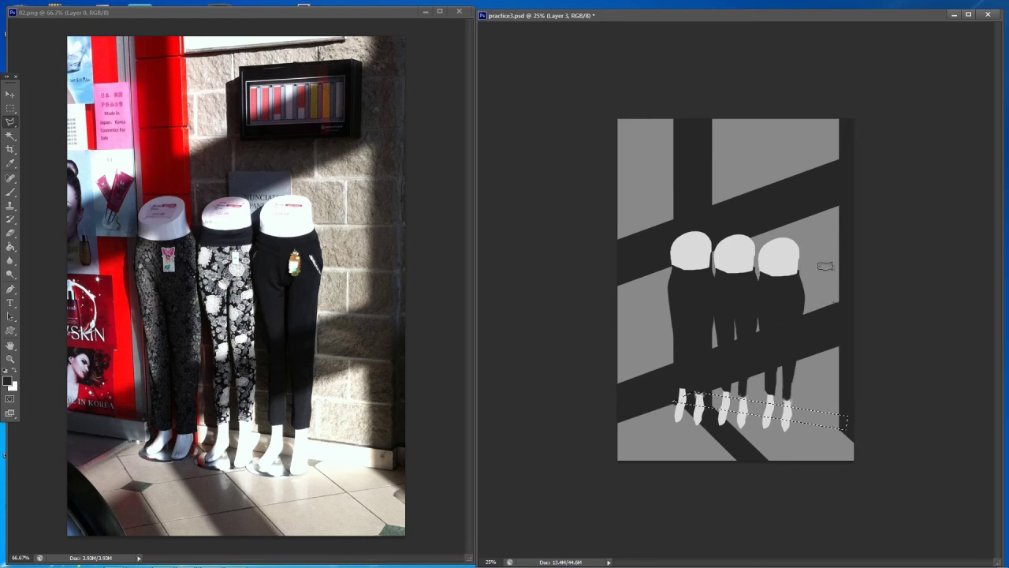
key("g")
key("alt+BackSpace")
key("ctrl+d")
key("l")
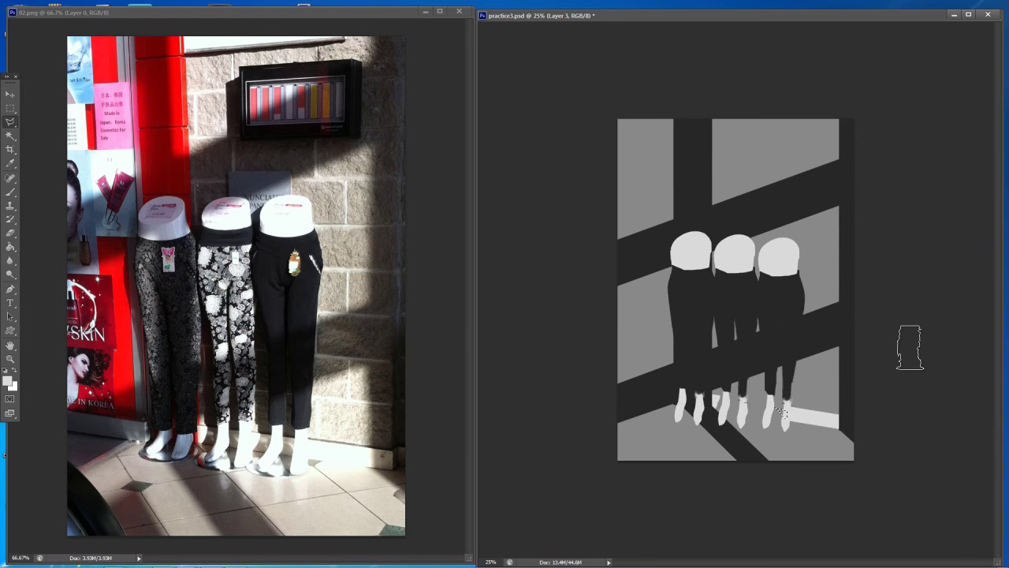
Paint light patches on the floor around the feet and clean up their edges with the Brush and Eraser
key("g")
key("ctrl+plus")
key("b")
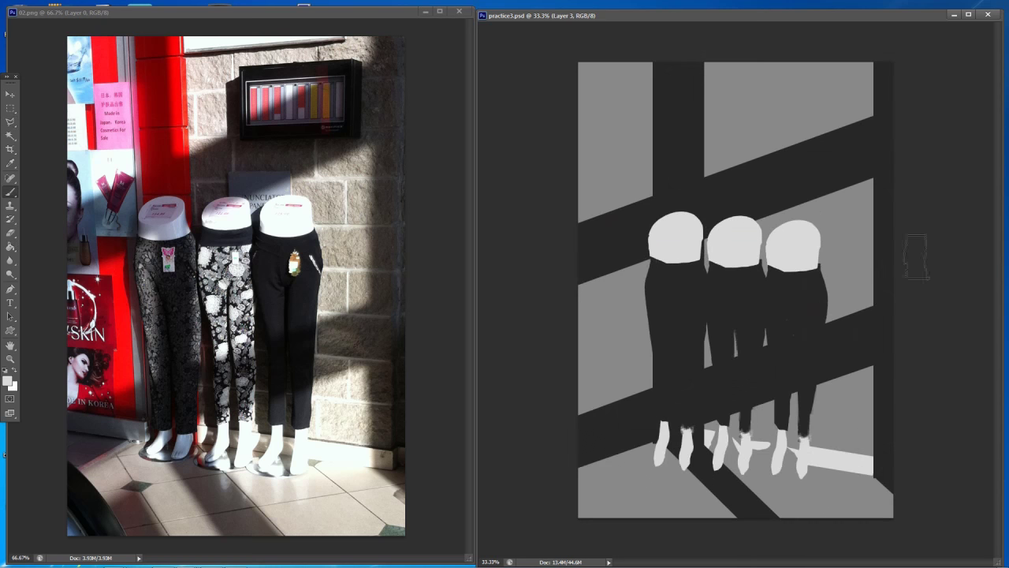
key("e")
key("ctrl+e")
key("b")
key("e")
key("b")
key("e")
key("b")
key("e")
key("b")
key("d")
key("e")
key("b")
key("x")
Nudge the mannequin group slightly down and check the overall composition
key("v")
key("shift+Down")
key("shift+Down")
key("ctrl+minus")
key("ctrl+minus")
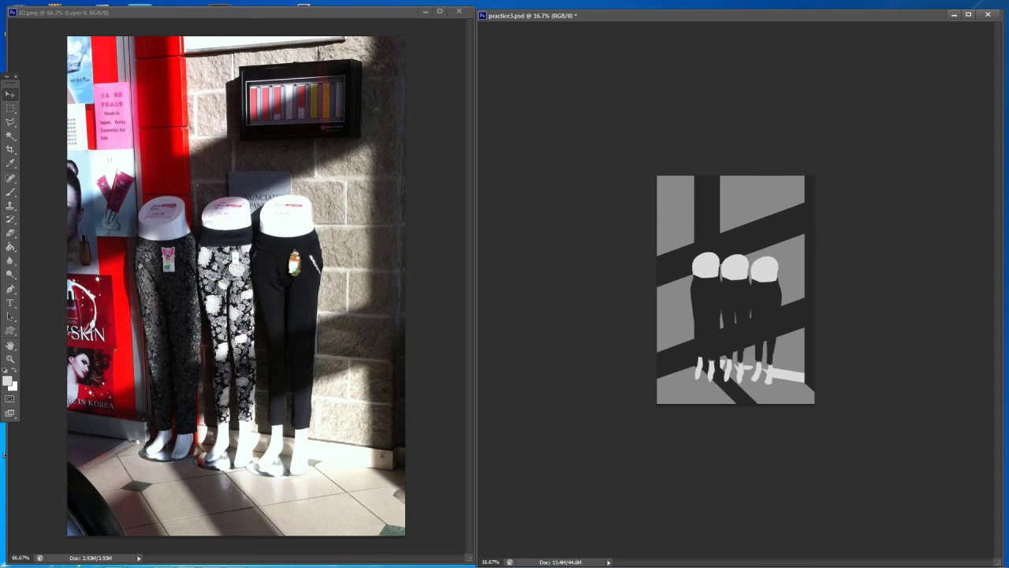
key("ctrl+plus")
key("ctrl+plus")
key("ctrl+plus")
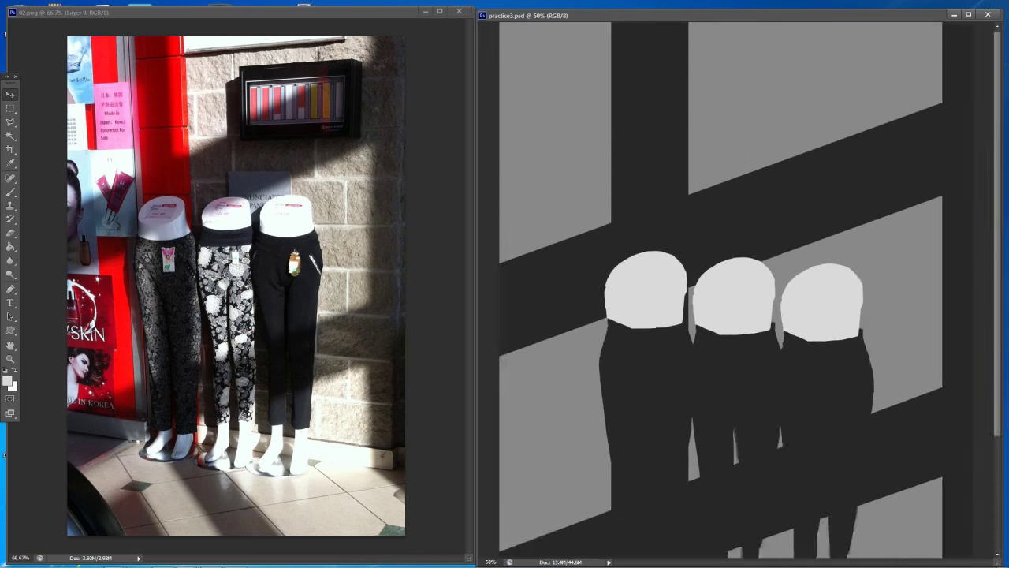
key("ctrl+minus")
Fill a dark rectangular display frame on a new layer on the upper wall, using the sampled shadow colour
key("l")
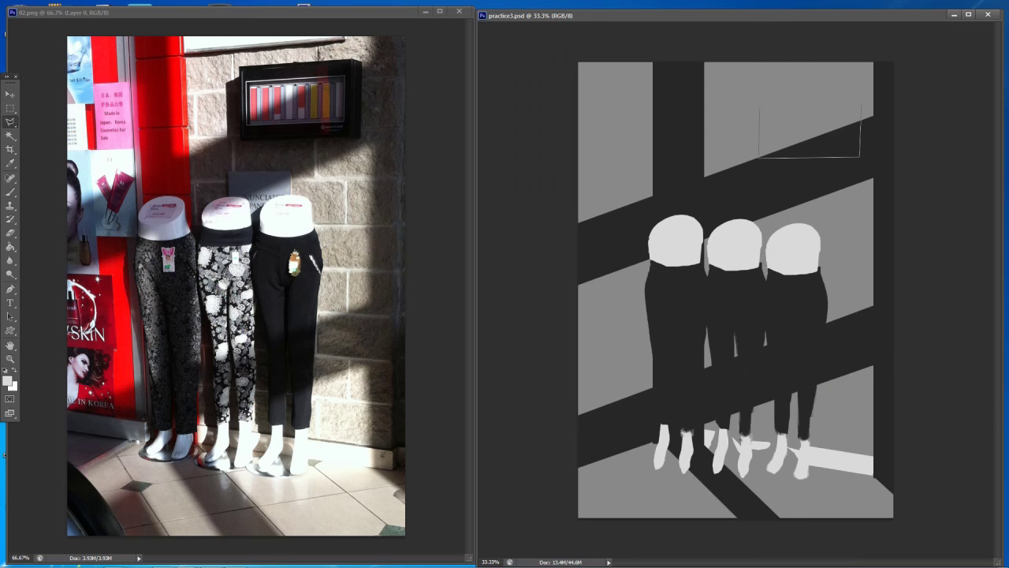
left_click(760, 97)
left_click_drag(835, 132, 839, 142)
key("m")
mouse_move(737, 87)
left_mouse_down()
mouse_move(763, 181)
mouse_move(748, 167)
left_mouse_up()
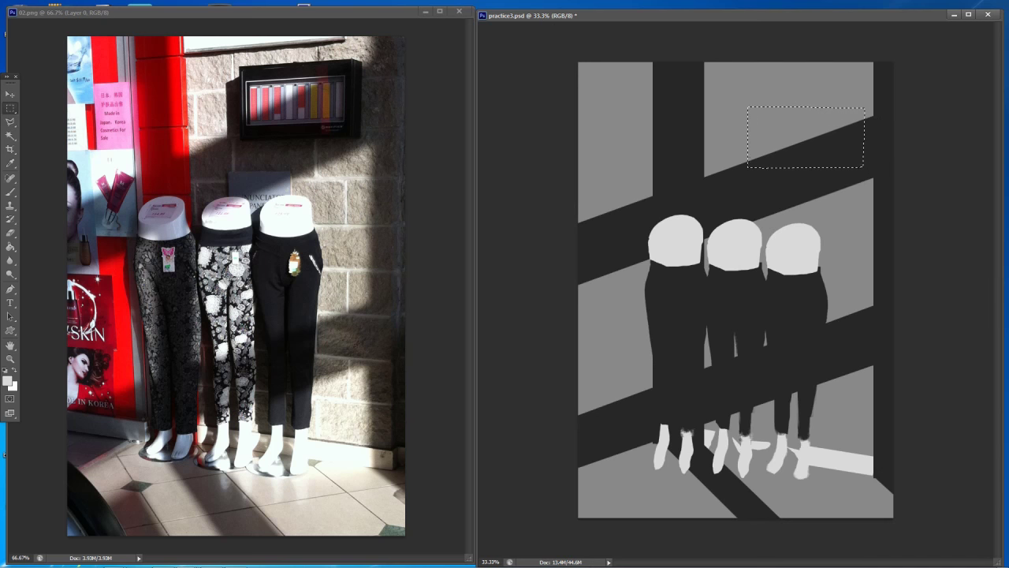
left_click_drag(855, 107, 869, 167)
key("g")
key("ctrl+alt+shift+n")
left_click(807, 153, "alt")
key("alt+BackSpace")
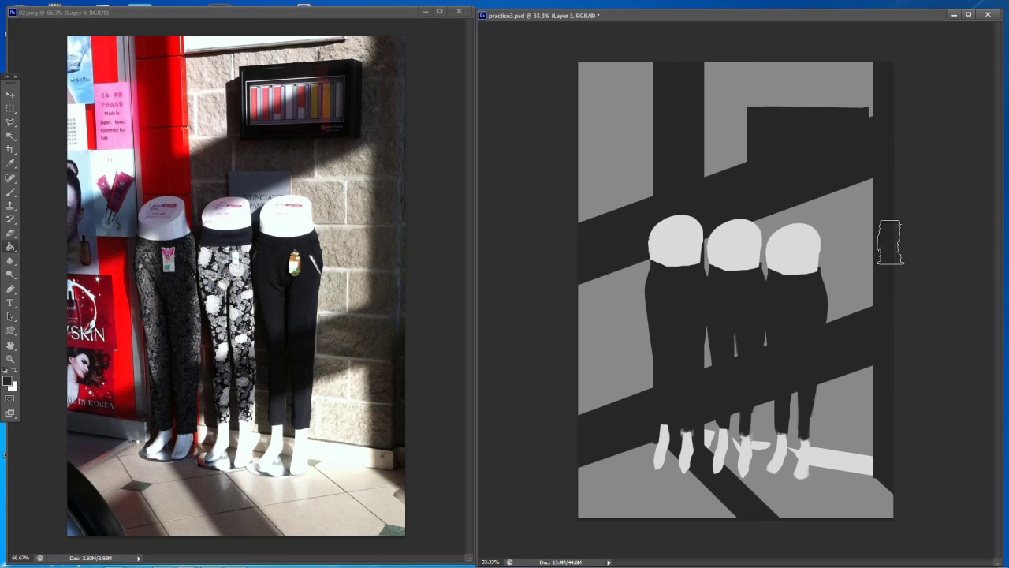
key("ctrl+d")
Fill a light panel inside the dark display frame, cut off diagonally along the slanted shadow
key("l")
left_click(761, 157)
left_click(857, 156)
left_click(857, 123)
left_click(761, 126)
left_click(761, 157)
key("ctrl+d")
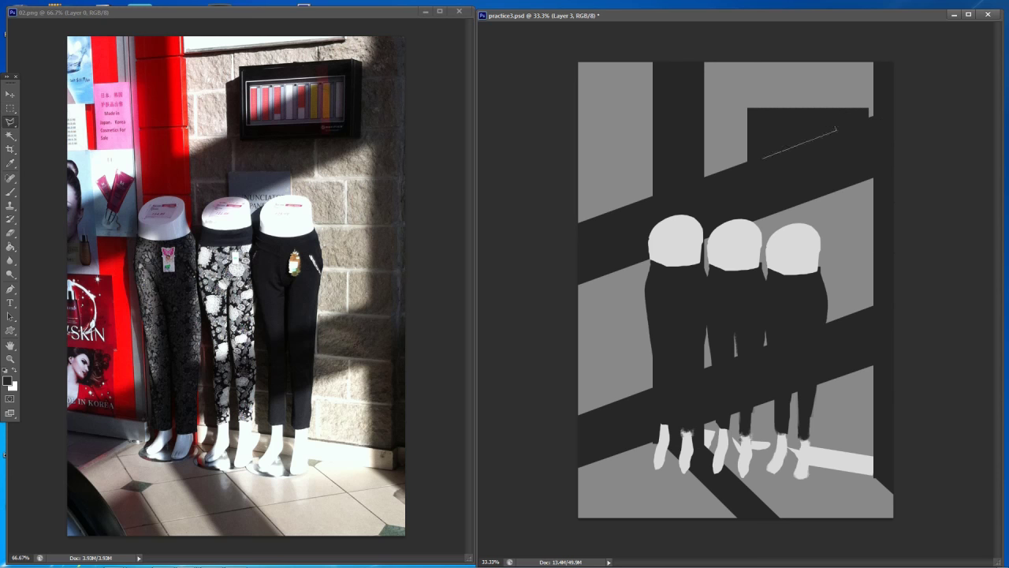
key("ctrl+BackSpace")
key("b")
Fill a light grey sign strip at the top of the wall above the display frame, sampling the floor highlight's colour
key("l")
key("ctrl+shift+d")
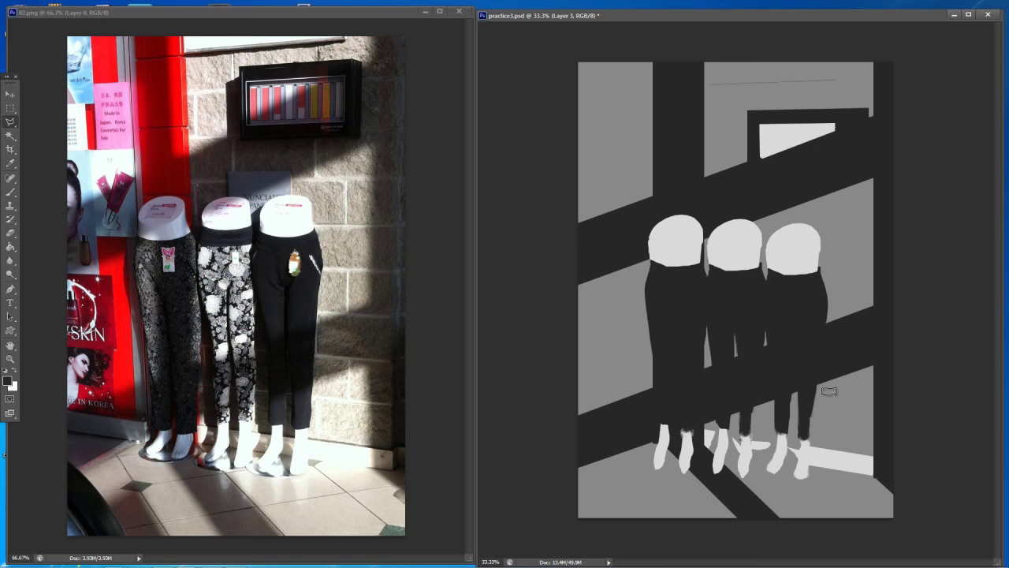
key("g")
left_click(811, 443, "alt")
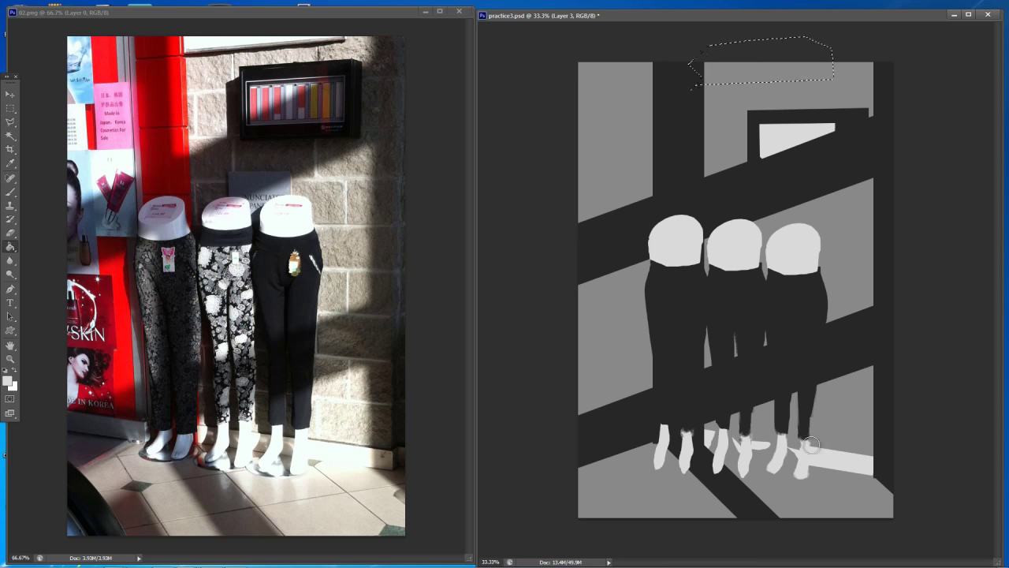
left_click(769, 73)
key("ctrl+d")
Trim the outer end of the light sign strip at the top of the wall to a straight vertical edge
key("l")
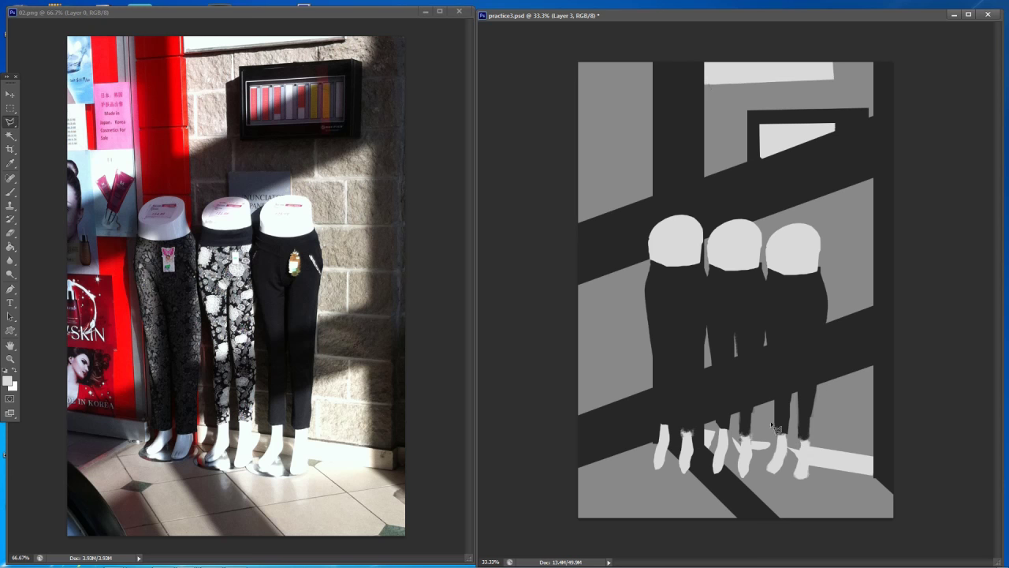
key("ctrl+minus")
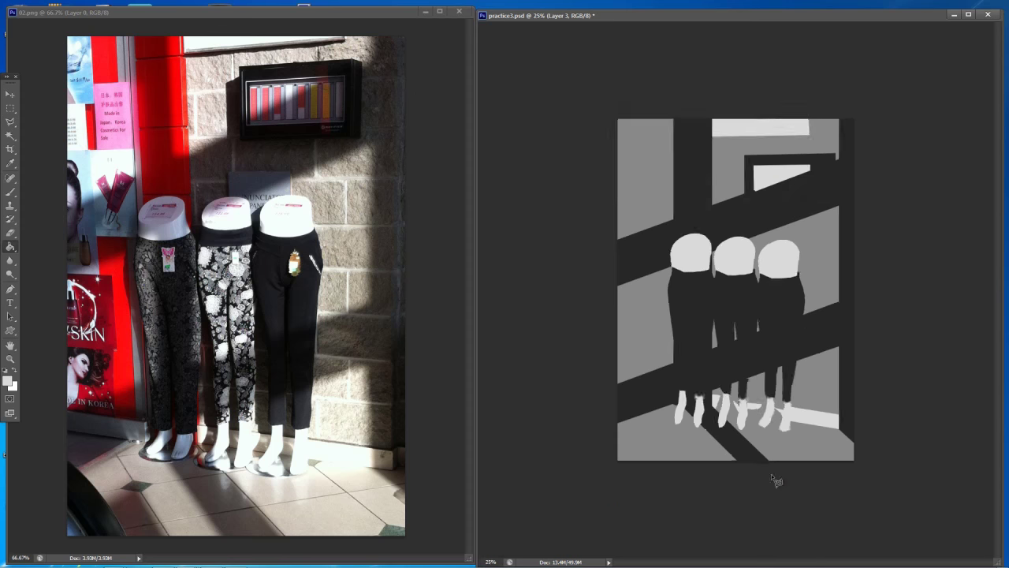
key("ctrl+plus")
key("ctrl+plus")
key("ctrl+alt+z")
key("ctrl+alt+z")
key("ctrl+alt+z")
key("ctrl+alt+z")
key("ctrl+alt+z")
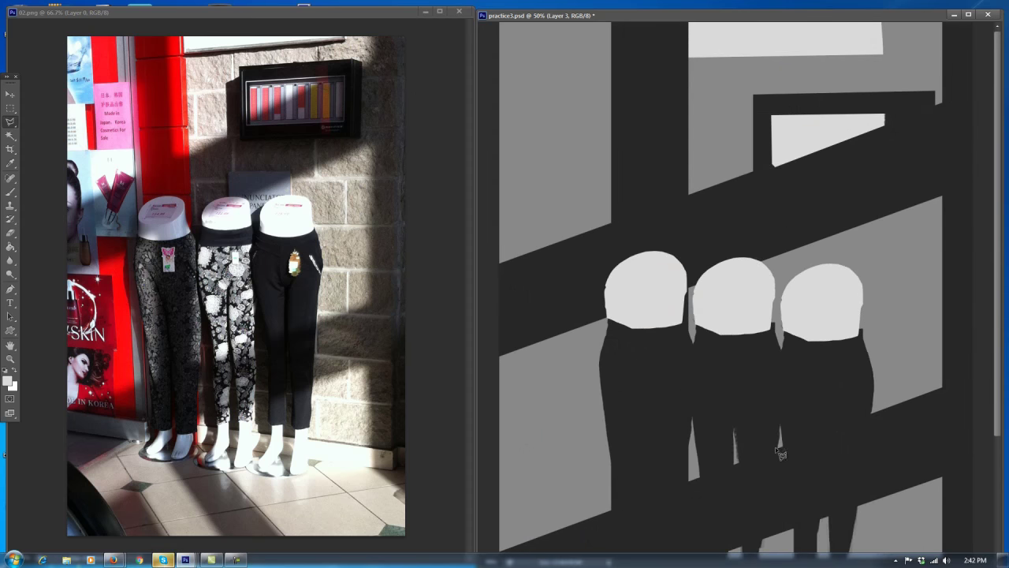
key("Delete")
key("ctrl+d")
key("e")
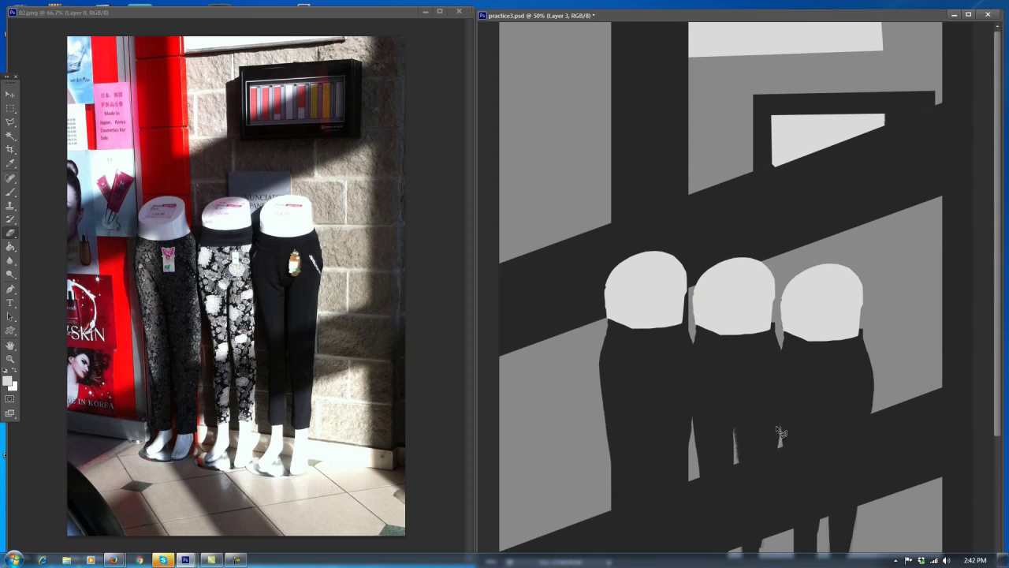
key("ctrl+minus")
key("ctrl+minus")
key("ctrl+minus")
key("ctrl+minus")
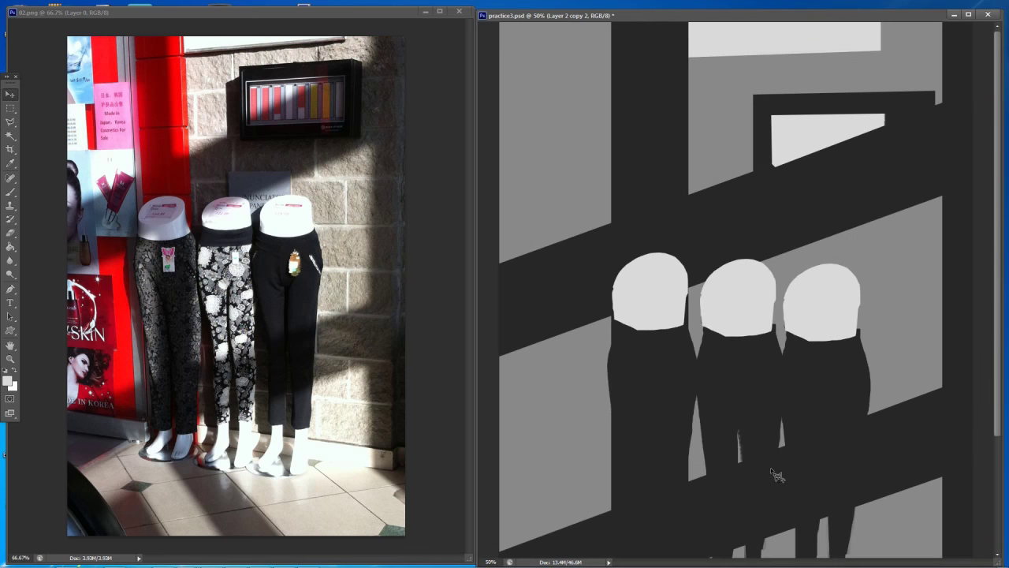
Outline a polygonal wall area beside the first mannequin and fill it with the foreground colour
key("l")
left_click(493, 192)
left_click(492, 310)
left_click(591, 324)
left_click(639, 280)
left_click(657, 208)
left_click(621, 185)
key("v")
key("m")
key("alt+BackSpace")
key("ctrl+d")
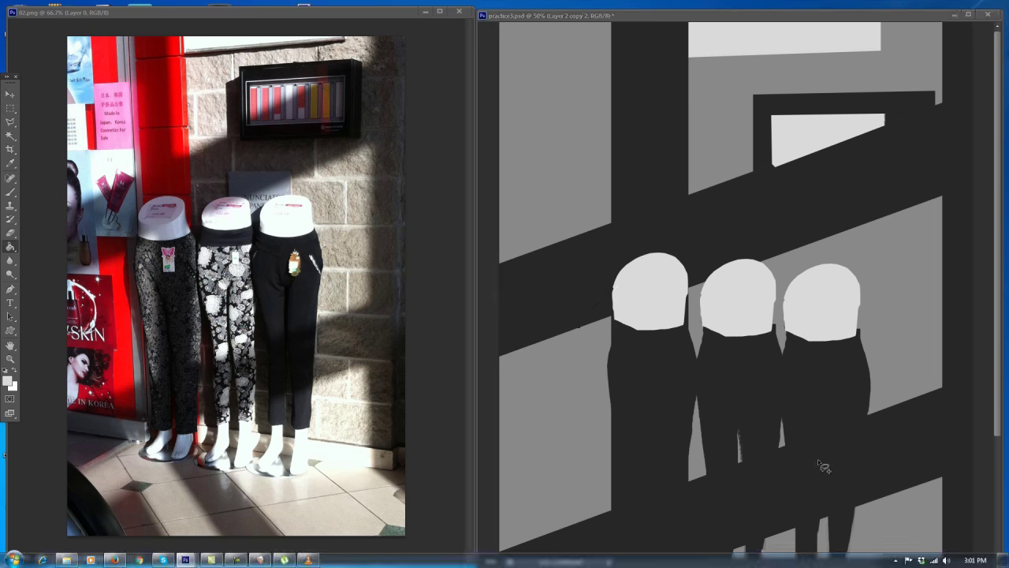
Undo the last wall fill and refill the outlined area above the slanted shadow, beside the first mannequin, with light grey
key("ctrl+alt+z")
key("ctrl+alt+z")
key("alt+BackSpace")
key("ctrl+d")
key("l")
key("g")
key("alt+BackSpace")
key("l")
key("ctrl+minus")
key("ctrl+minus")
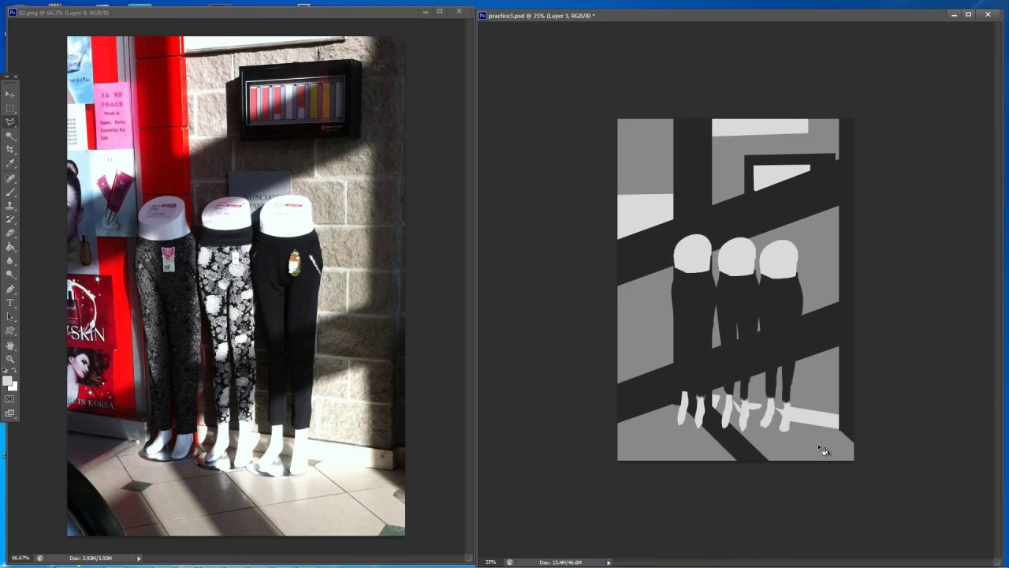
Crop a narrow strip off the upper edge of the canvas
key("ctrl+plus")
key("c")
left_click_drag(792, 446, 791, 434)
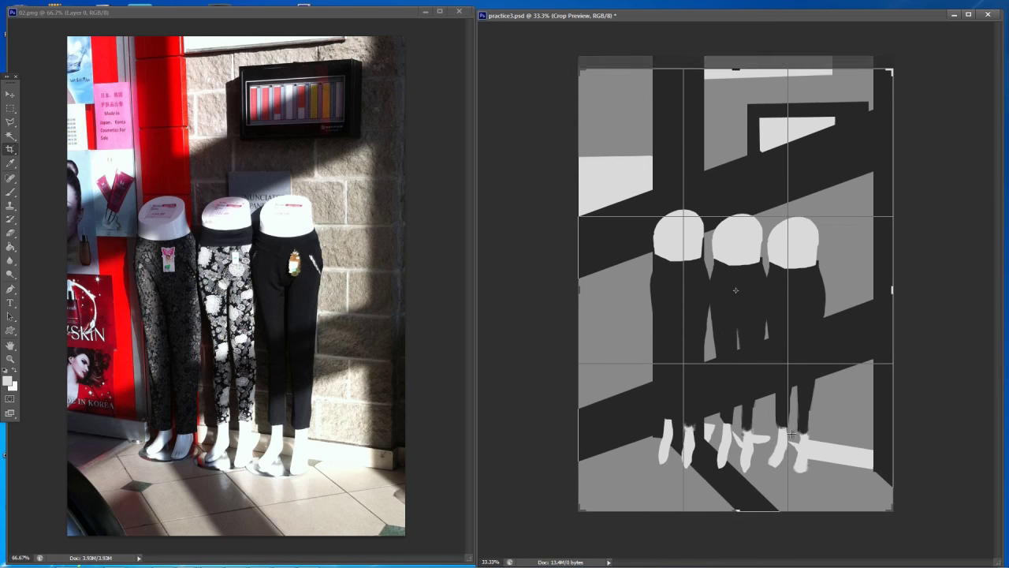
key("Return")
Fill light grey poster shapes on the wall beyond the vertical shadow, leaving a small rectangle and the upper corner mid-grey
key("ctrl+plus")
key("m")
left_click_drag(497, 100, 556, 21)
left_click_drag(496, 91, 528, 157)
key("l")
left_click(554, 85)
left_click(621, 86)
left_click(624, 148)
left_click(570, 182)
left_click(548, 171)
double_click(559, 161)
key("g")
key("alt+Delete")
key("ctrl+d")
key("b")
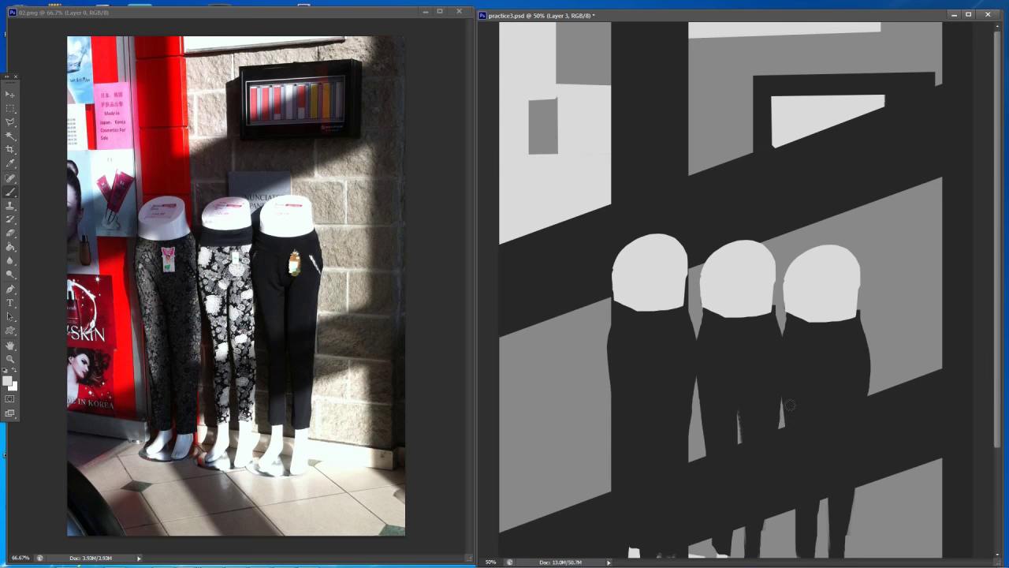
Straighten the border between the light poster shape and the mid-grey corner with a small light grey fill
key("l")
key("g")
key("ctrl+d")
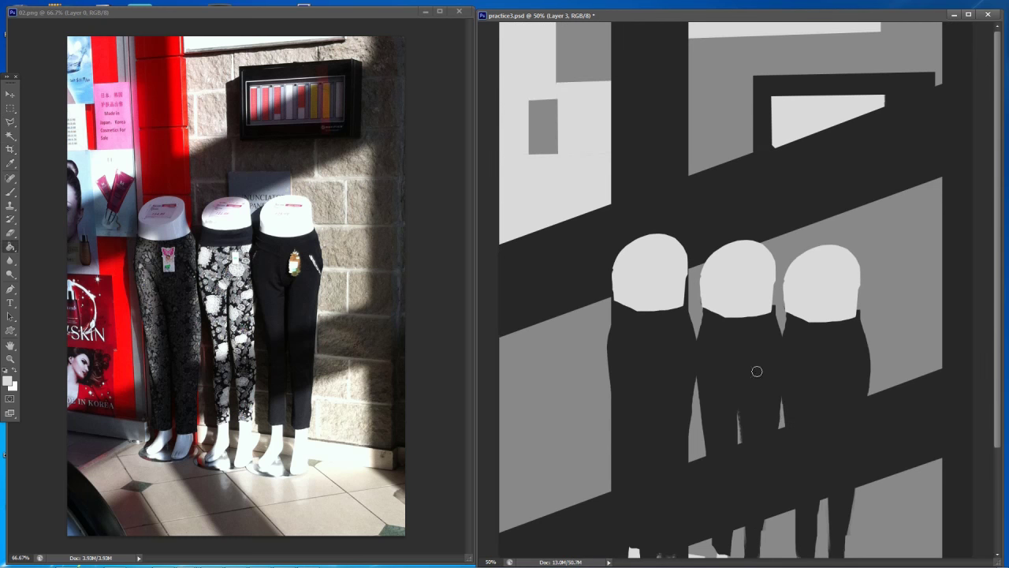
Narrow the small mid-grey rectangle on the poster area by filling its outer half with light grey
key("ctrl+minus")
key("ctrl+minus")
key("ctrl+plus")
key("m")
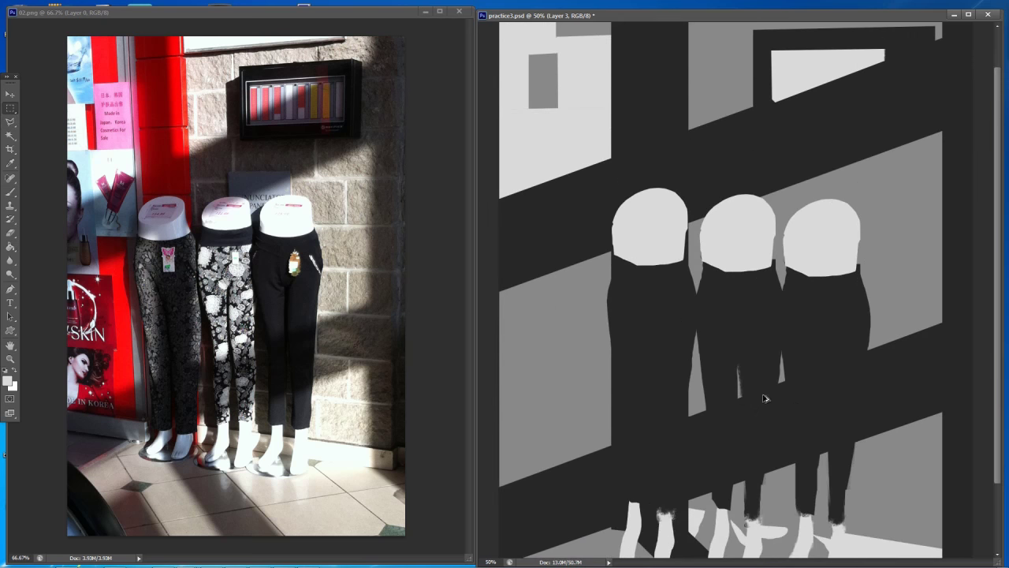
scroll(770, 398, "up", 2)
left_click_drag(513, 90, 542, 169)
key("g")
left_click(536, 126)
key("ctrl+d")
Fill a small light grey patch on the wall's outer edge just below the slanted shadow, and save the file
scroll(787, 316, "down", 1)
key("m")
left_click_drag(541, 117, 431, 328)
key("g")
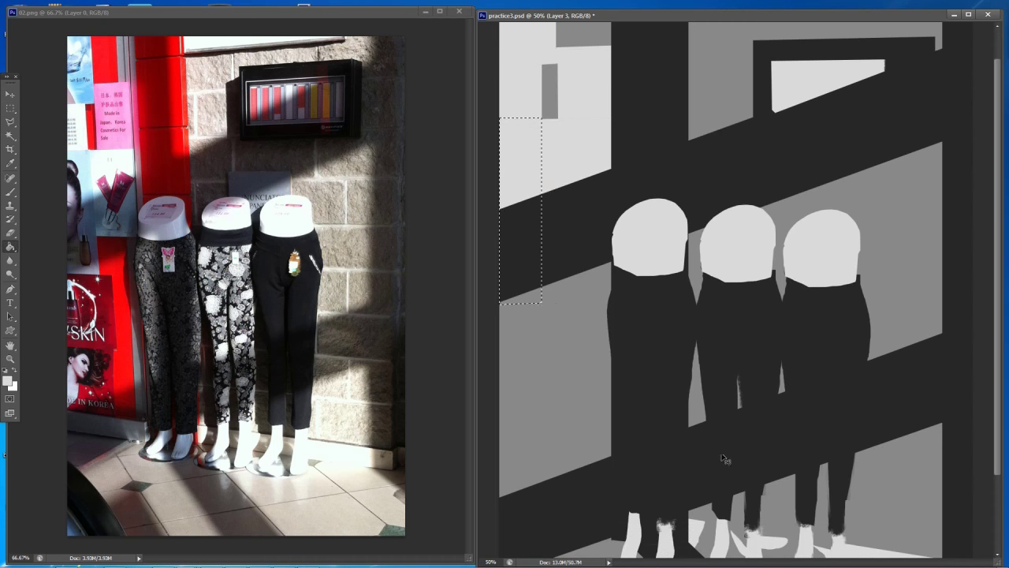
key("ctrl+minus")
key("ctrl+minus")
key("ctrl+minus")
key("ctrl+plus")
key("ctrl+plus")
key("ctrl+plus")
key("ctrl+plus")
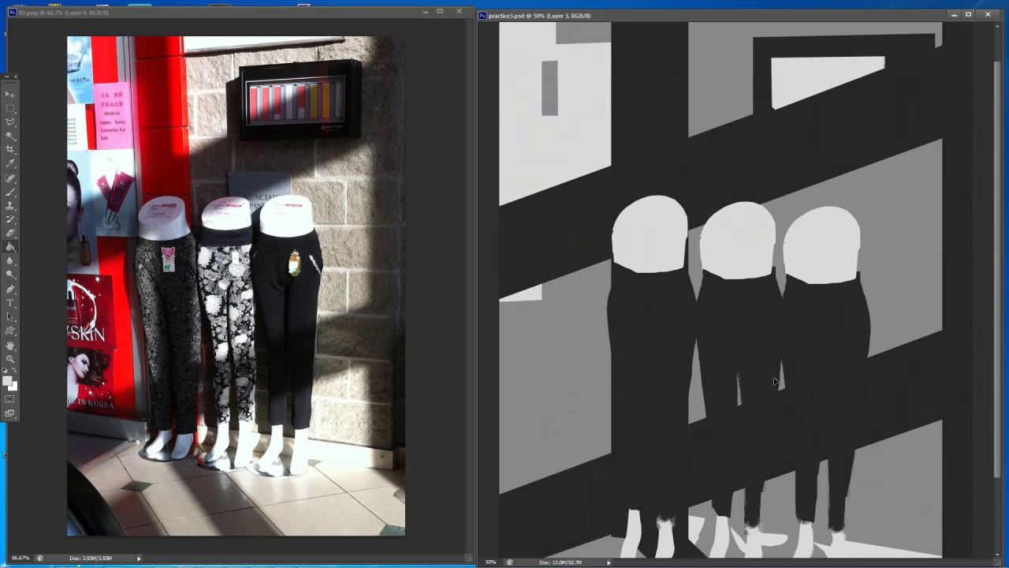
key("ctrl+minus")
key("ctrl+s")
Retouch the third mannequin's trouser hem on the mannequin layer with sampled dark grey and the eraser
key("b")
key("ctrl+plus")
key("alt+bracketleft")
left_click(805, 419, "alt")
left_click_drag(801, 437, 811, 439)
key("e")
key("b")
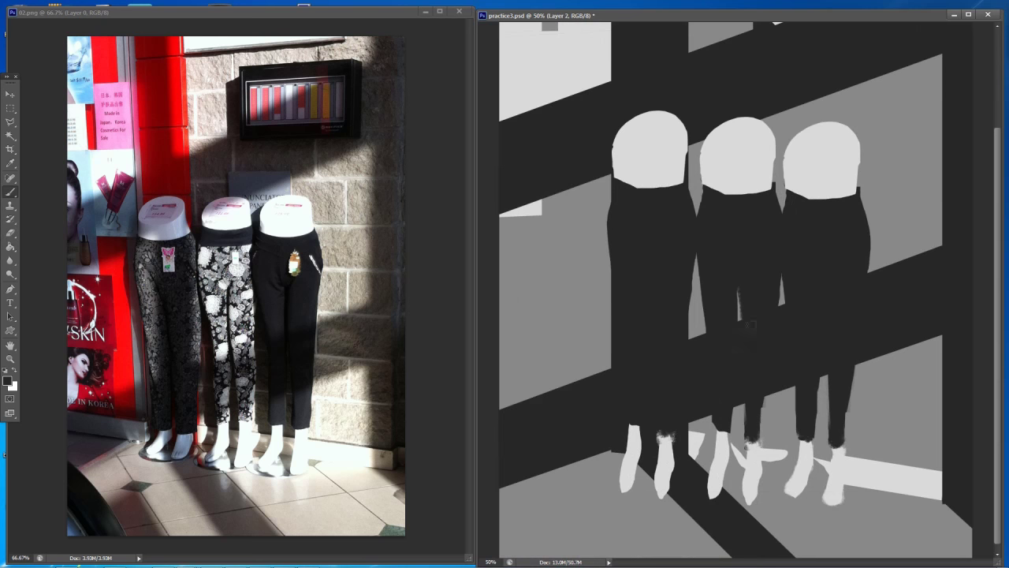
key("e")
key("b")
left_click(748, 183, "alt")
Select the third mannequin's feet and move them slightly upward towards the trouser hems
scroll(836, 354, "down", 1)
key("m")
mouse_move(865, 517)
left_mouse_down()
mouse_move(777, 472)
mouse_move(766, 478)
left_mouse_up()
key("v")
left_click_drag(840, 483, 840, 479)
key("ctrl+d")
Hide the background shapes and refine the third mannequin's trouser legs and hems, alternating brush and eraser
key("b")
key("e")
key("b")
key("x")
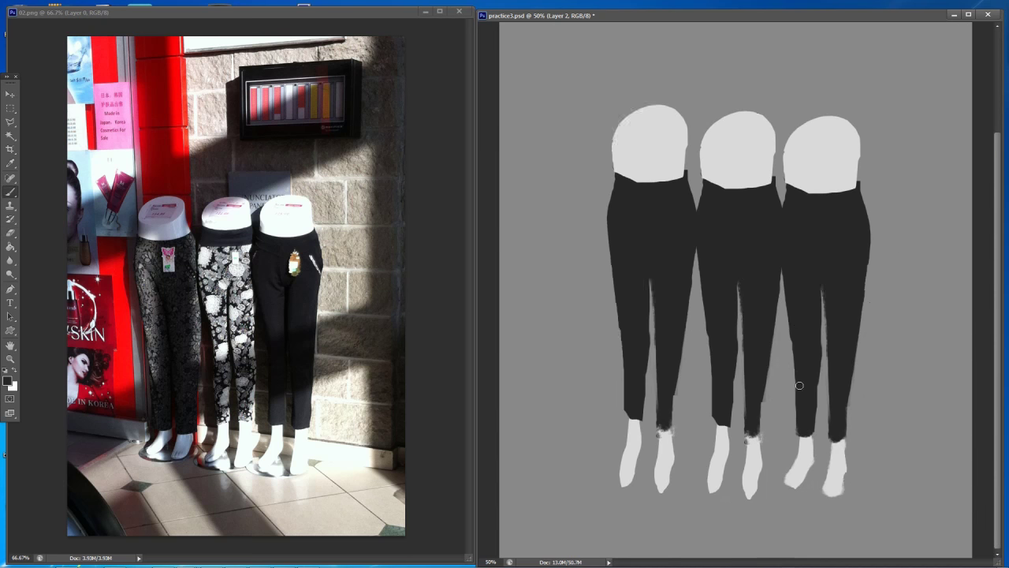
key("e")
key("b")
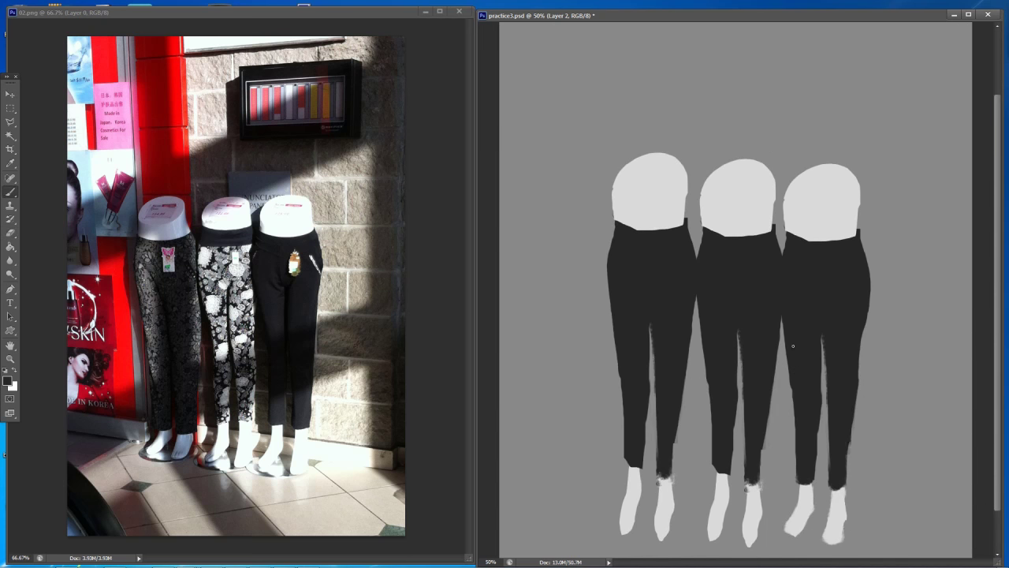
key("e")
key("b")
key("e")
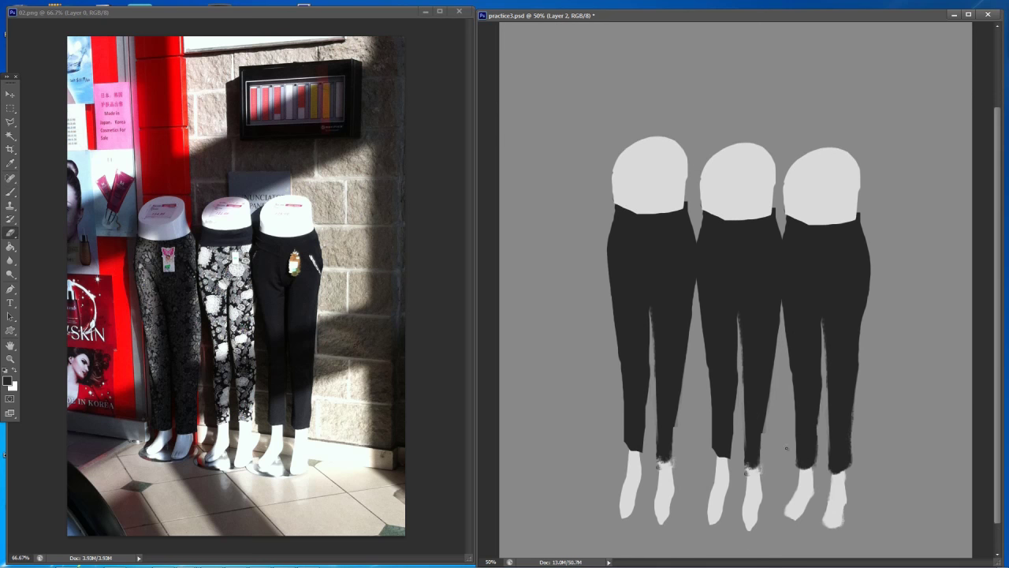
key("b")
Paint dark grey over the upper end of the gap between the third mannequin's legs and undo the last stroke
scroll(796, 396, "up", 3)
left_click_drag(823, 374, 825, 428)
left_click_drag(823, 388, 824, 450)
key("ctrl+z")
Raise the third mannequin's waistband with dark strokes and clean its border with the torso using sampled light and dark greys
left_click_drag(797, 276, 855, 276)
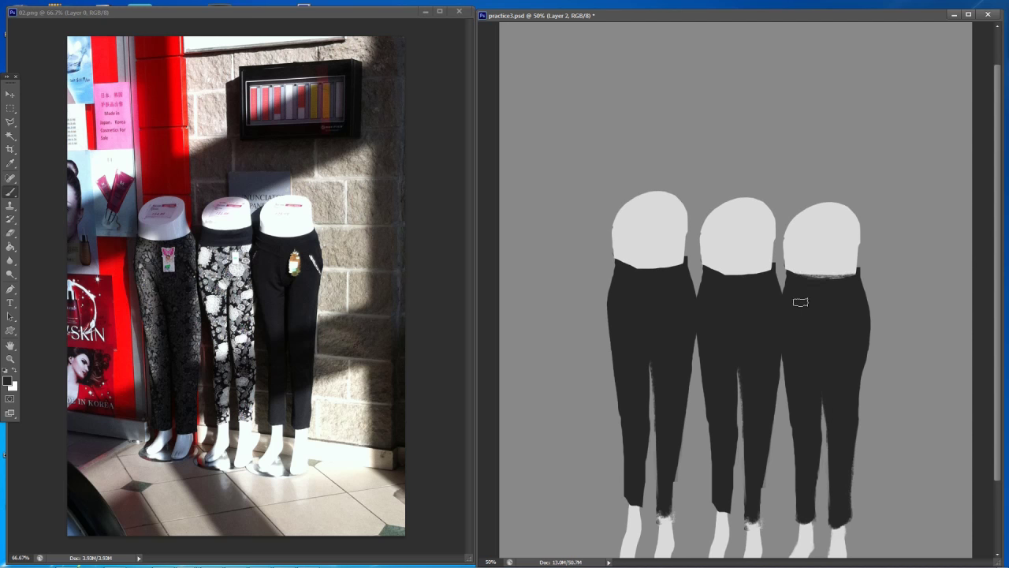
mouse_move(790, 274)
left_mouse_down()
mouse_move(847, 270)
mouse_move(831, 269)
mouse_move(861, 281)
mouse_move(870, 317)
left_mouse_up()
key("e")
key("b")
key("e")
key("b")
left_click(845, 263, "alt")
left_click(824, 257, "alt")
key("e")
key("b")
left_click(855, 291, "alt")
Erase and repaint the outer hip edge of the third mannequin's trousers for a cleaner contour
key("e")
left_click_drag(866, 364, 870, 331)
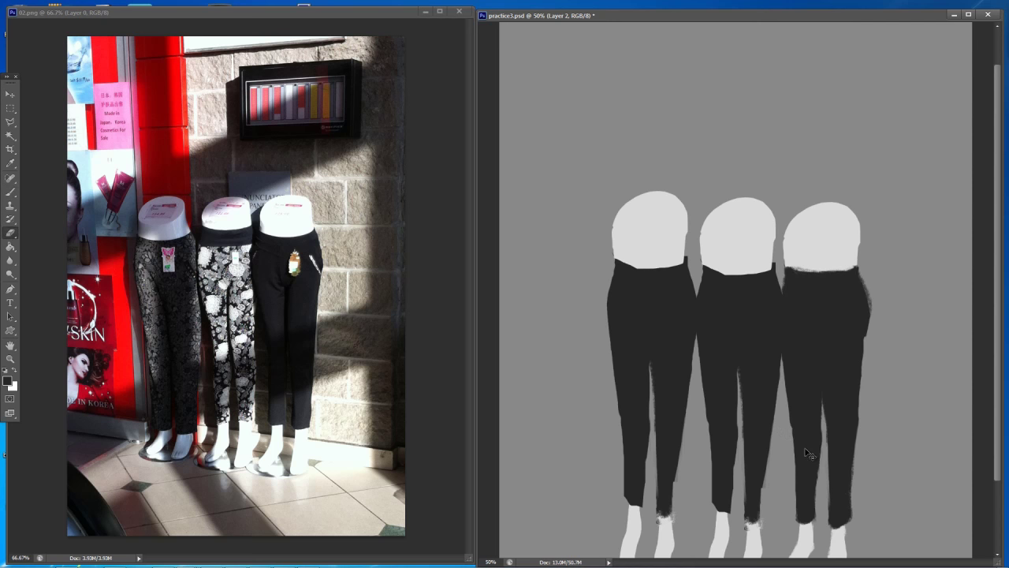
scroll(809, 455, "up", 1)
key("b")
key("e")
key("b")
scroll(818, 445, "up", 1)
key("e")
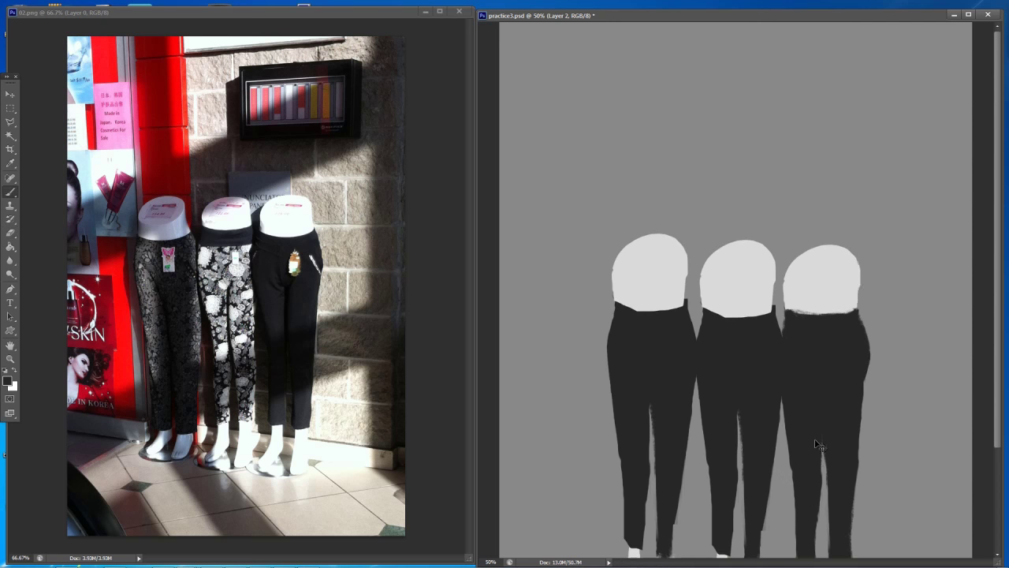
Trim the upper slope of the third mannequin's torso with a curved lasso selection and delete the excess
key("l")
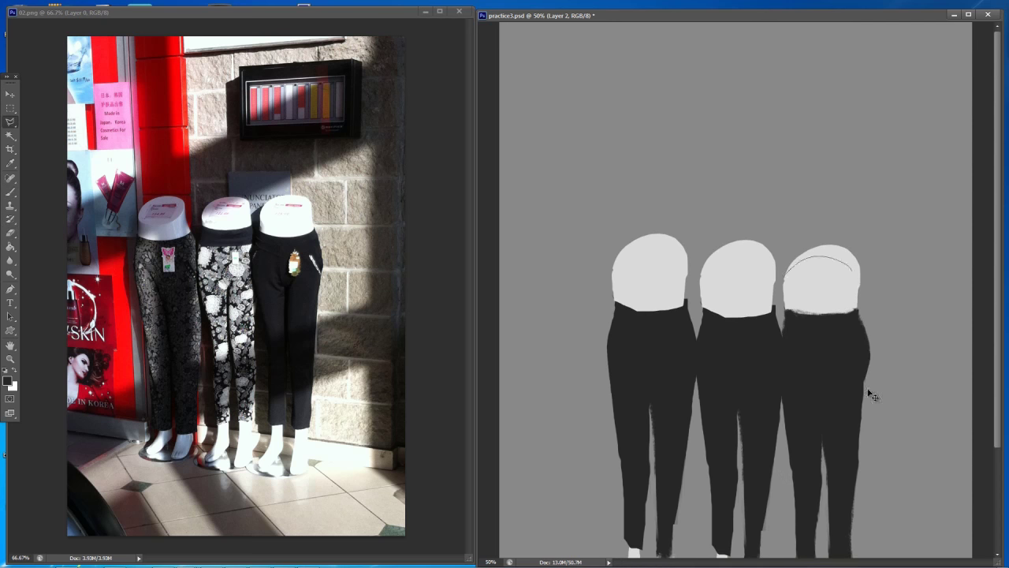
left_click_drag(784, 277, 854, 255)
key("ctrl+d")
left_click_drag(784, 281, 757, 240)
key("Delete")
key("ctrl+d")
Touch up the third mannequin's waistband in dark grey and remove the first two mannequins from the layer
key("b")
left_click_drag(820, 383, 820, 372)
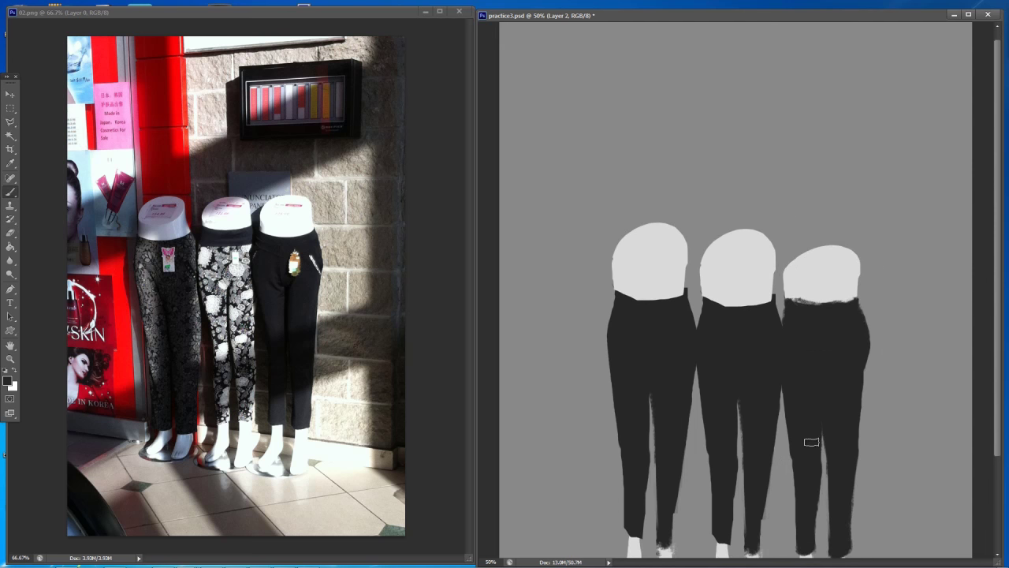
left_click_drag(855, 300, 796, 300)
key("ctrl+alt+z")
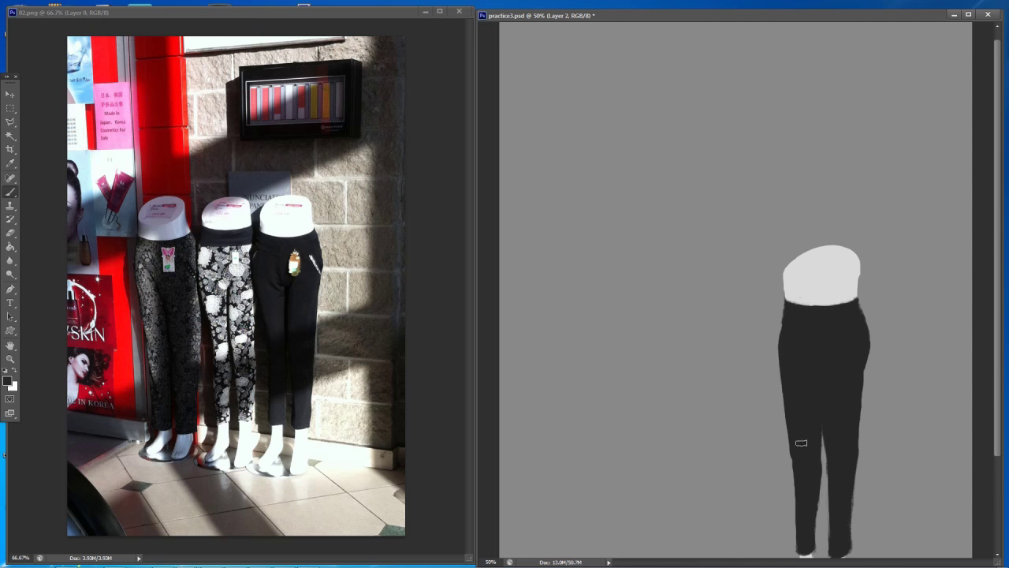
scroll(801, 443, "down", 3)
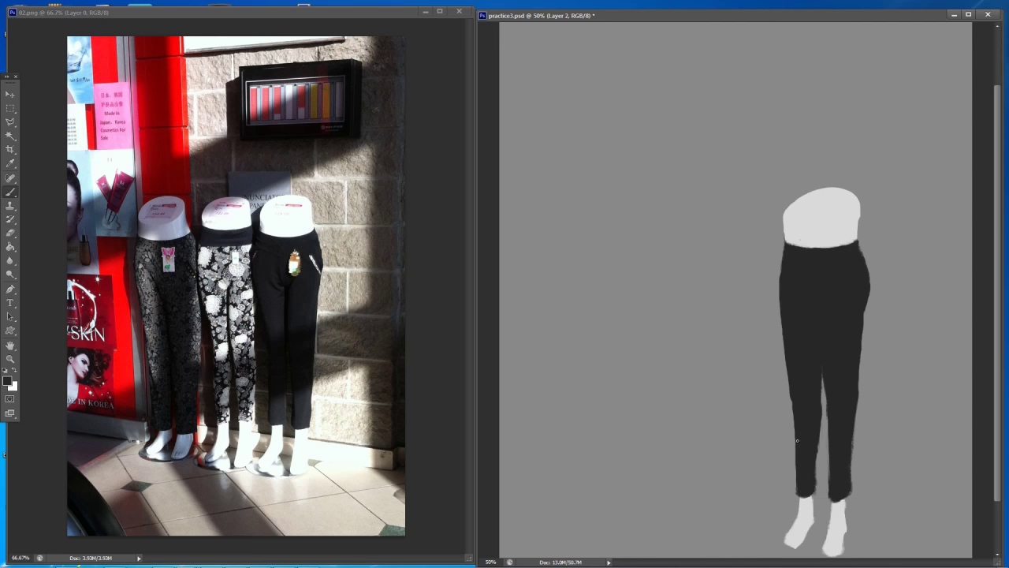
Smooth the edges of the remaining mannequin's trousers with alternating brush and eraser strokes
key("e")
key("b")
key("e")
scroll(808, 433, "up", 2)
key("b")
key("e")
left_click(796, 358, "ctrl")
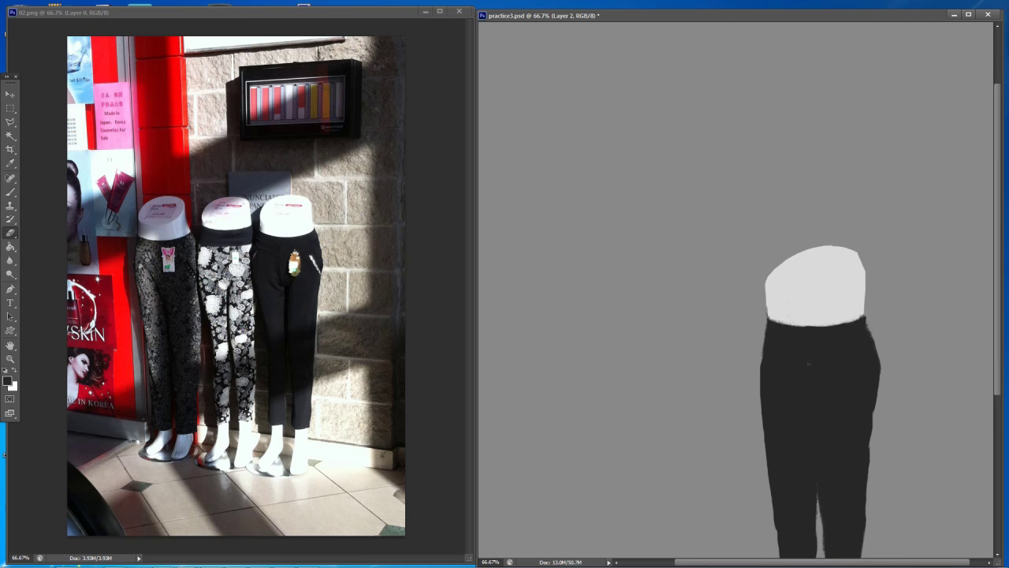
Reshape the torso's upper outer corner and outer side with the eraser, repainting with sampled light grey
mouse_move(834, 247)
left_mouse_down()
mouse_move(858, 253)
mouse_move(866, 310)
left_mouse_up()
key("b")
left_click(856, 289, "alt")
key("e")
left_click_drag(868, 265, 868, 313)
key("ctrl+z")
key("b")
key("e")
left_click_drag(861, 252, 866, 304)
key("b")
key("e")
Clean the torso's inner side and flatten its upper edge with eraser and sampled greys, and save the file
left_click_drag(765, 282, 768, 311)
key("b")
left_click(779, 341, "alt")
key("e")
mouse_move(839, 250)
left_mouse_down()
mouse_move(859, 256)
mouse_move(817, 250)
left_mouse_up()
key("b")
left_click(830, 269, "alt")
key("e")
scroll(746, 285, "down", 5)
key("ctrl+s")
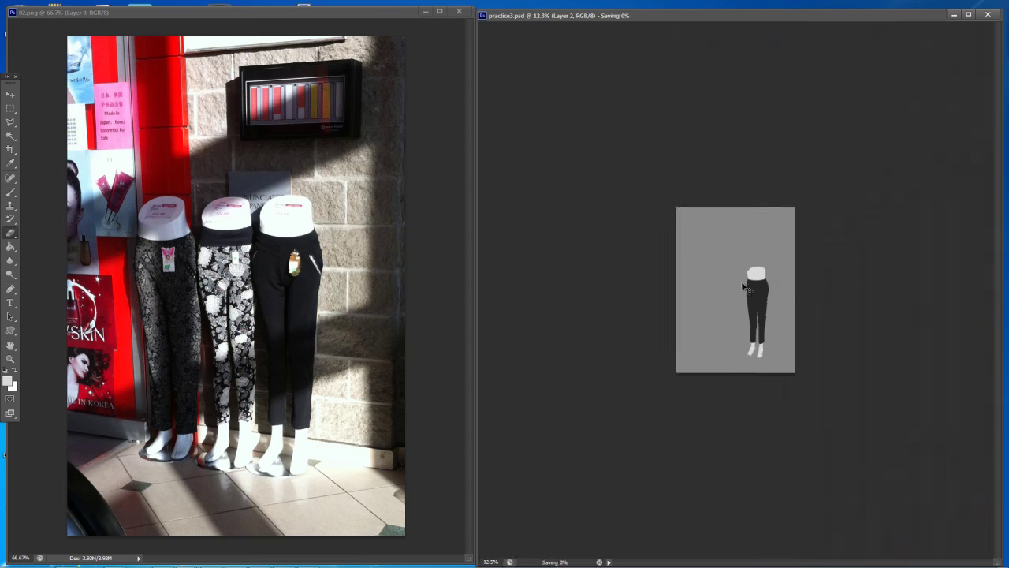
Show the background shapes behind the remaining mannequin again and check the whole composition
scroll(739, 288, "up", 3)
key("ctrl+plus")
key("ctrl+plus")
key("b")
key("d")
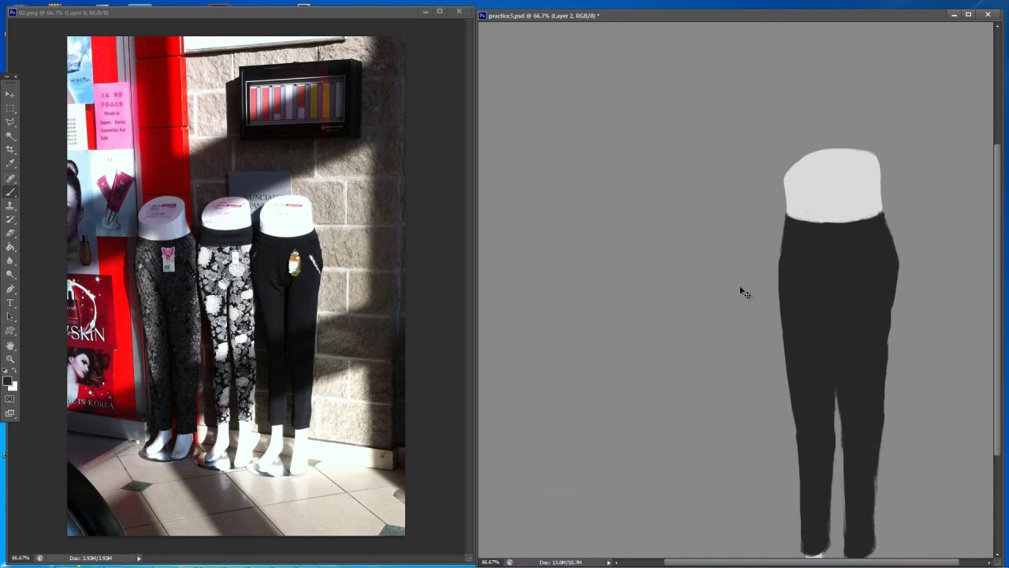
key("ctrl+minus")
key("ctrl+minus")
key("ctrl+minus")
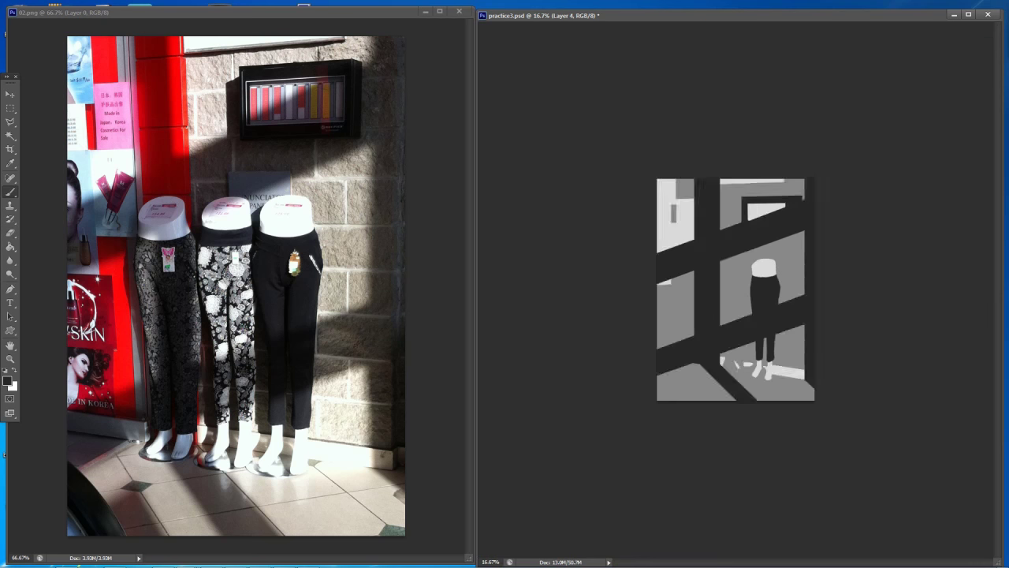
Refine the lower edge of the mannequin's outer trouser leg down to the hem with sampled dark grey and the eraser
key("ctrl+plus")
key("ctrl+plus")
key("ctrl+plus")
key("ctrl+plus")
left_click_drag(830, 338, 824, 333)
left_click(824, 334, "alt")
left_click_drag(835, 329, 836, 359)
key("e")
left_click_drag(839, 394, 842, 368)
left_click_drag(840, 389, 839, 413)
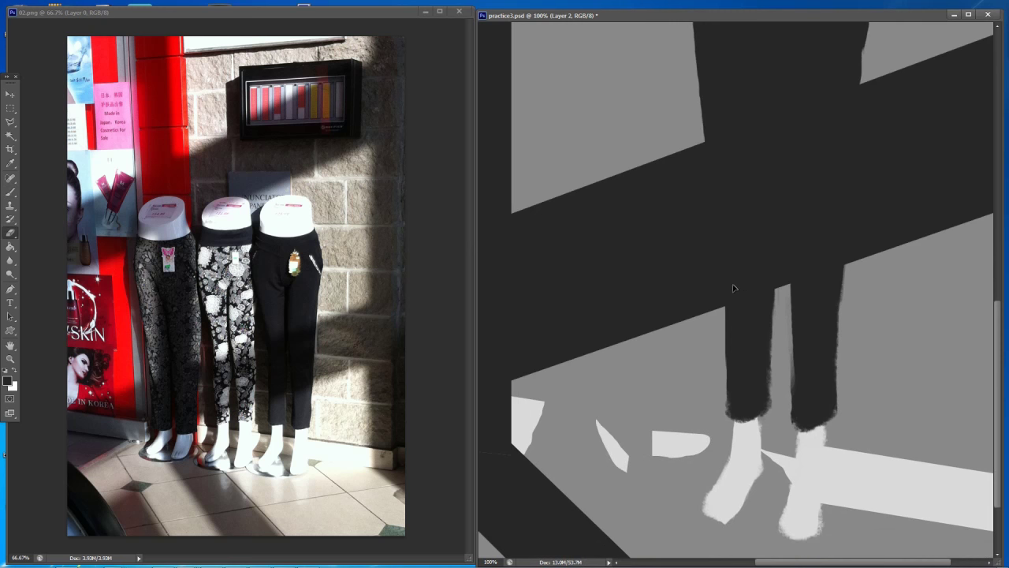
Clean the edges of the inner trouser leg's hem and of the foot below it with the brush and eraser
key("b")
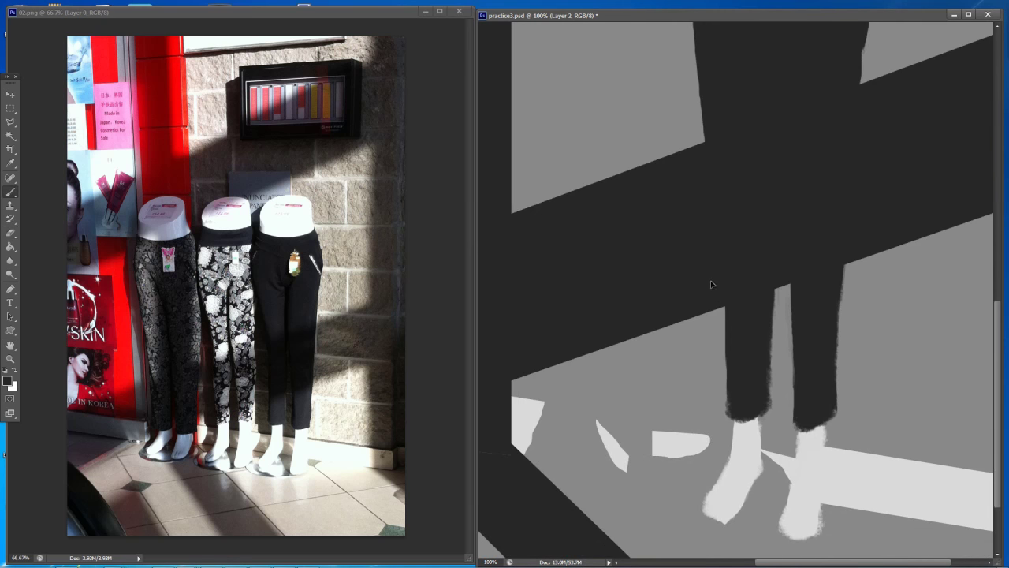
key("e")
key("b")
key("e")
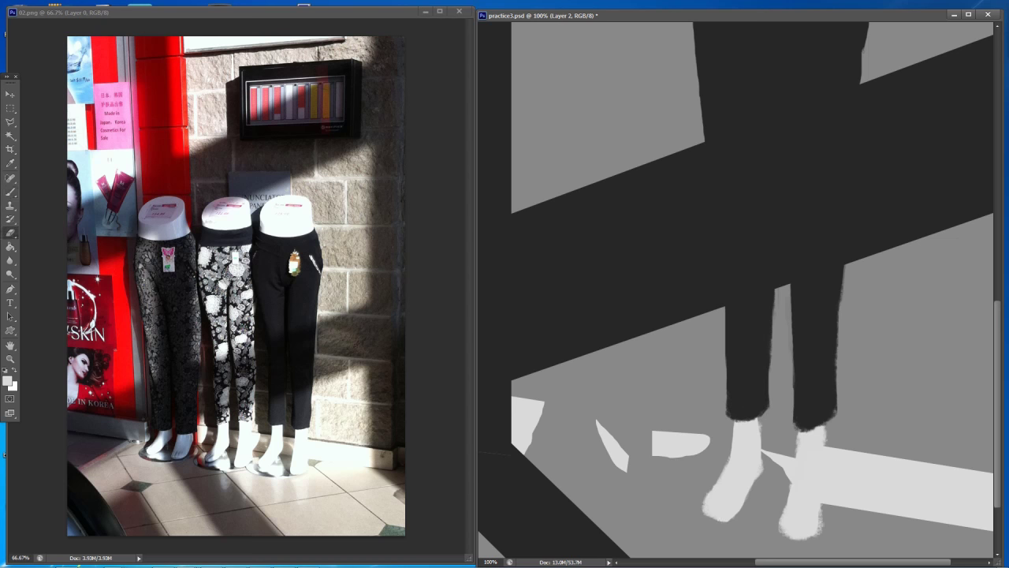
left_click_drag(862, 247, 843, 186)
key("b")
key("e")
key("b")
Refine both edges of the outer trouser leg with sampled dark grey and the eraser, undoing the stray strokes
left_click_drag(868, 303, 864, 330)
key("ctrl+z")
left_click_drag(771, 299, 764, 368)
left_click(794, 315, "alt")
left_click_drag(846, 316, 839, 416)
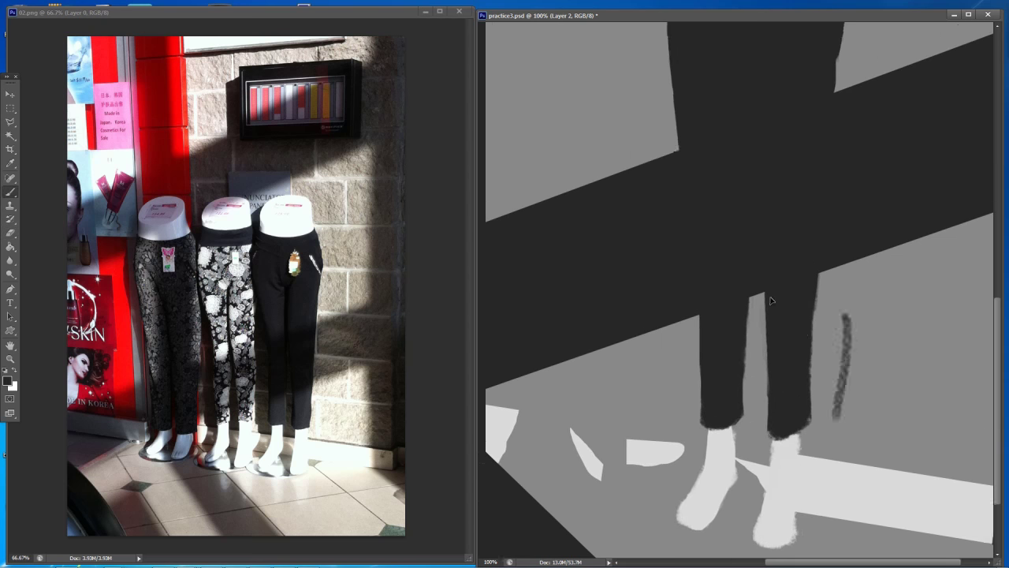
key("ctrl+z")
key("e")
left_click_drag(825, 320, 828, 296)
Sharpen the hem corner of the inner trouser leg with sampled dark grey and the eraser
key("b")
key("e")
key("b")
left_click(732, 398, "alt")
key("e")
key("b")
left_click_drag(741, 380, 742, 388)
key("e")
Tidy the outline of the outer leg's foot with light grey and the eraser
key("x")
key("b")
key("e")
key("b")
left_click(791, 309)
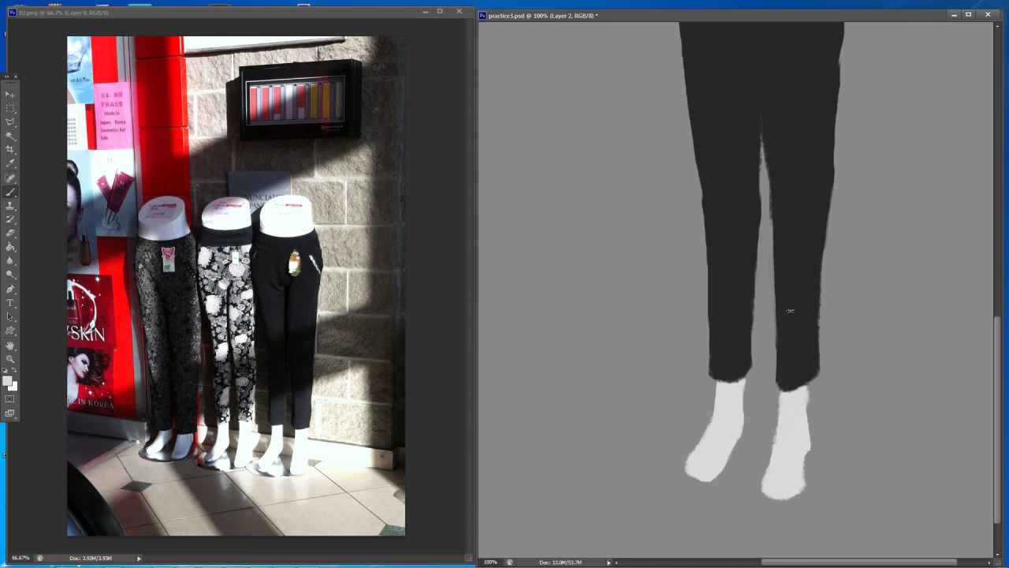
key("e")
left_click_drag(810, 441, 807, 459)
key("b")
key("e")
key("b")
Smooth the outer edge of the trousers below the hip with sampled dark grey and the eraser
left_click(765, 307, "alt")
scroll(766, 307, "down", 5)
scroll(781, 309, "up", 4)
key("e")
left_click_drag(875, 332, 875, 357)
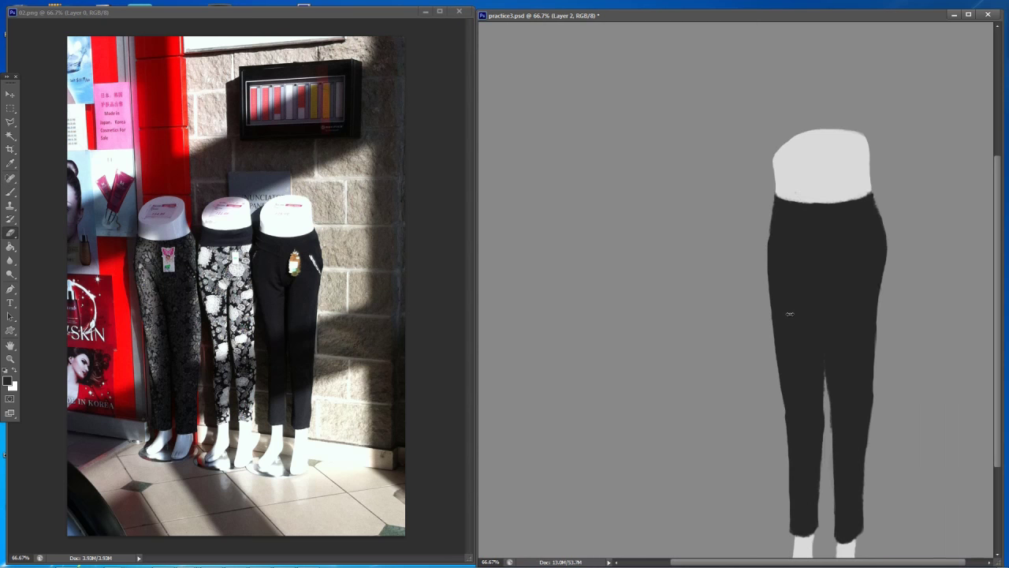
scroll(789, 314, "down", 2)
key("b")
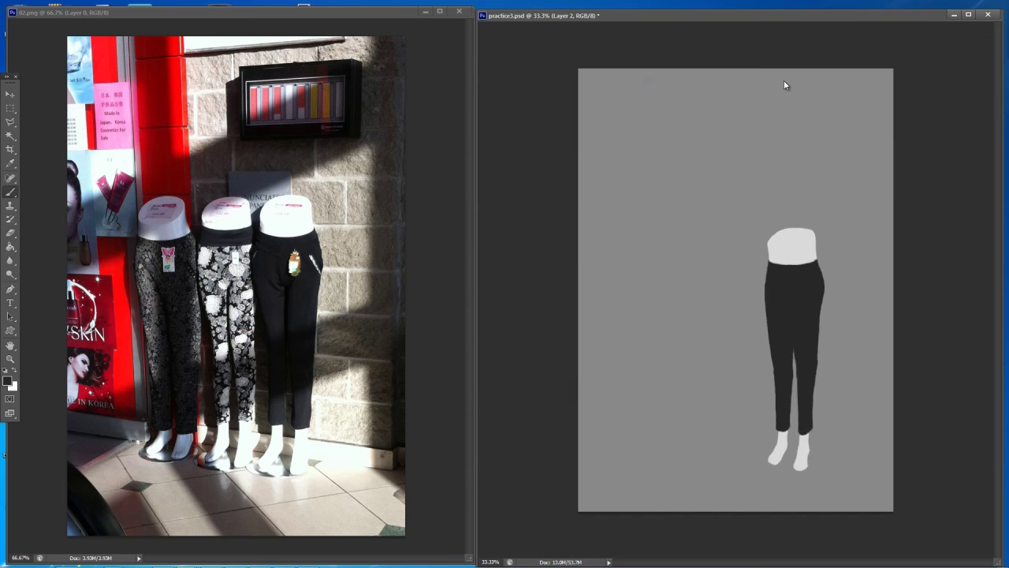
key("e")
key("b")
key("x")
key("e")
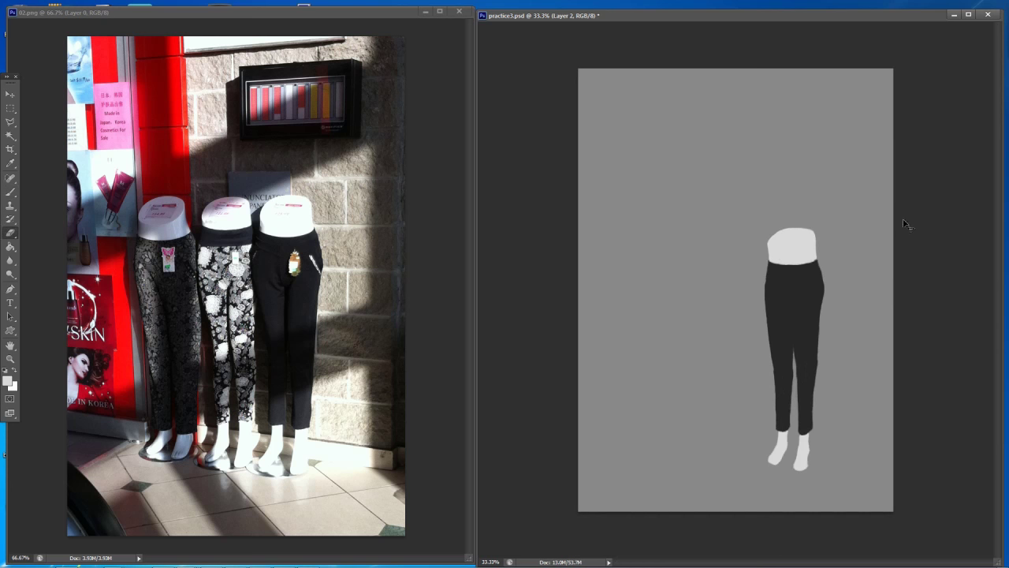
key("b")
key("e")
key("b")
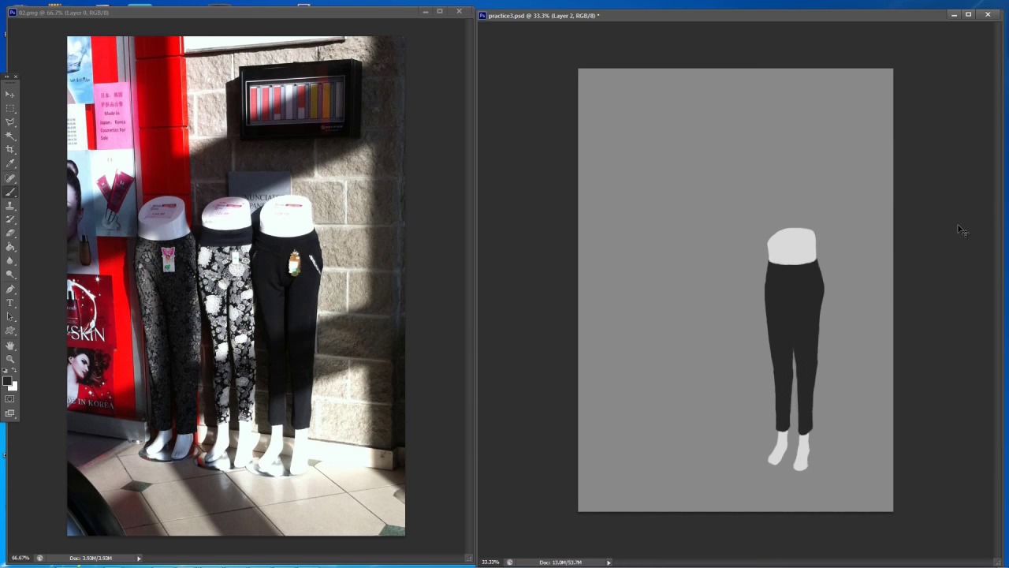
key("e")
key("b")
key("e")
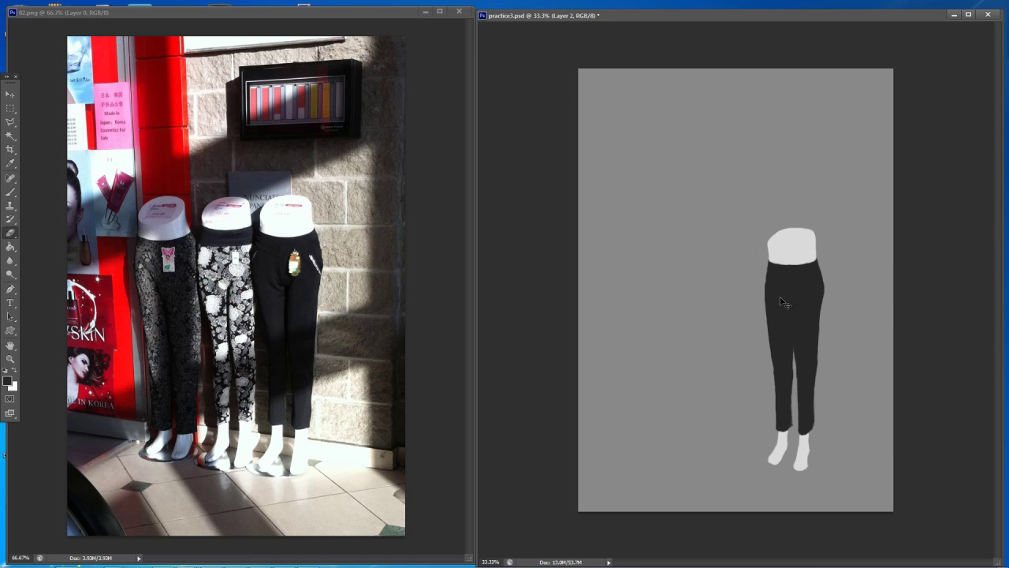
key("b")
key("e")
key("ctrl+minus")
key("ctrl+minus")
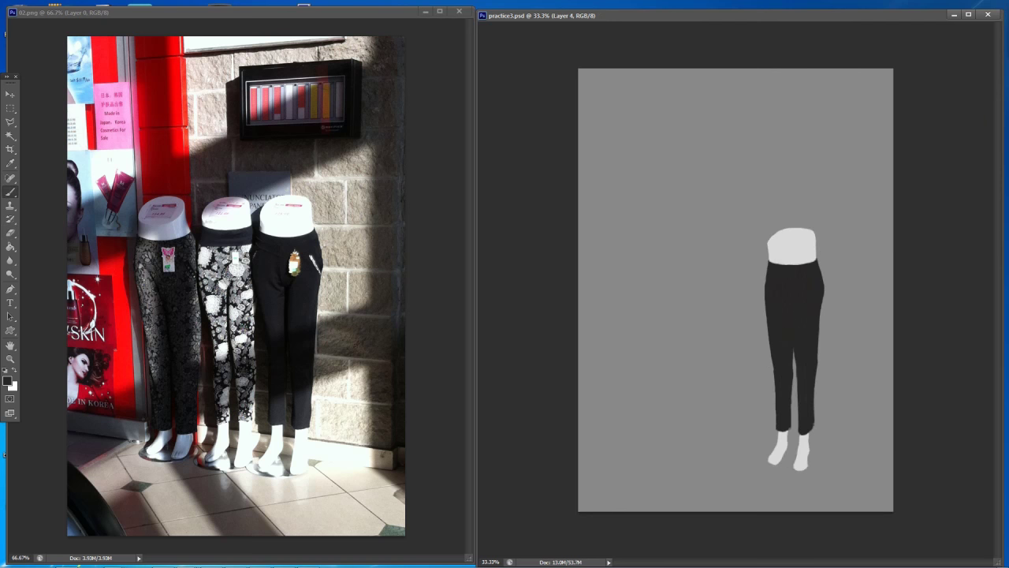
Choose black as the painting colour and paint the waistband and front seam shading on the trousers
left_click(7, 381)
left_click(580, 434)
left_click(827, 301)
key("ctrl+plus")
left_click_drag(813, 298, 828, 294)
left_click_drag(815, 240, 816, 295)
left_click_drag(812, 241, 785, 242)
left_click_drag(847, 240, 859, 235)
Paint dark shading from the crotch down the inner sides of both trouser legs
left_click_drag(822, 305, 820, 387)
left_click(836, 335, "alt")
left_click_drag(794, 295, 813, 311)
left_click_drag(812, 367, 815, 465)
left_click_drag(801, 420, 798, 493)
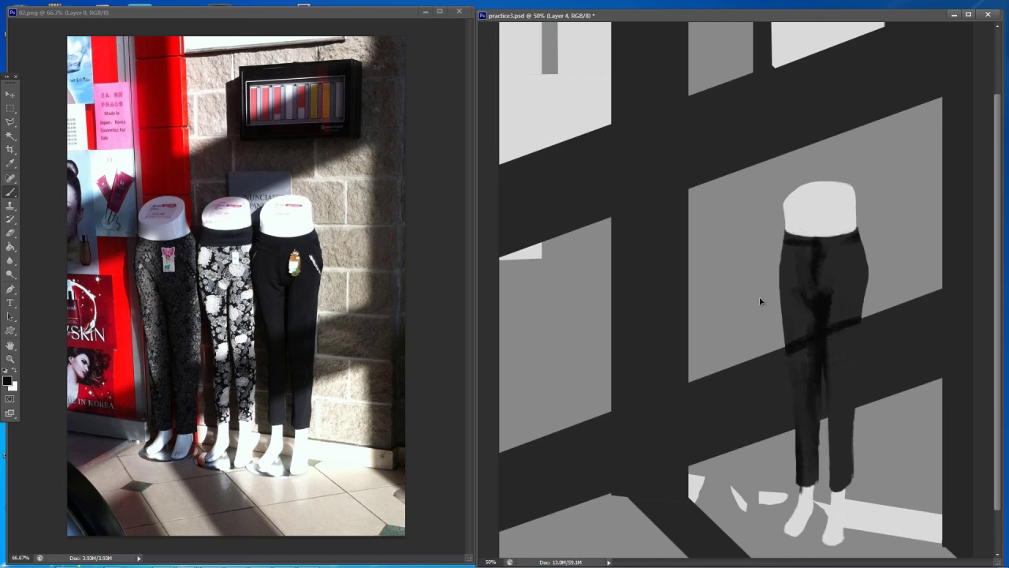
Undo the last three shading strokes on the trousers
key("ctrl+alt+z")
key("ctrl+alt+z")
key("ctrl+alt+z")
key("ctrl+minus")
key("ctrl+minus")
key("ctrl+minus")
key("ctrl+minus")
key("ctrl+plus")
key("ctrl+plus")
key("ctrl+plus")
mouse_move(771, 346)
left_mouse_down()
mouse_move(817, 331)
mouse_move(781, 386)
left_mouse_up()
left_click_drag(815, 363, 798, 380)
key("ctrl+alt+z")
key("ctrl+alt+z")
Block in the cast shadow across both thighs and knees with black
left_click_drag(815, 334, 802, 380)
left_click_drag(772, 347, 784, 379)
mouse_move(798, 337)
left_mouse_down()
mouse_move(818, 329)
mouse_move(812, 375)
left_mouse_up()
left_click_drag(778, 389, 791, 380)
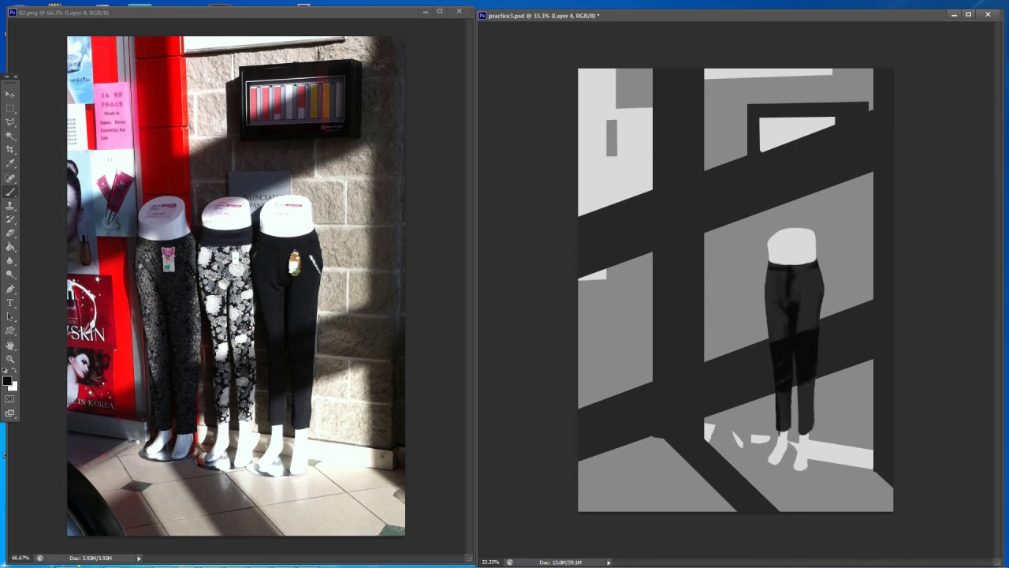
Blend the trousers' front folds, legs and shadow edge with dark greys sampled from the trousers
key("e")
key("b")
left_click(799, 287, "alt")
left_click_drag(791, 278, 790, 301)
left_click_drag(803, 291, 779, 403)
left_click(776, 315, "alt")
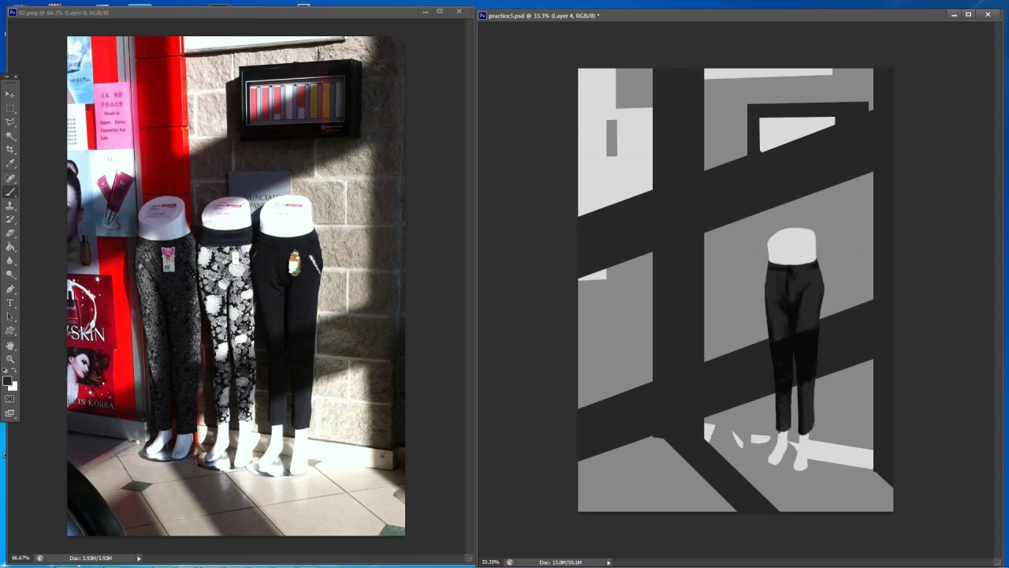
left_click(802, 327, "alt")
left_click_drag(800, 333, 804, 337)
left_click(803, 344, "alt")
Shade the lower inner corner of the mannequin's torso with sampled greys
left_click(701, 217, "alt")
scroll(709, 364, "down", 1)
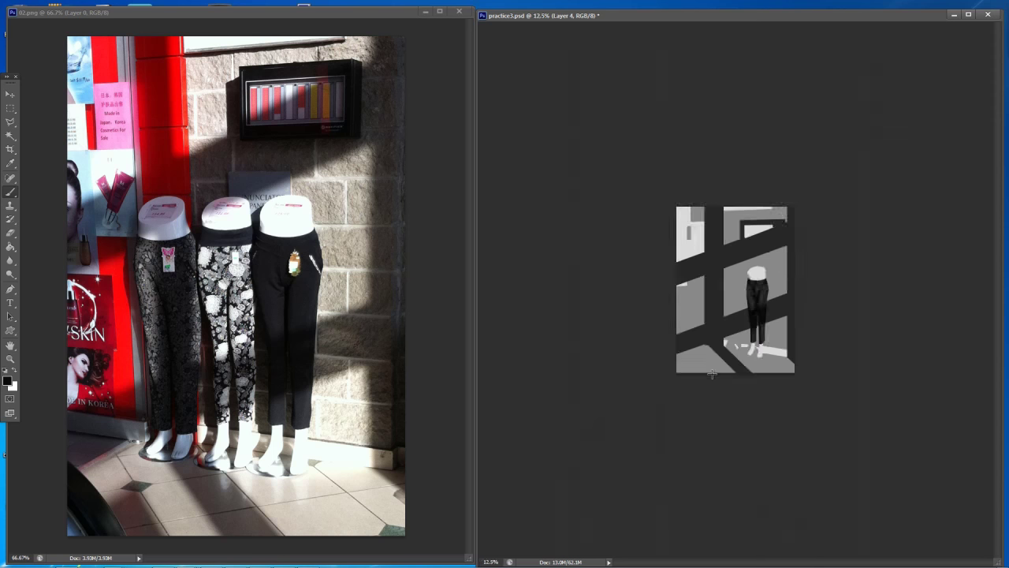
scroll(711, 370, "up", 2)
scroll(714, 375, "up", 1)
left_click(717, 377, "alt")
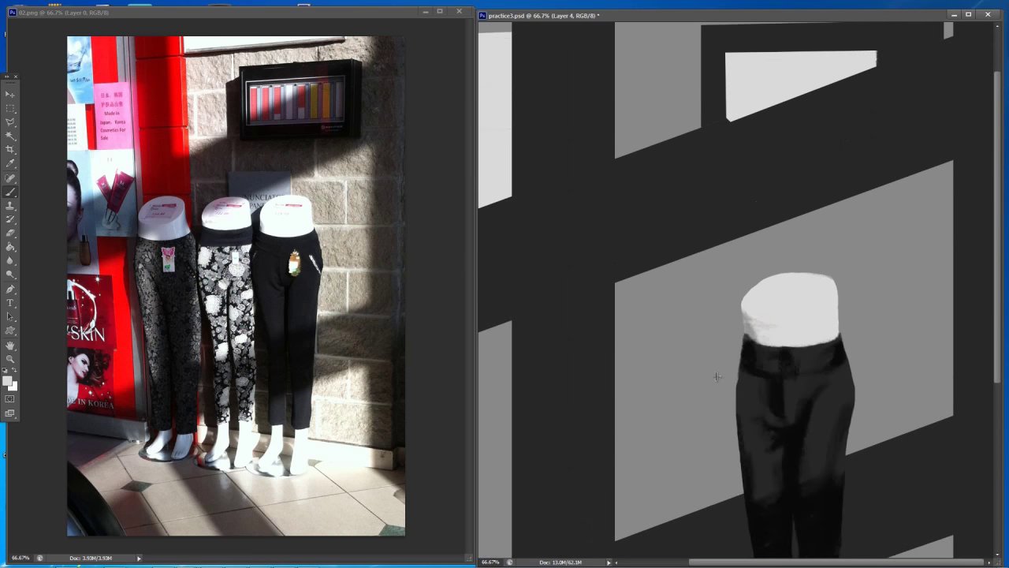
left_click(718, 376, "alt")
left_click(750, 328, "alt")
Paint a light grey pocket line on the trousers' inner hip and tone it down with sampled dark grey
left_click(686, 395, "alt")
key("d")
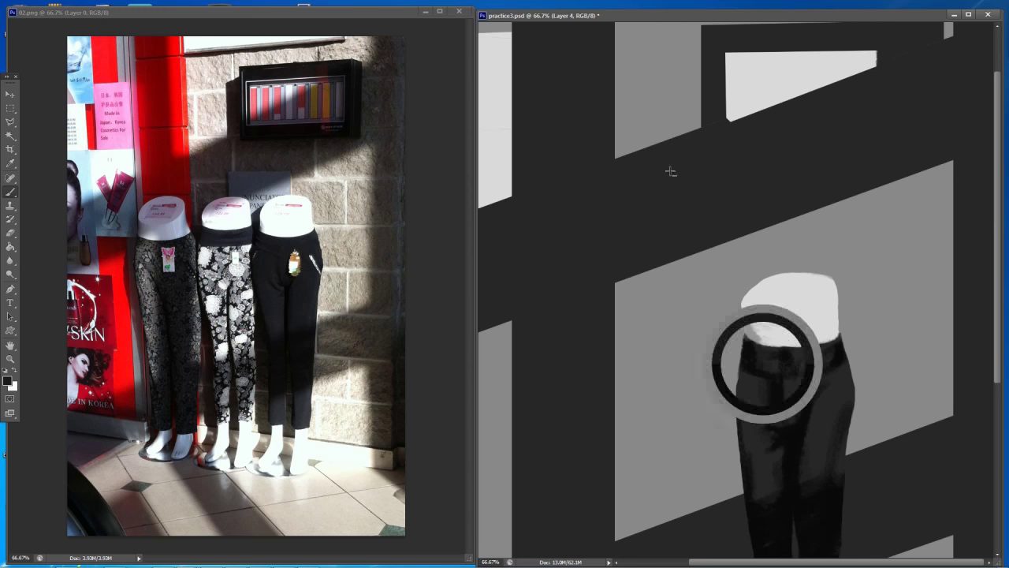
left_click(689, 400, "alt")
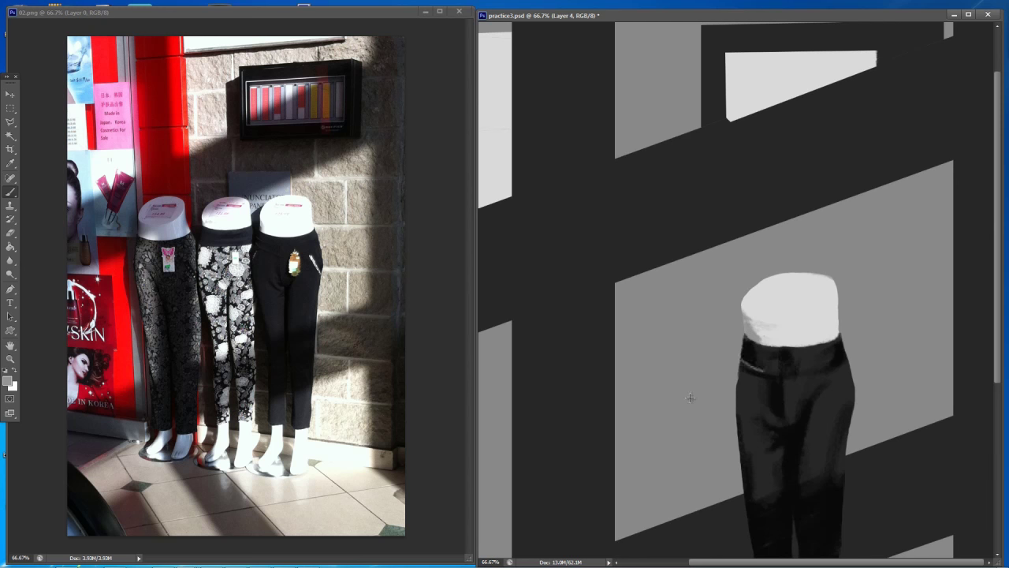
key("ctrl+Tab")
key("ctrl+equal")
key("ctrl+Tab")
key("d")
left_click(754, 366, "alt")
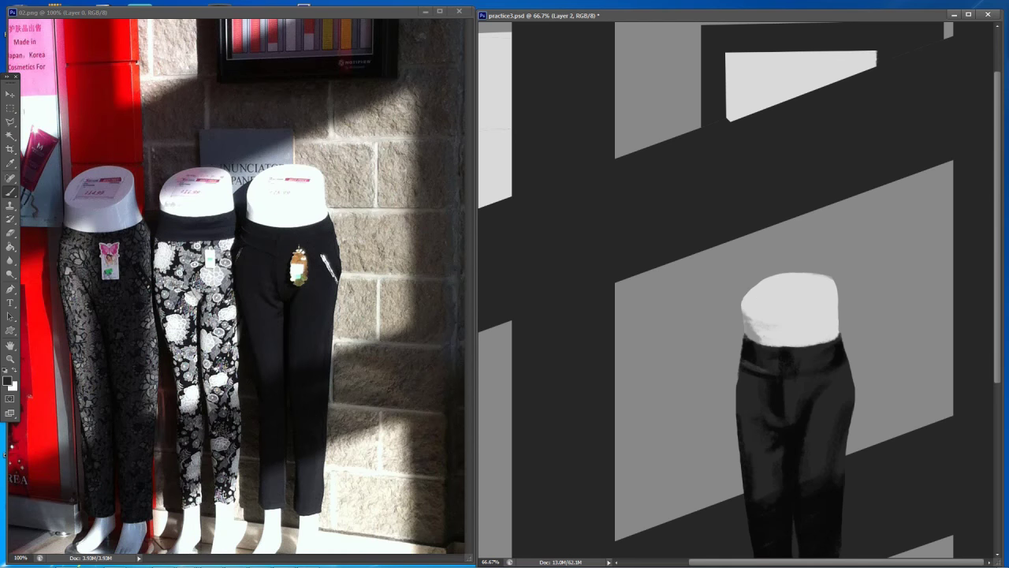
Reshape the waistband's sides with brush and eraser and paint gathered folds into them with sampled greys
key("e")
key("b")
left_click(750, 346, "alt")
key("e")
key("b")
key("e")
key("b")
left_click_drag(743, 363, 754, 369)
left_click(771, 362, "alt")
left_click(698, 246, "alt")
key("ctrl+plus")
Soften the torso's lower corner shading with sampled greys and define the waistband's upper edge on both sides
key("d")
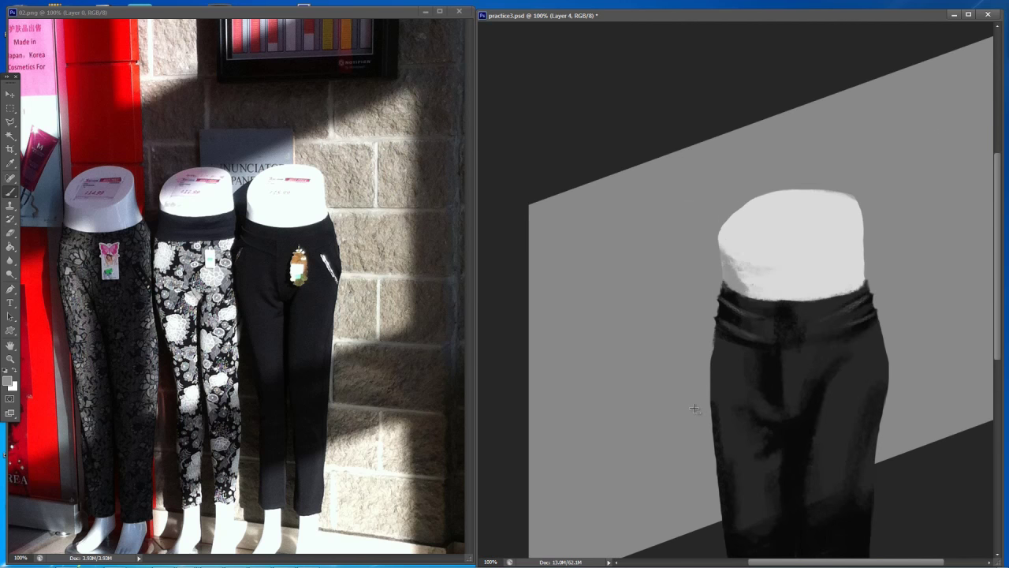
left_click(742, 267, "alt")
left_click(701, 407, "alt")
key("d")
left_click_drag(733, 287, 778, 299)
left_click_drag(866, 281, 798, 300)
left_click(849, 280, "alt")
scroll(850, 280, "down", 5)
scroll(849, 280, "up", 4)
Paint the button and fly details at the centre of the waistband with sampled dark grey
left_click(809, 375, "alt")
left_click(809, 374, "alt")
left_click_drag(791, 308, 790, 324)
left_click(809, 373, "alt")
left_click_drag(766, 291, 771, 352)
left_click_drag(763, 289, 755, 308)
Add light stitched pocket openings on both hips of the trousers using sampled grey
key("e")
left_click(771, 373, "ctrl")
key("b")
left_click(689, 369, "alt")
left_click(840, 388, "ctrl")
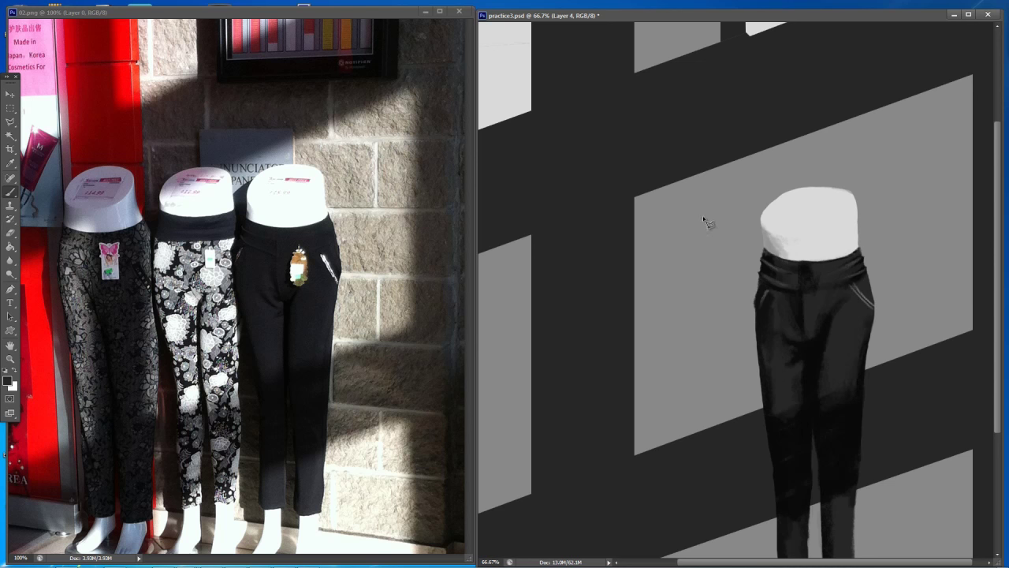
Touch up the torso's upper edge and shade the lower trouser leg with sampled black
left_click_drag(794, 194, 824, 187)
left_click(820, 180, "alt")
left_click(854, 397, "alt")
left_click_drag(848, 408, 869, 417)
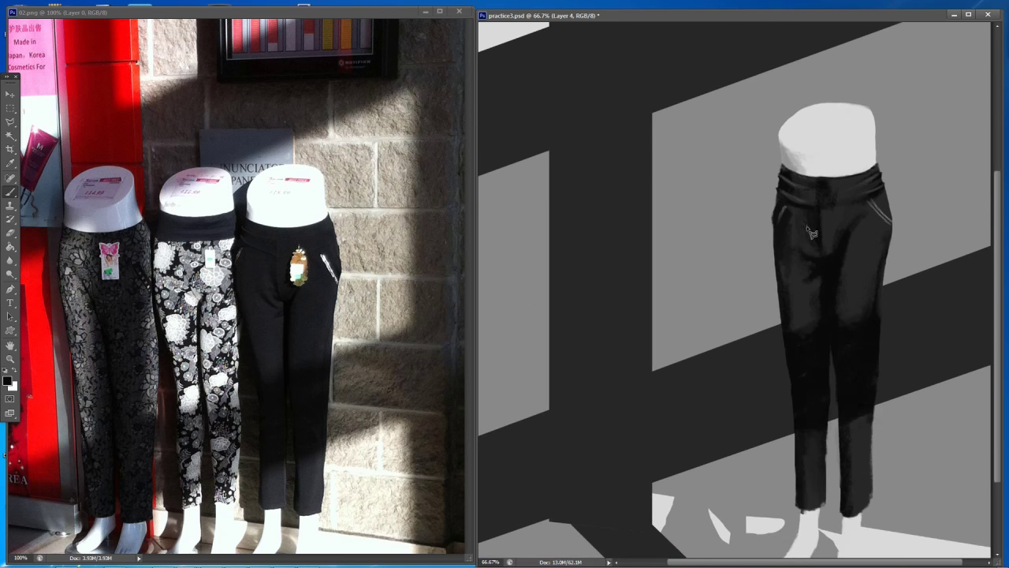
Straighten the outer trouser leg's outer edge down to the hem with the eraser and sampled dark grey
left_click_drag(741, 295, 760, 241)
left_click(882, 363, "alt")
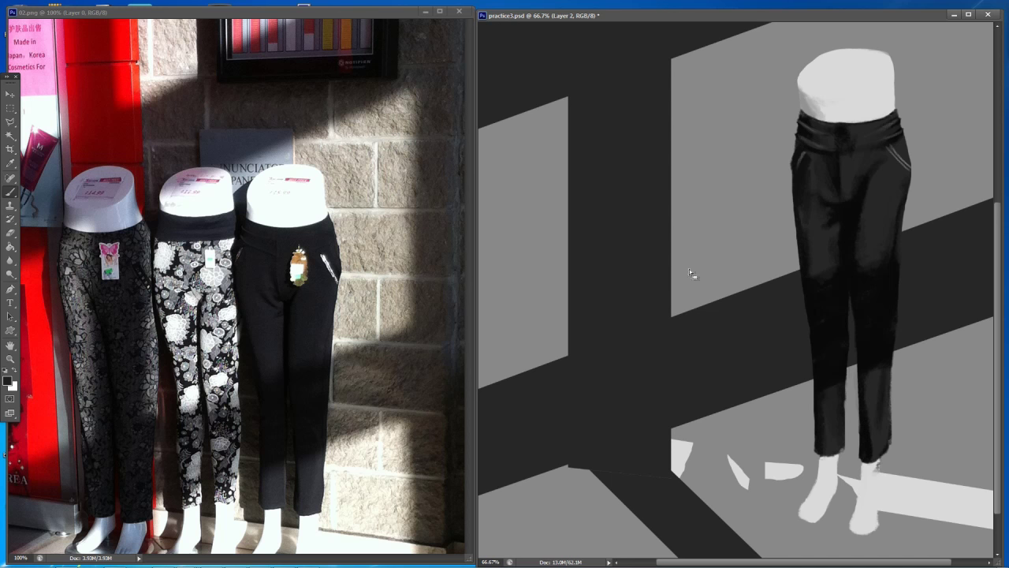
left_click(805, 170, "ctrl")
key("e")
left_click_drag(893, 398, 891, 454)
key("b")
left_click(872, 384, "alt")
key("e")
left_click(872, 380, "ctrl")
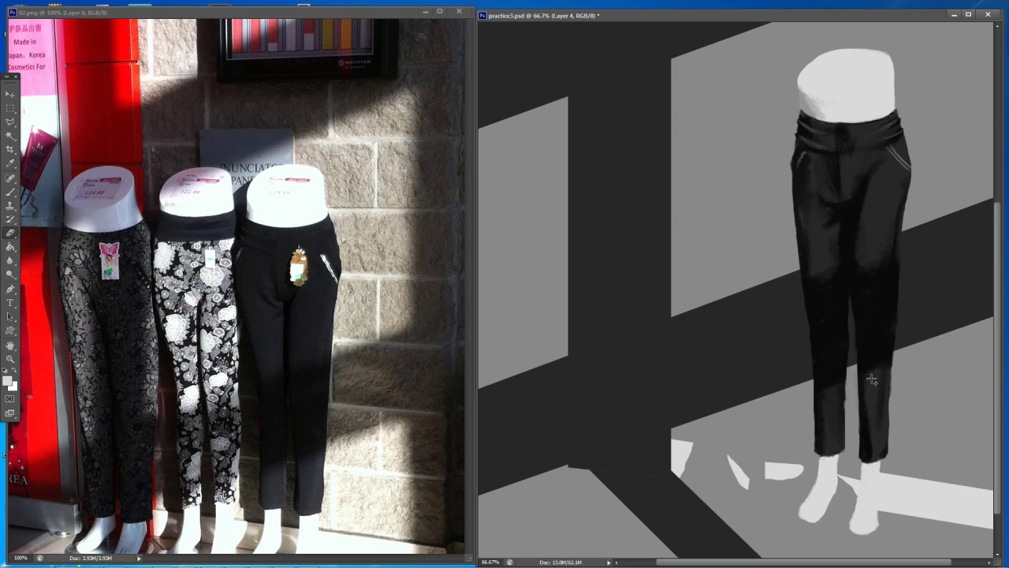
Merge the detail layer down and touch up the outer edge of the upper trouser leg with sampled grey
key("b")
key("e")
left_click(783, 242, "ctrl")
key("ctrl+e")
key("b")
left_click(798, 251, "alt")
left_click_drag(798, 251, 780, 241)
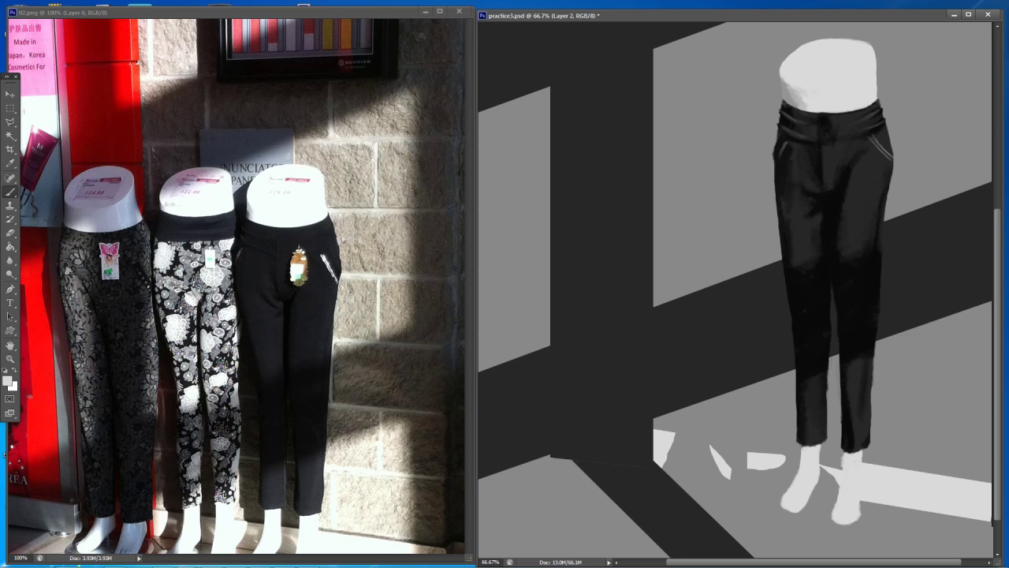
Clean up the hem and ankle of the trouser leg over the forward-pointing foot with the eraser and sampled dark grey
key("e")
left_click_drag(800, 448, 800, 467)
key("b")
key("alt+bracketleft")
key("alt+bracketleft")
left_click(816, 388, "ctrl")
key("e")
key("b")
left_click(805, 384, "alt")
left_click(830, 403, "alt")
Repaint and square off the outer trouser leg's hem with sampled dark grey, adjusting the edge with the eraser
left_click(841, 430, "alt")
left_click(868, 450, "alt")
left_click(807, 452, "alt")
left_click(849, 434, "alt")
left_click_drag(851, 437, 865, 449)
left_click(858, 451, "alt")
left_click(860, 414, "alt")
left_click(860, 412, "ctrl")
key("e")
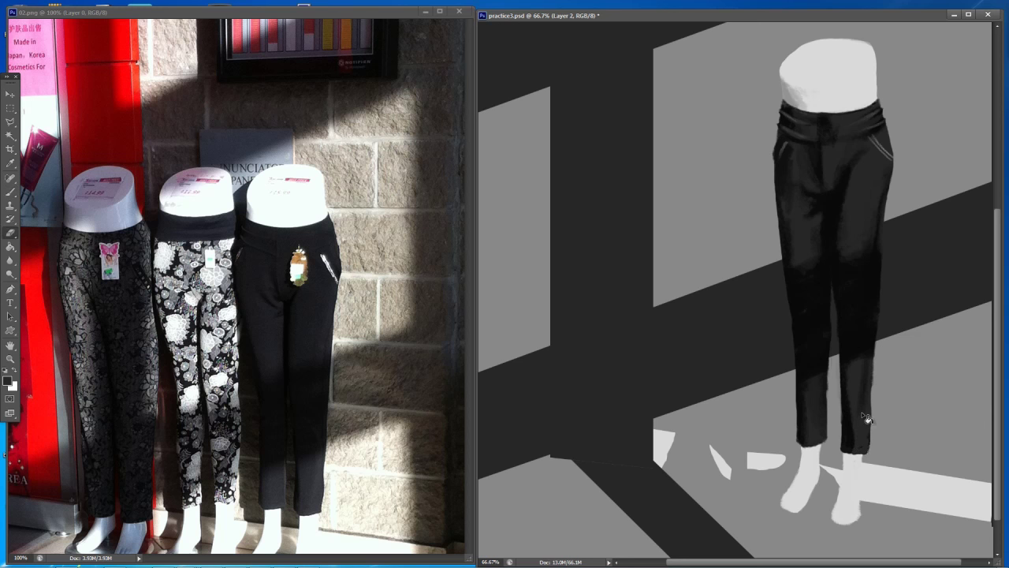
Touch up the knee area along the gap between the trouser legs with sampled dark grey and the eraser
key("b")
left_click(824, 344, "alt")
key("e")
key("b")
key("ctrl+minus")
key("ctrl+minus")
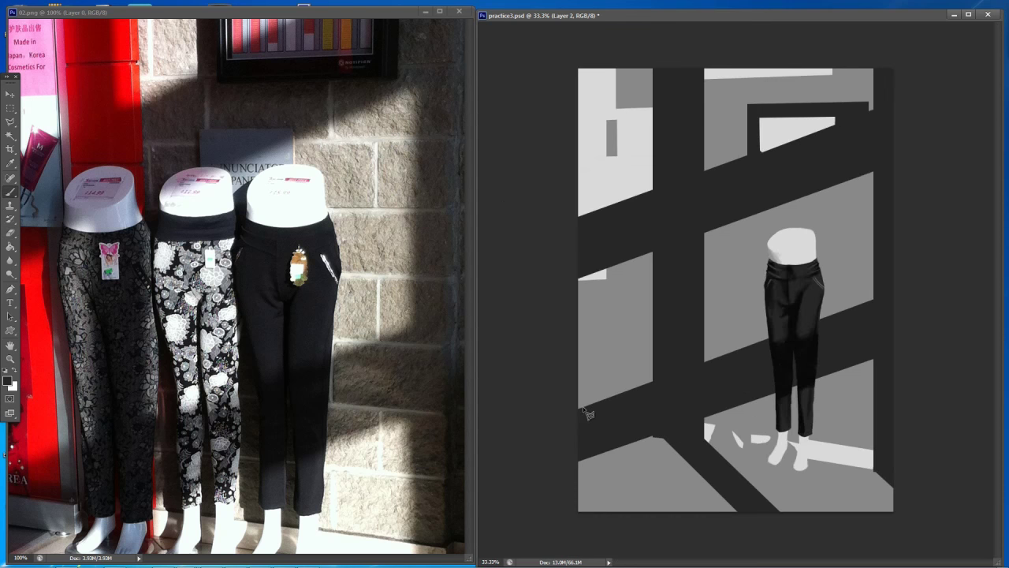
key("ctrl+plus")
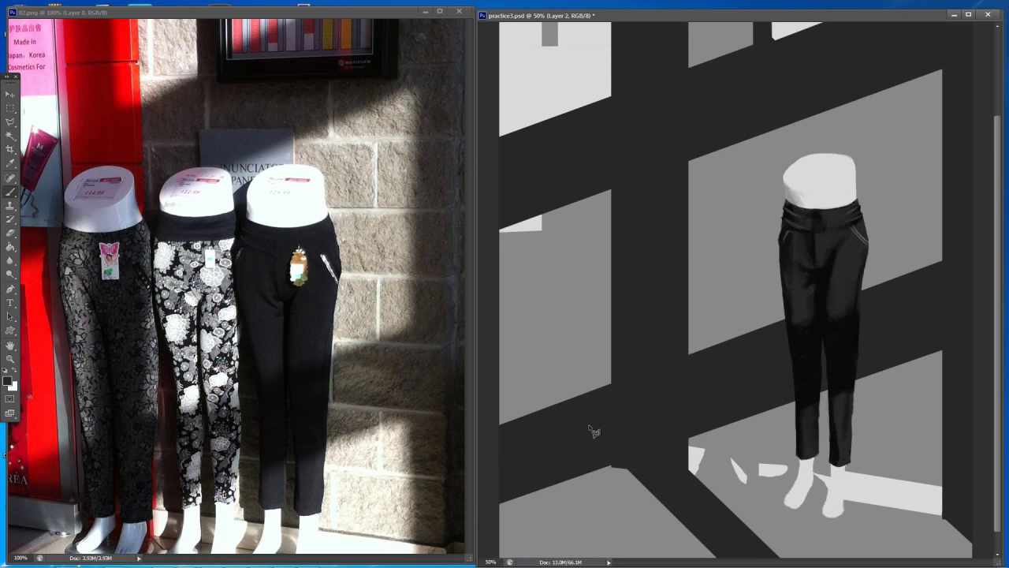
scroll(858, 339, "up", 1)
scroll(858, 339, "up", 1)
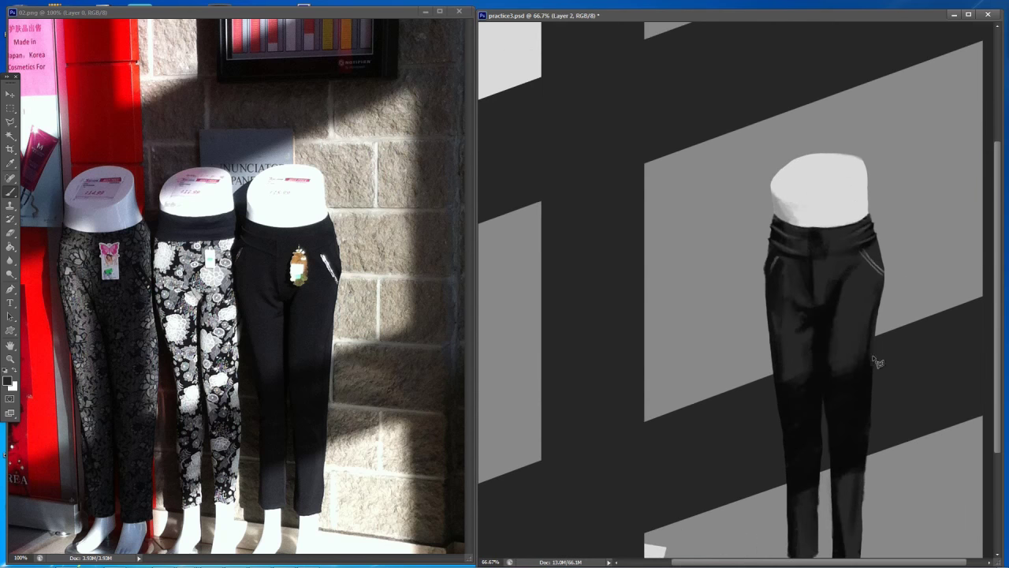
Refine the fly seam below the waistband and the crotch fold shading with sampled dark greys
left_click(854, 352, "ctrl")
left_click_drag(814, 246, 822, 246)
left_click(824, 198, "alt")
left_click(820, 374, "alt")
left_click(821, 410, "alt")
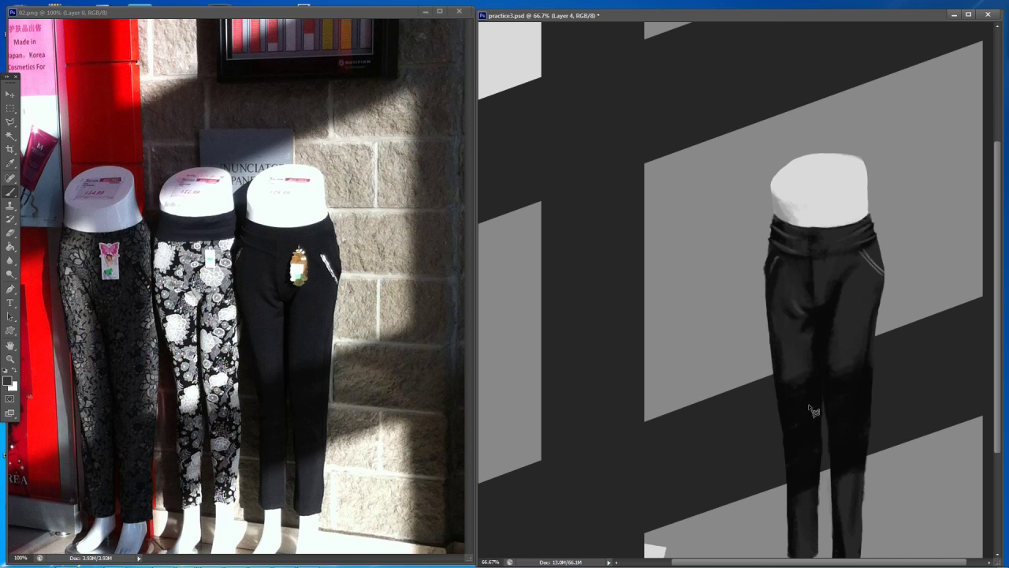
Shade the inner trouser leg around and below the knee with sampled dark tones
left_click(688, 414, "alt")
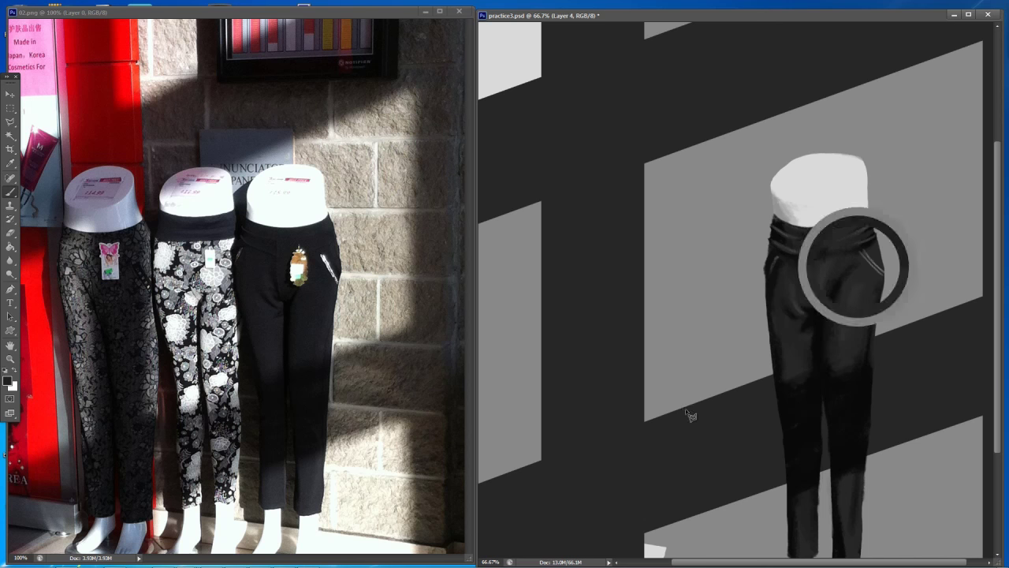
left_click(789, 491, "alt")
left_click_drag(801, 487, 813, 452)
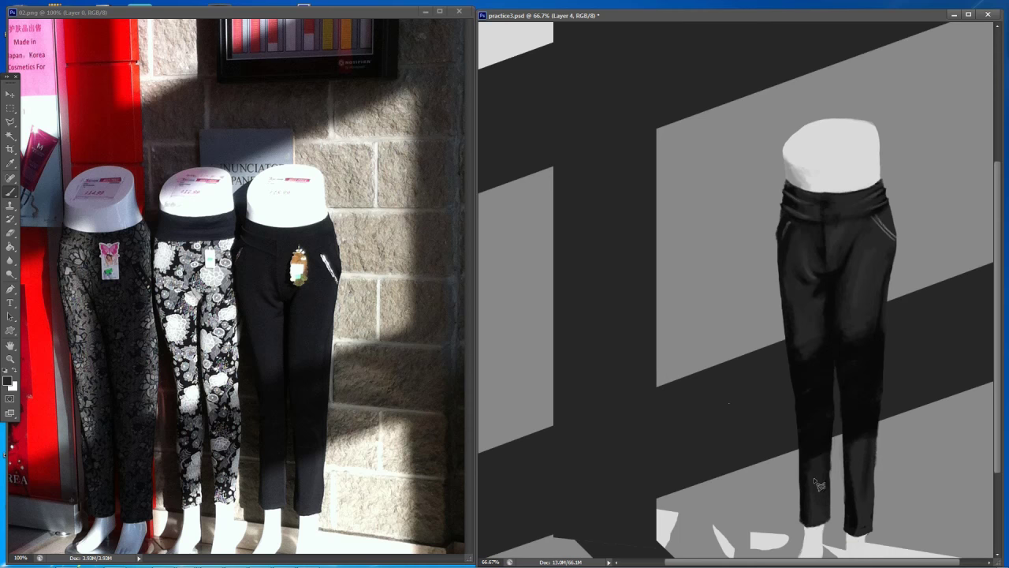
scroll(820, 473, "down", 6)
scroll(824, 473, "up", 4)
left_click(805, 324, "alt")
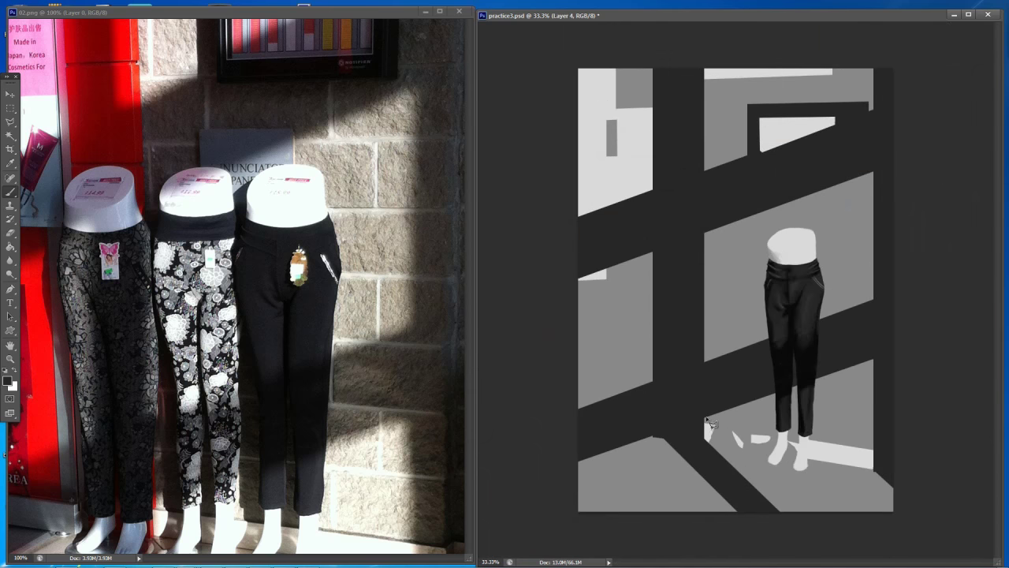
Trim the upper edge of the lower diagonal wall shadow on both sides of the vertical post, using polygonal selections
left_click(683, 399, "alt")
scroll(804, 494, "down", 2)
scroll(807, 497, "up", 2)
key("l")
left_click(700, 390, "ctrl")
left_click(706, 335)
left_click(705, 370)
left_click(874, 304)
left_click(872, 284)
left_click(707, 336)
left_click(653, 373, "shift")
left_click(653, 387)
left_click(550, 426)
left_click(550, 398)
left_click(653, 373)
key("Delete")
key("ctrl+d")
Compare the whole painting with the full reference photo, temporarily showing the two hidden mannequins
key("ctrl+minus")
key("ctrl+minus")
key("ctrl+Tab")
key("ctrl+minus")
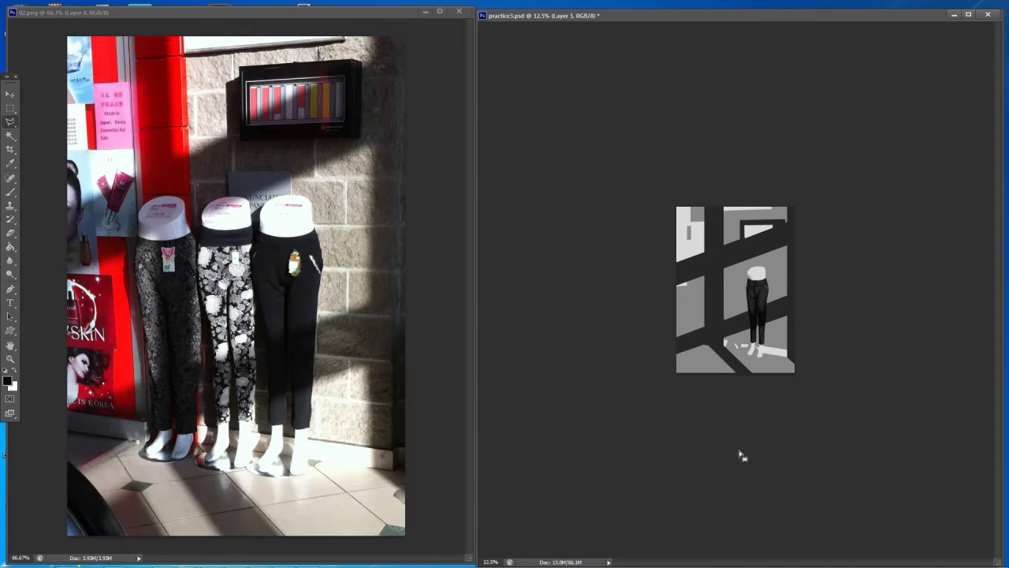
key("ctrl+Tab")
key("ctrl+comma")
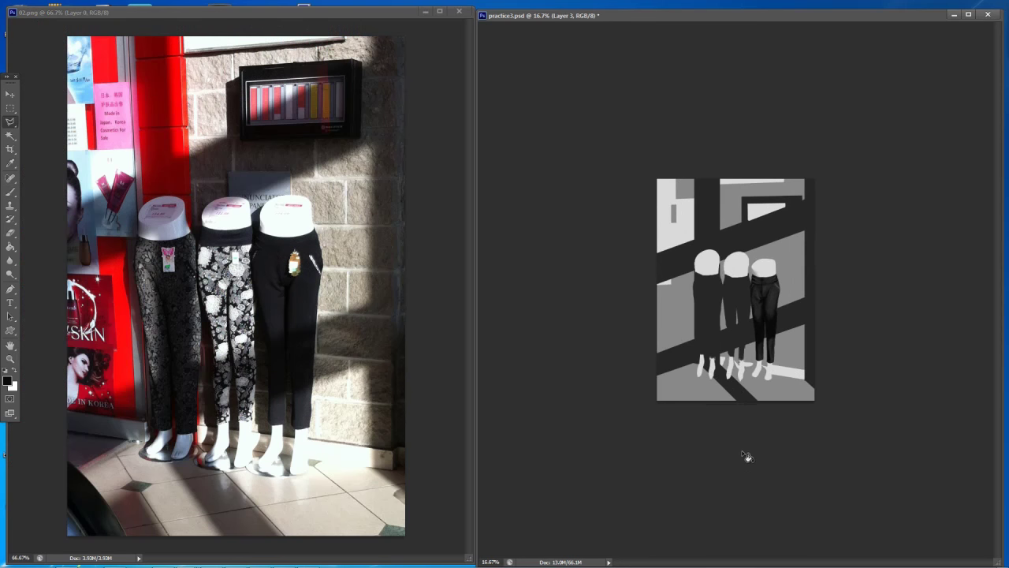
key("ctrl+comma")
Select the mannequin's layers, stretch the figure slightly upward with Free Transform, and merge the layers
left_click(802, 392, "ctrl")
left_click(802, 391)
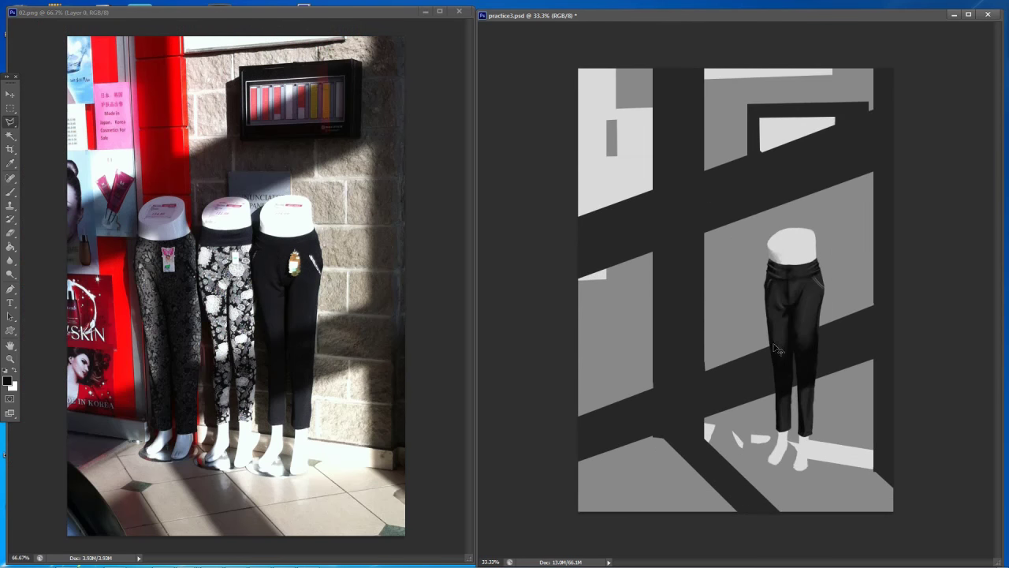
key("ctrl+t")
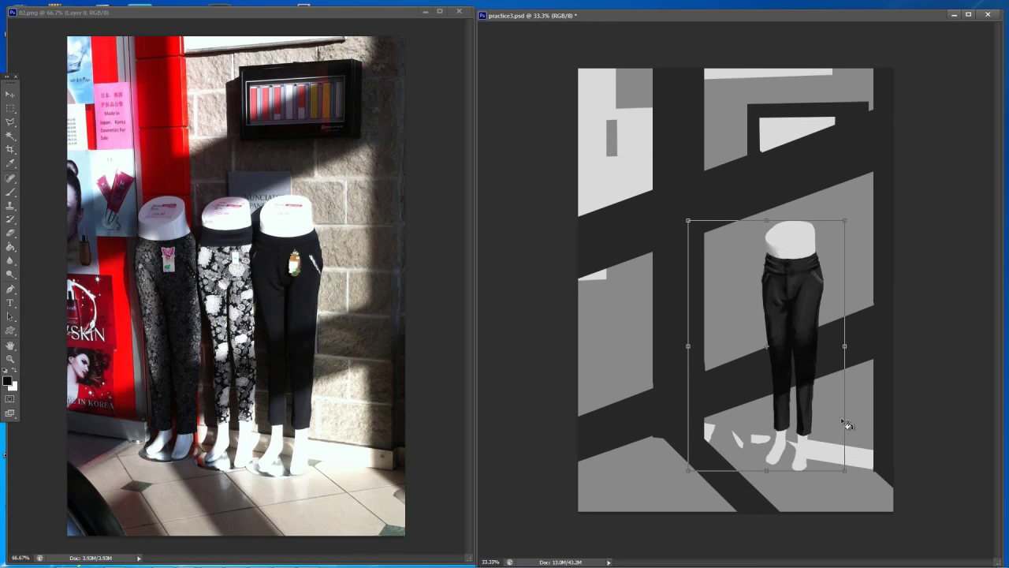
key("Return")
key("l")
key("ctrl+e")
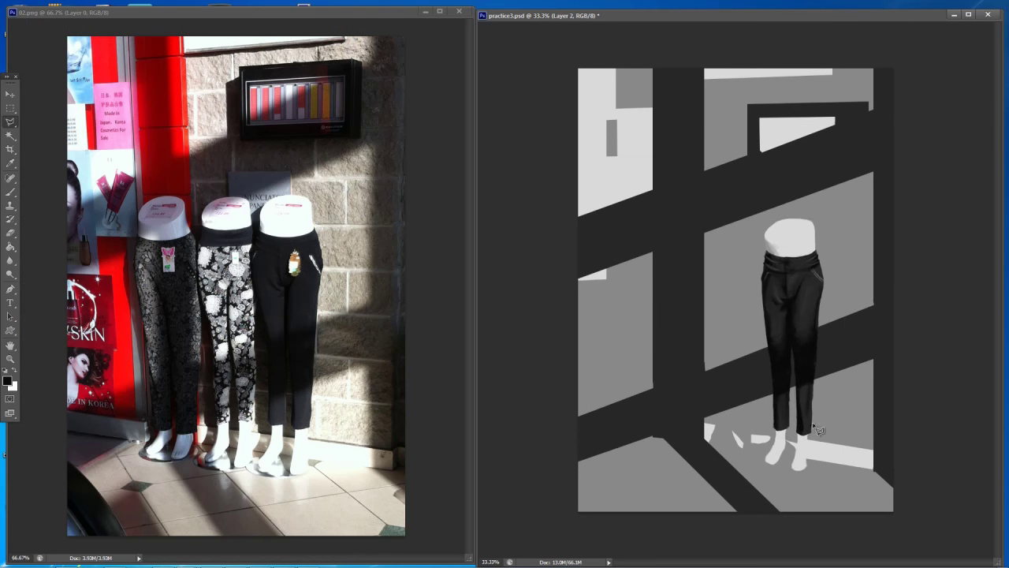
key("m")
left_click_drag(598, 156, 751, 492)
key("ctrl+d")
Check the transformed mannequin within the whole composition and save the painting
key("ctrl+plus")
key("b")
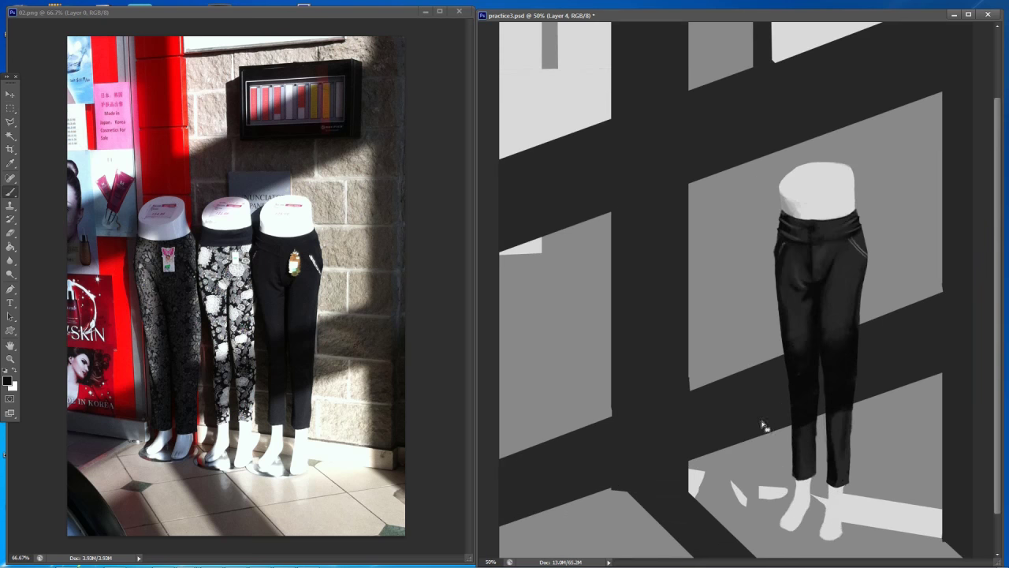
key("ctrl+minus")
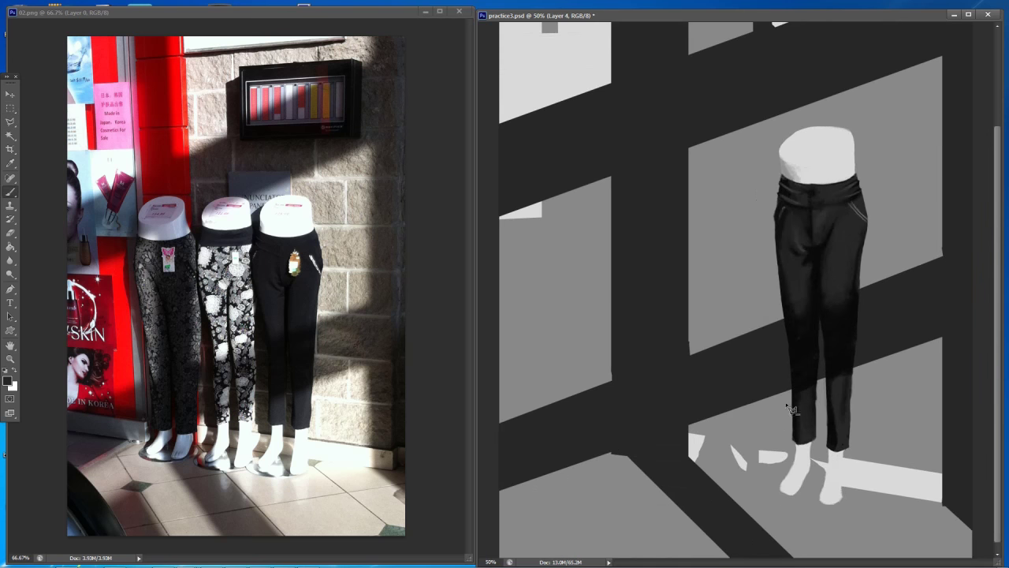
key("ctrl+minus")
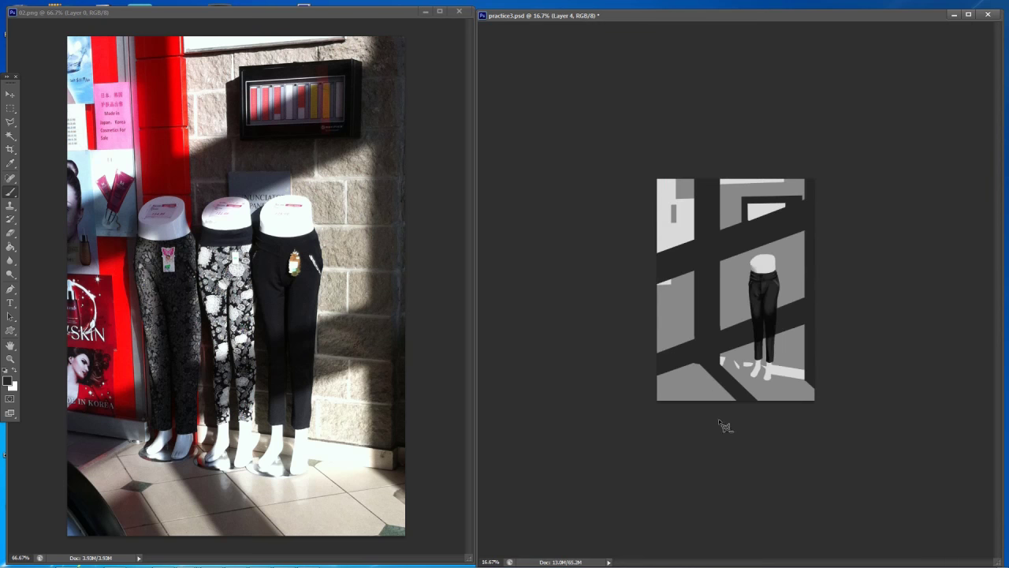
key("ctrl+plus")
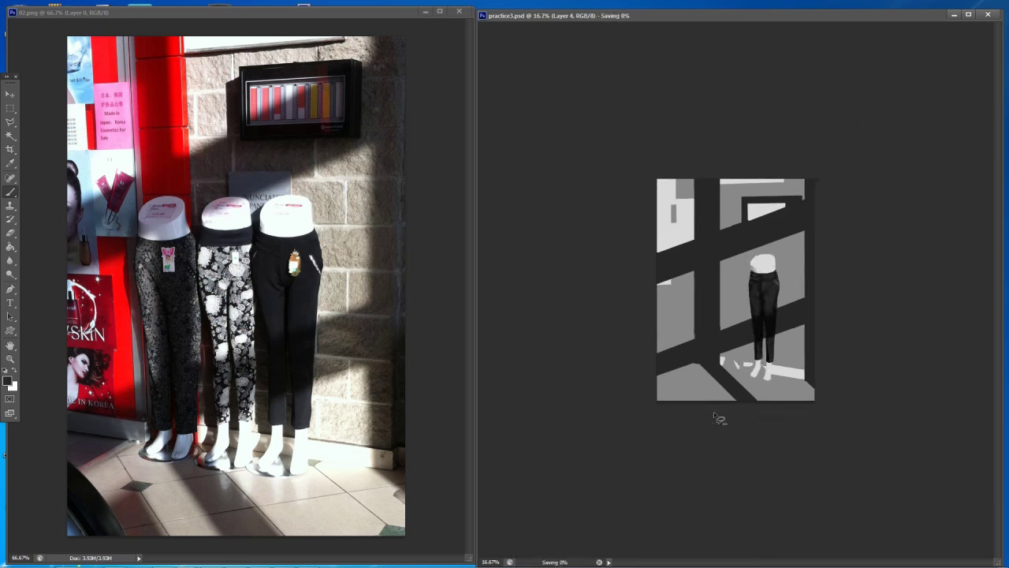
Paint small grey label marks across the top of the mannequin's torso and save the painting
key("ctrl+plus")
left_click_drag(719, 379, 727, 369)
left_click(846, 521, "alt")
mouse_move(828, 284)
left_mouse_down()
mouse_move(838, 285)
mouse_move(818, 285)
mouse_move(823, 301)
mouse_move(848, 285)
left_mouse_up()
left_click(828, 296, "alt")
key("ctrl+z")
key("ctrl+minus")
key("ctrl+minus")
key("ctrl+minus")
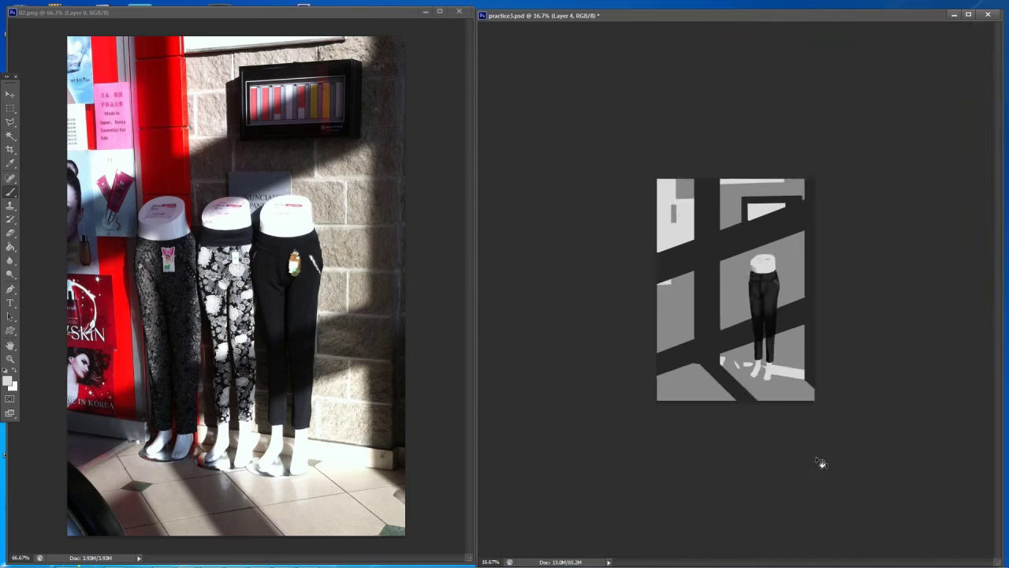
key("ctrl+plus")
key("ctrl+plus")
key("ctrl+plus")
key("ctrl+plus")
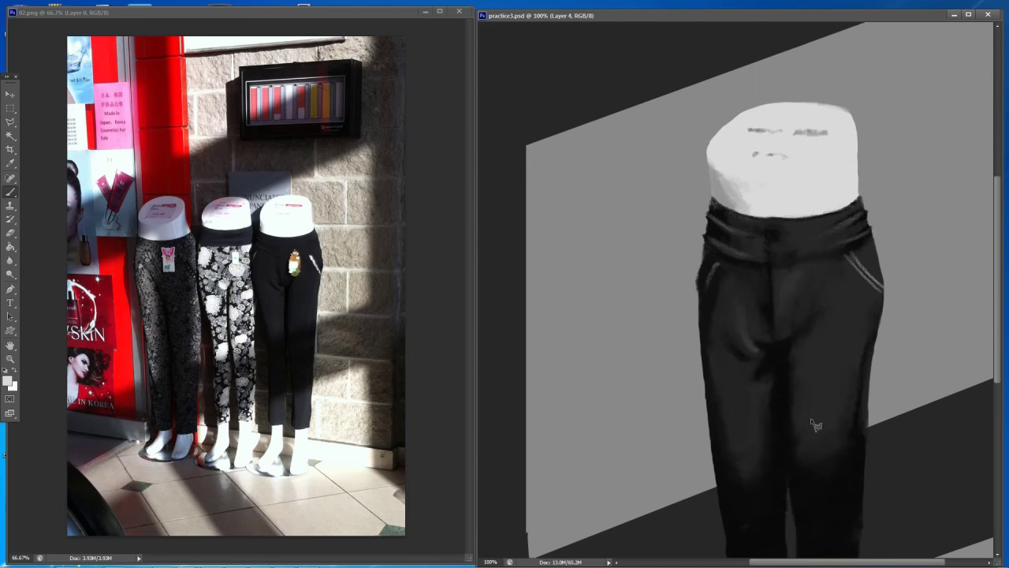
Touch up the trouser shading with sampled dark greys and add a new layer
left_click(772, 407, "alt")
left_click_drag(779, 412, 787, 419)
left_click(787, 419, "alt")
left_click(747, 408, "alt")
mouse_move(752, 414)
left_mouse_down()
mouse_move(759, 392)
mouse_move(746, 414)
left_mouse_up()
key("ctrl+minus")
key("ctrl+minus")
key("ctrl+minus")
key("ctrl+minus")
key("ctrl+minus")
key("ctrl+minus")
key("ctrl+plus")
key("ctrl+plus")
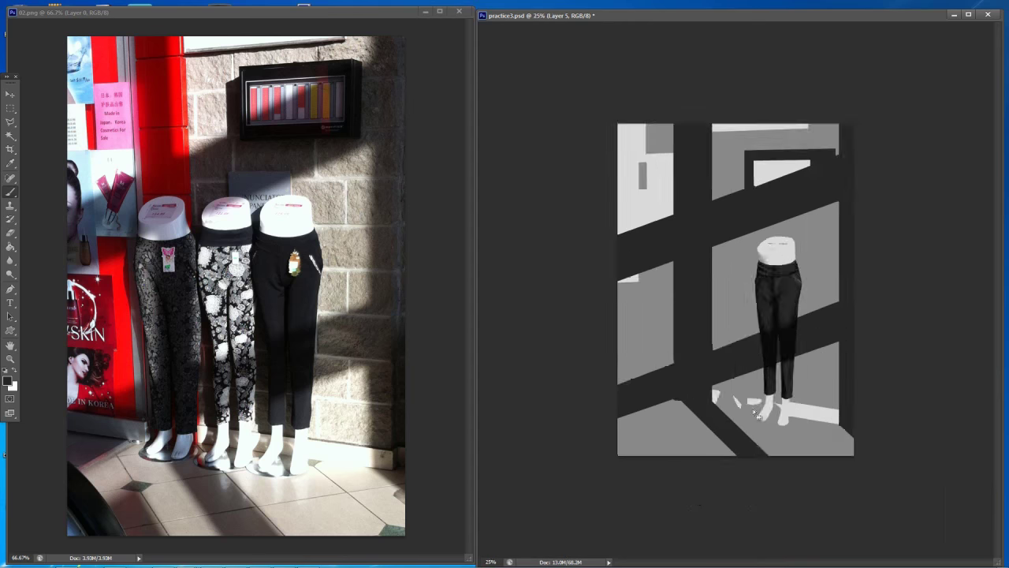
Block in the hanging tag beside the fly as an upright rounded shape in mid grey
scroll(759, 414, "up", 3)
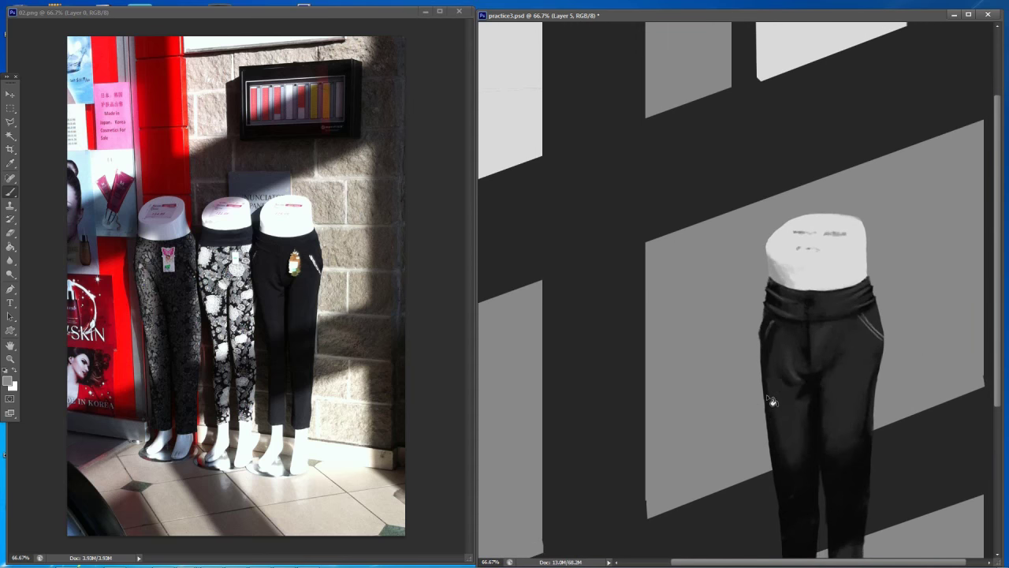
scroll(769, 400, "up", 1)
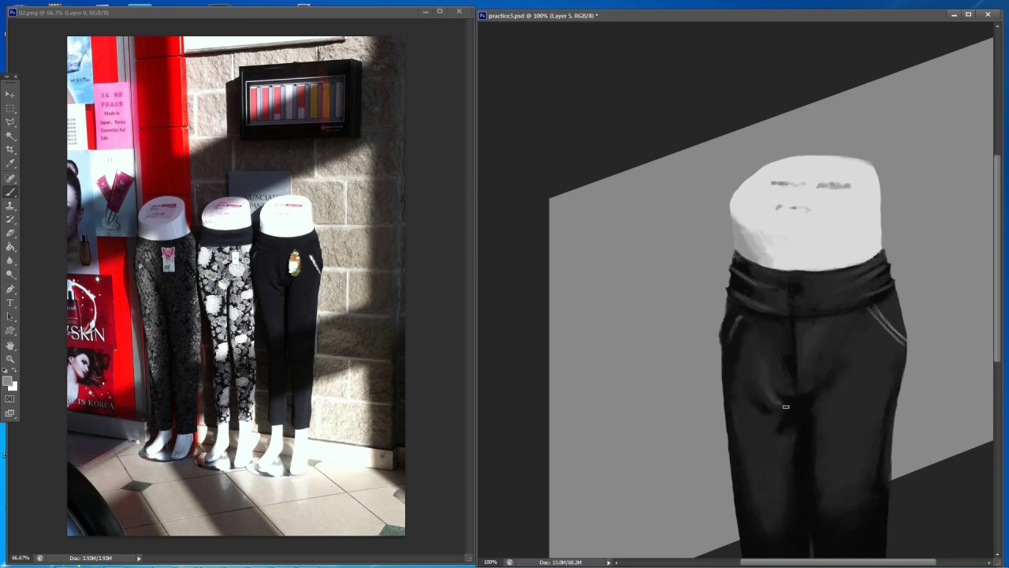
scroll(796, 402, "up", 1)
mouse_move(824, 310)
left_mouse_down()
mouse_move(818, 347)
mouse_move(815, 317)
mouse_move(842, 369)
left_mouse_up()
left_click_drag(845, 324, 831, 372)
left_click_drag(823, 355, 833, 380)
left_click(832, 344, "alt")
mouse_move(833, 337)
left_mouse_down()
mouse_move(831, 351)
mouse_move(828, 309)
mouse_move(813, 319)
mouse_move(823, 369)
mouse_move(838, 381)
mouse_move(853, 327)
left_mouse_up()
key("l")
key("b")
key("ctrl+d")
scroll(789, 300, "down", 5)
scroll(789, 300, "up", 6)
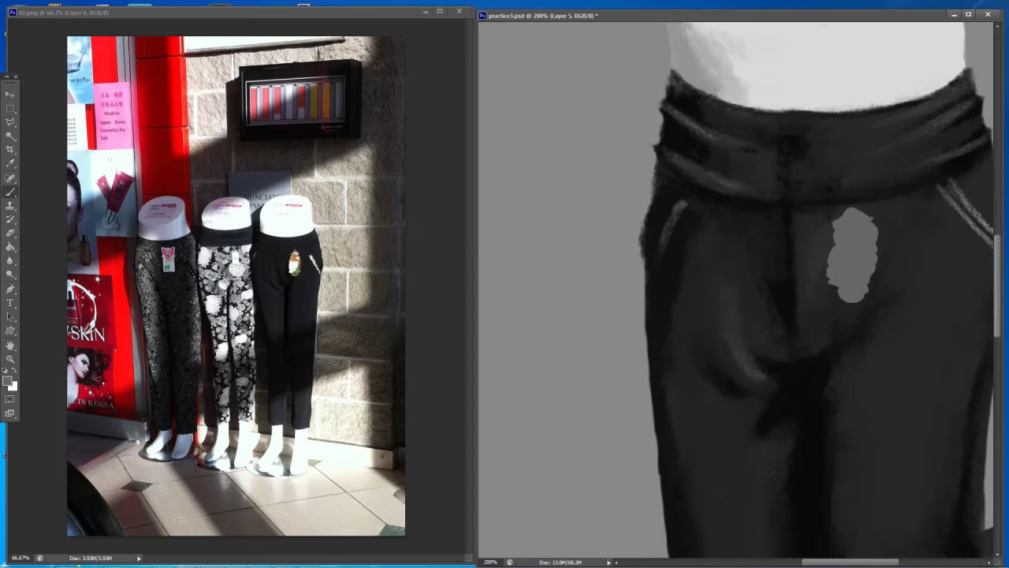
Even out the tag's inner edge and widen its lower end with grey brushwork
key("l")
key("ctrl+plus")
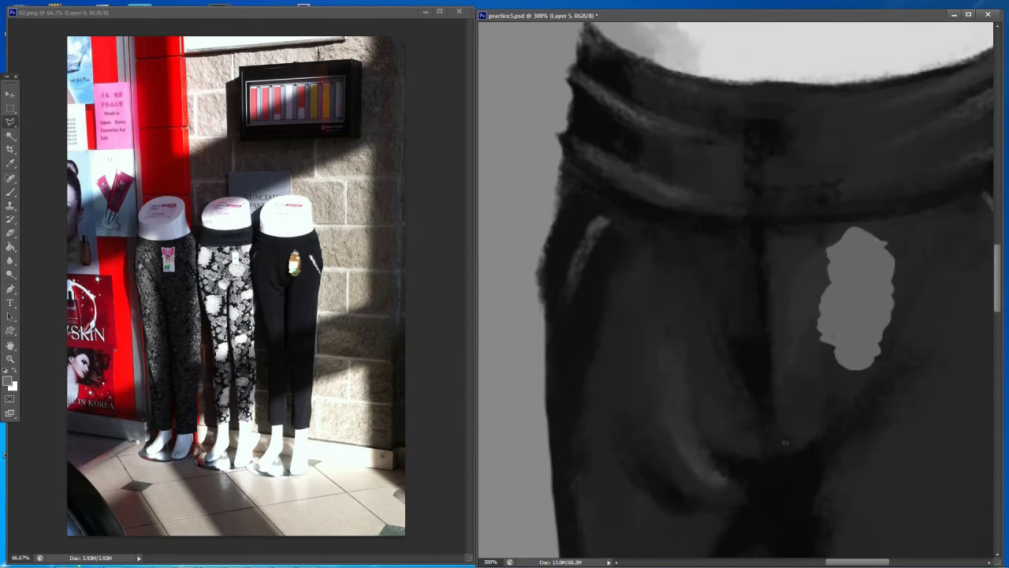
key("b")
mouse_move(829, 271)
left_mouse_down()
mouse_move(828, 285)
mouse_move(829, 254)
mouse_move(824, 293)
mouse_move(829, 265)
mouse_move(828, 274)
left_mouse_up()
key("e")
key("b")
key("l")
key("Delete")
key("ctrl+d")
key("b")
mouse_move(828, 347)
left_mouse_down()
mouse_move(879, 352)
mouse_move(883, 343)
left_mouse_up()
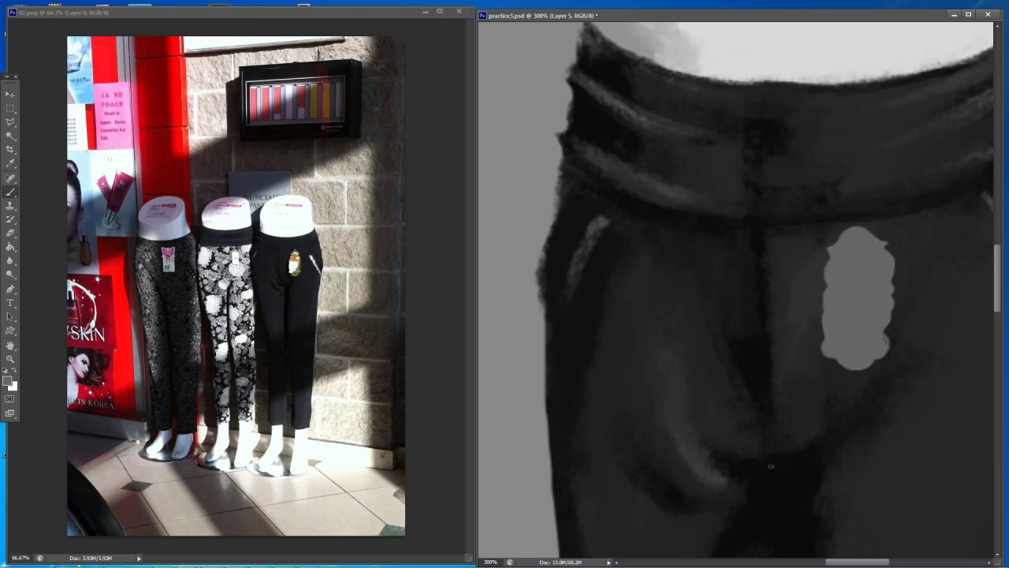
Erase the protruding bumps along the tag's outer edge
key("e")
mouse_move(896, 253)
left_mouse_down()
mouse_move(896, 306)
mouse_move(889, 280)
left_mouse_up()
key("b")
scroll(783, 419, "down", 7)
scroll(813, 276, "up", 6)
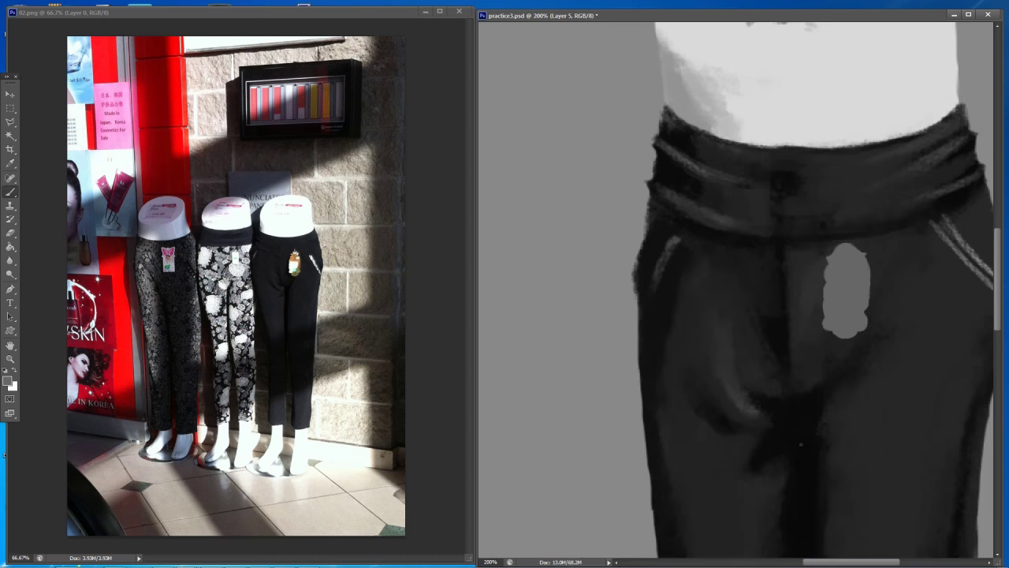
Paint a light label patch on the lower tag and a small light mark near its upper outer edge
mouse_move(833, 296)
left_mouse_down()
mouse_move(834, 350)
mouse_move(821, 360)
mouse_move(867, 306)
mouse_move(870, 325)
mouse_move(871, 298)
mouse_move(872, 335)
left_mouse_up()
scroll(833, 317, "up", 1)
key("ctrl+h")
left_click(875, 303, "alt")
left_click(841, 327, "alt")
left_click_drag(867, 342, 833, 359)
mouse_move(885, 270)
left_mouse_down()
mouse_move(866, 270)
mouse_move(885, 270)
left_mouse_up()
key("ctrl+z")
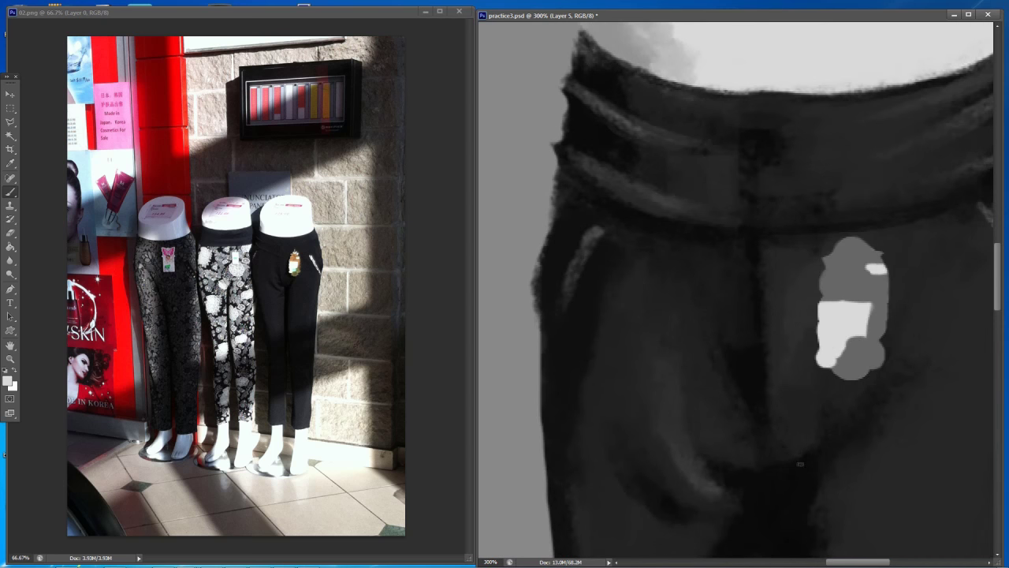
Add varied grey accents to the upper part of the tag with sampled tones
mouse_move(850, 238)
left_mouse_down()
mouse_move(882, 252)
mouse_move(867, 272)
mouse_move(877, 256)
left_mouse_up()
left_click(879, 270, "alt")
left_click(859, 262, "alt")
left_click(874, 272, "alt")
scroll(835, 281, "down", 6)
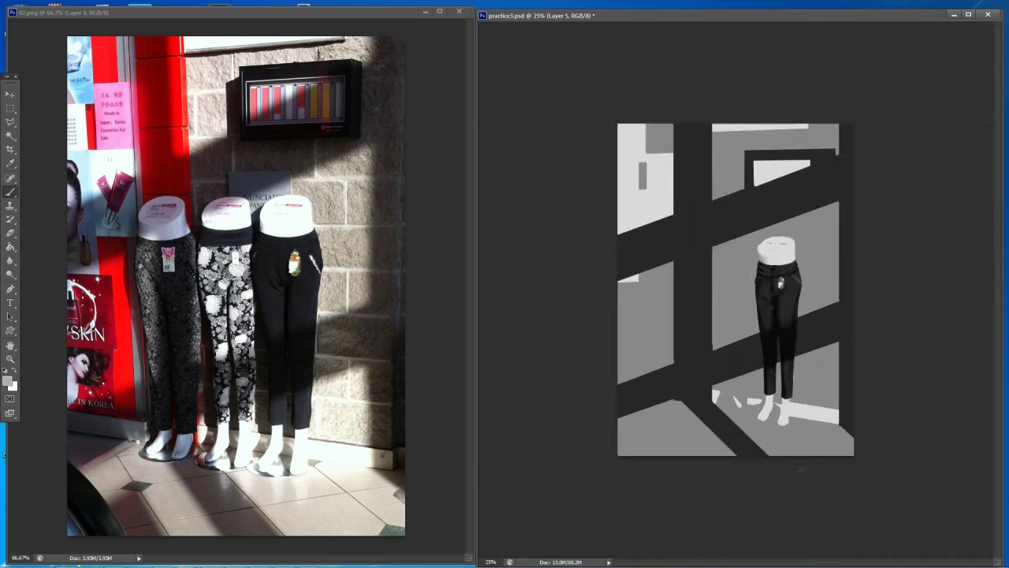
Reset the painting colours to default black and white and add a new layer
scroll(835, 281, "up", 4)
scroll(835, 281, "down", 2)
key("ctrl+1")
key("d")
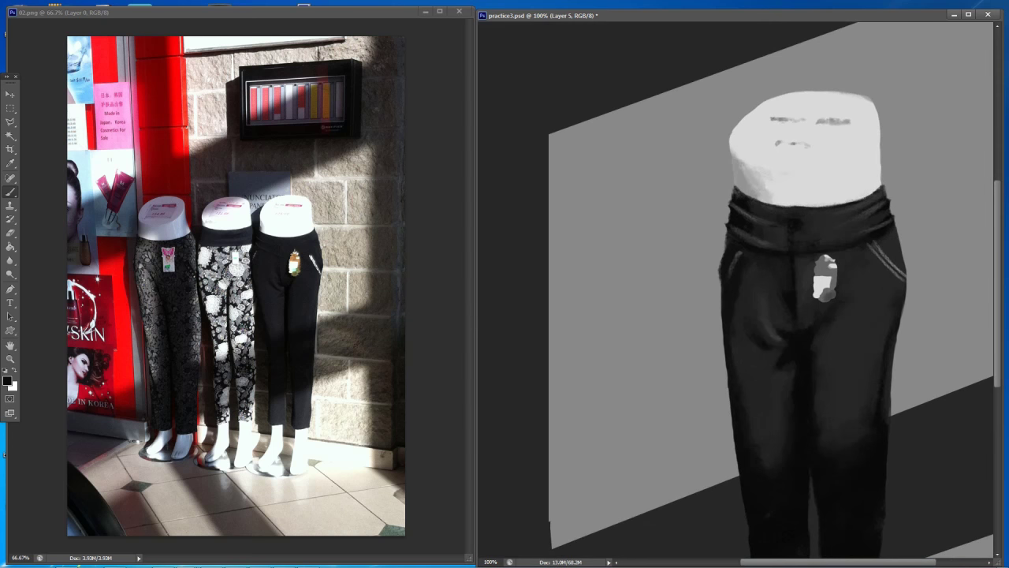
key("ctrl+0")
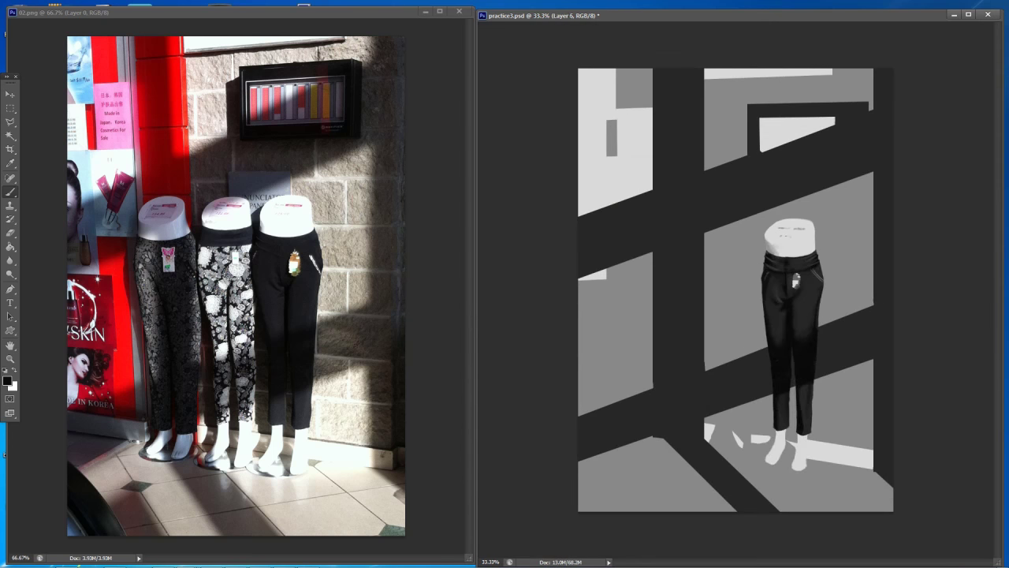
Paint a light oval base under the mannequin's feet and clean up its outline with the eraser
key("ctrl+plus")
key("ctrl+z")
mouse_move(786, 467)
left_mouse_down()
mouse_move(762, 474)
mouse_move(788, 494)
mouse_move(839, 495)
mouse_move(781, 499)
left_mouse_up()
left_click_drag(848, 481, 843, 496)
key("r")
key("e")
mouse_move(779, 466)
left_mouse_down()
mouse_move(764, 491)
mouse_move(821, 504)
left_mouse_up()
key("b")
key("e")
key("b")
key("e")
key("b")
key("e")
key("b")
key("e")
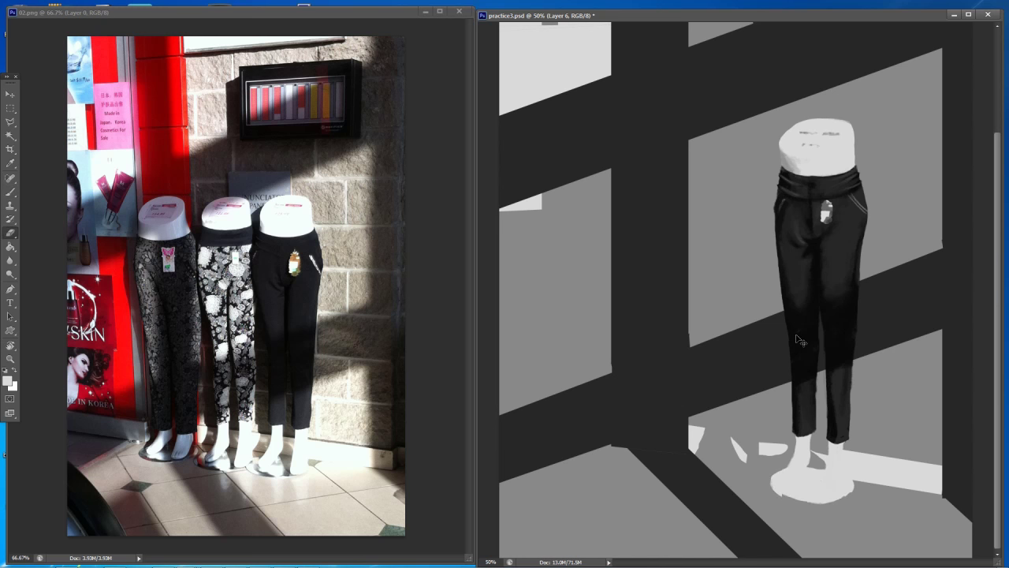
Shade the oval base between and around the feet with sampled grey tones, leaving a light rim
key("b")
left_click(770, 476, "alt")
key("ctrl+z")
left_click_drag(781, 483, 804, 496)
key("ctrl+z")
key("ctrl+alt+z")
key("ctrl+alt+z")
left_click(809, 476, "alt")
mouse_move(804, 479)
left_mouse_down()
mouse_move(818, 503)
mouse_move(806, 503)
mouse_move(844, 501)
left_mouse_up()
left_click(797, 503, "alt")
left_click(818, 490, "alt")
left_click(790, 501, "alt")
left_click(753, 521, "alt")
left_click(829, 492, "alt")
left_click(839, 430, "alt")
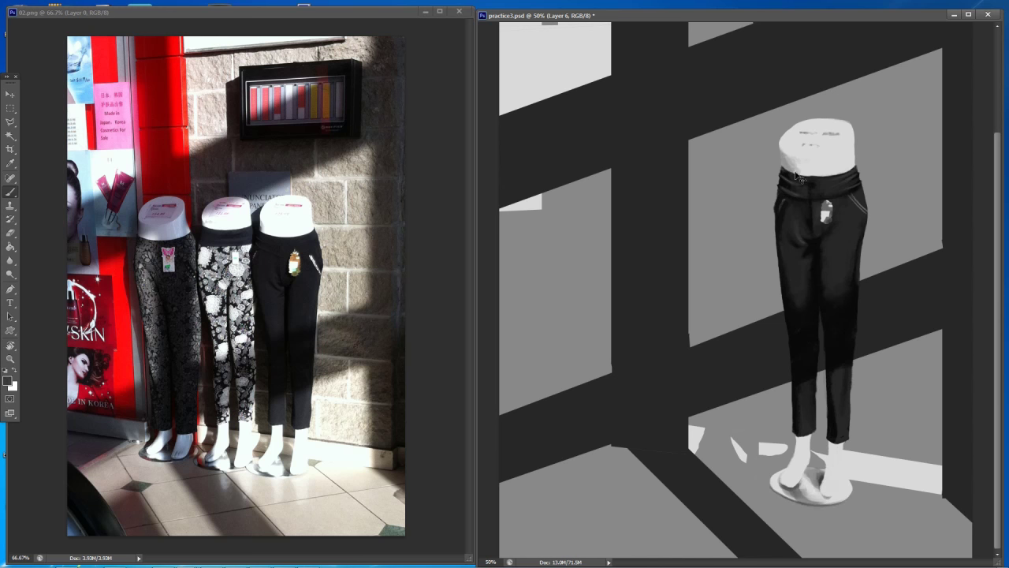
Erase the excess along the base's outer edge to narrow the oval, and save the file
key("e")
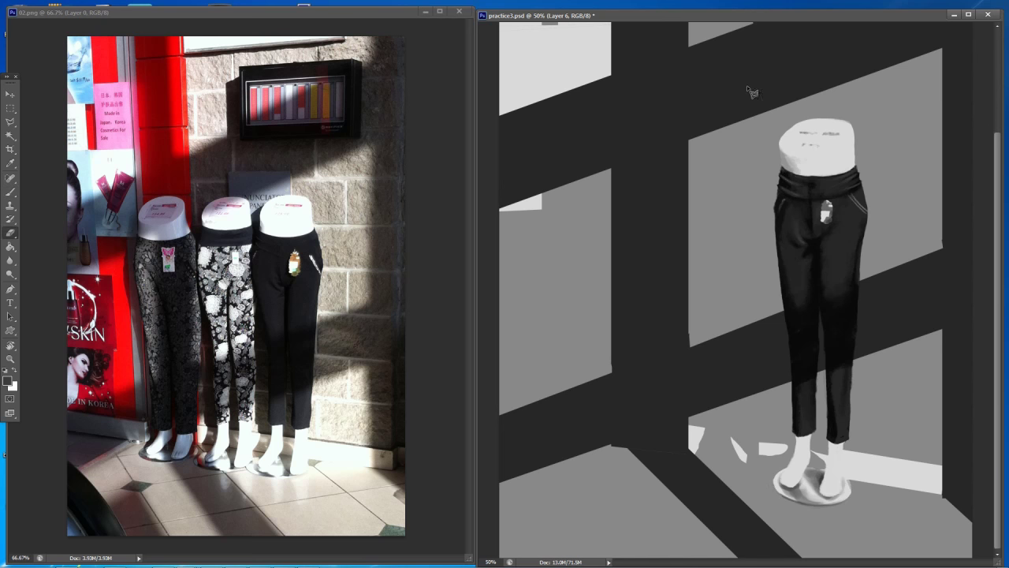
key("ctrl+minus")
key("ctrl+minus")
key("ctrl+minus")
key("ctrl+plus")
key("ctrl+plus")
key("b")
key("ctrl+s")
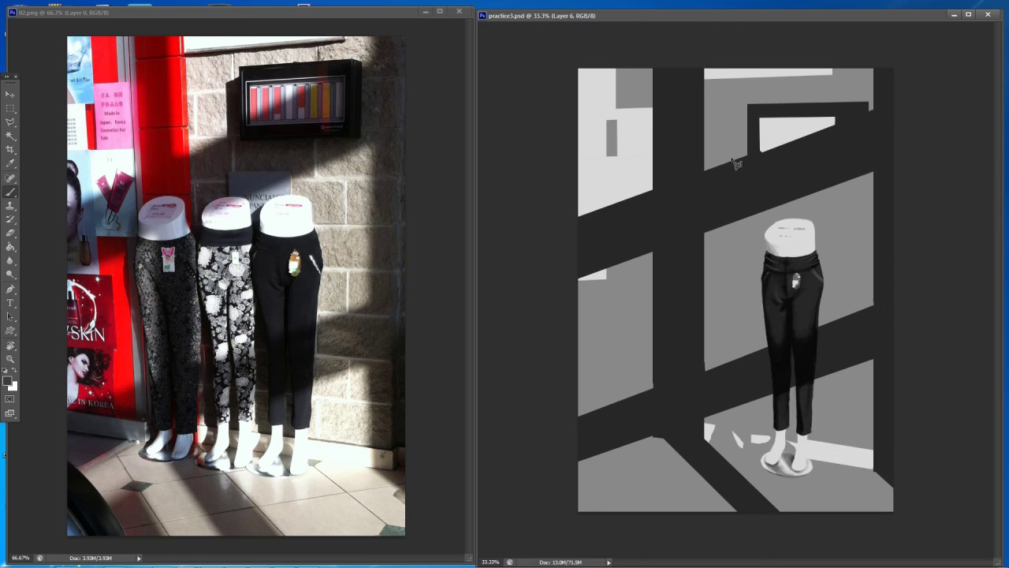
Trim a little more off the base's left edge and check it against the whole composition
key("ctrl+plus")
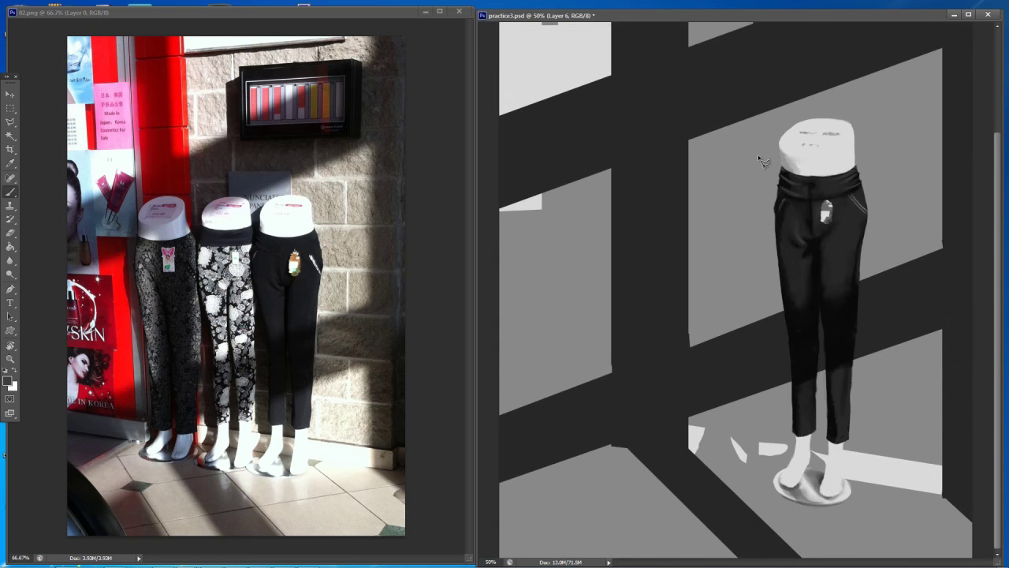
key("e")
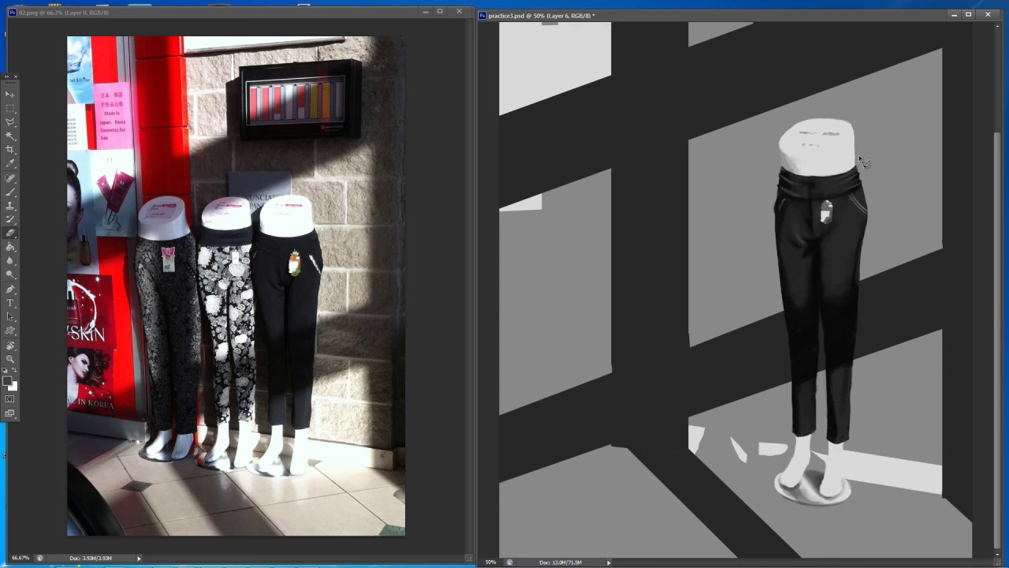
key("ctrl+minus")
key("ctrl+minus")
key("ctrl+minus")
key("ctrl+minus")
key("ctrl+minus")
key("ctrl+plus")
key("ctrl+plus")
key("ctrl+plus")
key("ctrl+plus")
key("ctrl+plus")
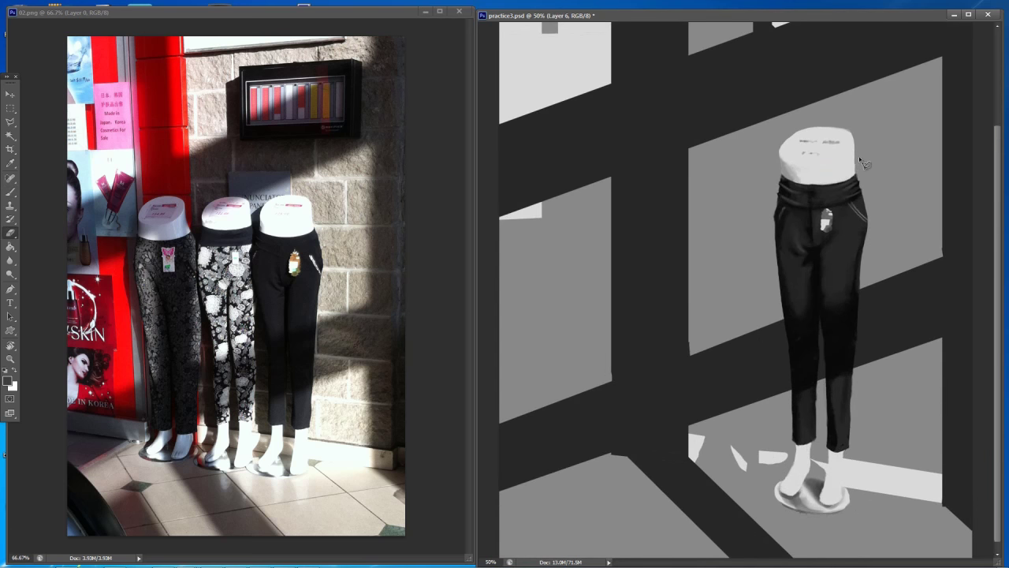
Deepen the shadows on the base with sampled greys and trim its right edge
key("b")
left_click(862, 105, "alt")
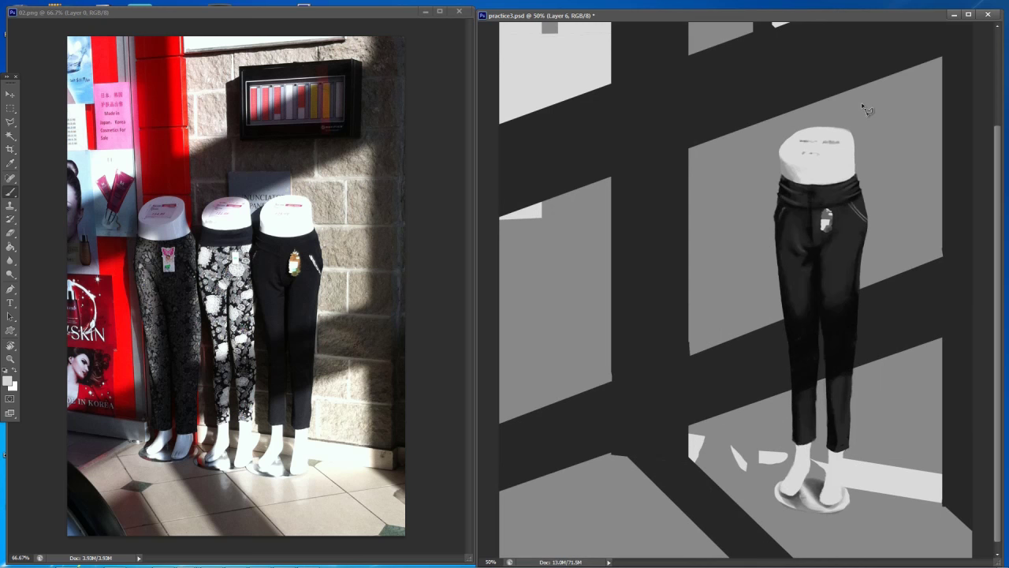
left_click(759, 96, "alt")
left_click(806, 499, "alt")
left_click_drag(786, 501, 832, 509)
left_click(820, 503, "alt")
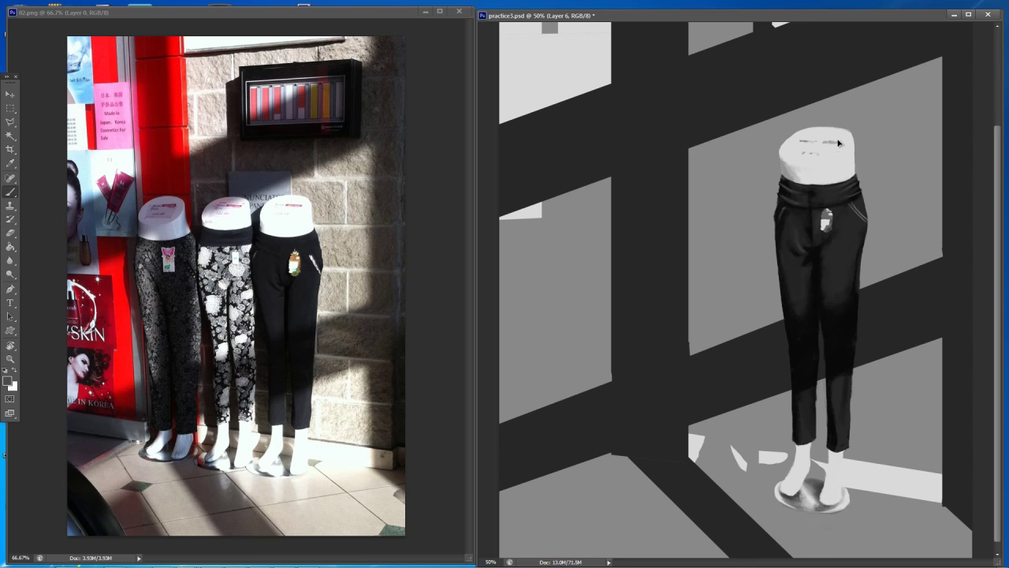
key("e")
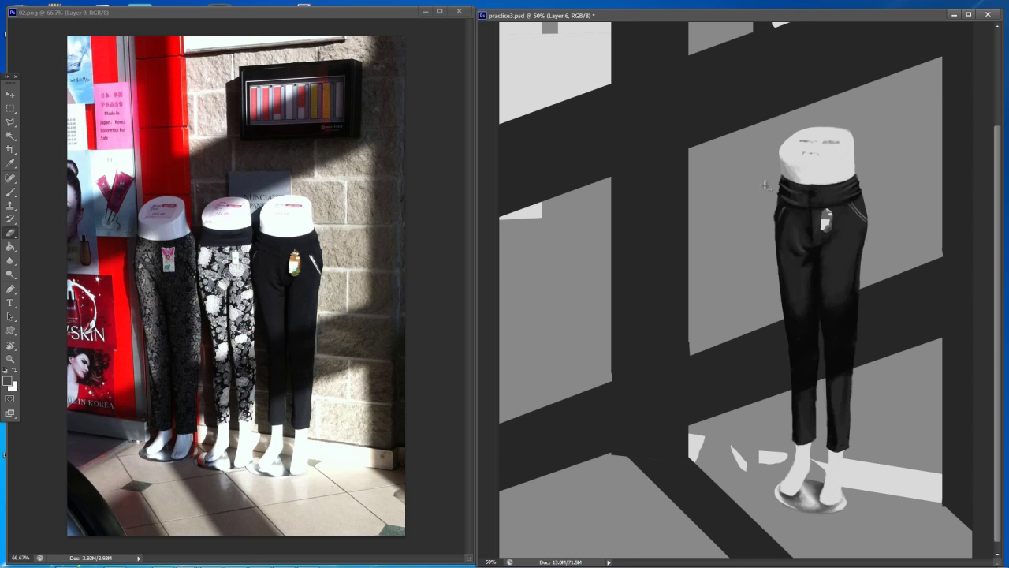
Rotate the base under the feet slightly with Free Transform and save the file
scroll(765, 184, "down", 2)
scroll(734, 151, "up", 1)
key("ctrl+t")
left_click_drag(783, 113, 778, 108)
scroll(776, 109, "up", 1)
left_click_drag(750, 160, 753, 165)
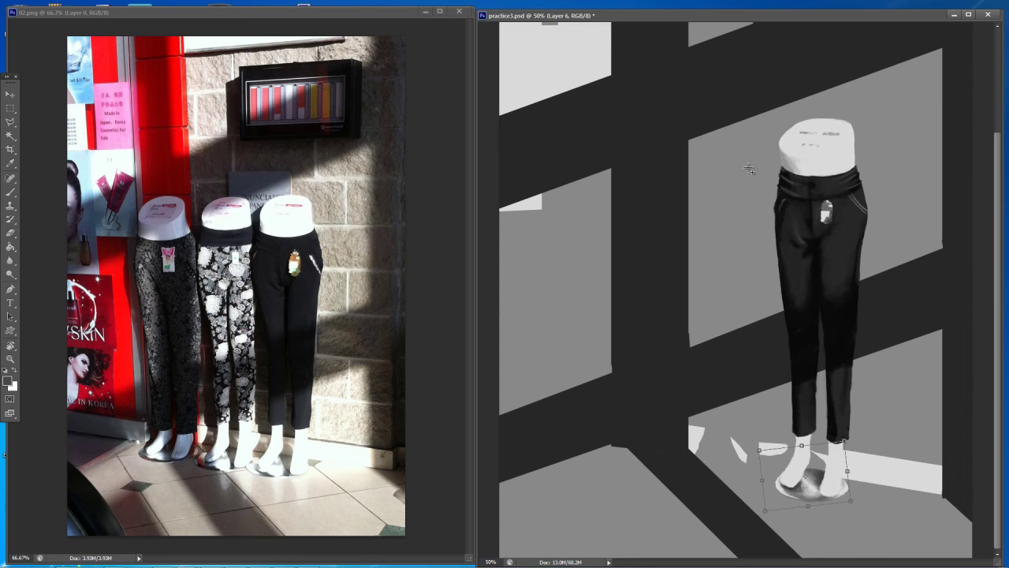
key("Return")
key("ctrl+s")
Duplicate the finished mannequin and place the copy directly to its left
scroll(787, 183, "down", 3)
scroll(785, 187, "up", 2)
scroll(785, 187, "down", 2)
scroll(783, 188, "up", 1)
key("v")
left_click_drag(783, 305, 744, 303)
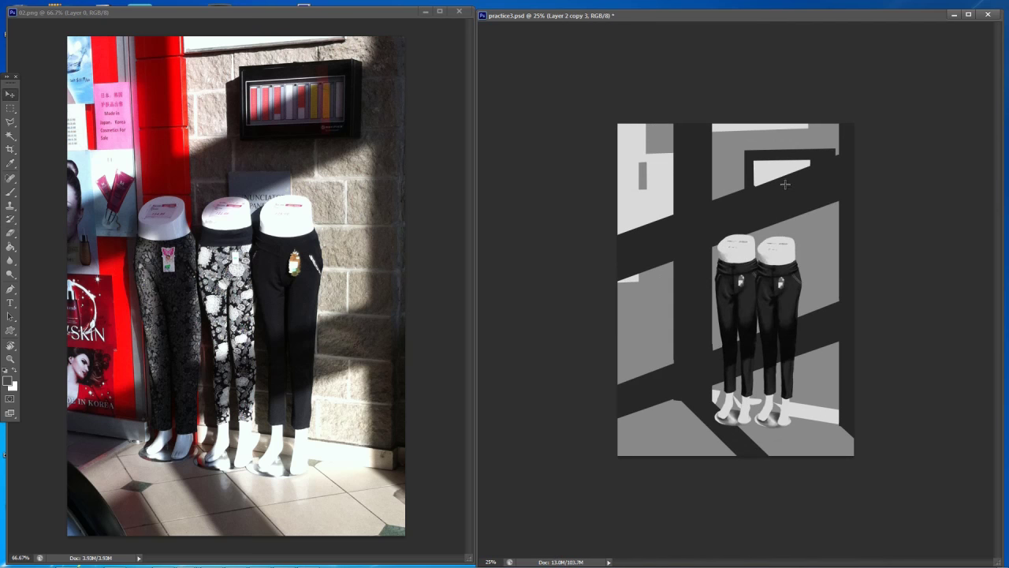
Remove the hanging tag from the copied mannequin's trousers and touch up the dark fabric
key("ctrl+plus")
key("e")
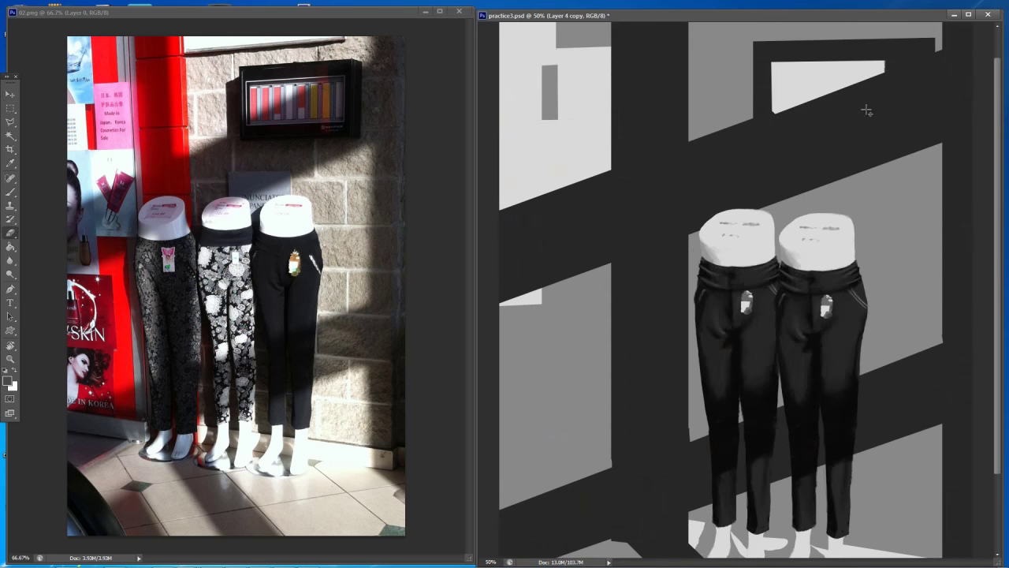
left_click(870, 159, "ctrl")
key("b")
left_click(849, 164, "alt")
scroll(845, 159, "down", 5)
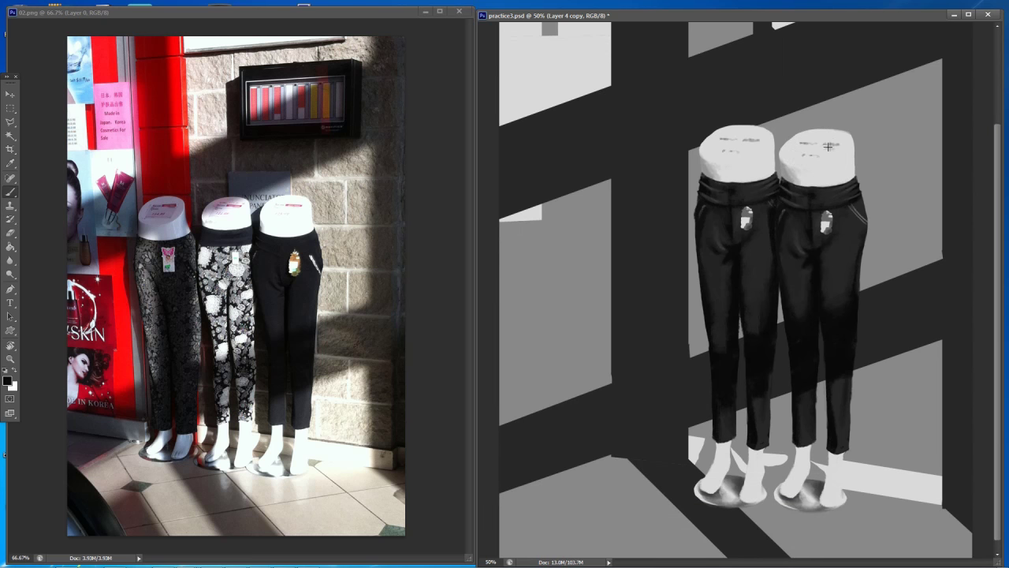
key("ctrl+plus")
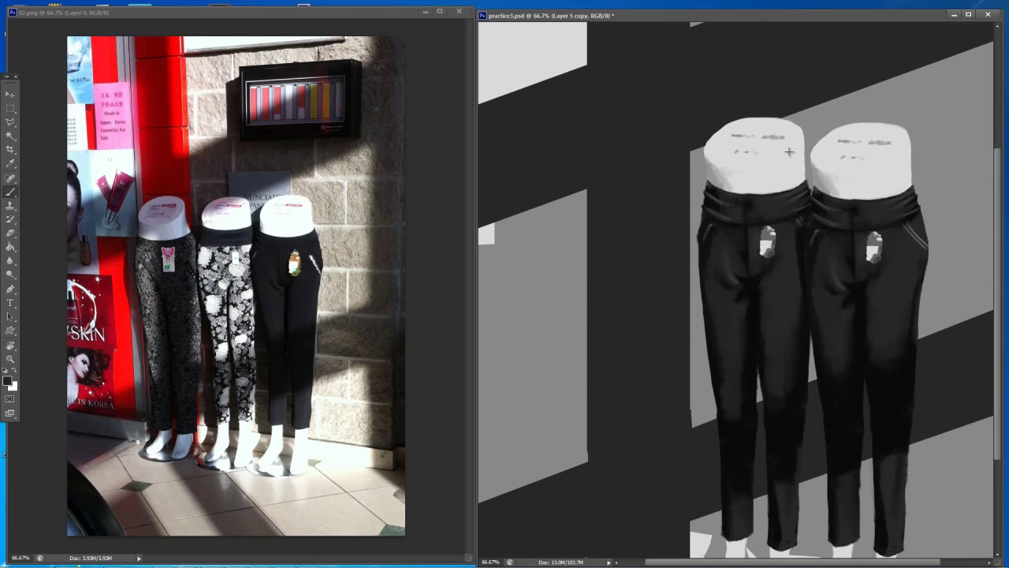
scroll(785, 153, "down", 3)
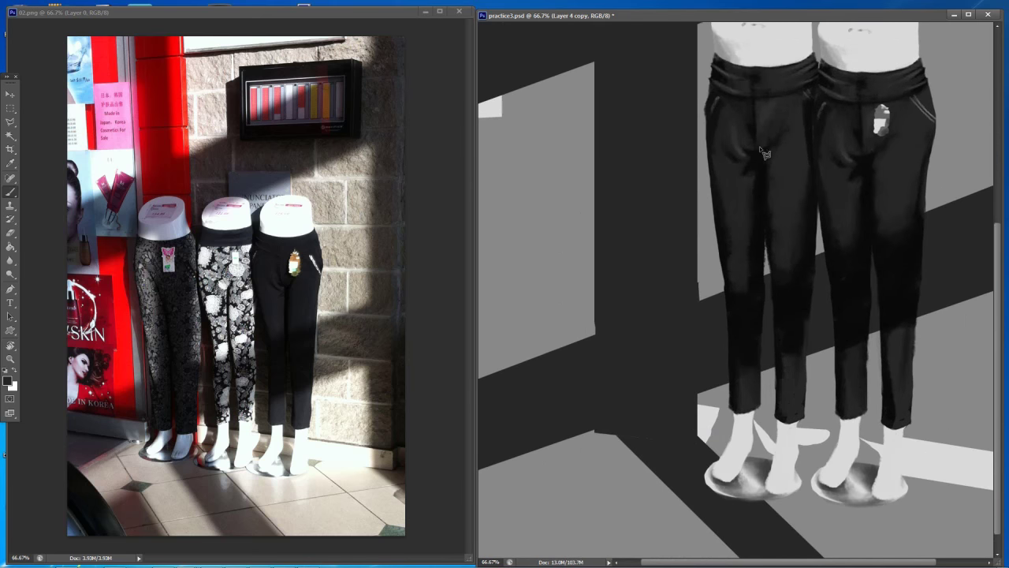
key("ctrl+minus")
left_click(832, 150, "ctrl")
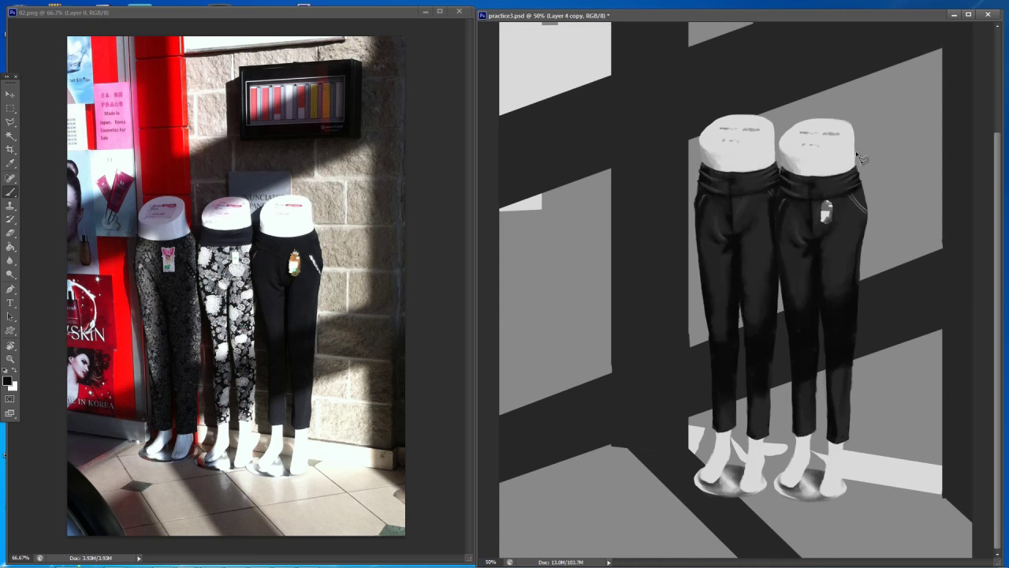
Paint light flower patches and grey leaf shapes on the hip and upper thigh of the left mannequin's trousers, on a new layer
left_click(858, 155, "ctrl")
key("ctrl+plus")
key("ctrl+plus")
left_click(860, 155, "alt")
mouse_move(680, 224)
left_mouse_down()
mouse_move(678, 262)
mouse_move(670, 234)
mouse_move(668, 260)
mouse_move(689, 273)
left_mouse_up()
left_click(703, 244, "alt")
left_click(675, 249, "alt")
mouse_move(701, 312)
left_mouse_down()
mouse_move(708, 330)
mouse_move(688, 312)
mouse_move(700, 333)
mouse_move(682, 331)
left_mouse_up()
left_click(709, 346, "alt")
left_click(702, 325, "alt")
left_click(666, 332, "alt")
left_click_drag(662, 290, 667, 306)
key("ctrl+minus")
key("ctrl+minus")
key("ctrl+minus")
key("ctrl+plus")
key("ctrl+plus")
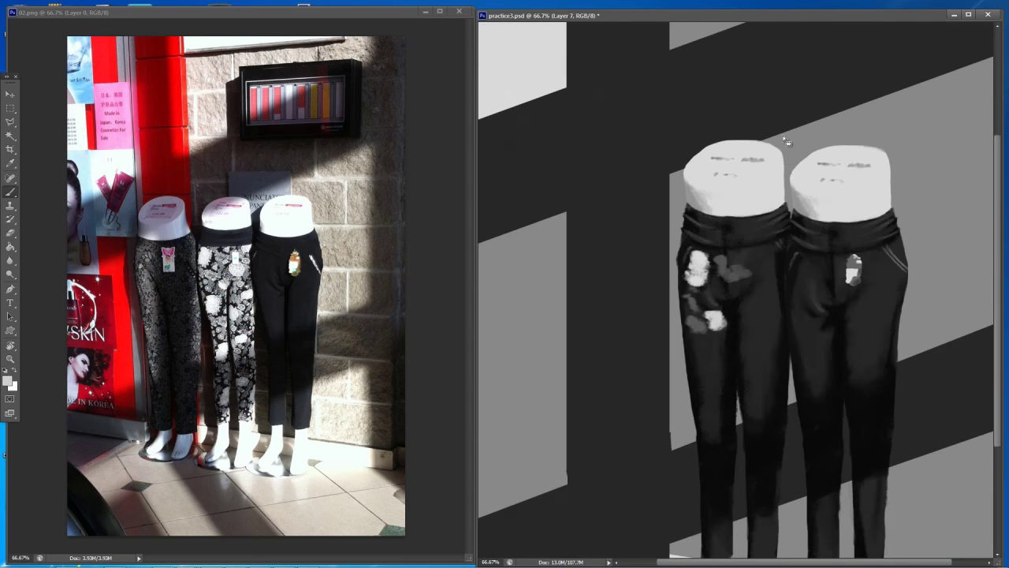
Extend the floral pattern across the front of the trousers with grey shapes and light flowers on the right hip
left_click(727, 277, "alt")
mouse_move(713, 273)
left_mouse_down()
mouse_move(729, 298)
mouse_move(759, 295)
mouse_move(760, 308)
mouse_move(754, 279)
left_mouse_up()
key("ctrl+minus")
key("ctrl+minus")
key("ctrl+minus")
key("ctrl+minus")
key("ctrl+plus")
key("ctrl+plus")
key("ctrl+plus")
left_click(710, 287, "alt")
left_click(738, 293, "alt")
left_click(755, 296, "alt")
left_click(748, 282, "alt")
left_click(739, 290, "alt")
left_click(788, 163, "alt")
left_click(748, 282, "alt")
left_click_drag(745, 289, 749, 306)
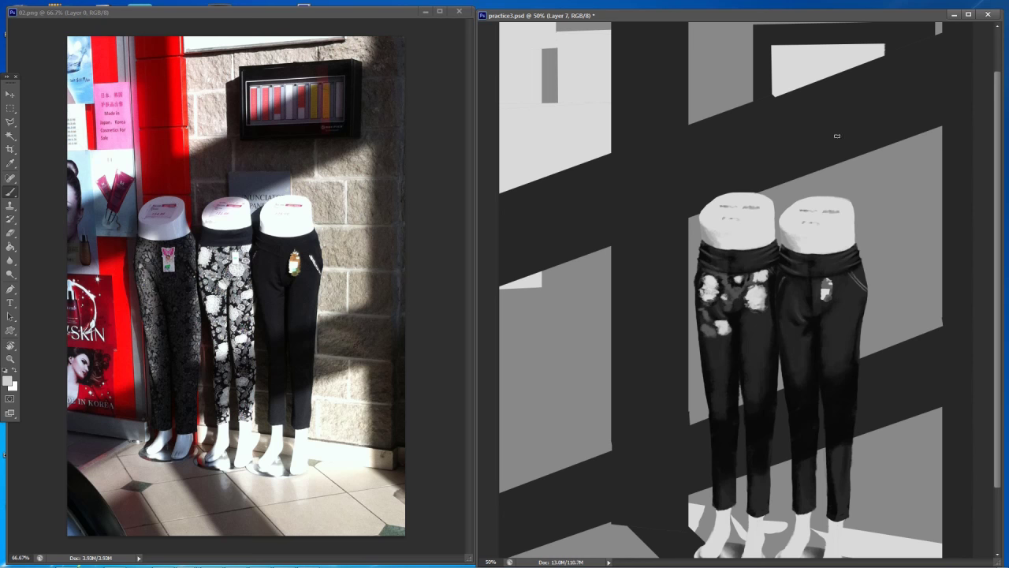
Touch up the hip flowers with a sampled dark tone and save the file
left_click(838, 136, "alt")
key("ctrl+minus")
key("ctrl+minus")
key("ctrl+minus")
key("ctrl+minus")
key("ctrl+plus")
key("ctrl+plus")
key("ctrl+plus")
key("ctrl+plus")
key("ctrl+plus")
key("ctrl+s")
left_click_drag(819, 166, 825, 183)
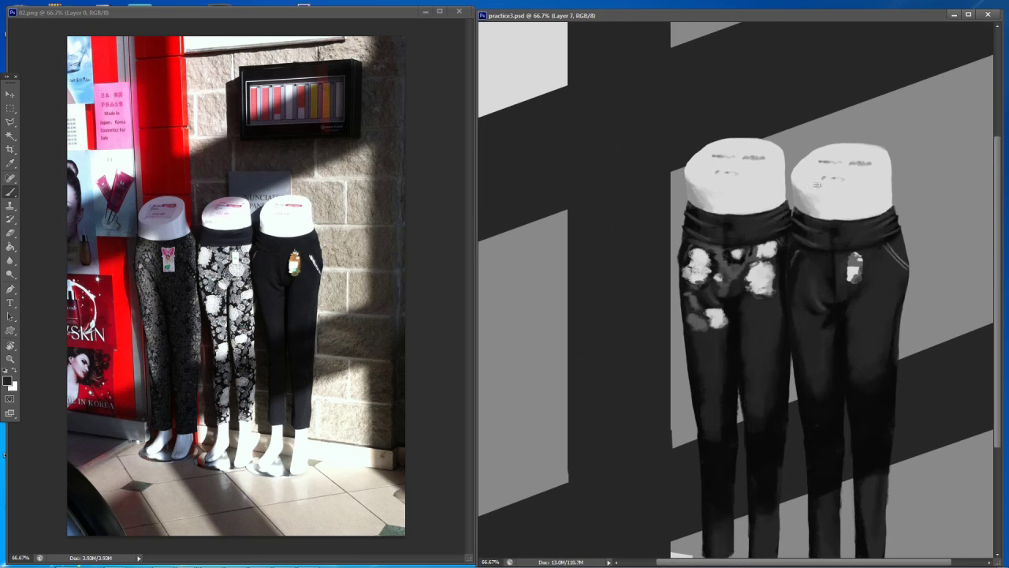
Rework the lower flower patch on the left thigh with a ragged outline and dark details around it
left_click(779, 139, "alt")
scroll(797, 140, "down", 4)
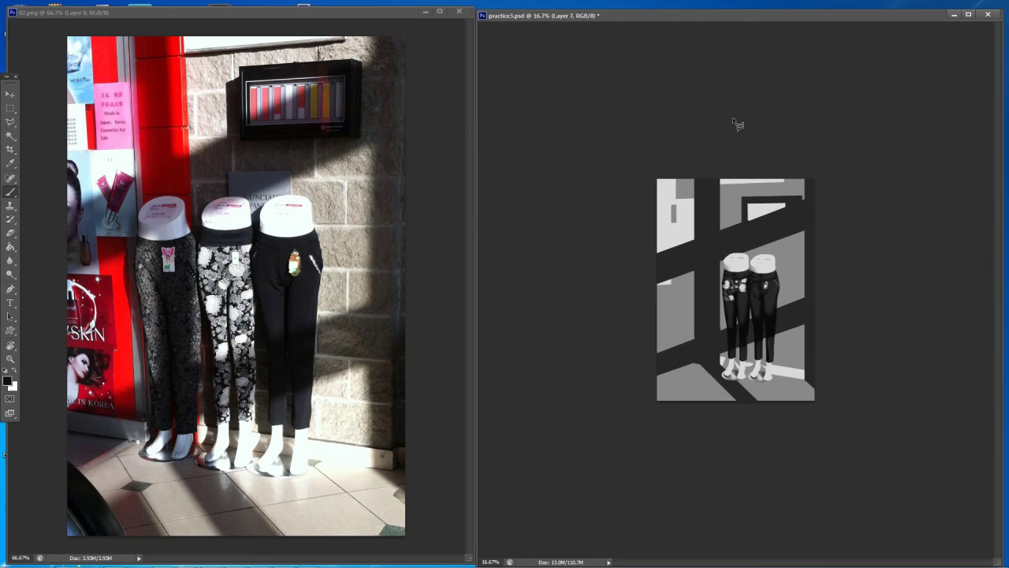
key("ctrl+plus")
key("ctrl+plus")
key("ctrl+plus")
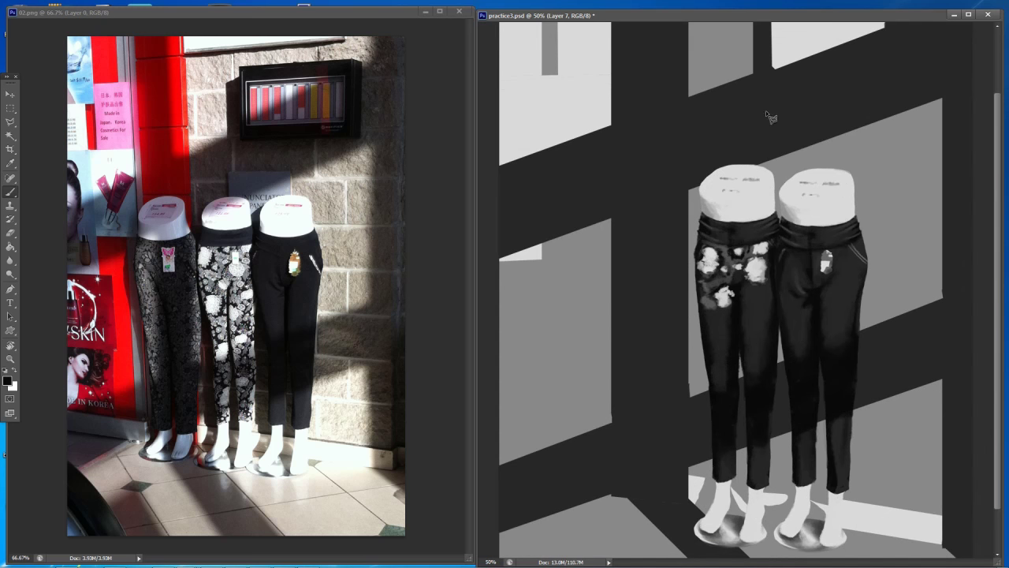
key("ctrl+minus")
key("ctrl+minus")
key("ctrl+minus")
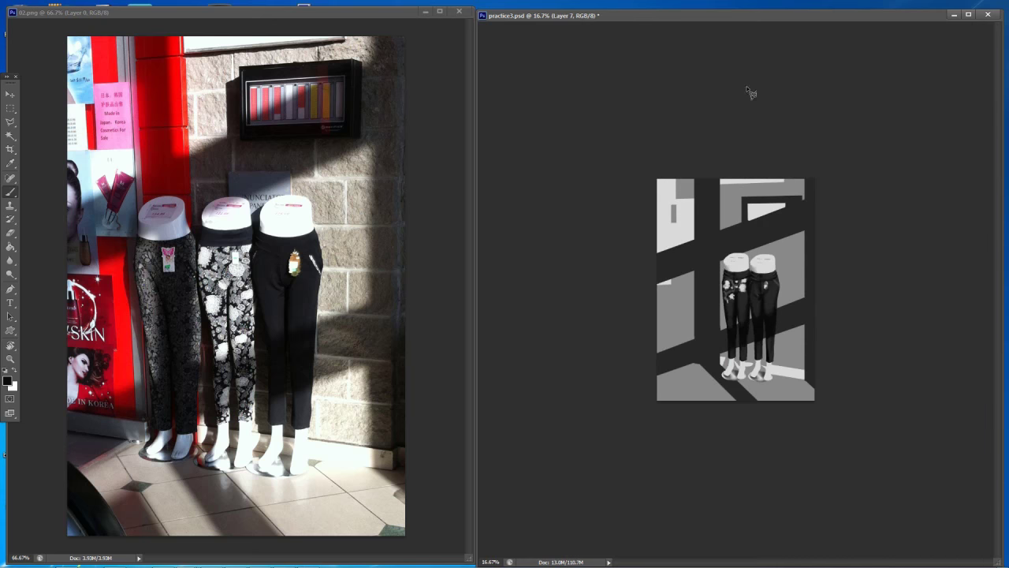
key("ctrl+plus")
key("ctrl+plus")
key("ctrl+plus")
key("ctrl+plus")
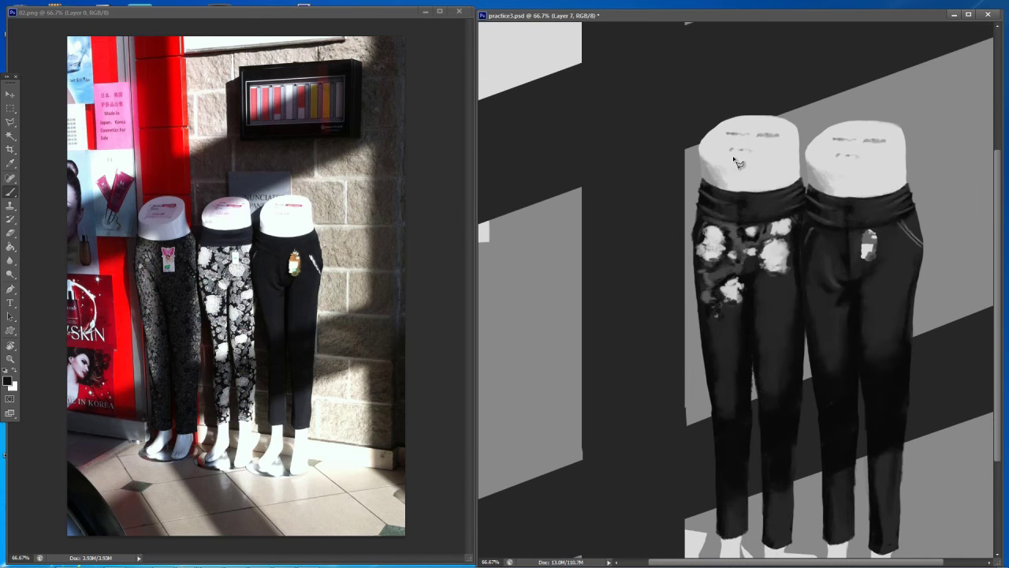
Refine the upper flower on the left hip with sampled tones and save the file
left_click(710, 279, "alt")
mouse_move(705, 287)
left_mouse_down()
mouse_move(714, 286)
mouse_move(712, 263)
left_mouse_up()
left_click(711, 256, "alt")
left_click(725, 269, "alt")
key("ctrl+s")
key("ctrl+minus")
key("ctrl+minus")
key("ctrl+minus")
key("ctrl+minus")
key("ctrl+plus")
key("ctrl+plus")
key("ctrl+plus")
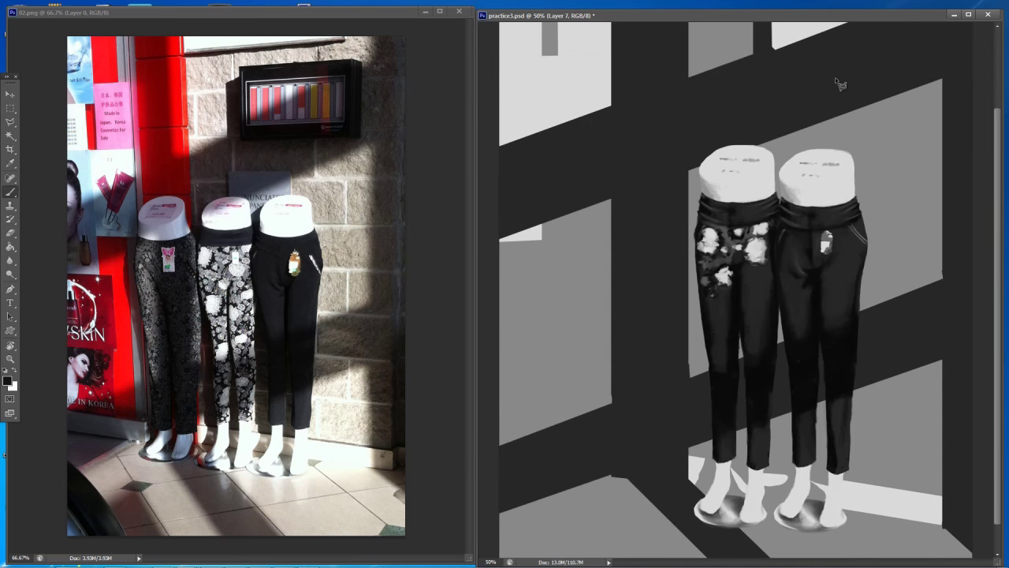
Paint another light flower with grey accents on the left thigh below the existing flowers, using sampled tones
left_click(722, 276, "alt")
mouse_move(707, 293)
left_mouse_down()
mouse_move(718, 287)
mouse_move(706, 306)
mouse_move(717, 315)
left_mouse_up()
left_click(727, 309, "alt")
mouse_move(725, 290)
left_mouse_down()
mouse_move(725, 311)
mouse_move(710, 319)
left_mouse_up()
left_click(704, 281, "alt")
left_click_drag(701, 276, 701, 289)
left_click(704, 281, "alt")
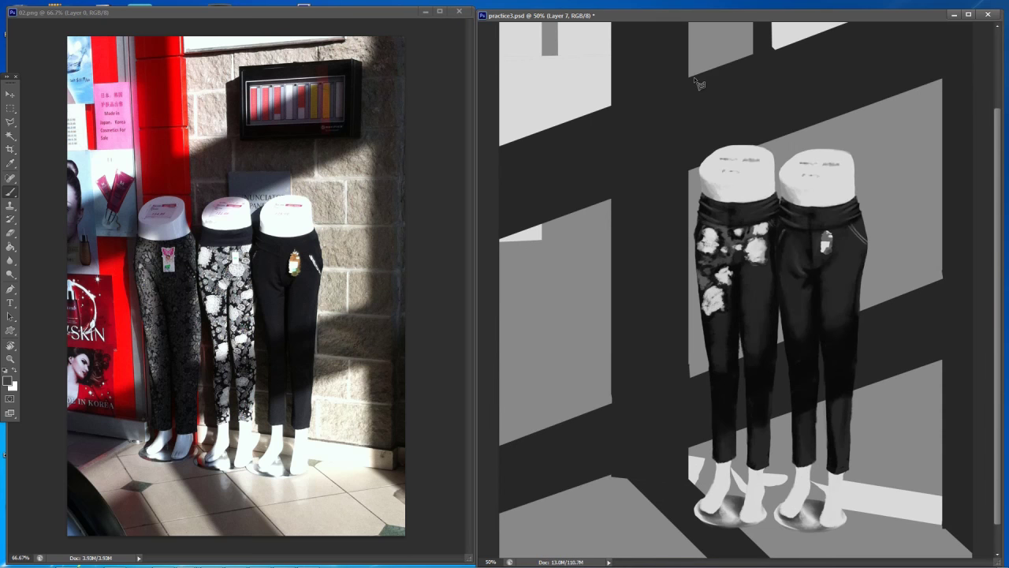
Paint dark grey leaf patches down the right thigh below the hip flower, using sampled tones
key("ctrl+minus")
key("ctrl+minus")
key("ctrl+minus")
key("ctrl+equal")
key("ctrl+equal")
key("ctrl+equal")
left_click(719, 94, "alt")
left_click_drag(738, 298, 738, 314)
left_click(735, 298, "alt")
left_click_drag(734, 293, 737, 338)
left_click_drag(733, 316, 733, 340)
key("ctrl+minus")
key("ctrl+minus")
key("ctrl+minus")
key("ctrl+minus")
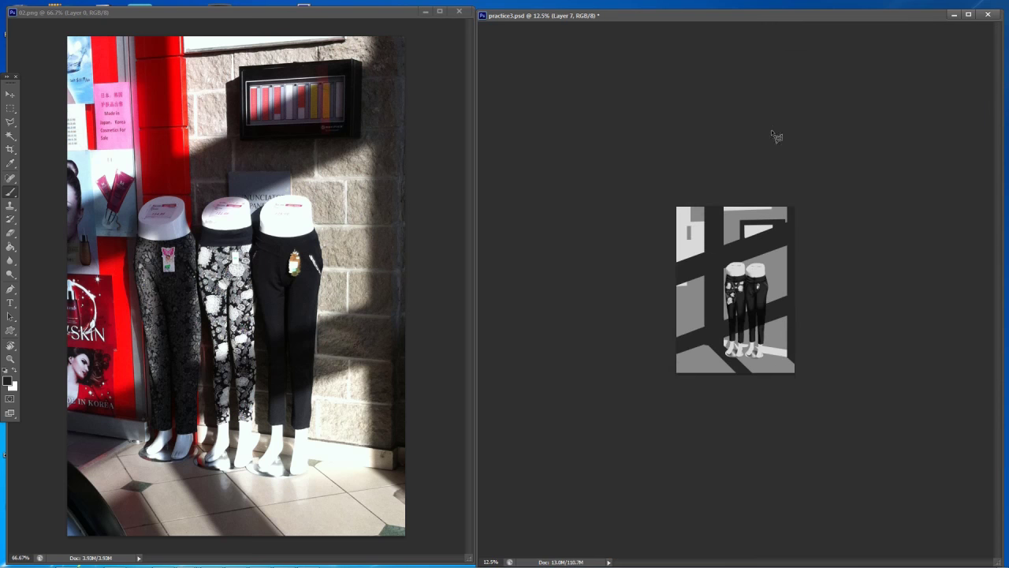
left_click_drag(772, 130, 776, 134)
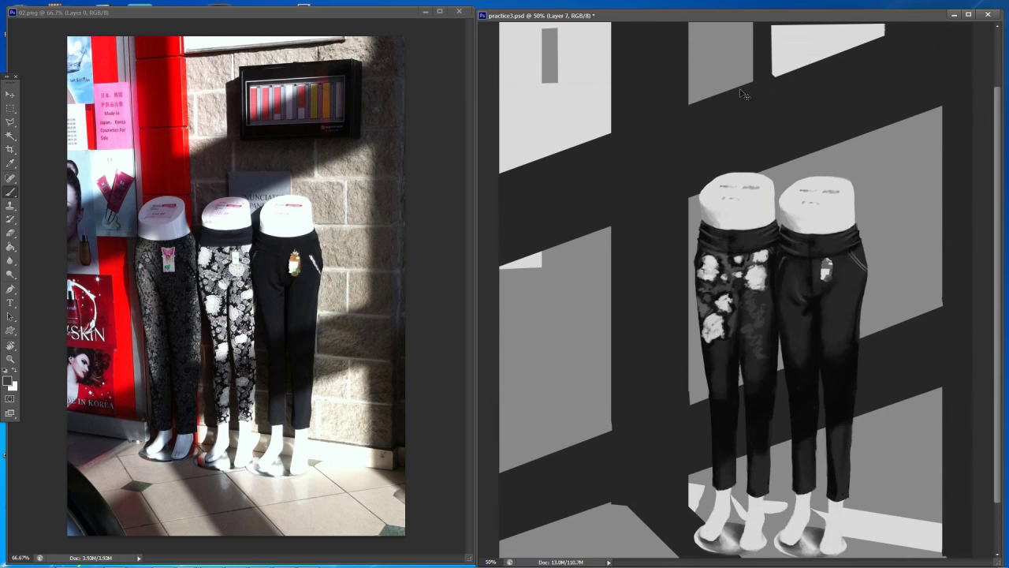
Add mid-grey petals and a small light spot beneath the right hip flower, extending the grey foliage down the thigh
left_click(757, 277, "alt")
left_click(757, 297, "alt")
left_click_drag(755, 299, 761, 302)
left_click(725, 116, "alt")
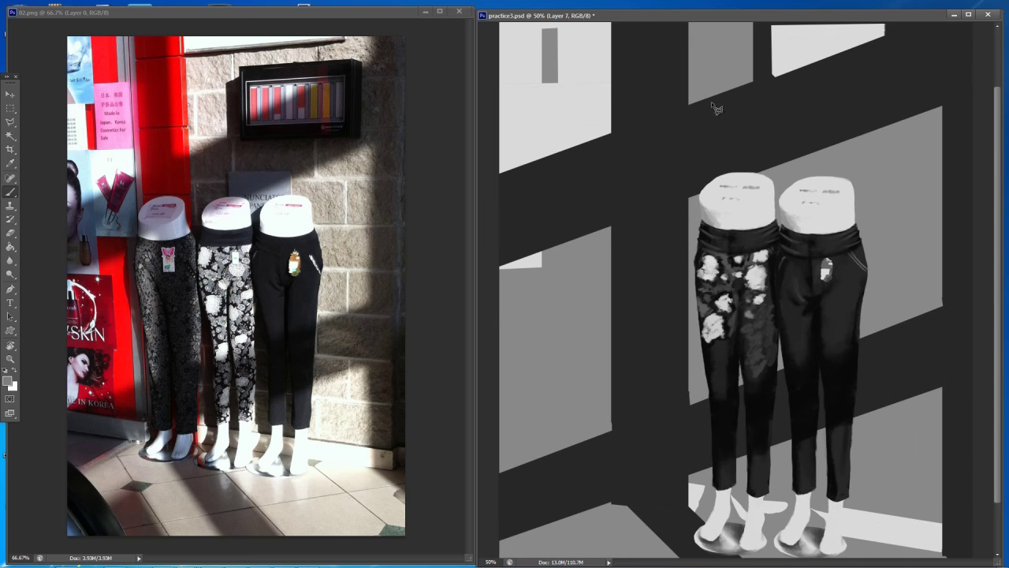
left_click(764, 309)
key("ctrl+minus")
key("ctrl+minus")
key("ctrl+minus")
key("ctrl+minus")
key("ctrl+plus")
key("ctrl+plus")
key("ctrl+plus")
key("ctrl+plus")
key("ctrl+plus")
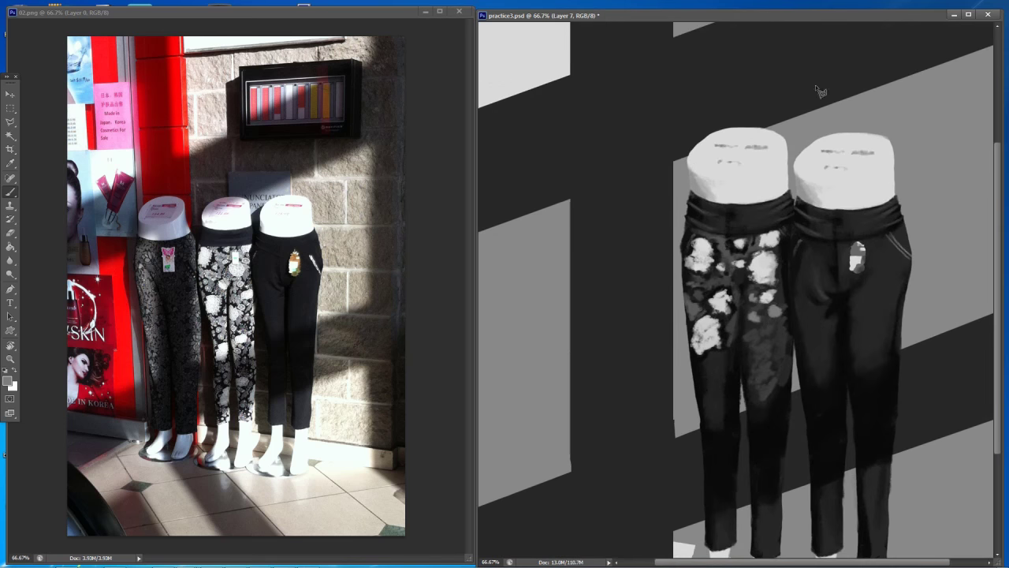
Touch up the details just below the right hip flower with a sampled tone and save the file
left_click(770, 284, "alt")
left_click_drag(770, 283, 757, 279)
scroll(716, 93, "down", 4)
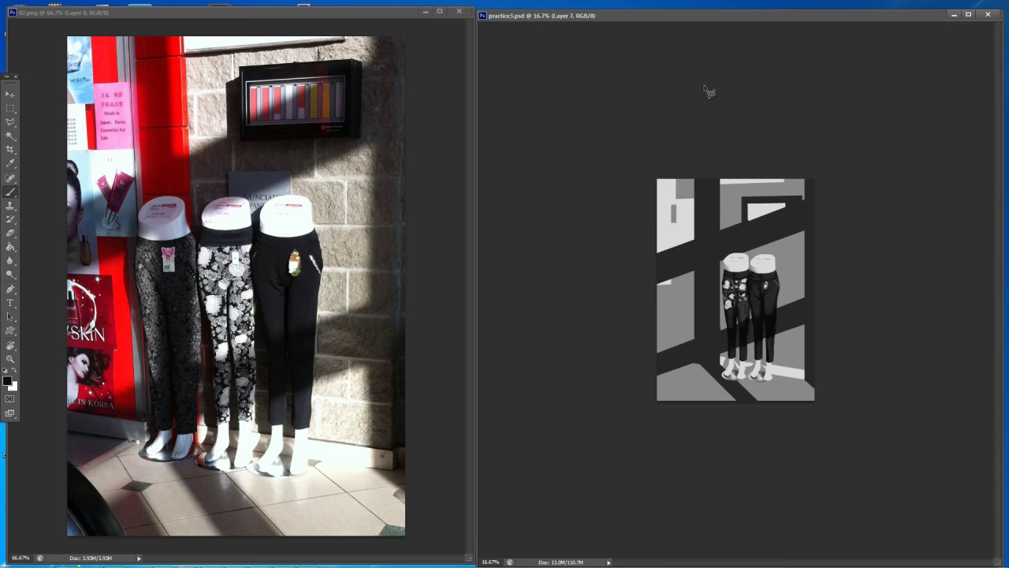
scroll(832, 81, "up", 4)
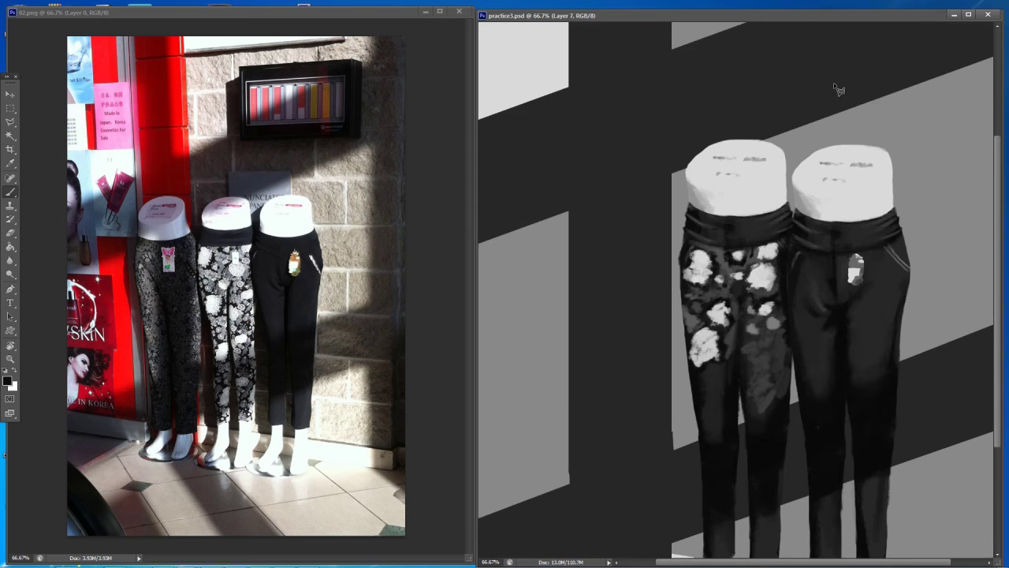
Paint a small grey ring and a light oval petal under the right hip flower with sampled tones, and save the file
left_click(762, 278, "alt")
left_click_drag(758, 297, 761, 294)
left_click(749, 296, "alt")
left_click(757, 331, "alt")
left_click(762, 298)
left_click(757, 343, "alt")
left_click(805, 101, "alt")
left_click_drag(779, 123, 783, 114)
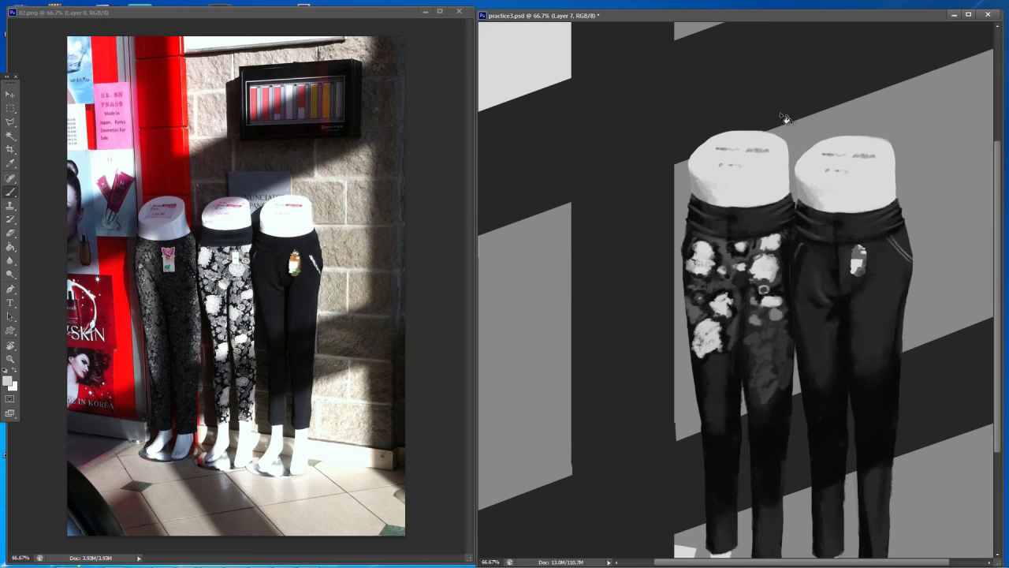
left_click(782, 112, "alt")
scroll(865, 111, "down", 4)
scroll(817, 153, "up", 4)
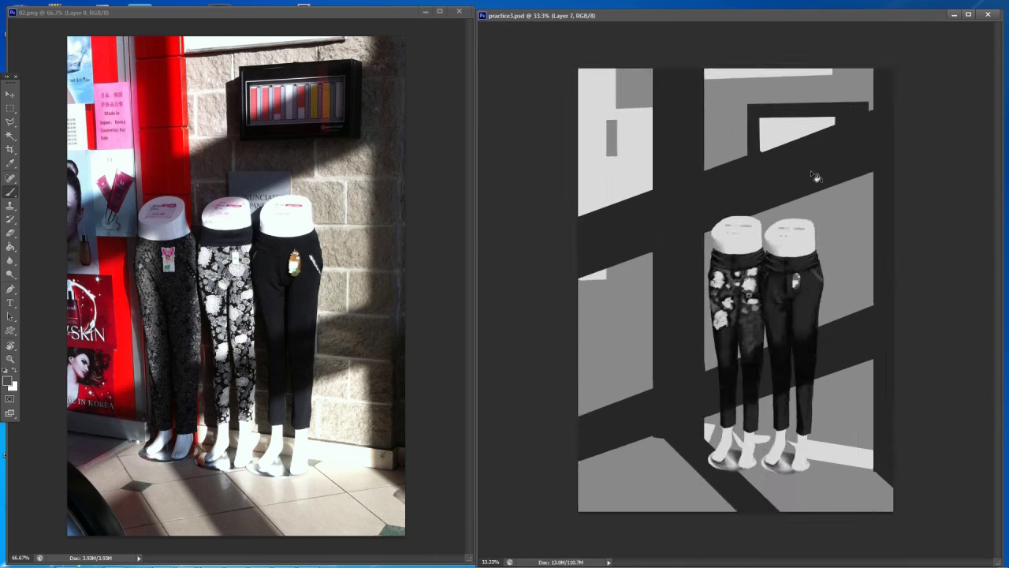
Paint a light flower with grey accents halfway down the right thigh, using sampled tones
left_click_drag(738, 344, 745, 352)
left_click(761, 298, "alt")
mouse_move(739, 330)
left_mouse_down()
mouse_move(752, 328)
mouse_move(748, 349)
mouse_move(739, 339)
left_mouse_up()
left_click(742, 342, "alt")
left_click(749, 337, "alt")
scroll(860, 61, "down", 5)
scroll(892, 52, "up", 4)
Copy the floral section of the right thigh to a new layer and place it lower on the same leg
key("m")
left_click_drag(740, 247, 766, 324)
key("ctrl+j")
key("v")
mouse_move(763, 281)
left_mouse_down()
mouse_move(769, 372)
mouse_move(759, 410)
left_mouse_up()
key("e")
Rework the copied flower with grey accents and blend the copied section into the pattern above using sampled tones
key("b")
mouse_move(755, 349)
left_mouse_down()
mouse_move(765, 348)
mouse_move(764, 328)
left_mouse_up()
left_click(747, 301, "alt")
left_click_drag(748, 330, 759, 332)
left_click(693, 63, "alt")
key("ctrl+minus")
key("ctrl+minus")
key("ctrl+minus")
key("ctrl+minus")
key("ctrl+plus")
key("ctrl+plus")
key("ctrl+plus")
key("ctrl+plus")
key("ctrl+plus")
key("ctrl+plus")
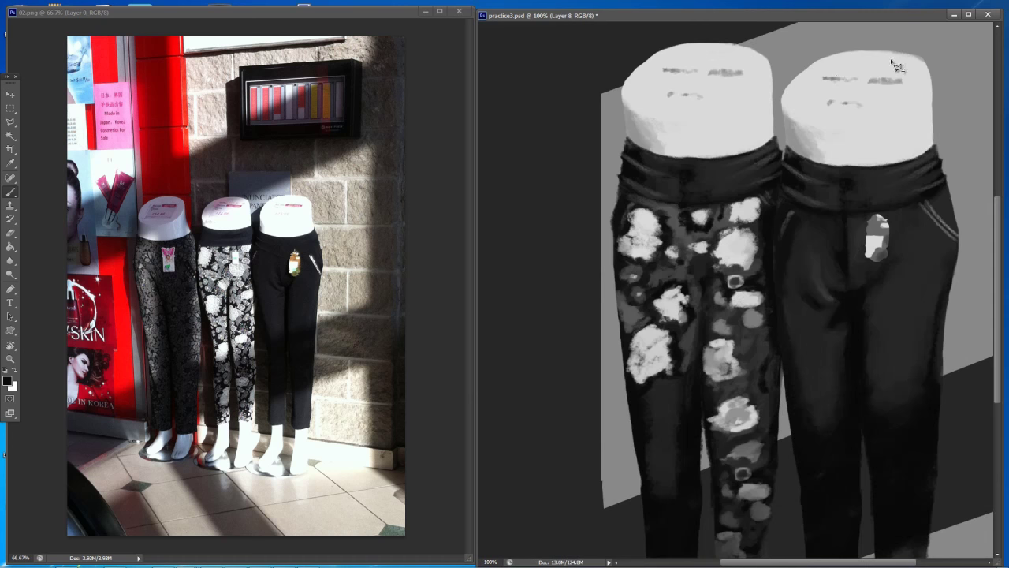
Blend the lower end of the copied pattern into the dark trouser leg and save the file
left_click_drag(799, 136, 816, 84)
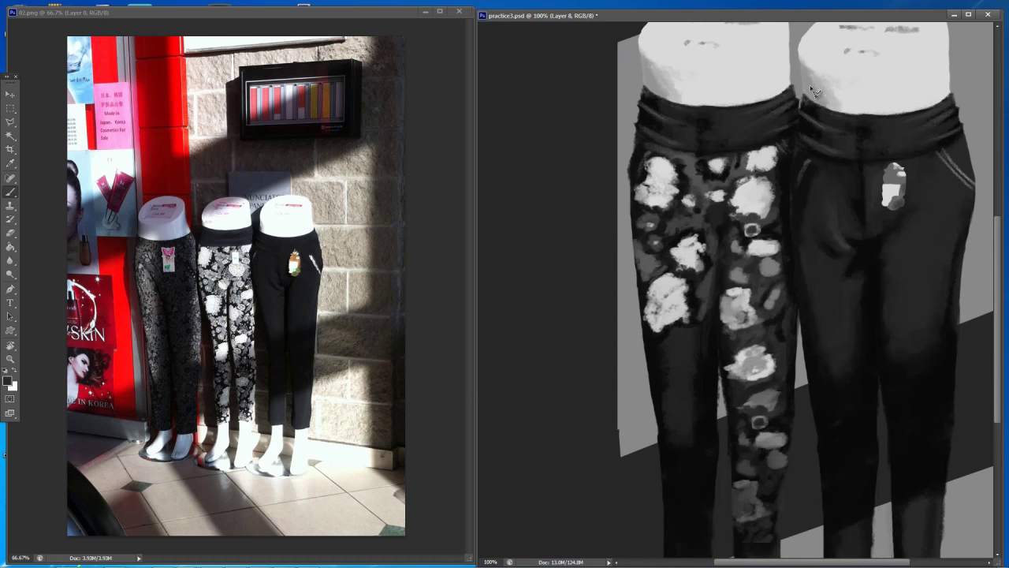
key("ctrl+minus")
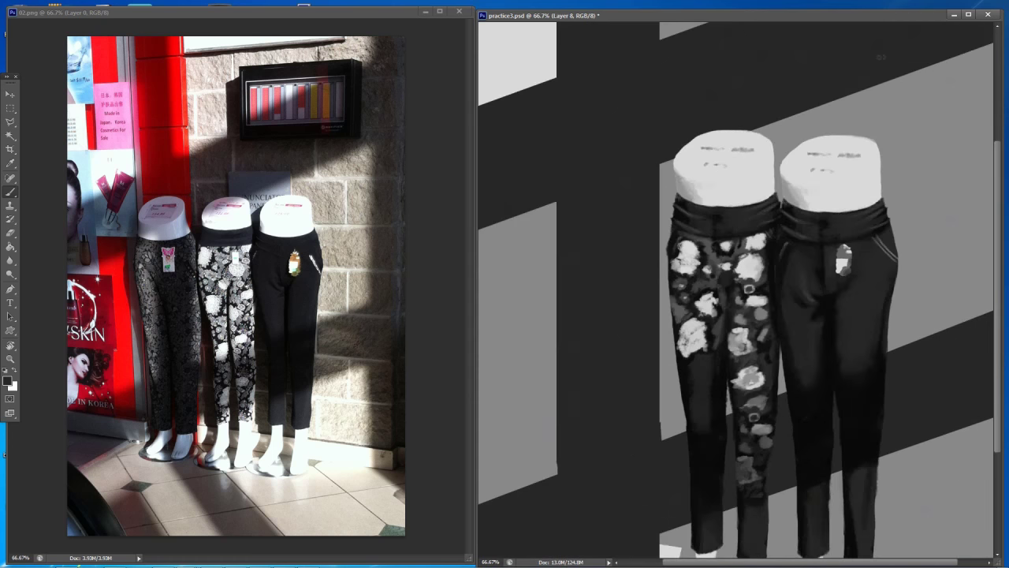
key("ctrl+minus")
key("ctrl+minus")
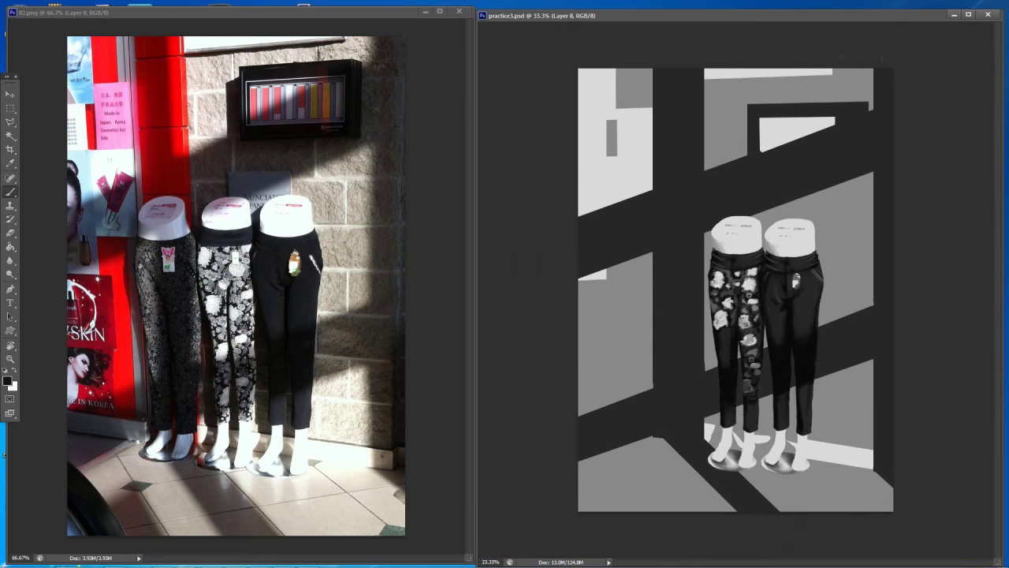
key("ctrl+plus")
key("ctrl+plus")
left_click_drag(815, 106, 827, 64)
key("e")
key("b")
left_click_drag(747, 199, 737, 198)
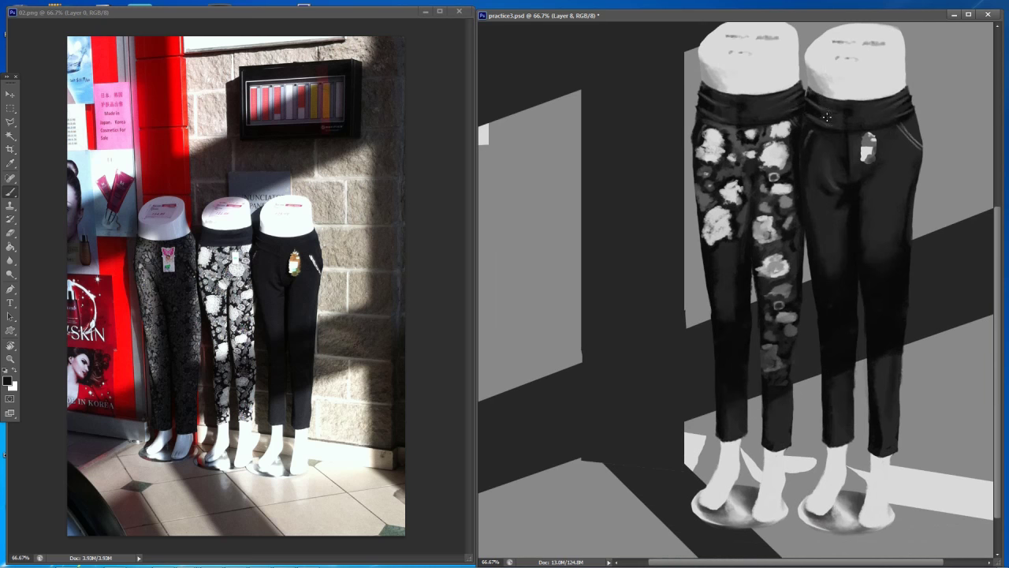
Paint over the copied light oval and add a grey leaf patch along the outer edge of the right leg
left_click(786, 316, "alt")
left_click_drag(801, 292, 794, 334)
left_click(800, 294, "alt")
left_click(791, 313, "alt")
key("ctrl+minus")
key("ctrl+minus")
key("ctrl+minus")
key("ctrl+minus")
key("ctrl+plus")
key("ctrl+plus")
key("ctrl+plus")
key("ctrl+plus")
key("ctrl+plus")
Vary the grey leaf patches on the lower right leg so they differ from the original section
left_click(758, 367, "alt")
mouse_move(758, 371)
left_mouse_down()
mouse_move(756, 386)
mouse_move(760, 369)
left_mouse_up()
left_click_drag(752, 377, 747, 387)
left_click(728, 375)
key("ctrl+minus")
key("ctrl+minus")
key("ctrl+minus")
key("ctrl+plus")
key("ctrl+plus")
left_click(745, 317, "alt")
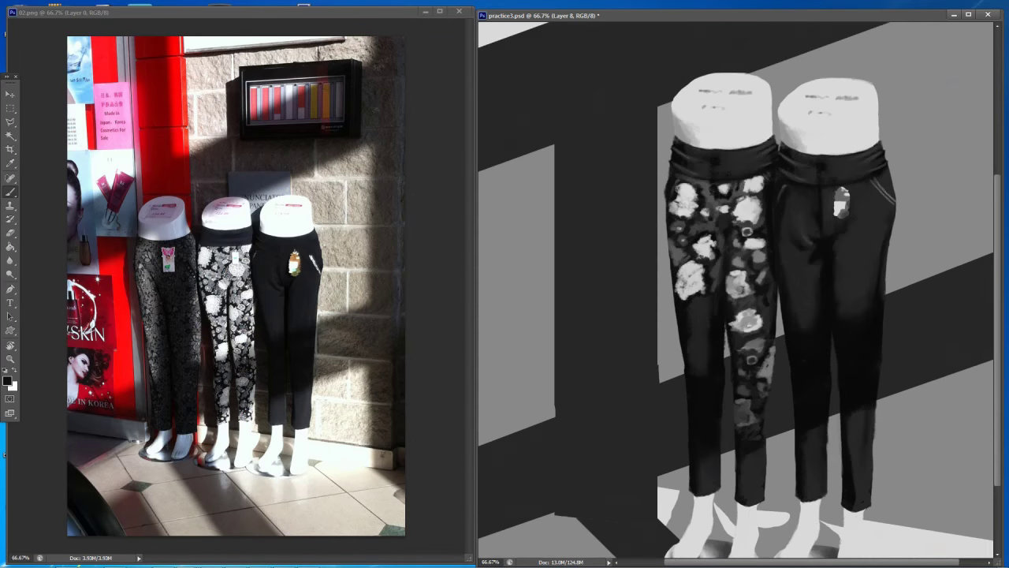
Add grey and dark accents around the foliage on the right leg below the knee, using sampled tones
left_click_drag(738, 348, 760, 340)
left_click(755, 334, "alt")
mouse_move(750, 341)
left_mouse_down()
mouse_move(762, 338)
mouse_move(762, 352)
left_mouse_up()
key("ctrl+minus")
key("ctrl+minus")
key("ctrl+minus")
key("ctrl+minus")
key("ctrl+plus")
key("ctrl+plus")
key("ctrl+plus")
key("ctrl+plus")
key("ctrl+plus")
Touch up the lower right leg's pattern with a sampled tone and save the file
left_click(755, 350, "alt")
key("ctrl+minus")
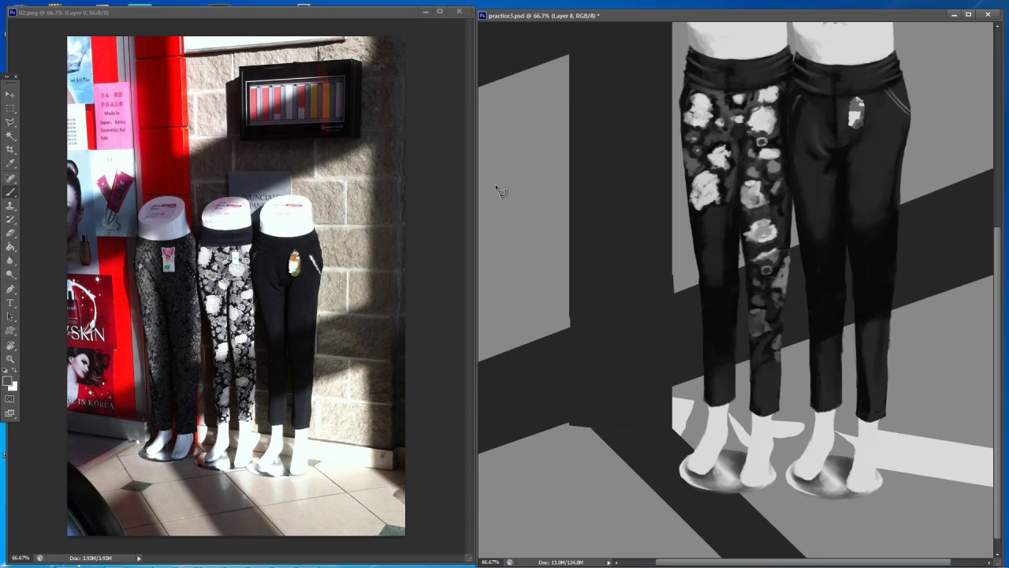
key("ctrl+minus")
key("ctrl+minus")
key("ctrl+minus")
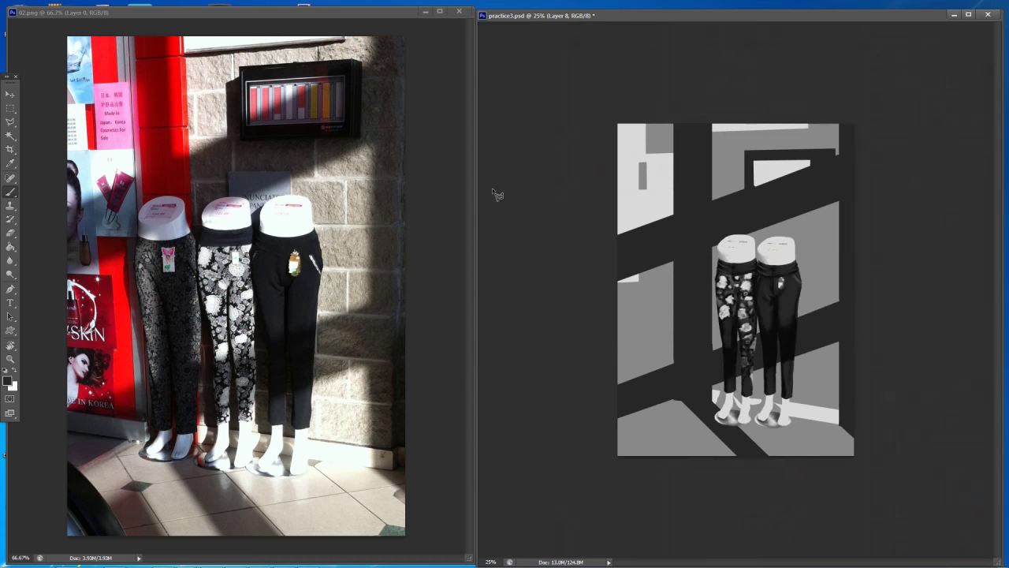
key("ctrl+1")
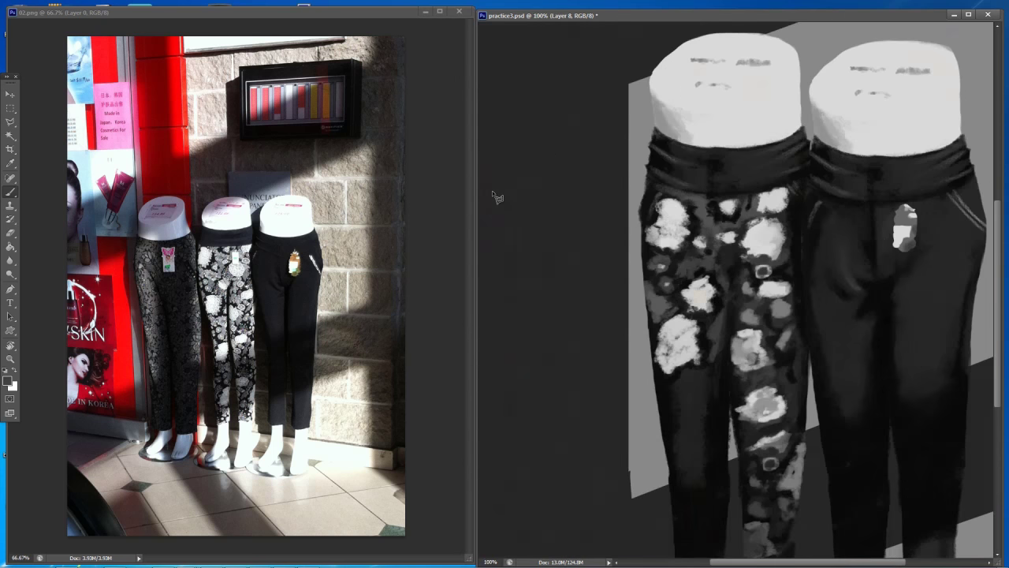
key("ctrl+minus")
key("ctrl+minus")
key("ctrl+minus")
key("ctrl+minus")
key("ctrl+minus")
key("ctrl+s")
Copy a lassoed patch of the lower right leg's pattern to a new layer and move it onto the lower left leg
key("ctrl+plus")
key("ctrl+plus")
key("l")
key("ctrl+plus")
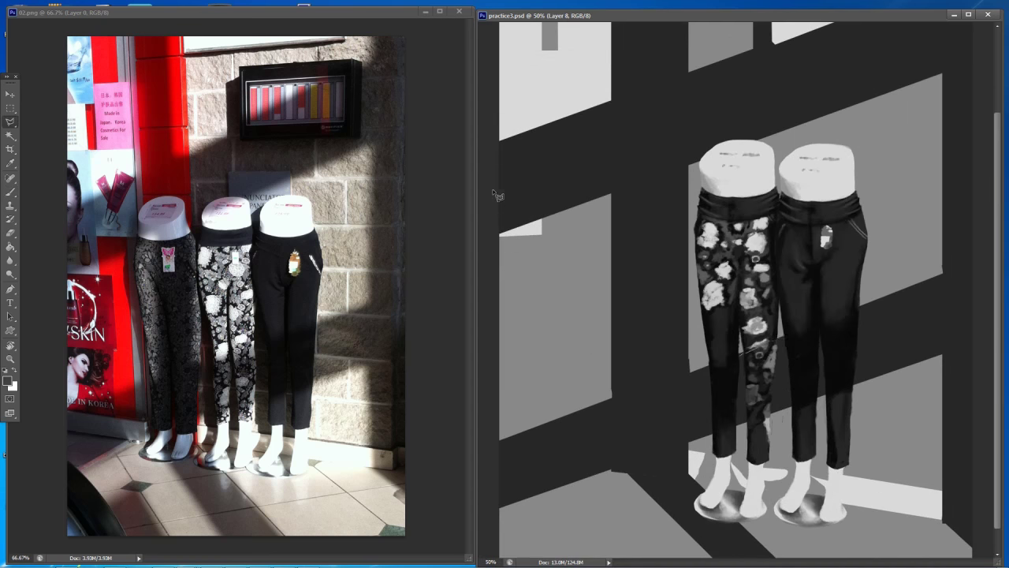
key("ctrl+j")
key("v")
left_click_drag(774, 355, 734, 374)
key("e")
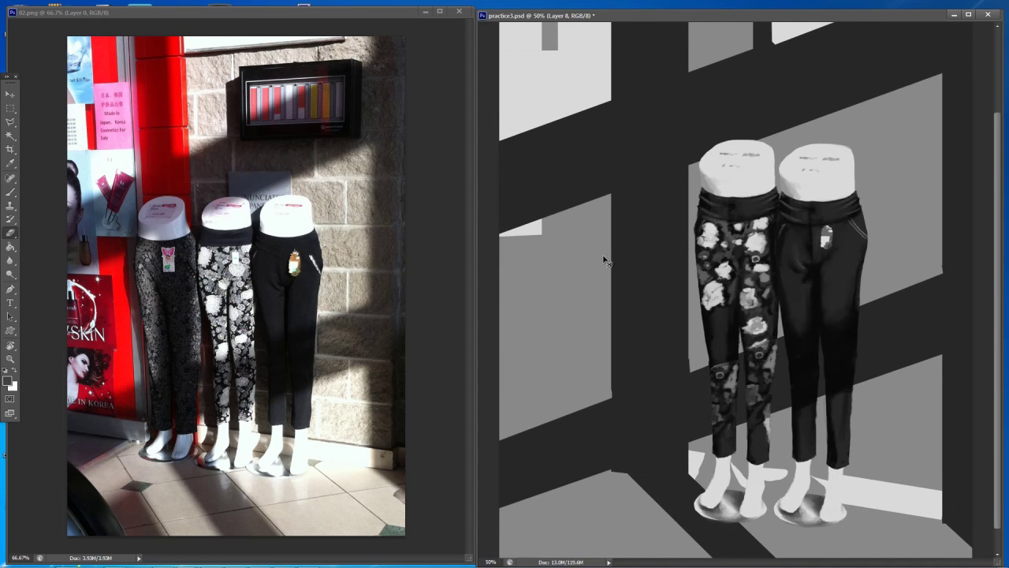
Fill the plain dark area of the left leg above the copied patch with grey leaf shapes in sampled tones
key("b")
key("x")
left_click(600, 266, "alt")
left_click_drag(599, 267, 597, 246)
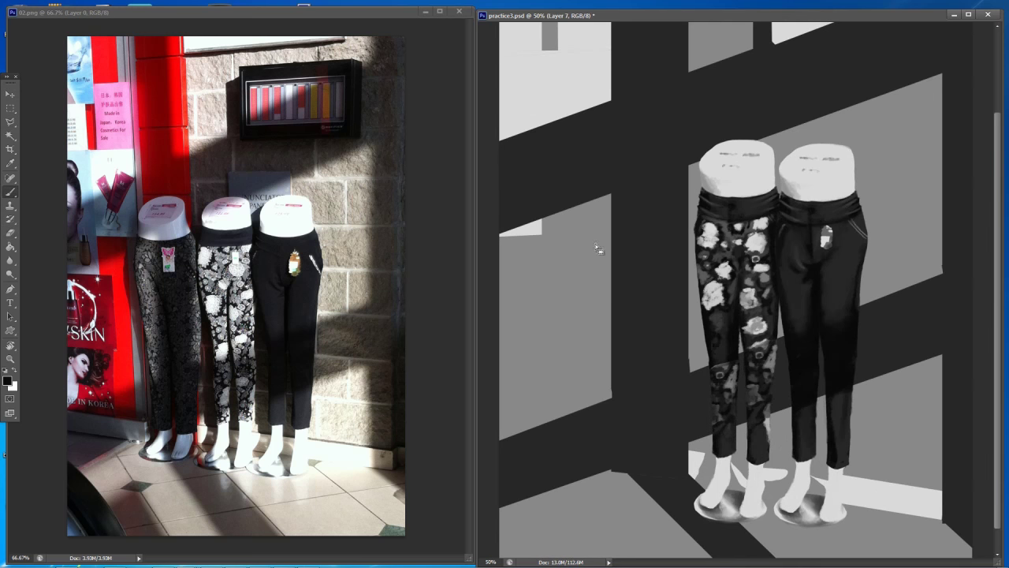
left_click(586, 215, "alt")
left_click(619, 269, "alt")
left_click(618, 283, "alt")
left_click(619, 281, "alt")
left_click(656, 287, "alt")
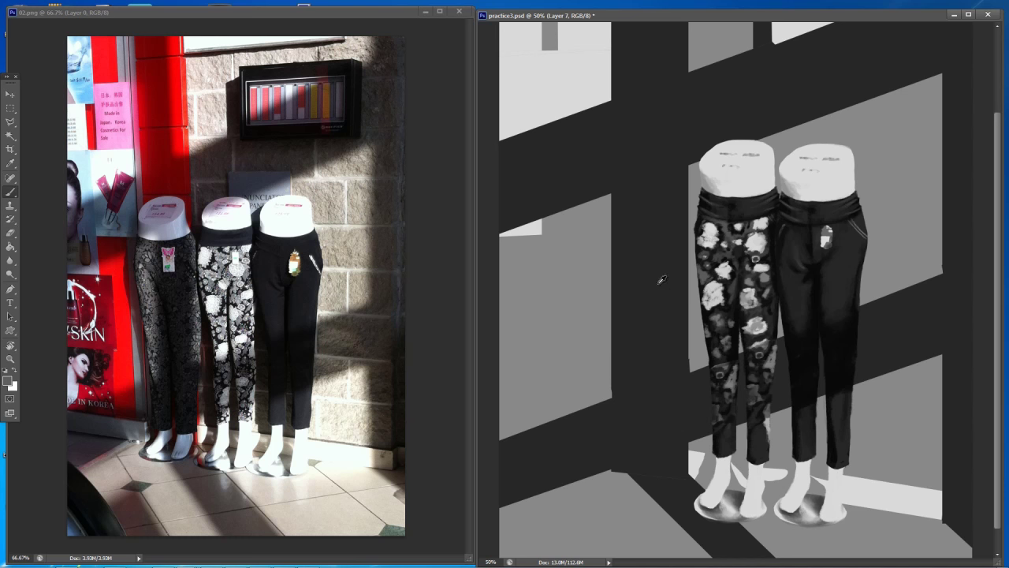
left_click_drag(571, 235, 563, 240)
Paint a light flower on the left leg near the knee with sampled tones
left_click(733, 328, "alt")
key("e")
key("b")
key("e")
key("b")
left_click(591, 244, "alt")
left_click(509, 210, "alt")
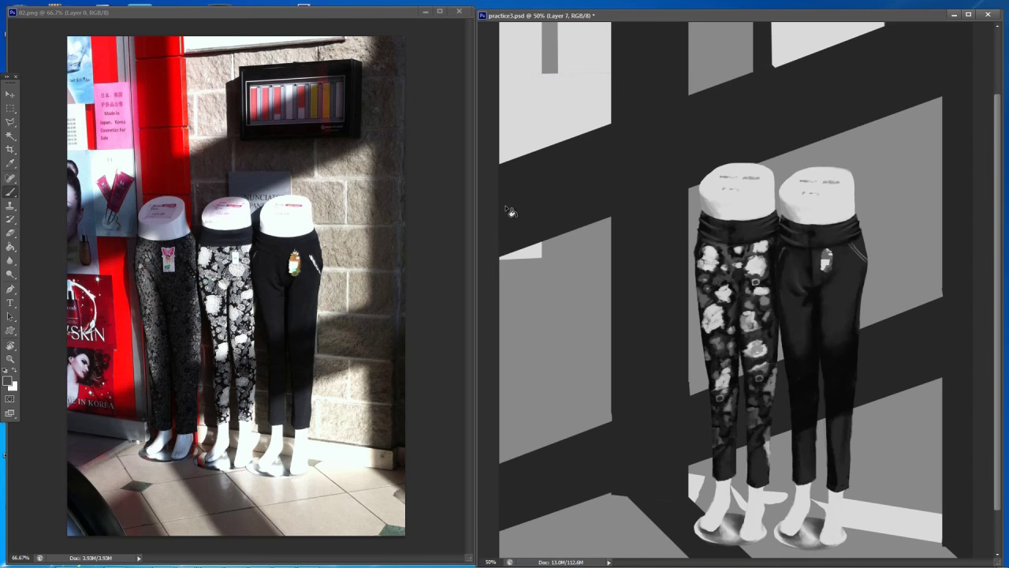
Save the painting with the newly patterned trousers
key("ctrl+minus")
key("ctrl+minus")
key("ctrl+minus")
key("ctrl+minus")
key("ctrl+minus")
key("ctrl+s")
key("ctrl+plus")
key("ctrl+plus")
scroll(531, 199, "up", 2)
scroll(608, 169, "down", 2)
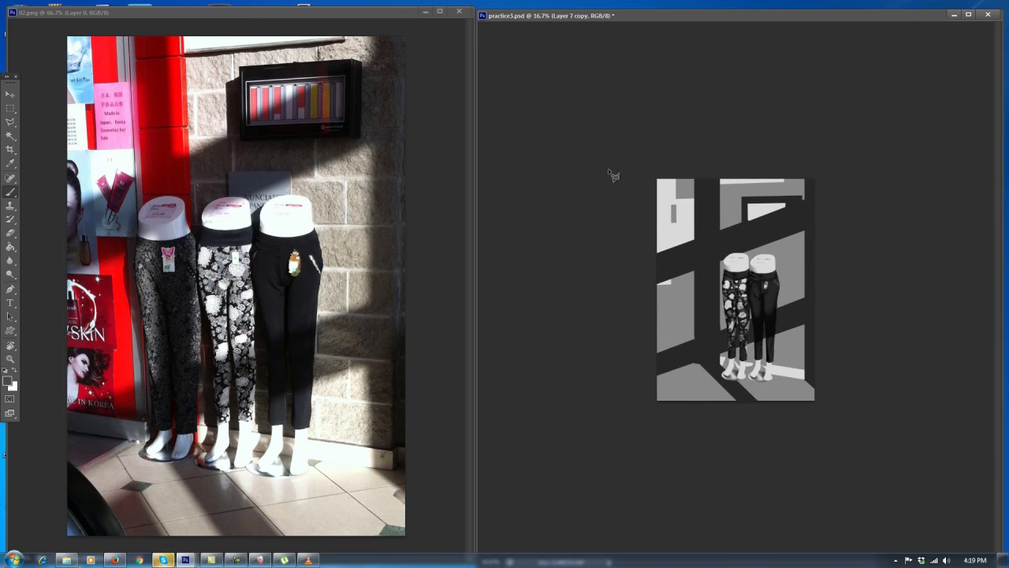
scroll(496, 177, "down", 1)
scroll(496, 177, "up", 3)
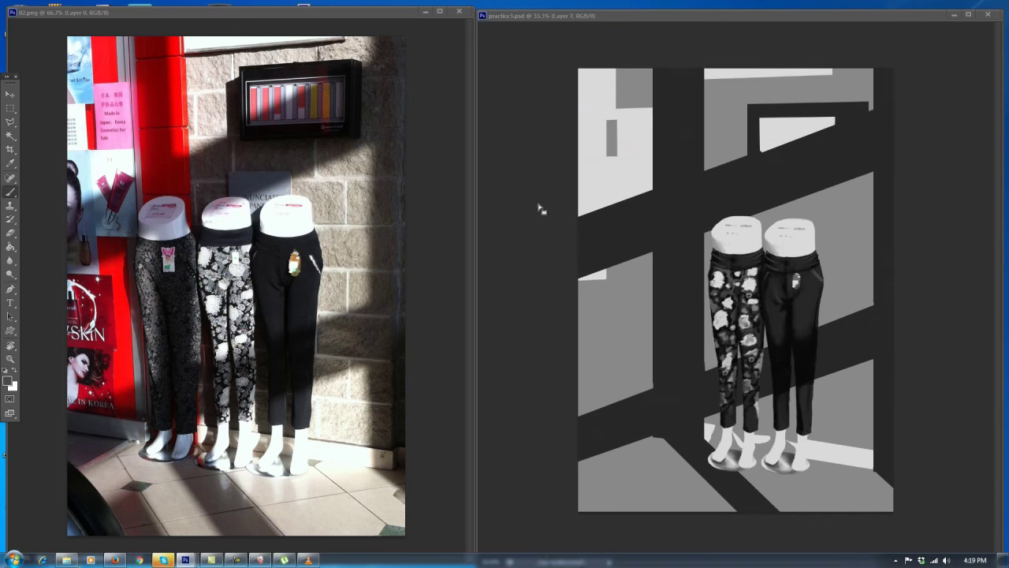
scroll(539, 176, "up", 4)
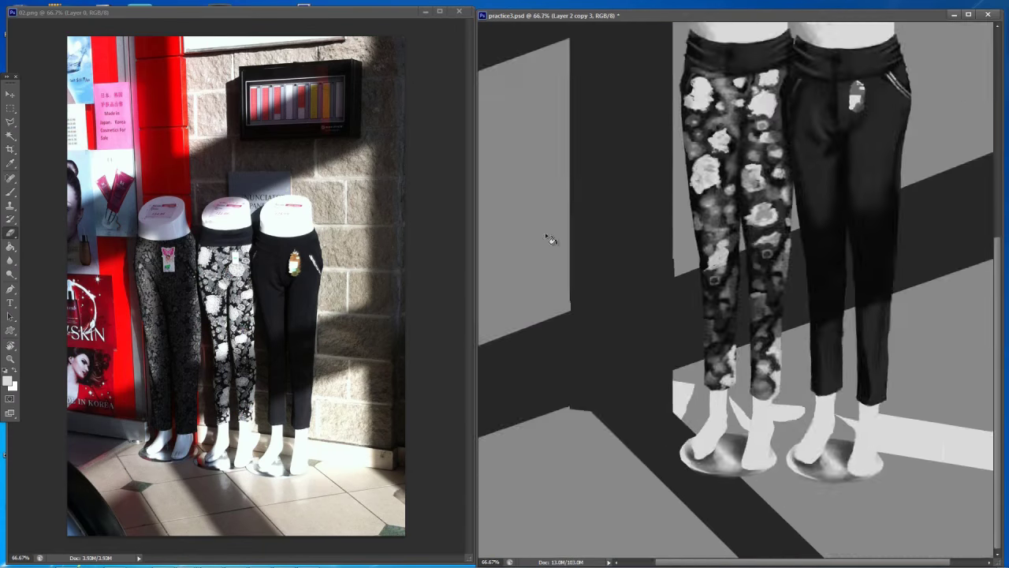
Paint a grey shadow on the outer side of the patterned mannequin's left foot with a sampled tone
left_click_drag(706, 317, 701, 409)
key("e")
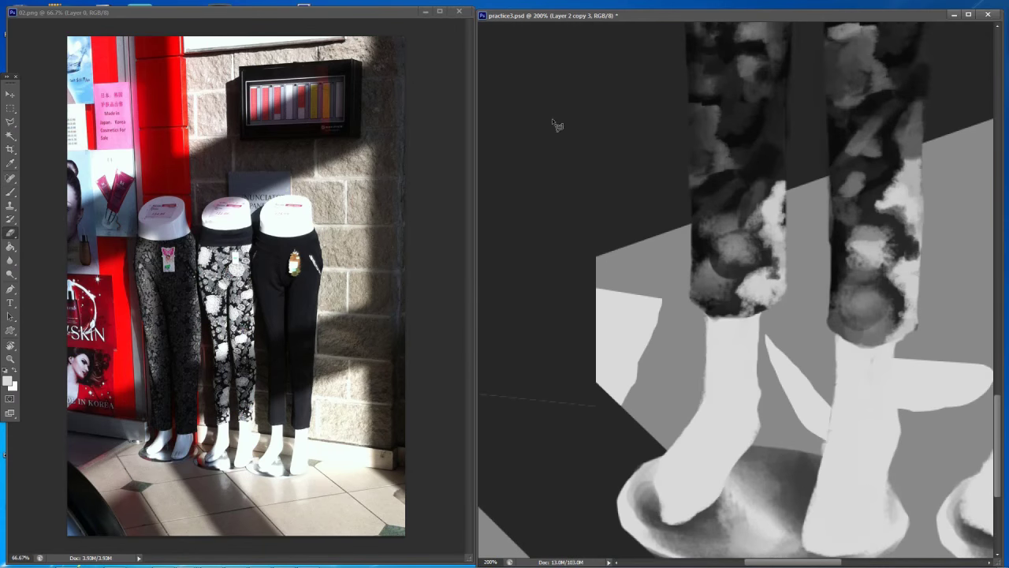
key("b")
left_click_drag(504, 165, 532, 94)
left_click(528, 156, "alt")
left_click_drag(703, 374, 717, 437)
key("ctrl+z")
left_click_drag(706, 369, 718, 443)
Extend the grey shadow along the left ankle's outer edge and down across the toes
left_click_drag(738, 249, 725, 350)
mouse_move(744, 256)
left_mouse_down()
mouse_move(786, 246)
mouse_move(741, 257)
left_mouse_up()
left_click(743, 256, "alt")
mouse_move(742, 254)
left_mouse_down()
mouse_move(787, 244)
mouse_move(718, 374)
left_mouse_up()
left_click_drag(719, 352, 689, 426)
left_click_drag(703, 374, 697, 447)
mouse_move(713, 382)
left_mouse_down()
mouse_move(712, 445)
mouse_move(738, 432)
left_mouse_up()
mouse_move(689, 425)
left_mouse_down()
mouse_move(694, 444)
mouse_move(739, 431)
left_mouse_up()
Define and blend the toe shading on the patterned mannequin's left foot with sampled grey tones
left_click(733, 428, "alt")
mouse_move(686, 407)
left_mouse_down()
mouse_move(691, 442)
mouse_move(683, 421)
left_mouse_up()
left_click(707, 433, "alt")
left_click(690, 418, "alt")
left_click(685, 418, "alt")
left_click(684, 417, "alt")
left_click_drag(691, 388, 684, 421)
mouse_move(688, 426)
left_mouse_down()
mouse_move(689, 439)
mouse_move(691, 418)
left_mouse_up()
left_click(698, 412, "alt")
left_click(698, 426, "alt")
left_click(697, 418, "alt")
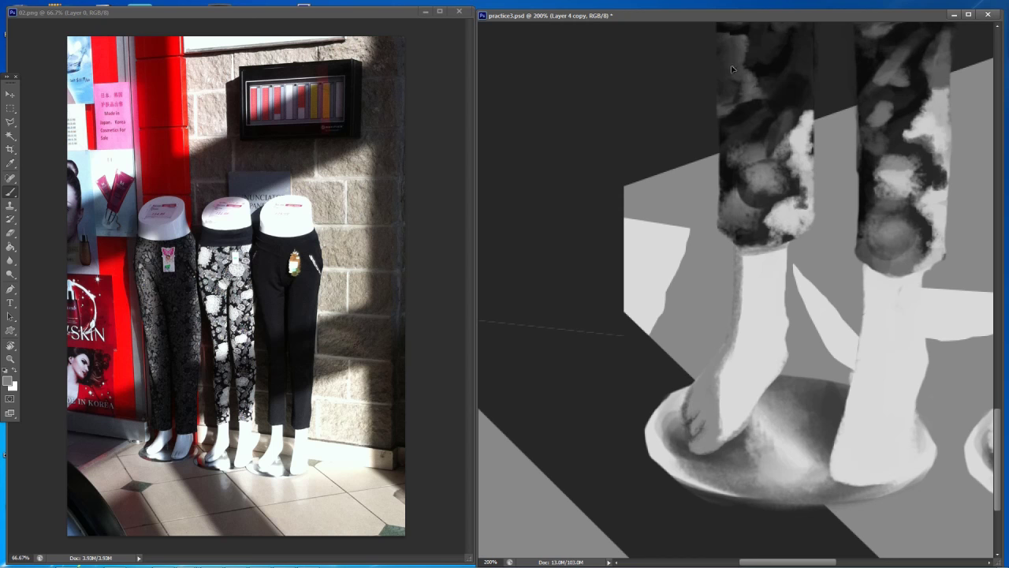
left_click(699, 414, "alt")
left_click_drag(705, 373, 690, 411)
Deepen the shading around the left foot's toes and erase the excess along the foot's outer edge
scroll(716, 443, "down", 4)
scroll(716, 443, "up", 5)
left_click_drag(694, 544, 720, 453)
left_click_drag(714, 471, 708, 486)
left_click_drag(714, 415, 707, 471)
key("e")
mouse_move(697, 376)
left_mouse_down()
mouse_move(648, 477)
mouse_move(676, 519)
left_mouse_up()
Clean up the left foot's outline by erasing on its layers and sample a dark tone for retouching
scroll(629, 127, "down", 5)
left_click(620, 122, "ctrl")
scroll(710, 473, "up", 5)
key("b")
key("e")
scroll(601, 96, "down", 4)
left_click(622, 147, "ctrl")
scroll(704, 504, "up", 2)
key("b")
left_click(598, 147, "alt")
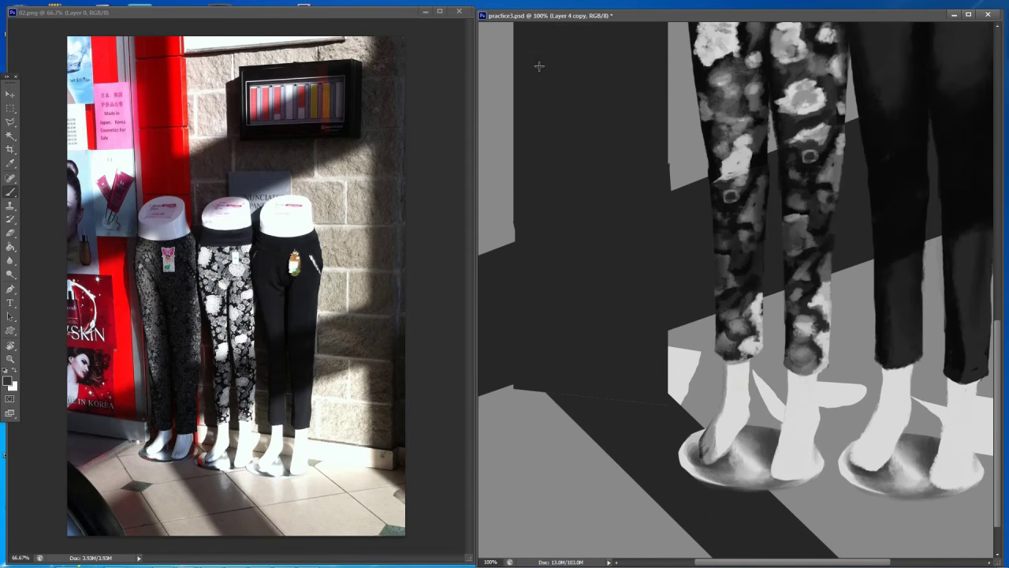
Refine the left foot's contour near the toes with a sampled tone and the eraser
key("ctrl+0")
scroll(723, 466, "up", 3)
left_click(709, 395, "alt")
left_click_drag(720, 424, 670, 435)
key("e")
key("b")
key("e")
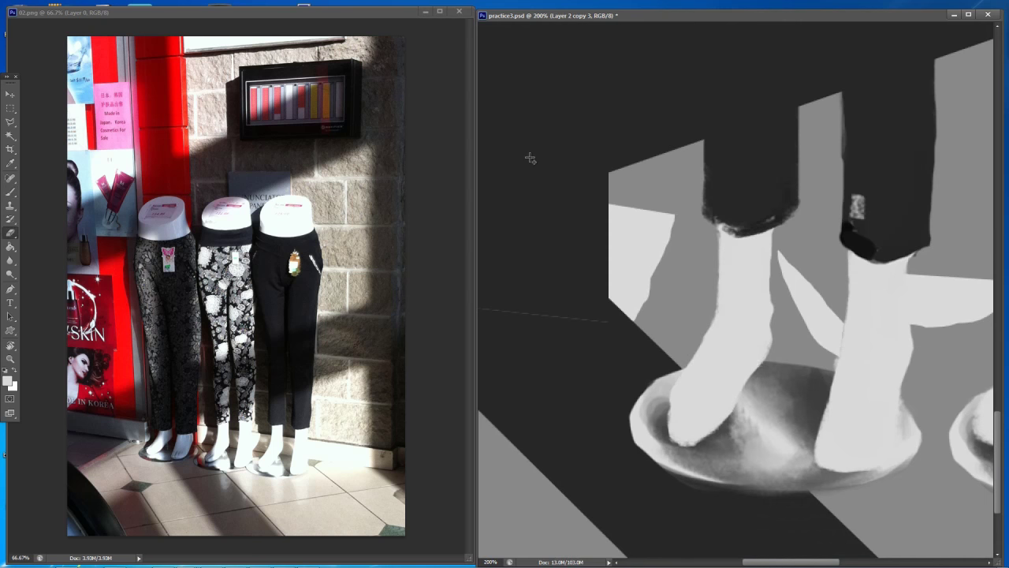
Rework the shadow on the outer side of the left foot with sampled dark and mid greys
key("ctrl+minus")
key("ctrl+minus")
key("ctrl+minus")
key("ctrl+minus")
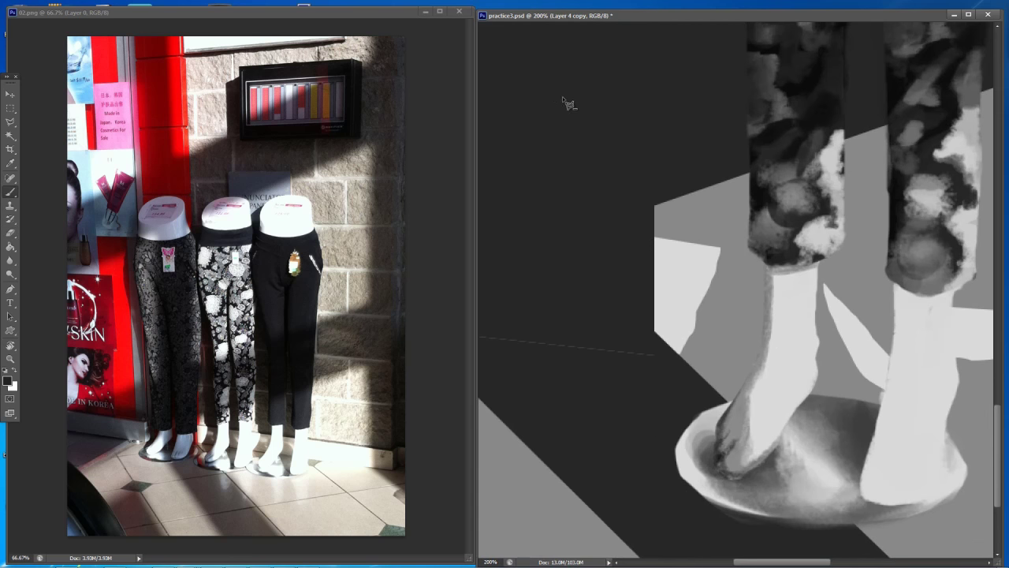
key("ctrl+minus")
key("ctrl+minus")
left_click_drag(565, 97, 534, 118)
left_click(534, 119, "alt")
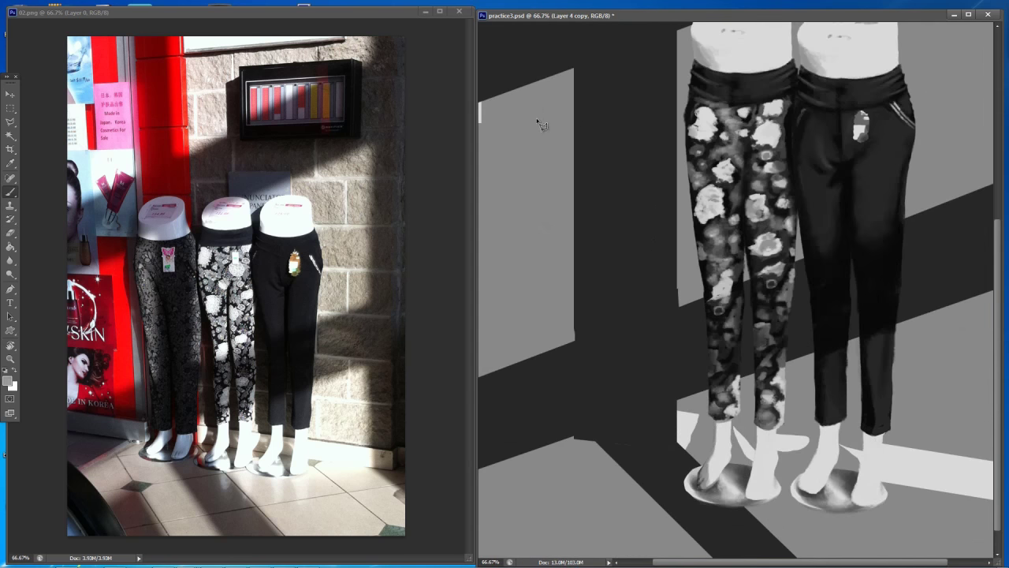
left_click(559, 111, "alt")
left_click(616, 84, "alt")
Trim the left foot's edge on its base layer with the eraser and touch up its shading
left_click(612, 82, "ctrl")
key("e")
key("ctrl+minus")
key("ctrl+minus")
key("ctrl+minus")
key("ctrl+plus")
key("ctrl+plus")
key("ctrl+plus")
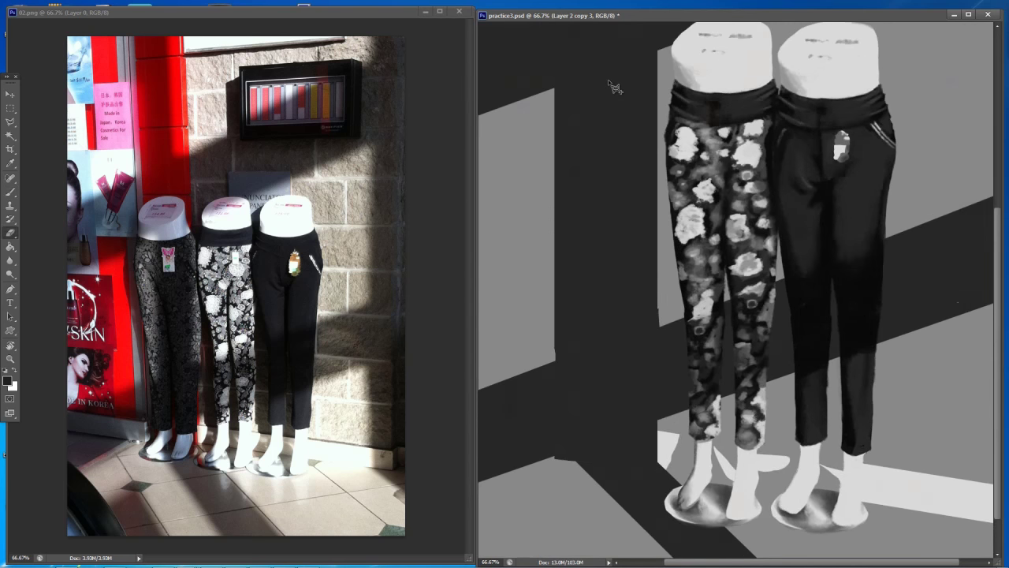
left_click_drag(609, 83, 622, 86)
key("b")
left_click(574, 184, "alt")
left_click(548, 171, "ctrl")
key("e")
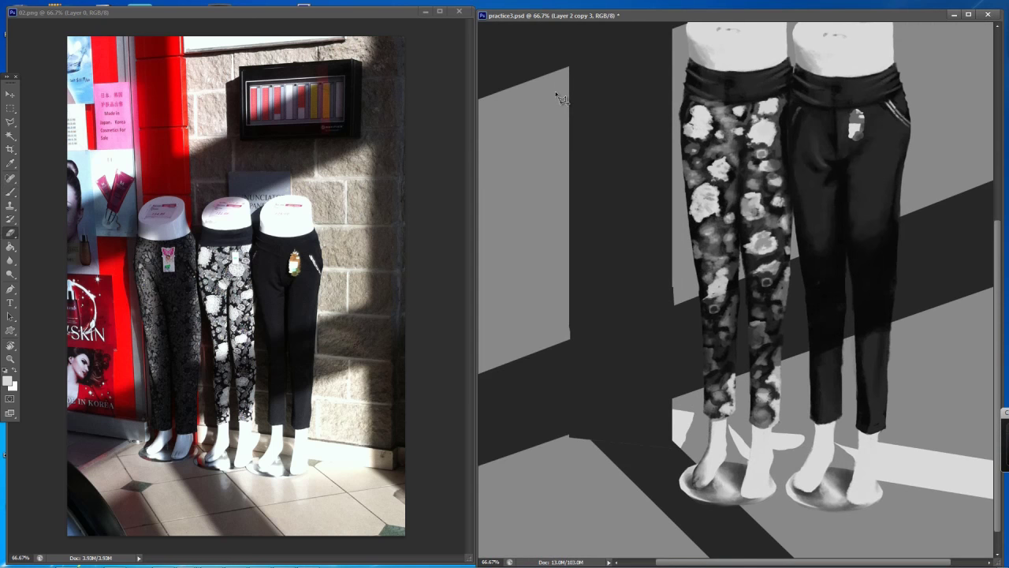
Lasso the patterned mannequin's left foot on its base layer and adjust it with Free Transform
key("ctrl+minus")
key("ctrl+minus")
key("ctrl+minus")
key("ctrl+plus")
key("ctrl+plus")
key("ctrl+plus")
key("Delete")
key("l")
mouse_move(703, 460)
left_mouse_down()
mouse_move(712, 504)
mouse_move(725, 451)
left_mouse_up()
key("ctrl+t")
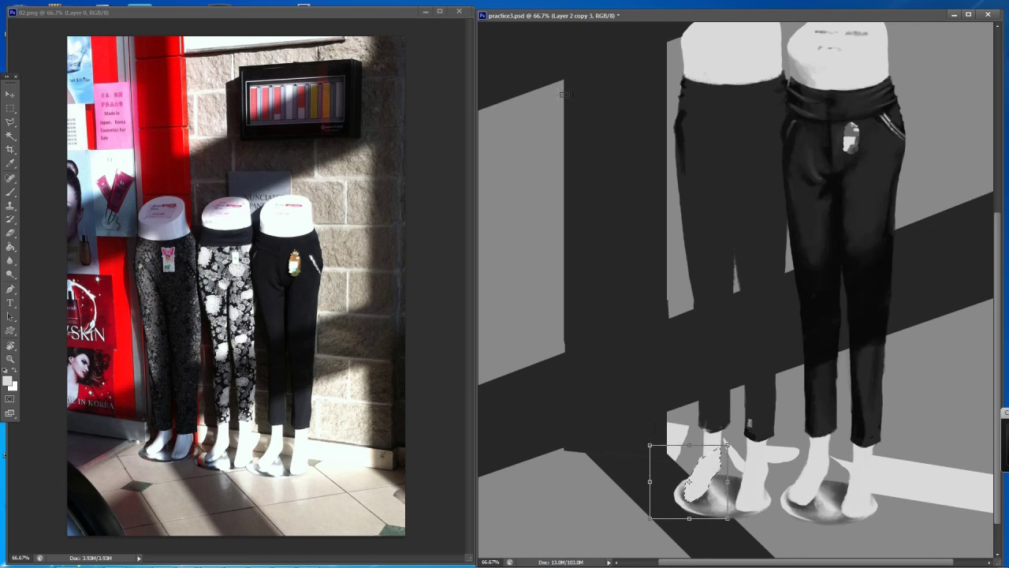
key("Return")
key("ctrl+d")
Touch up the left trouser hem, ankle and toe shadow with sampled tones on their layers
key("b")
key("e")
key("b")
left_click(708, 420, "alt")
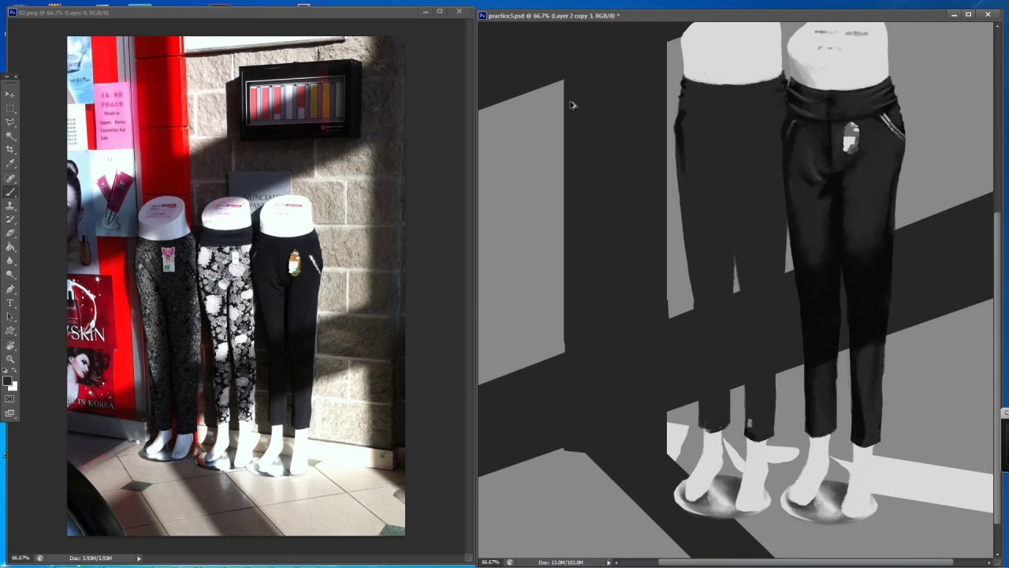
left_click_drag(703, 429, 710, 430)
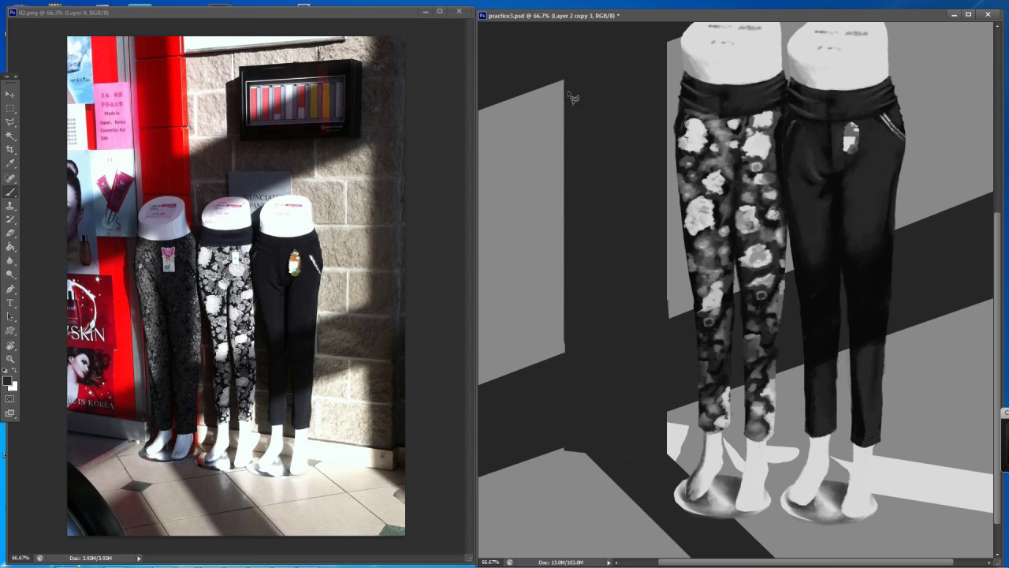
left_click(556, 84, "ctrl")
left_click_drag(694, 474, 691, 485)
left_click(717, 439, "alt")
left_click_drag(709, 432, 715, 433)
Smooth the shadow running down the left foot with sampled grey tones
key("ctrl+minus")
key("ctrl+minus")
key("ctrl+minus")
key("ctrl+plus")
key("ctrl+plus")
key("ctrl+plus")
key("ctrl+plus")
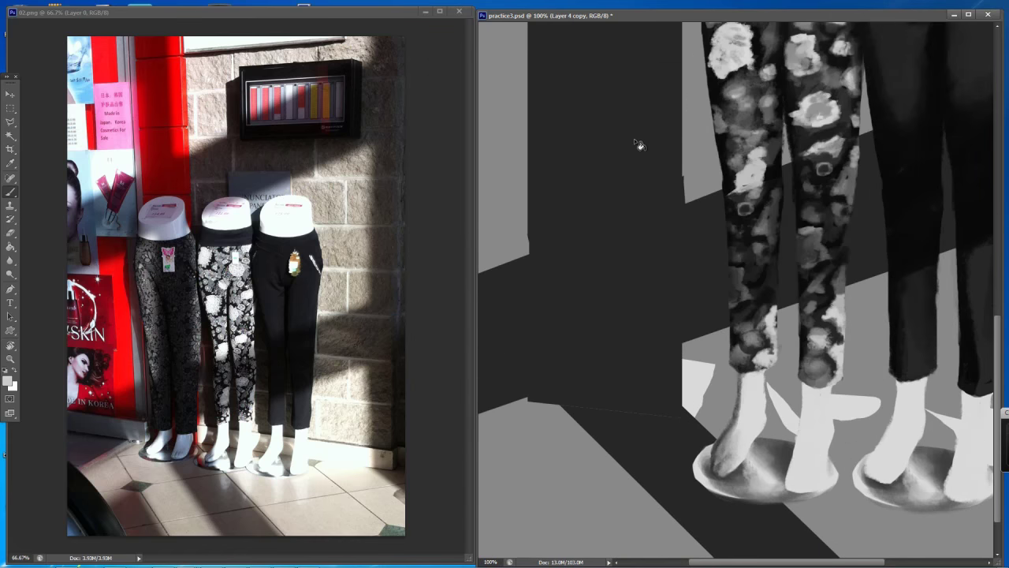
left_click_drag(724, 438, 720, 474)
left_click(723, 456, "alt")
left_click(725, 466, "alt")
key("ctrl+minus")
key("ctrl+minus")
key("ctrl+minus")
key("ctrl+minus")
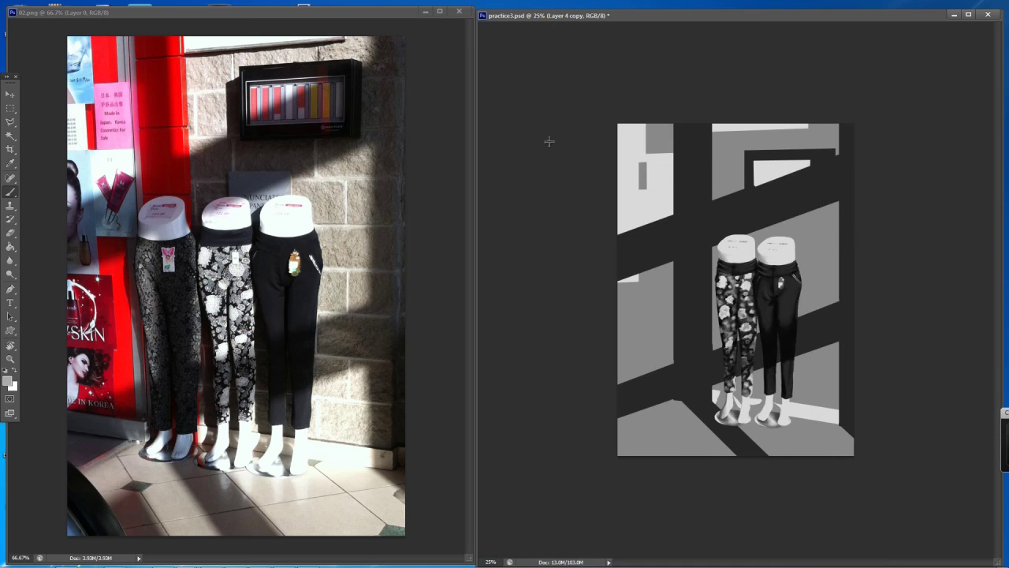
Darken the outer rim of the patterned mannequin's base plate on a separate layer and save the file
key("ctrl+plus")
key("ctrl+plus")
key("ctrl+plus")
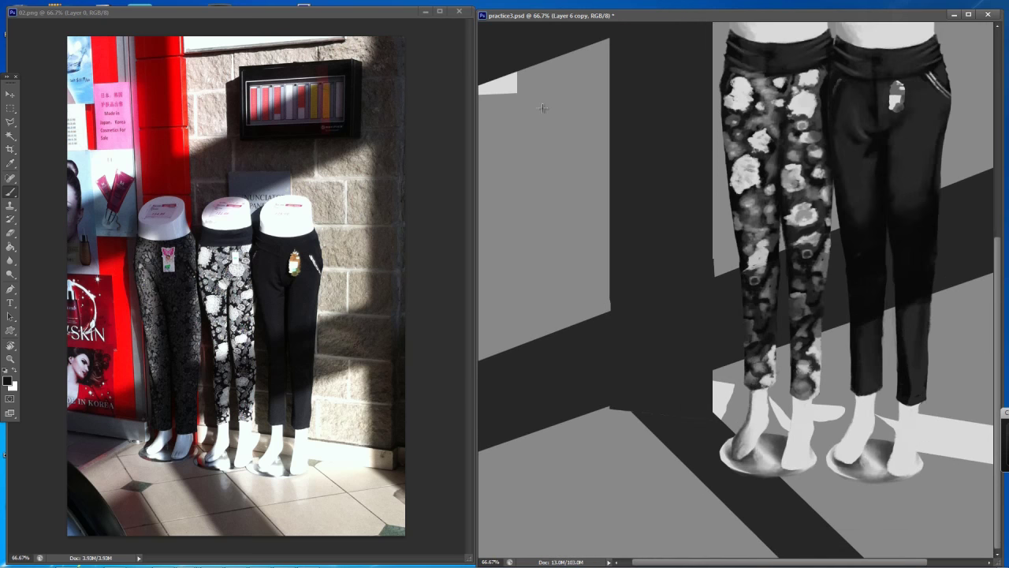
left_click(555, 160, "alt")
left_click(544, 196, "ctrl")
mouse_move(544, 198)
left_mouse_down()
mouse_move(549, 146)
mouse_move(527, 186)
left_mouse_up()
left_click(541, 168, "alt")
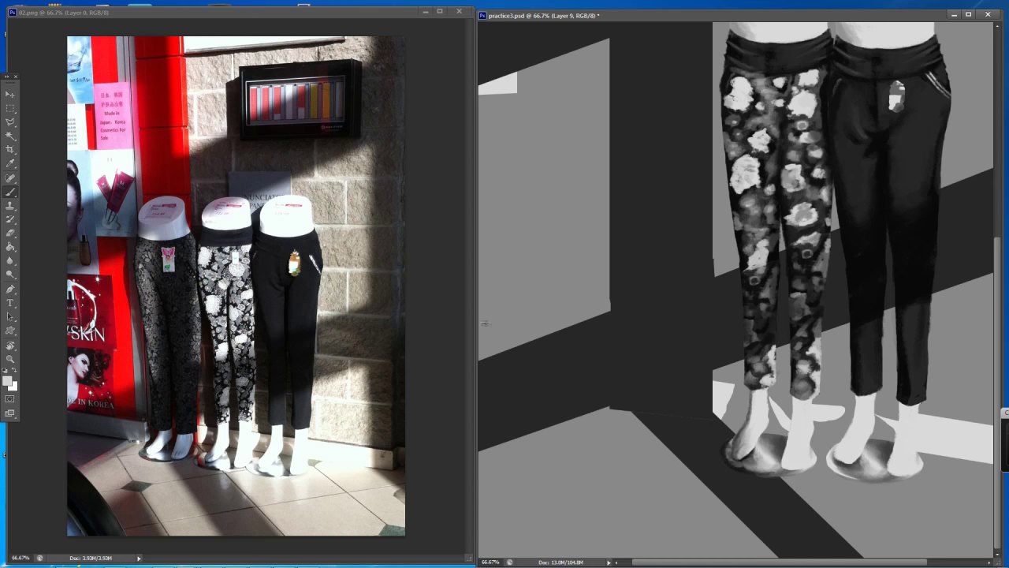
scroll(484, 311, "down", 2)
key("ctrl+s")
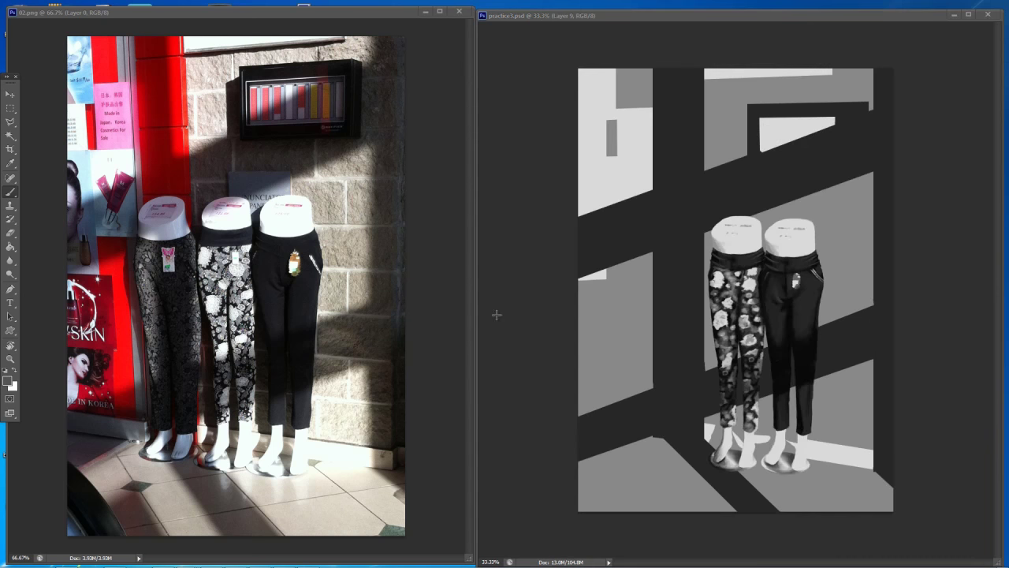
Refine the base plate's reflections between the feet and along its front rim with a sampled tone
scroll(501, 314, "up", 5)
left_click_drag(535, 303, 498, 306)
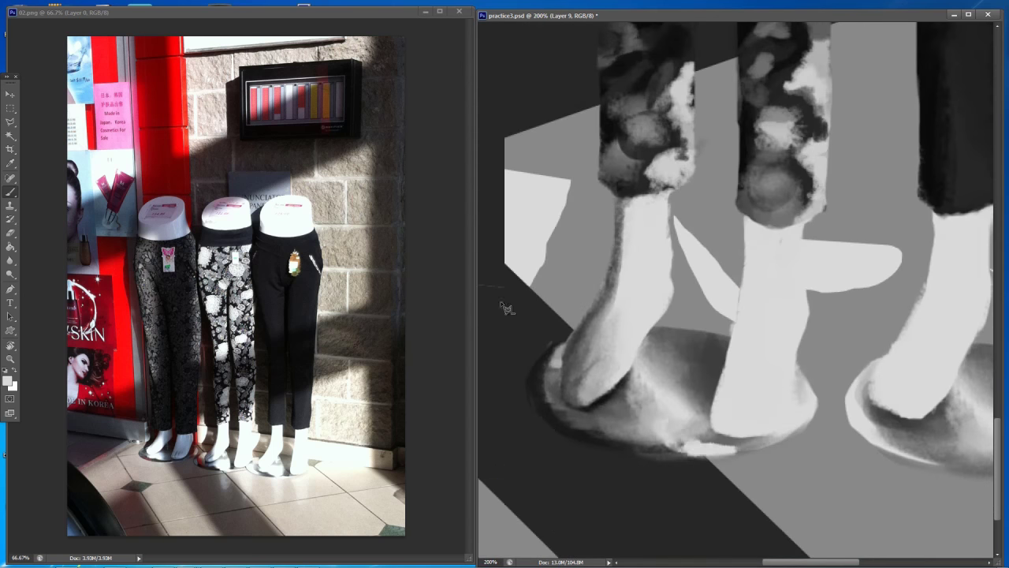
mouse_move(652, 362)
left_mouse_down()
mouse_move(674, 379)
mouse_move(636, 373)
mouse_move(668, 349)
left_mouse_up()
left_click(664, 427, "alt")
left_click_drag(647, 425, 667, 446)
Brighten the central highlight on the patterned mannequin's base plate with sampled light tones
left_click(539, 307, "alt")
left_click(542, 307, "ctrl")
left_click(542, 316, "ctrl")
left_click(543, 320, "alt")
key("ctrl+minus")
key("ctrl+minus")
key("ctrl+minus")
key("ctrl+minus")
key("ctrl+equal")
key("ctrl+equal")
key("ctrl+equal")
left_click_drag(541, 303, 549, 300)
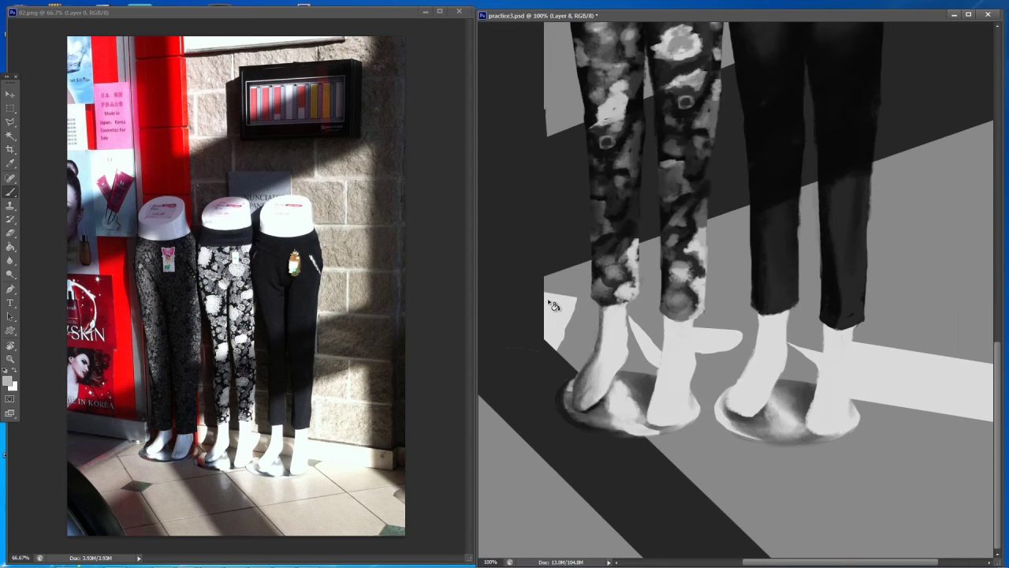
key("ctrl+minus")
key("ctrl+minus")
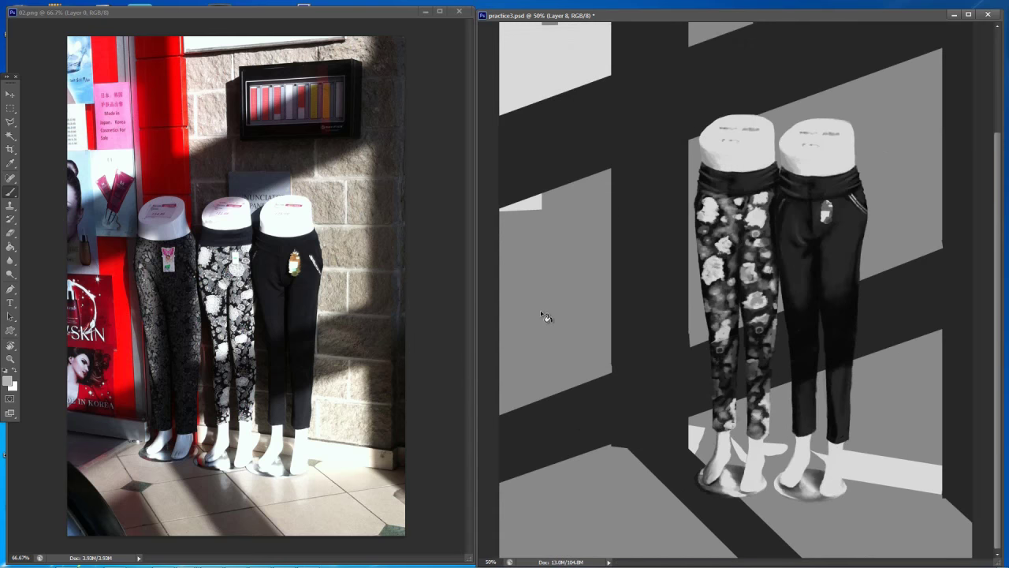
key("ctrl+plus")
key("ctrl+plus")
key("ctrl+minus")
key("ctrl+minus")
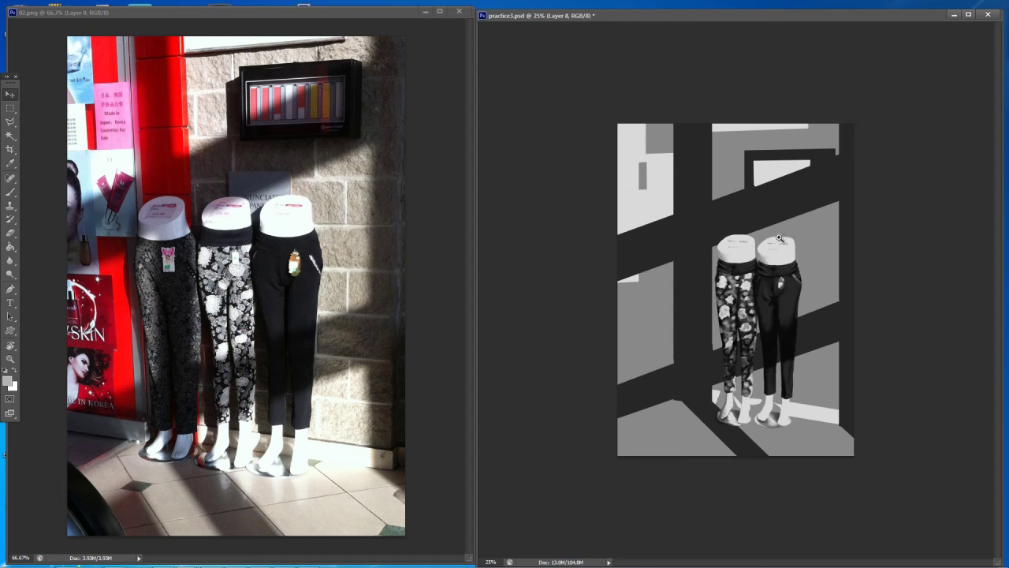
Select the layer of the plain black mannequin's base plate and adjust the plate's placement under the feet
left_click(697, 269, "ctrl")
key("ctrl+alt+z")
key("ctrl+alt+z")
key("ctrl+alt+z")
key("ctrl+plus")
key("ctrl+plus")
key("ctrl+plus")
key("ctrl+plus")
left_click_drag(813, 425, 848, 412)
left_click(810, 277, "ctrl+alt")
left_click(809, 278, "ctrl+alt")
left_click_drag(755, 276, 835, 279)
key("ctrl+shift+z")
key("ctrl+shift+z")
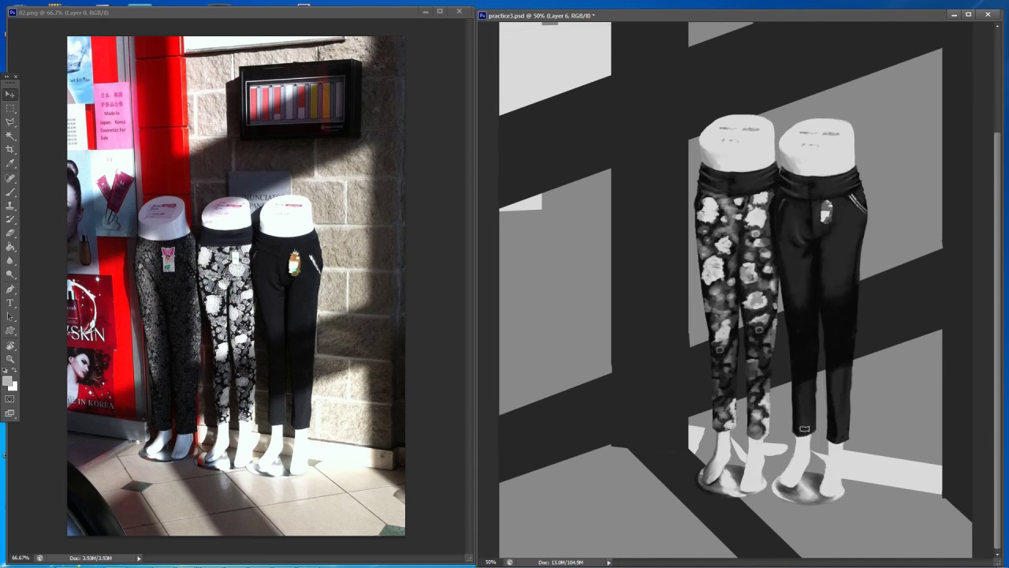
Rework the dark reflection beside the plain black mannequin's left foot on the base plate with a sampled grey
scroll(804, 440, "up", 4)
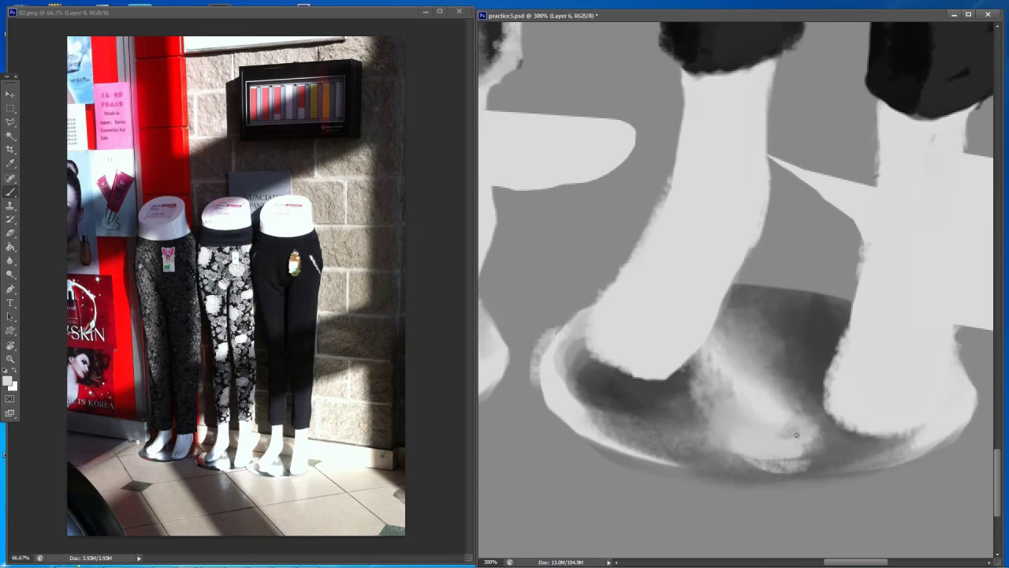
left_click_drag(661, 432, 811, 428)
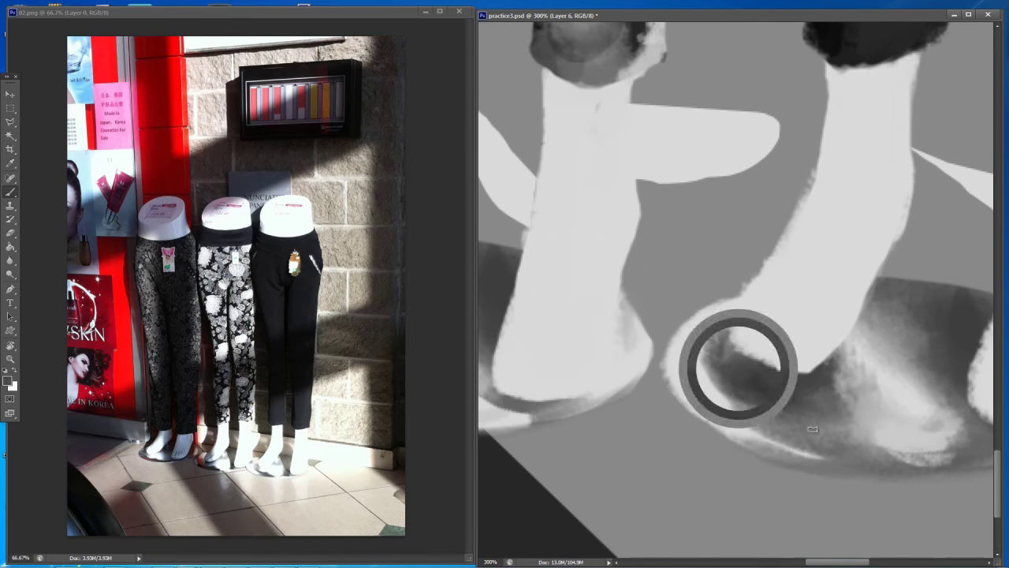
left_click_drag(903, 481, 808, 442)
left_click(751, 398, "alt")
mouse_move(745, 358)
left_mouse_down()
mouse_move(761, 406)
mouse_move(775, 403)
left_mouse_up()
left_click_drag(725, 406, 675, 396)
Paint the reflections along the front rim and centre of the plain black mannequin's base plate
left_click_drag(741, 432, 775, 433)
left_click_drag(716, 429, 772, 432)
left_click_drag(868, 441, 805, 439)
mouse_move(825, 414)
left_mouse_down()
mouse_move(896, 407)
mouse_move(761, 433)
left_mouse_up()
key("ctrl+z")
left_click_drag(855, 420, 773, 435)
mouse_move(888, 404)
left_mouse_down()
mouse_move(778, 435)
mouse_move(836, 425)
mouse_move(861, 474)
left_mouse_up()
Refine the left edge of the plain black mannequin's base plate with sampled tones and save the file
key("e")
key("b")
left_click(932, 52, "alt")
left_click(757, 364, "alt")
mouse_move(738, 380)
left_mouse_down()
mouse_move(653, 367)
mouse_move(719, 388)
mouse_move(636, 367)
left_mouse_up()
mouse_move(735, 355)
left_mouse_down()
mouse_move(812, 426)
mouse_move(762, 435)
left_mouse_up()
scroll(828, 426, "down", 6)
key("ctrl+s")
Add a new empty layer for painting details on the patterned mannequin's trousers
scroll(761, 412, "up", 4)
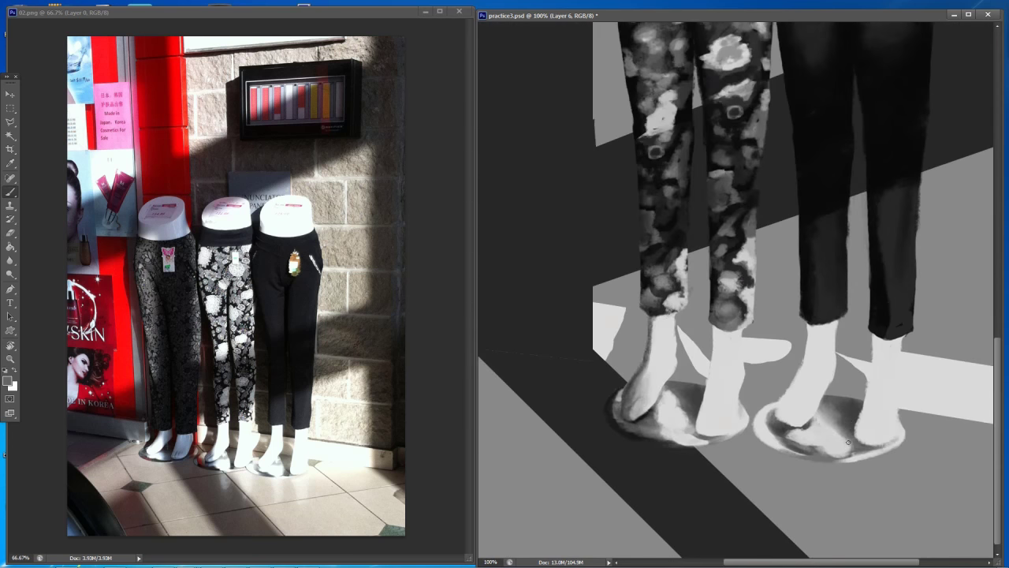
key("ctrl+j")
scroll(844, 450, "down", 3)
scroll(837, 464, "up", 2)
key("alt+bracketright")
key("ctrl+shift+alt+n")
key("ctrl+z")
key("alt+bracketleft")
key("ctrl+shift+alt+n")
scroll(836, 466, "up", 1)
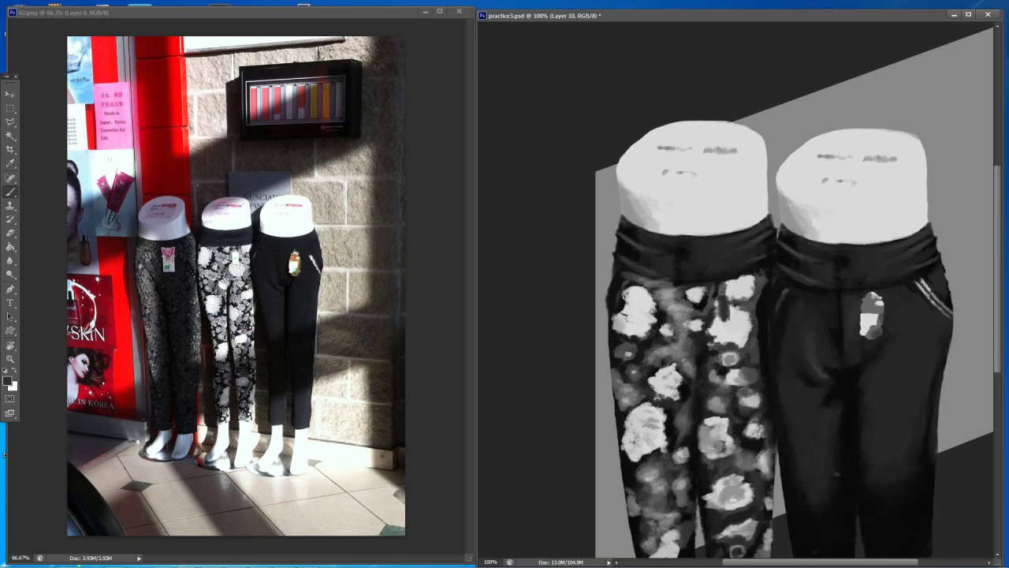
Paint a small upright hang tag below the patterned trousers' waistband with sampled dark and light tones
scroll(730, 303, "up", 1)
left_click(700, 331, "alt")
left_click_drag(705, 293, 712, 336)
left_click(745, 339, "alt")
mouse_move(729, 292)
left_mouse_down()
mouse_move(732, 333)
mouse_move(717, 331)
mouse_move(735, 338)
mouse_move(727, 332)
left_mouse_up()
key("e")
key("b")
left_click_drag(726, 291, 728, 326)
Sharpen the hang tag's outline and markings with sampled tones and the Eraser, and save the file
scroll(730, 316, "down", 1)
scroll(730, 316, "up", 1)
left_click(814, 463, "alt")
left_click(792, 471, "alt")
mouse_move(748, 347)
left_mouse_down()
mouse_move(764, 326)
mouse_move(730, 320)
left_mouse_up()
key("e")
scroll(800, 466, "down", 3)
scroll(763, 327, "up", 3)
key("b")
left_click(706, 317, "alt")
key("e")
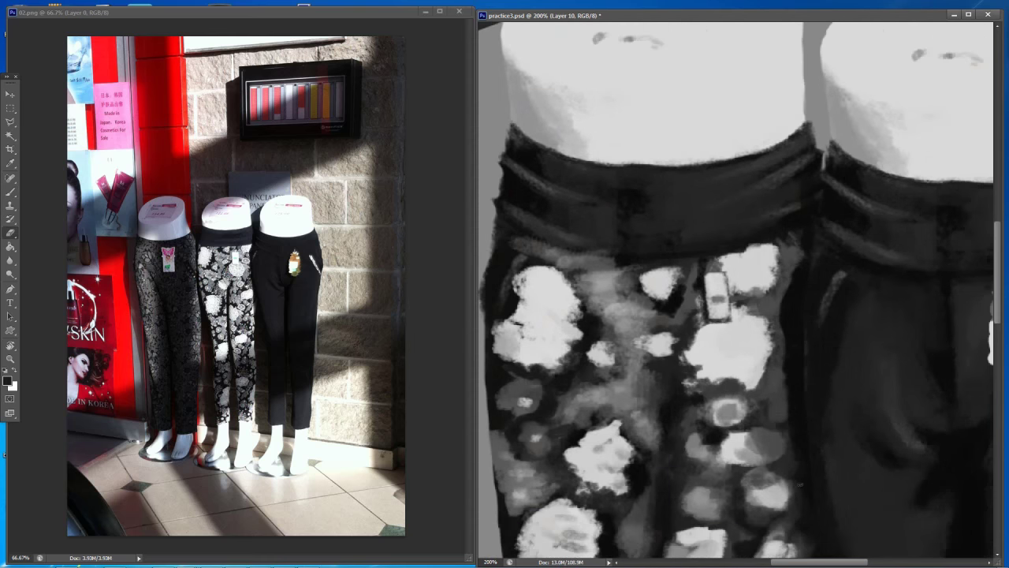
scroll(817, 462, "down", 5)
key("ctrl+s")
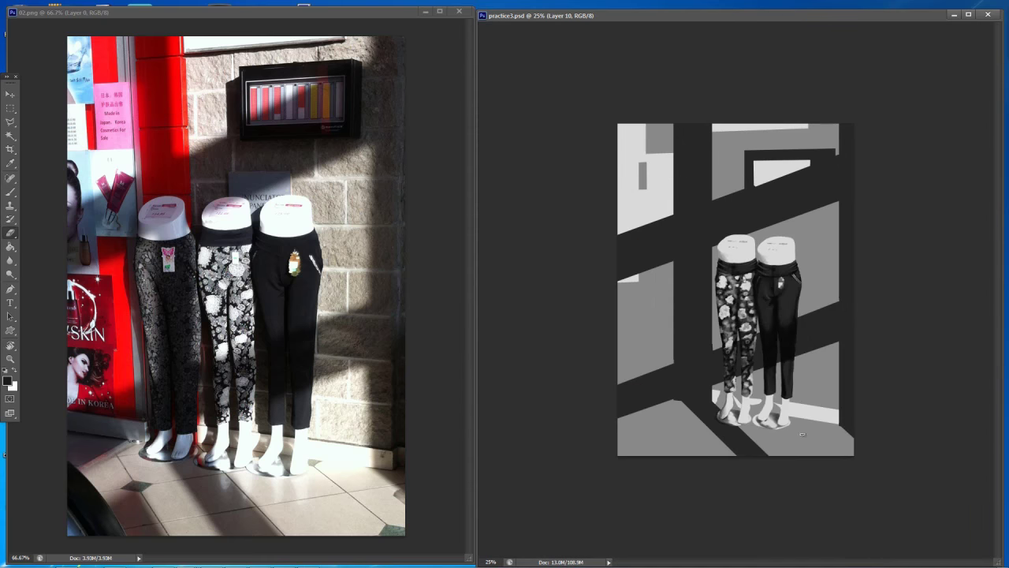
Try to place a copy of the patterned mannequin to the left of the two existing mannequins
key("ctrl+alt+a")
key("v")
scroll(806, 437, "up", 1)
key("ctrl+j")
key("ctrl+e")
key("ctrl+z")
mouse_move(742, 298)
left_mouse_down()
mouse_move(689, 295)
mouse_move(724, 296)
left_mouse_up()
left_click_drag(841, 438, 843, 433)
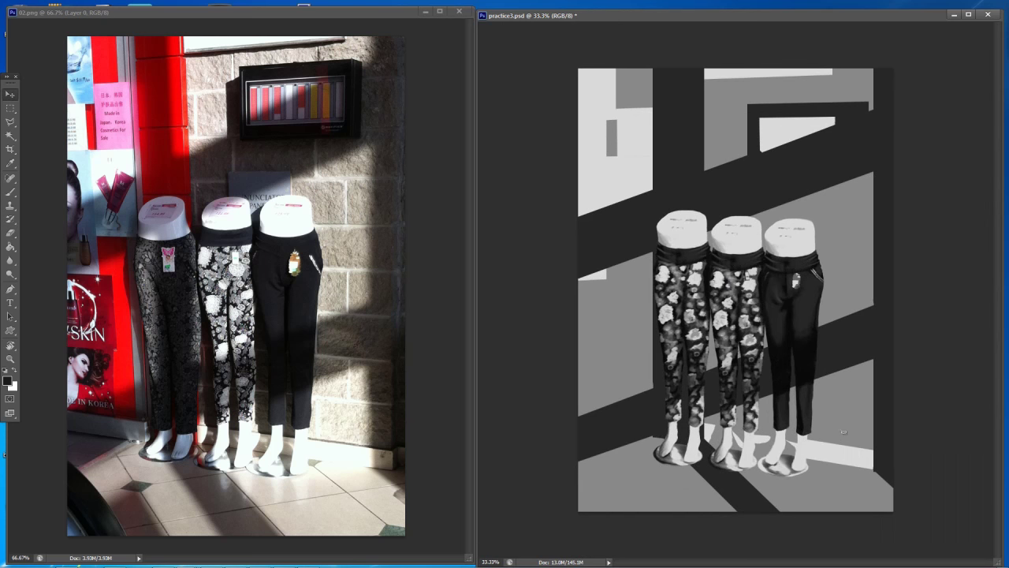
key("ctrl+z")
left_click(833, 413)
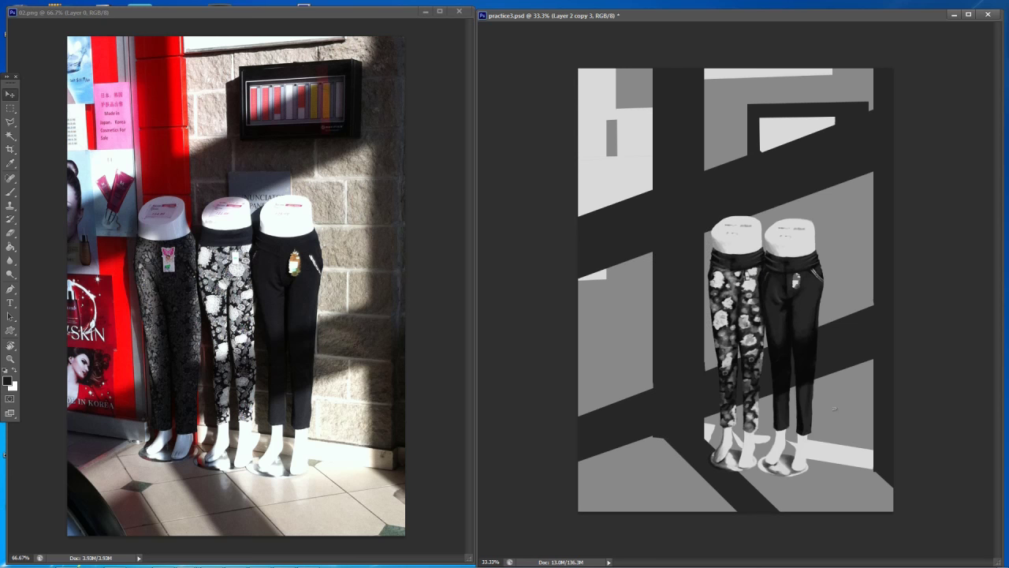
key("ctrl+z")
key("ctrl+z")
Place a copy of the plain black mannequin to the left of the patterned one and nudge it into line
key("ctrl+e")
left_click(801, 288, "shift")
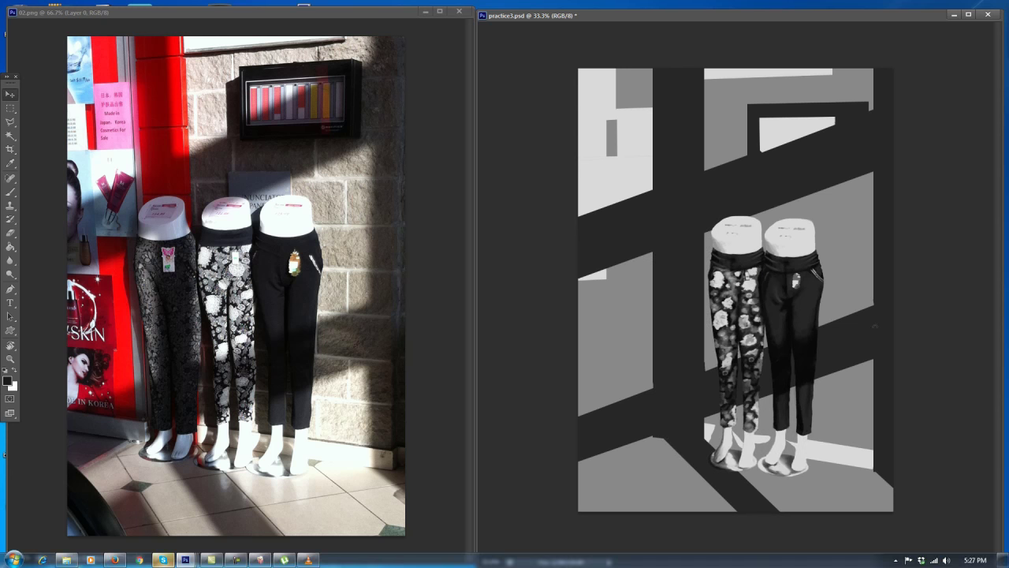
left_click_drag(864, 346, 754, 338)
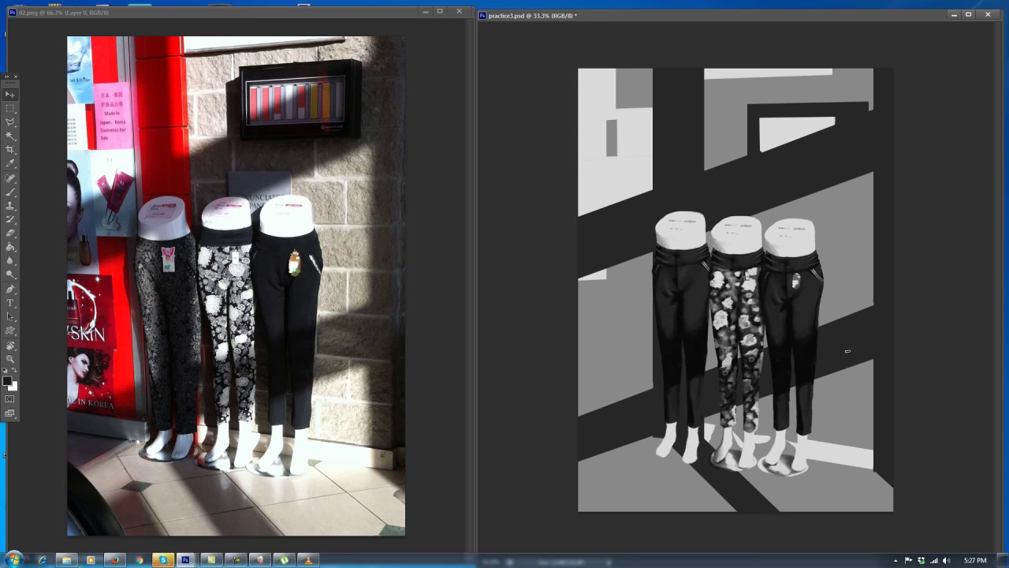
key("ctrl+t")
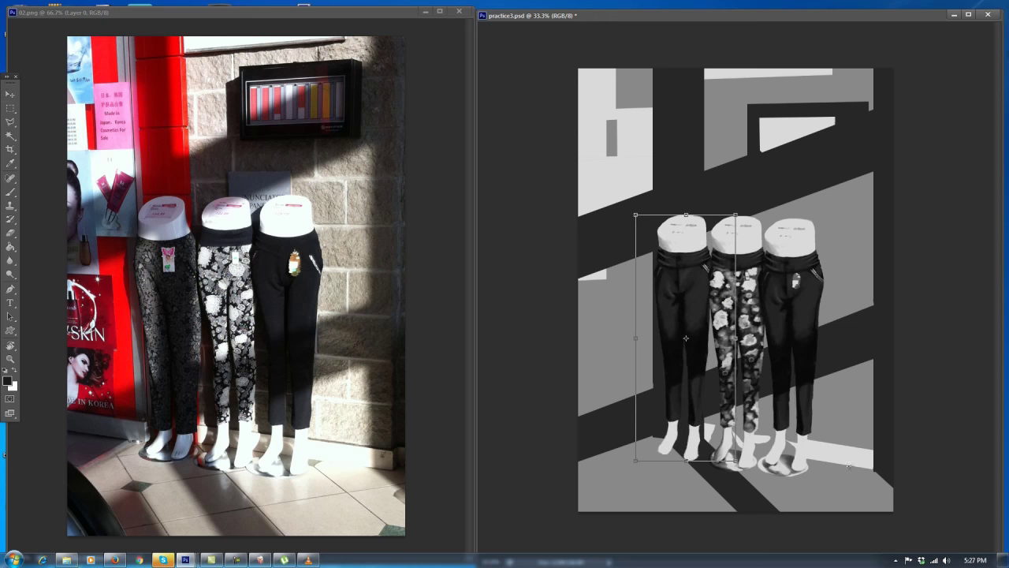
key("Return")
key("ctrl+t")
key("Right")
key("Right")
key("Right")
key("Return")
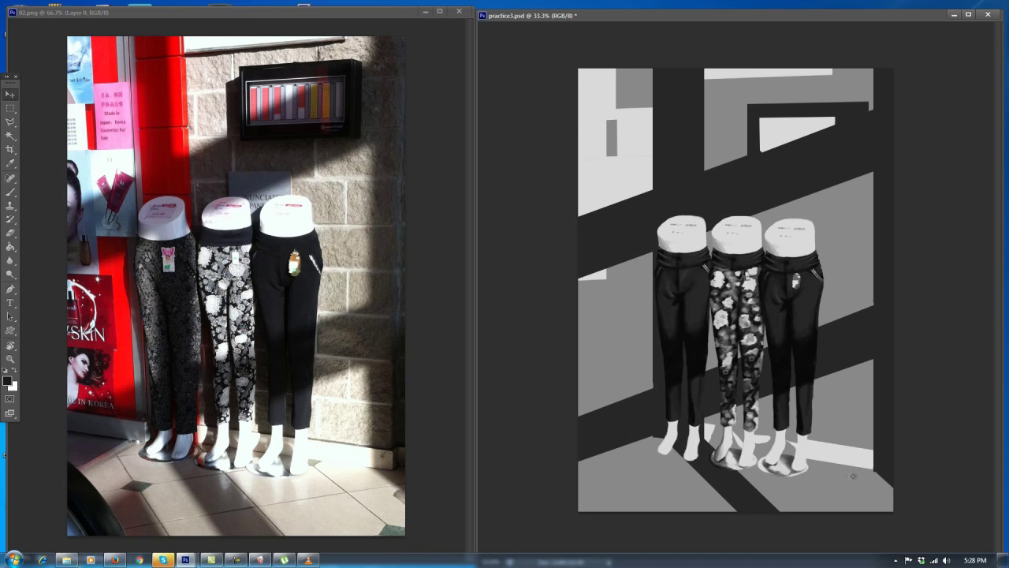
Copy a base plate under the leftmost mannequin's feet, order it behind them, nudge it up and save the file
left_click(816, 435)
left_click(813, 381, "shift")
left_click(813, 380)
key("c")
key("Escape")
key("v")
left_click_drag(874, 428, 812, 420, "alt")
key("ctrl+[")
key("shift+Up")
key("shift+Up")
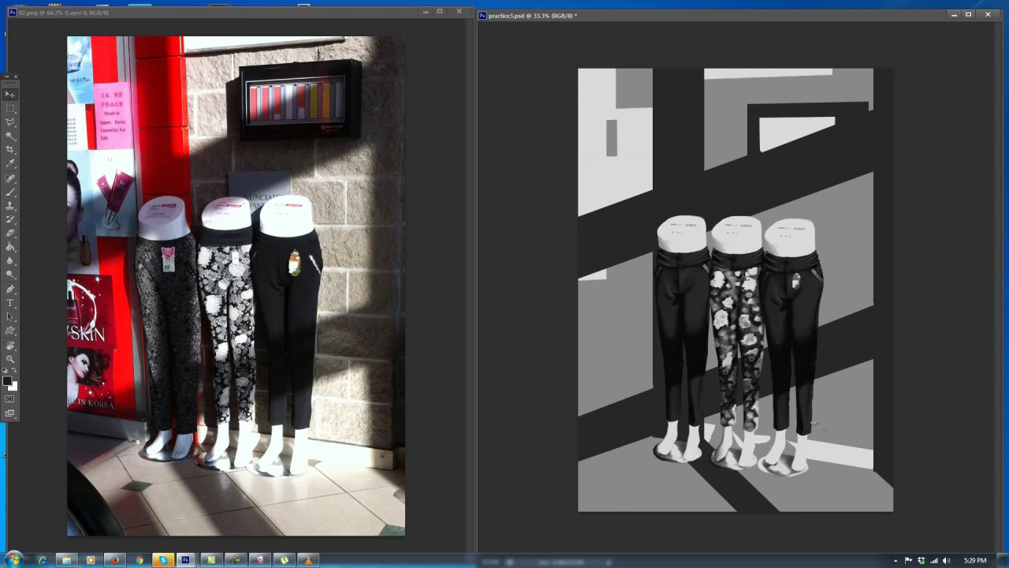
key("ctrl+s")
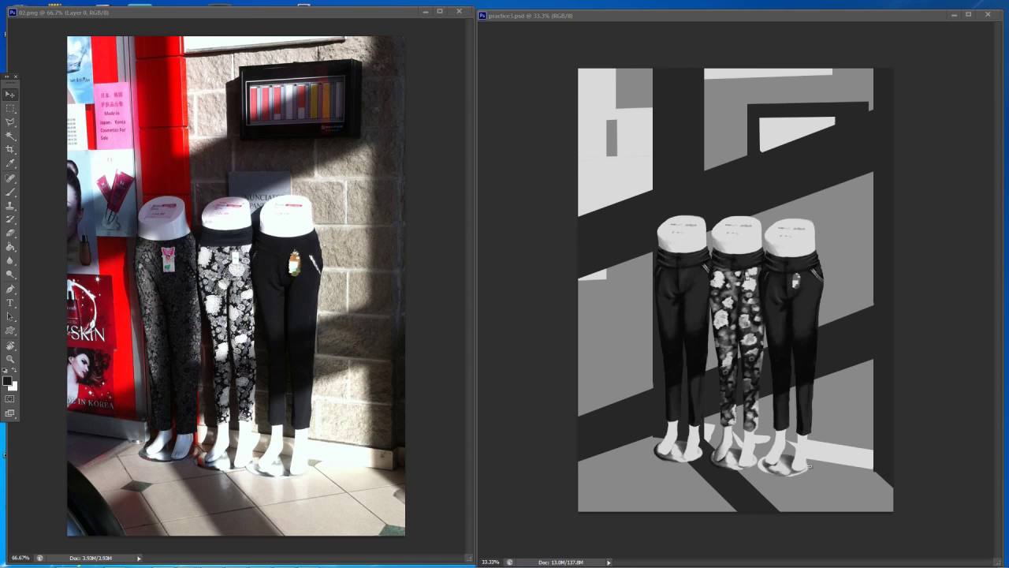
Shade the leftmost mannequin's torso with sampled grey tones, smoothing its top surface and front reflections
left_click(833, 384)
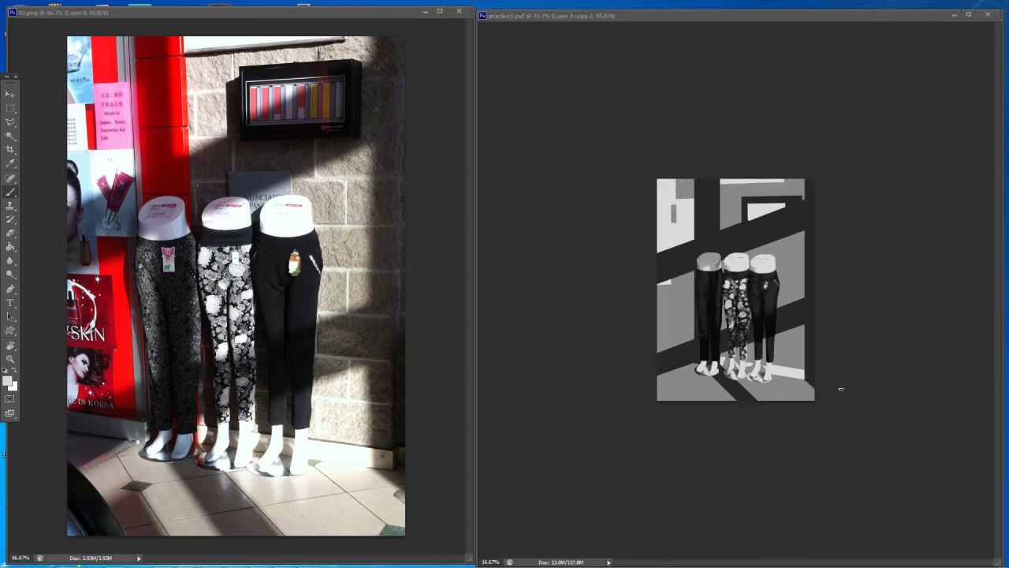
scroll(841, 385, "up", 4)
left_click(712, 226, "alt")
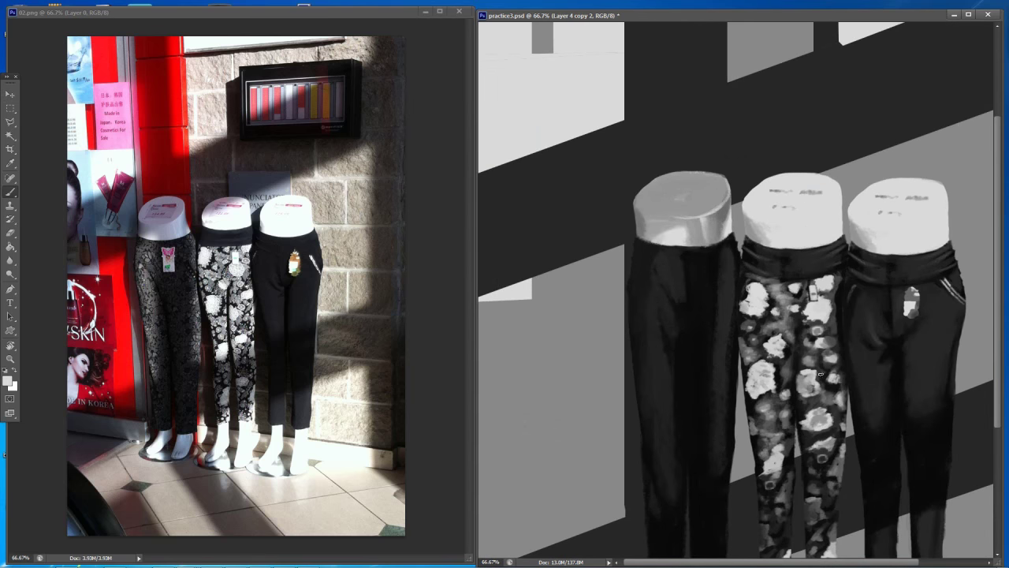
left_click(808, 388, "alt")
left_click(833, 403, "alt")
left_click(836, 431, "alt")
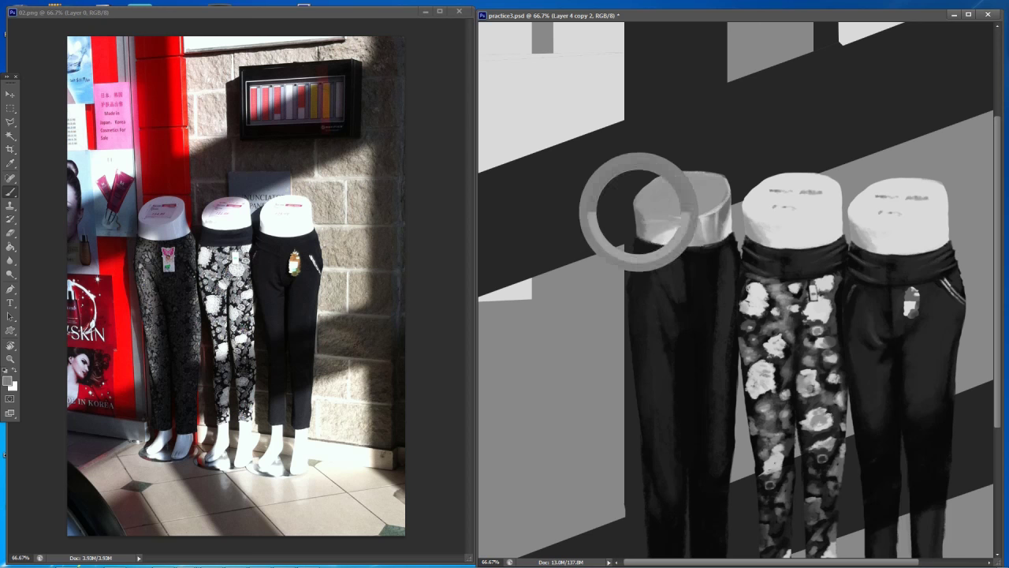
left_click(829, 411, "alt")
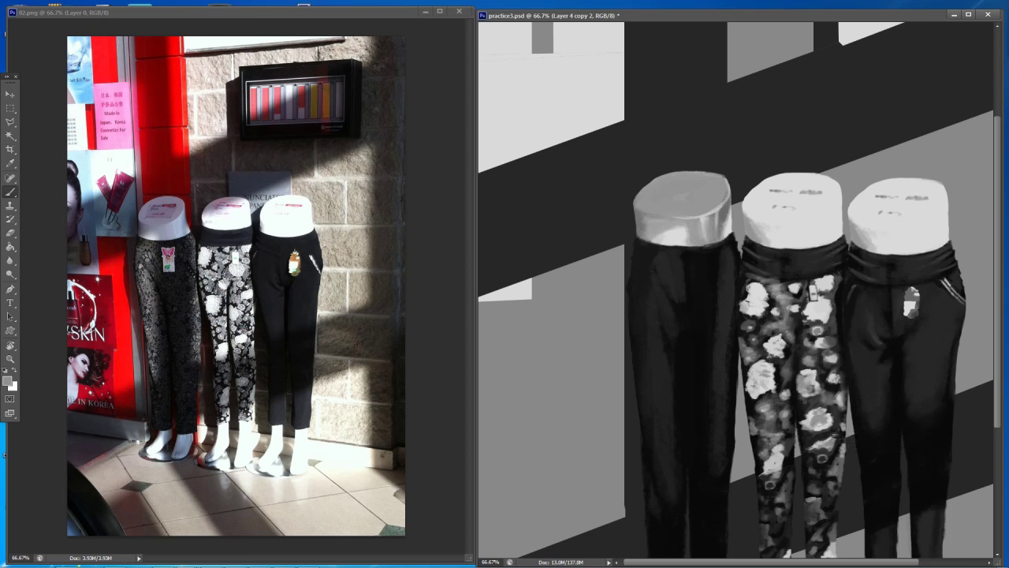
left_click(819, 401, "alt")
left_click(715, 240, "alt")
left_click(688, 243, "alt")
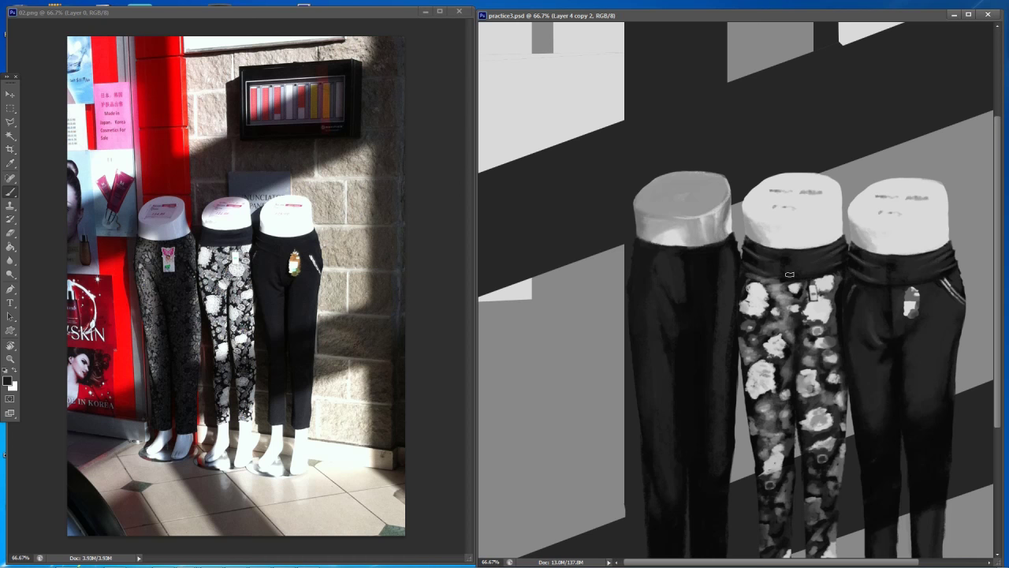
Refine the rim and top plane of the leftmost mannequin's torso with sampled greys and save the file
scroll(790, 268, "down", 3)
scroll(792, 276, "up", 2)
left_click(847, 273, "alt")
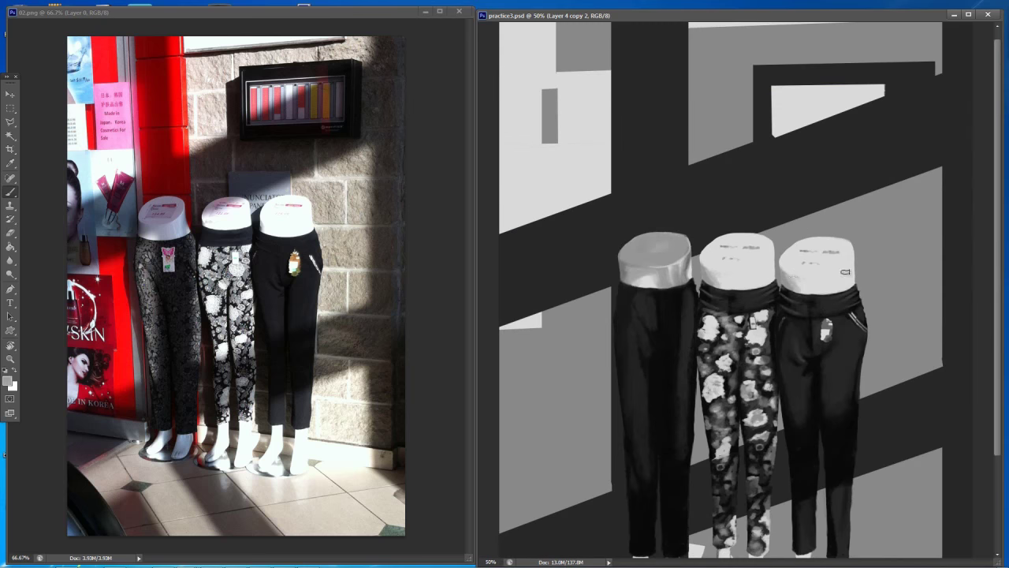
left_click(795, 281, "alt")
left_click(663, 249, "alt")
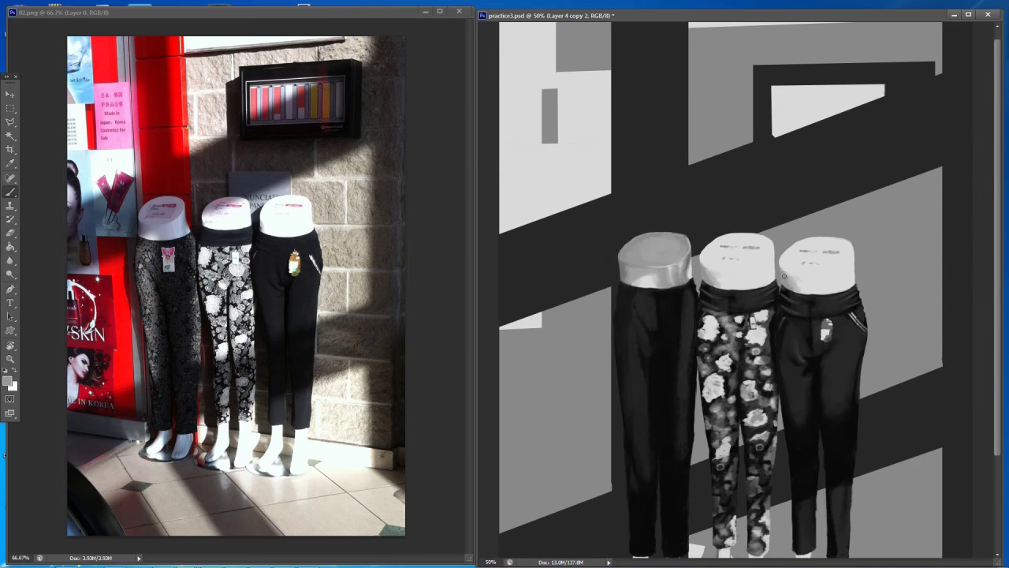
scroll(785, 274, "down", 2)
scroll(786, 274, "up", 2)
left_click(687, 241, "alt")
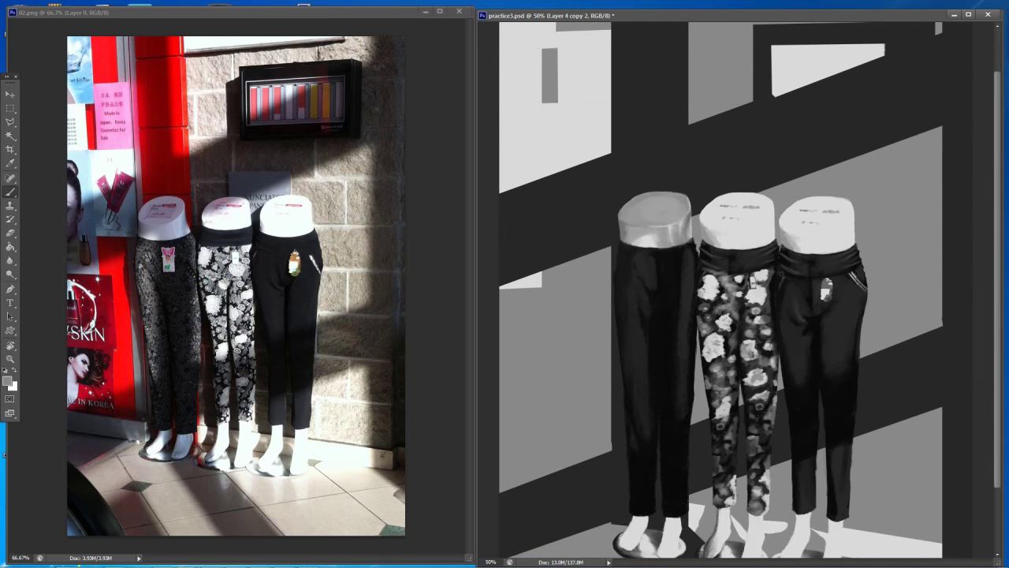
scroll(791, 281, "down", 3)
scroll(791, 273, "up", 3)
left_click(793, 272, "alt")
scroll(848, 271, "down", 2)
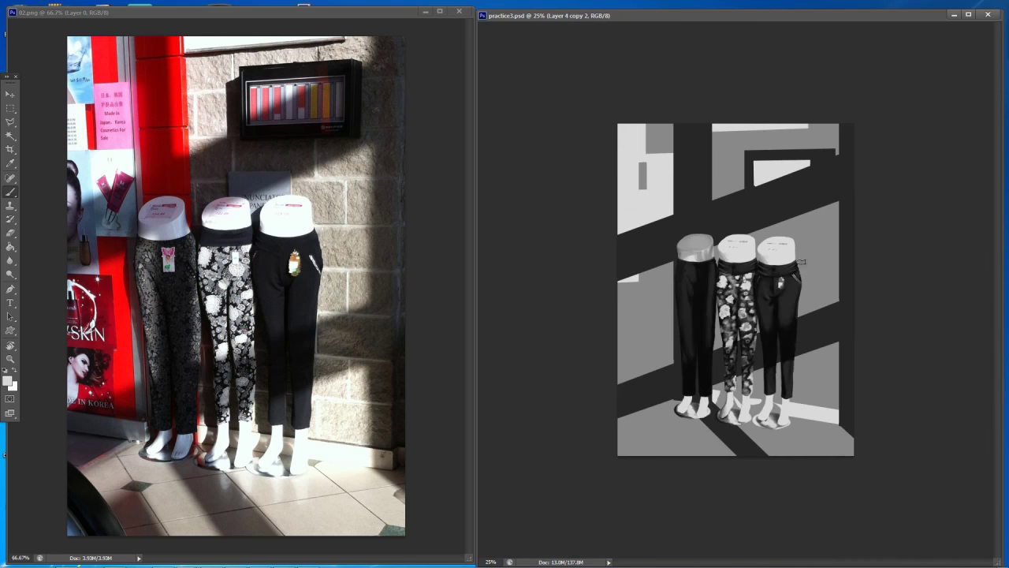
Merge the leftmost mannequin's torso layer down and touch up the figure with sampled tones
key("ctrl+e")
left_click(846, 265, "alt")
scroll(815, 264, "up", 2)
left_click(846, 272, "alt")
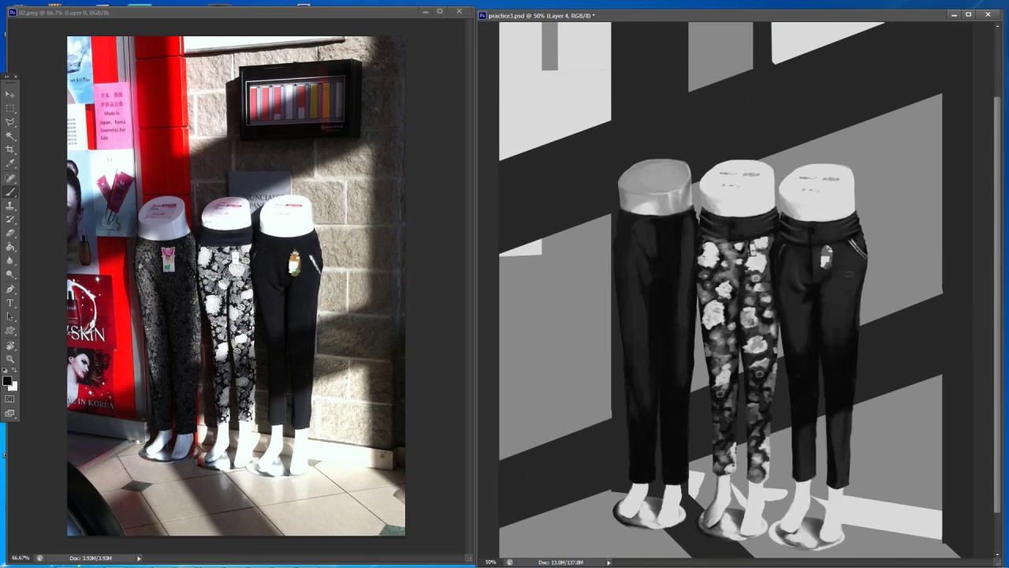
left_click(844, 273, "alt")
left_click(810, 263, "alt")
scroll(848, 265, "down", 2)
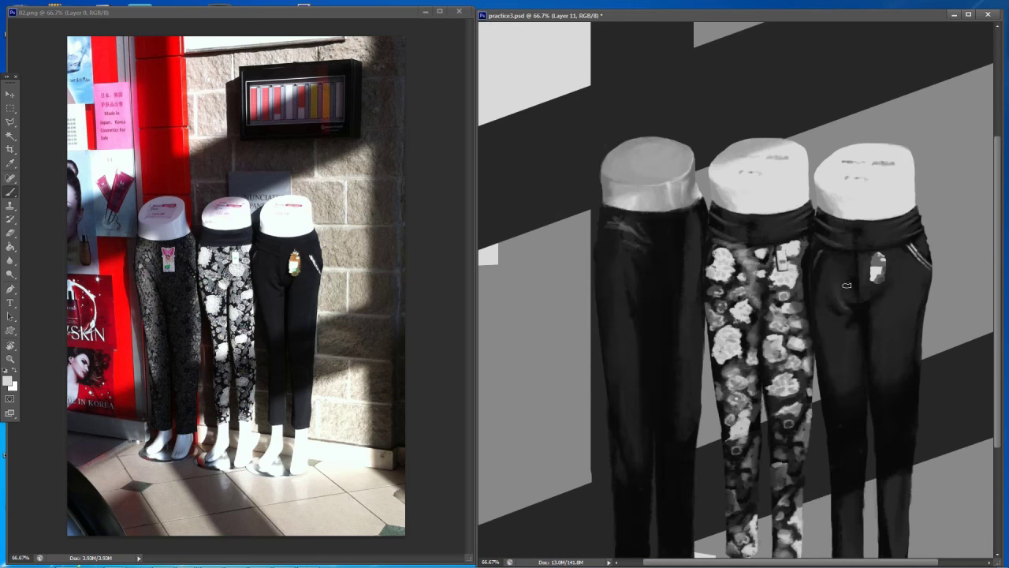
Brush soft grey mottled highlights down the left leg of the leftmost mannequin's trousers, undoing a stray stroke
left_click_drag(620, 238, 641, 249)
mouse_move(618, 242)
left_mouse_down()
mouse_move(637, 268)
mouse_move(634, 287)
mouse_move(617, 295)
left_mouse_up()
key("ctrl+alt+z")
mouse_move(615, 314)
left_mouse_down()
mouse_move(629, 325)
mouse_move(615, 356)
left_mouse_up()
key("e")
key("b")
mouse_move(607, 303)
left_mouse_down()
mouse_move(631, 307)
mouse_move(649, 353)
left_mouse_up()
left_click_drag(613, 356, 640, 410)
Cover the waist and right thigh of the leftmost mannequin's trousers with short mottled grey strokes
scroll(662, 406, "down", 3)
scroll(666, 287, "up", 4)
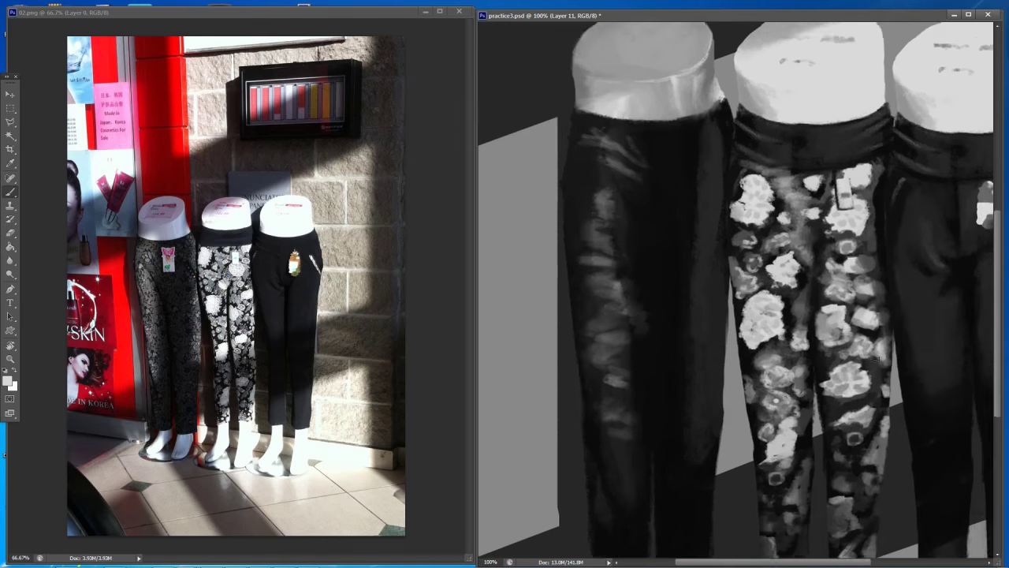
left_click_drag(876, 359, 886, 352)
left_click_drag(586, 142, 596, 160)
left_click_drag(588, 188, 608, 203)
left_click_drag(620, 129, 637, 143)
mouse_move(643, 124)
left_mouse_down()
mouse_move(716, 146)
mouse_move(703, 178)
left_mouse_up()
left_click_drag(716, 172, 686, 209)
left_click_drag(648, 253, 678, 238)
left_click_drag(675, 164, 646, 172)
left_click_drag(712, 212, 659, 270)
mouse_move(730, 264)
left_mouse_down()
mouse_move(656, 300)
mouse_move(691, 306)
left_mouse_up()
left_click_drag(717, 232, 698, 247)
left_click_drag(672, 254, 658, 260)
Extend the mottled grey strokes down both lower legs of the leftmost mannequin's trousers to the hems
scroll(694, 315, "down", 4)
scroll(686, 327, "up", 3)
left_click_drag(692, 312, 654, 334)
left_click_drag(688, 333, 628, 374)
left_click_drag(686, 379, 653, 399)
left_click_drag(659, 339, 648, 352)
left_click_drag(683, 386, 670, 446)
left_click_drag(645, 412, 619, 444)
mouse_move(615, 374)
left_mouse_down()
mouse_move(636, 418)
mouse_move(638, 530)
left_mouse_up()
left_click_drag(658, 426, 682, 514)
left_click_drag(615, 528, 642, 544)
left_click_drag(666, 493, 682, 550)
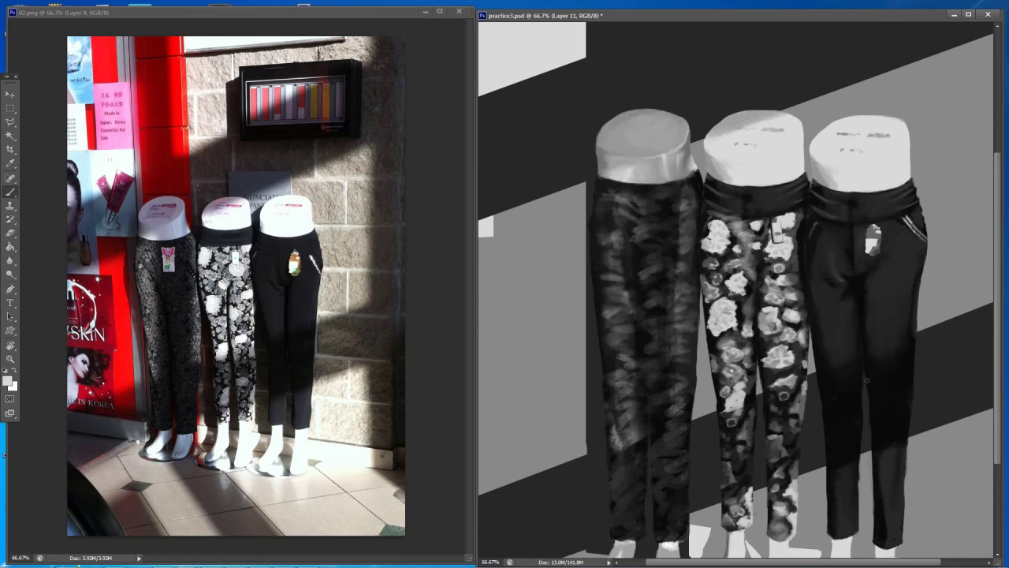
Erase and soften the mottled texture along the lower left leg of the leftmost mannequin's trousers
scroll(866, 380, "down", 3)
scroll(867, 380, "up", 2)
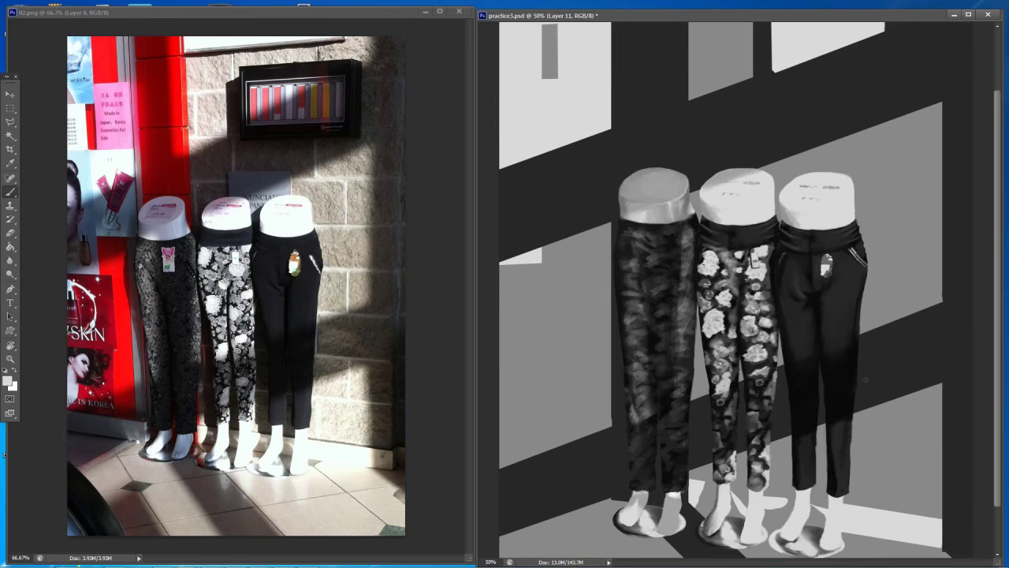
scroll(867, 380, "up", 2)
key("e")
mouse_move(628, 374)
left_mouse_down()
mouse_move(641, 430)
mouse_move(626, 490)
left_mouse_up()
key("b")
key("e")
key("b")
scroll(701, 378, "down", 2)
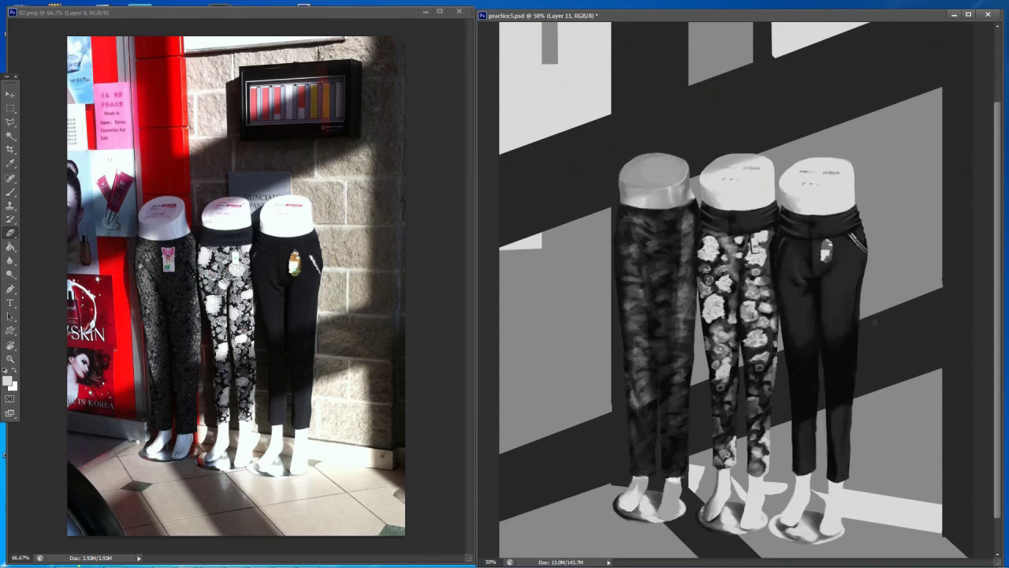
Reset the colours to default, sketch a dark petal shape on the leftmost mannequin's left thigh and enlarge the reference photo's patterned trousers
key("d")
scroll(866, 327, "up", 1)
key("e")
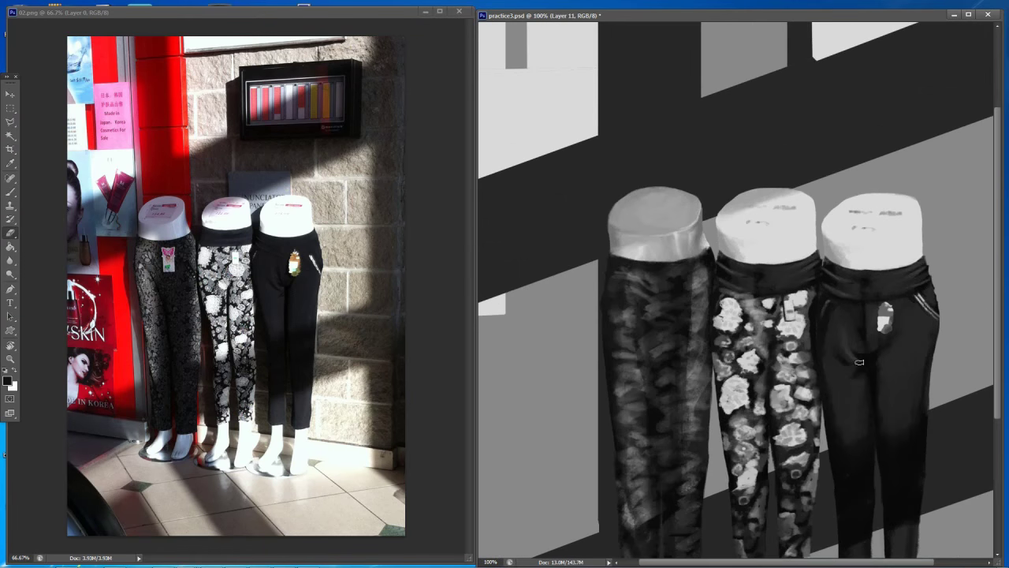
scroll(865, 293, "up", 1)
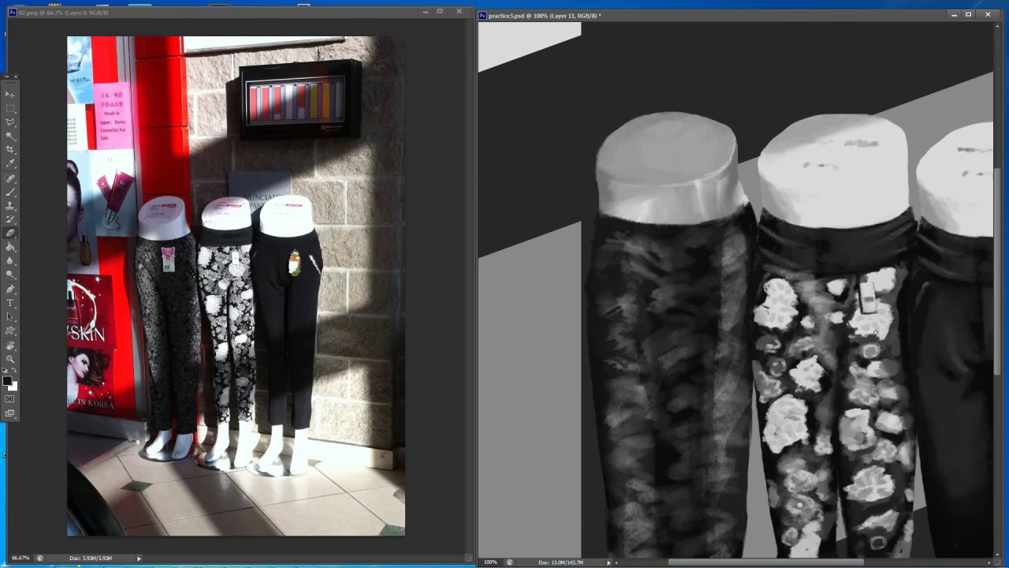
mouse_move(612, 394)
left_mouse_down()
mouse_move(650, 381)
mouse_move(644, 411)
left_mouse_up()
scroll(97, 346, "up", 2)
key("b")
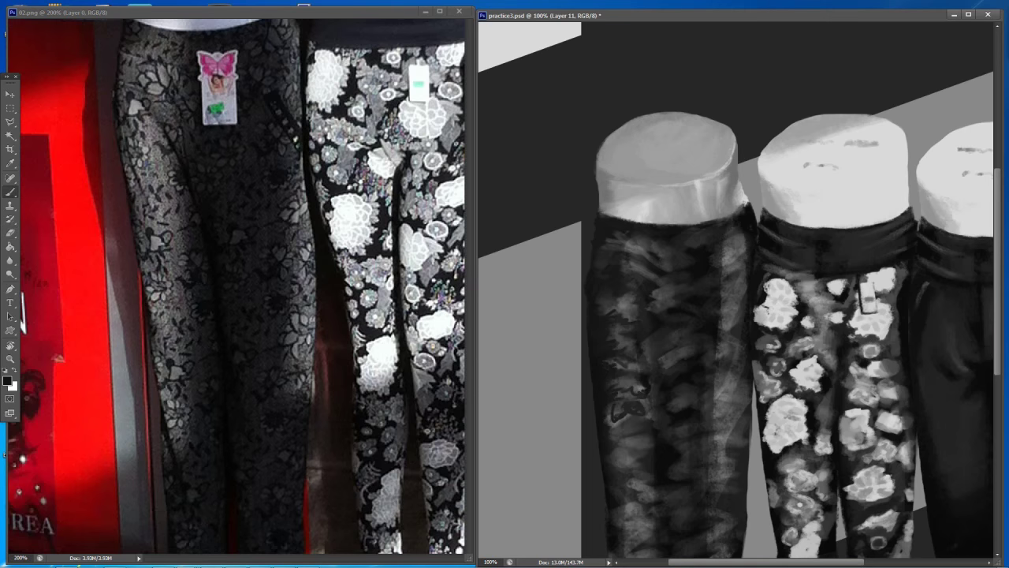
Paint light petals on the leftmost mannequin's left thigh in a tone sampled from the middle trousers, carving their shapes with the eraser
left_click(788, 314, "alt")
key("e")
key("b")
key("e")
key("b")
mouse_move(606, 359)
left_mouse_down()
mouse_move(627, 375)
mouse_move(620, 339)
left_mouse_up()
key("e")
key("b")
key("e")
key("b")
key("e")
key("b")
key("e")
key("b")
key("e")
key("b")
key("e")
key("b")
key("e")
key("b")
Paint and carve a larger light flower just below the waist on the leftmost mannequin's left thigh
key("e")
mouse_move(617, 302)
left_mouse_down()
mouse_move(624, 309)
mouse_move(632, 292)
left_mouse_up()
key("b")
mouse_move(632, 281)
left_mouse_down()
mouse_move(642, 296)
mouse_move(661, 294)
mouse_move(655, 303)
left_mouse_up()
key("e")
key("b")
key("e")
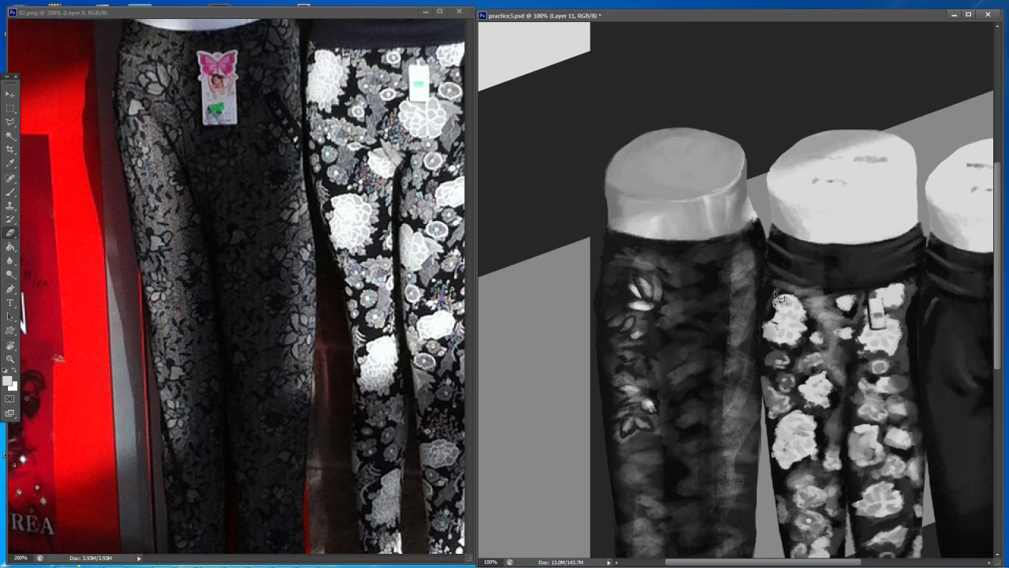
Add small petals around the flowers along the outer edge of the leftmost mannequin's upper left thigh
scroll(650, 241, "down", 2)
scroll(656, 224, "up", 2)
key("b")
key("e")
key("b")
key("e")
key("b")
key("b")
mouse_move(607, 272)
left_mouse_down()
mouse_move(646, 264)
mouse_move(610, 276)
left_mouse_up()
key("e")
key("b")
Touch up the thigh pattern and review the leftmost mannequin's trousers at several magnifications
key("ctrl+minus")
left_click_drag(836, 331, 814, 229)
key("ctrl+plus")
left_click_drag(710, 316, 791, 291)
key("e")
key("b")
left_click_drag(741, 236, 742, 324)
key("ctrl+minus")
key("ctrl+minus")
key("ctrl+minus")
key("ctrl+minus")
key("ctrl+plus")
key("ctrl+plus")
key("ctrl+plus")
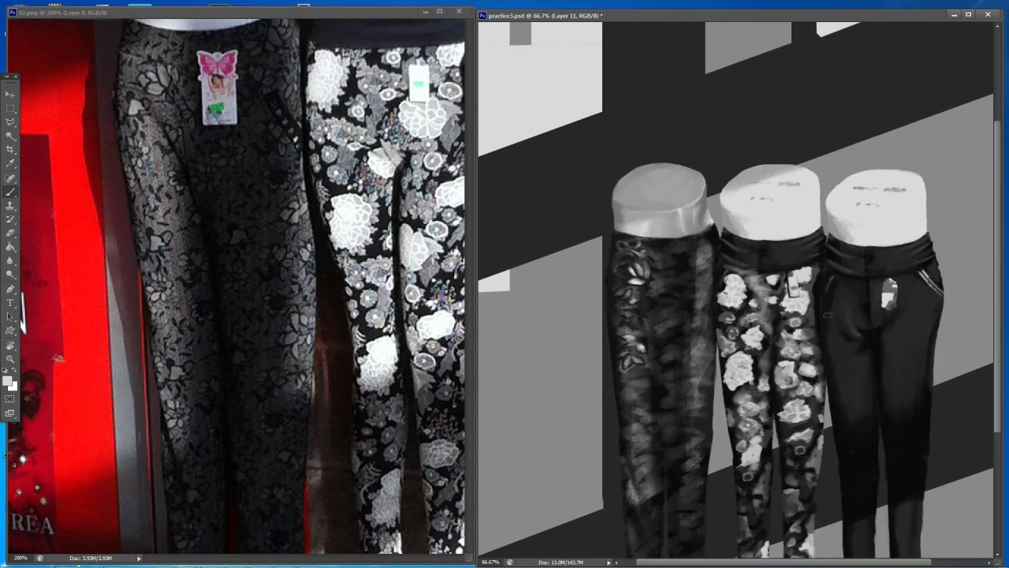
Paint and carve more light petals down the left thigh and at the right hip of the leftmost mannequin's trousers
key("e")
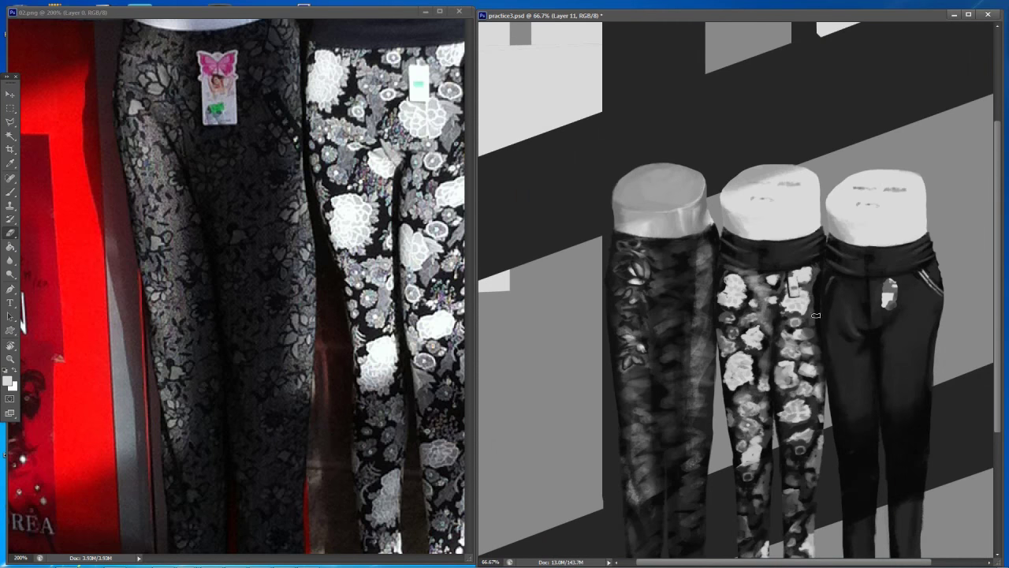
key("b")
key("e")
key("b")
key("e")
key("b")
key("e")
key("b")
key("ctrl+minus")
key("e")
key("b")
key("e")
key("b")
key("e")
key("b")
key("e")
key("b")
key("e")
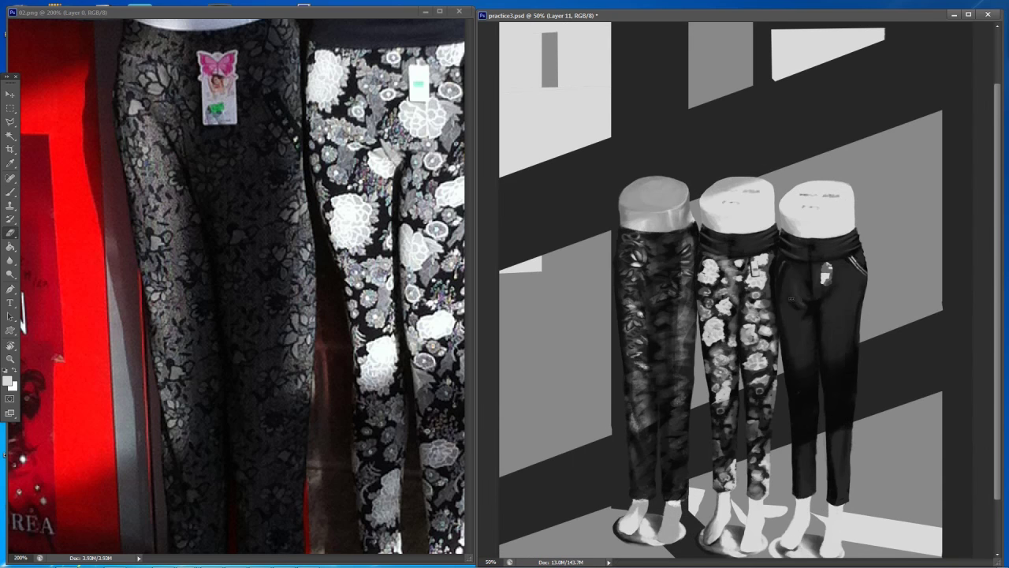
Continue the petal pattern down to the left knee of the leftmost mannequin's trousers, trimming the shapes with the eraser
key("ctrl+plus")
key("b")
key("e")
key("b")
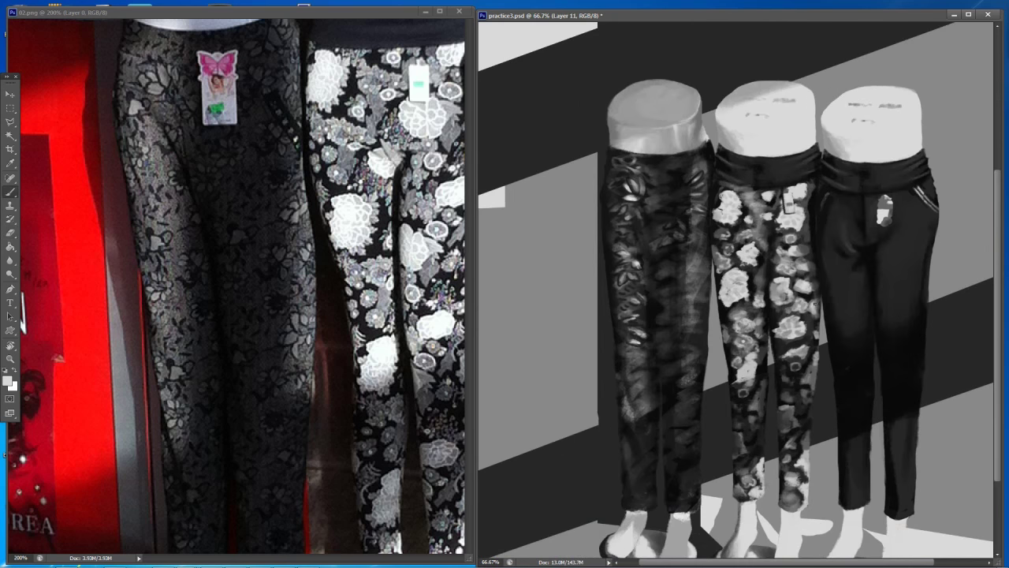
key("e")
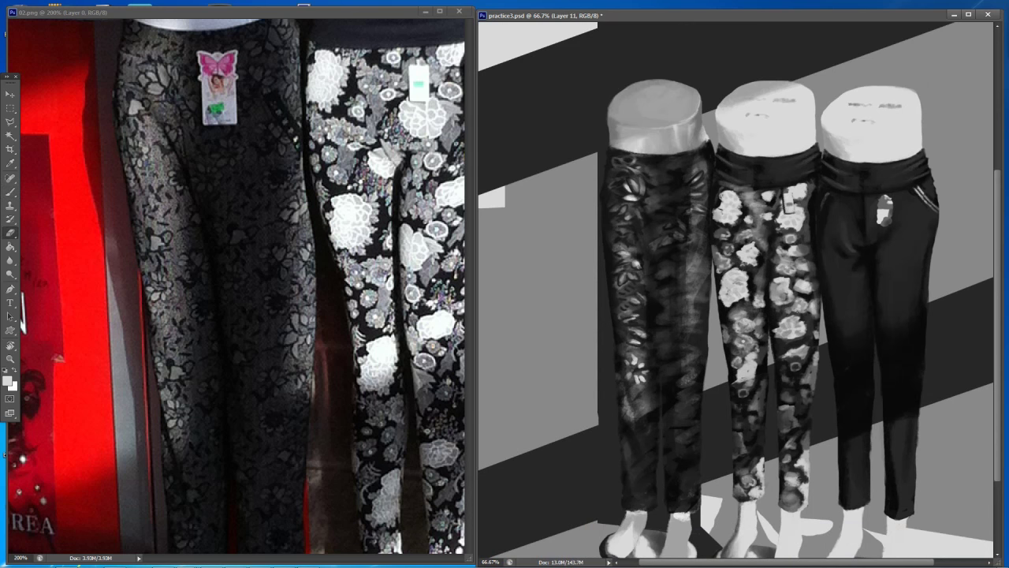
key("b")
key("e")
key("b")
key("e")
key("b")
key("e")
key("b")
key("e")
Finish touching up the leftmost trousers' floral pattern, view the whole painting and save the file
key("ctrl+plus")
key("ctrl+minus")
key("b")
key("e")
key("ctrl+minus")
key("ctrl+minus")
key("ctrl+minus")
key("ctrl+minus")
key("ctrl+s")
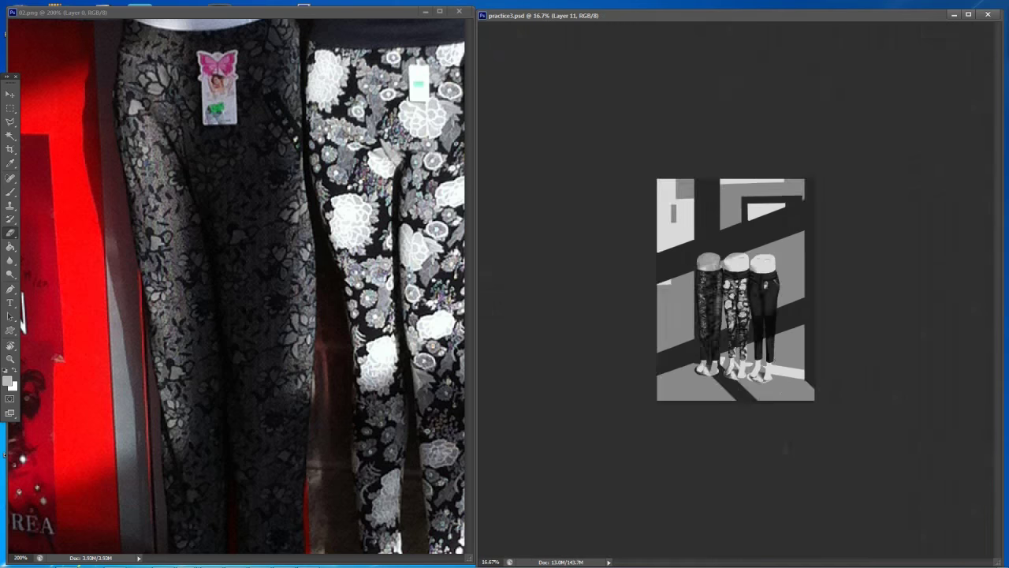
Refine the leftmost trousers' pattern with mid-grey strokes and erasing, comparing it against the whole composition
key("ctrl+plus")
key("ctrl+plus")
key("ctrl+plus")
key("ctrl+plus")
left_click_drag(746, 352, 779, 354)
key("b")
key("e")
key("ctrl+minus")
key("ctrl+minus")
key("ctrl+minus")
key("ctrl+plus")
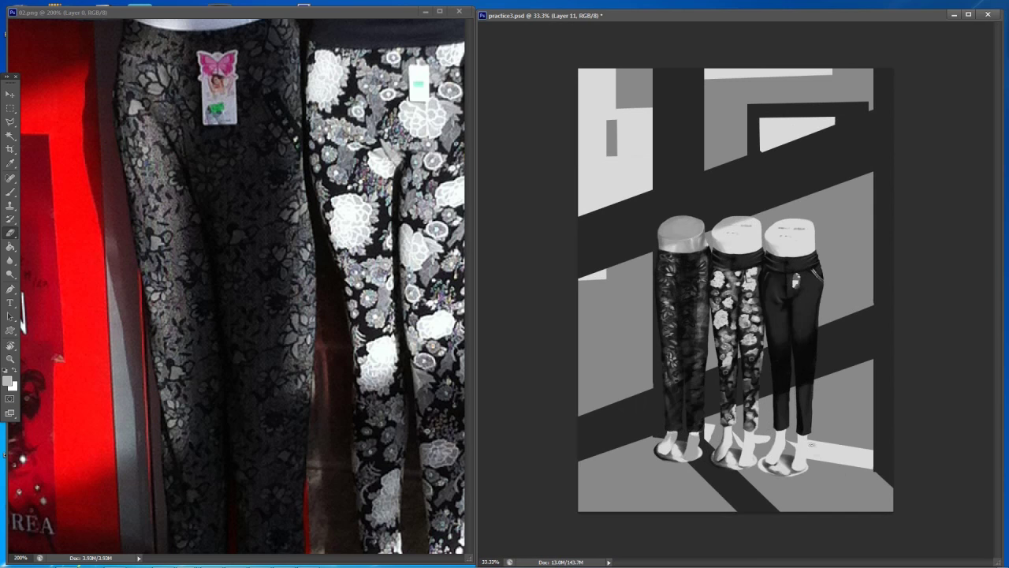
Add dark petal strokes around the right knee of the leftmost trousers using sampled greys, checking them against the whole composition
key("b")
key("ctrl+plus")
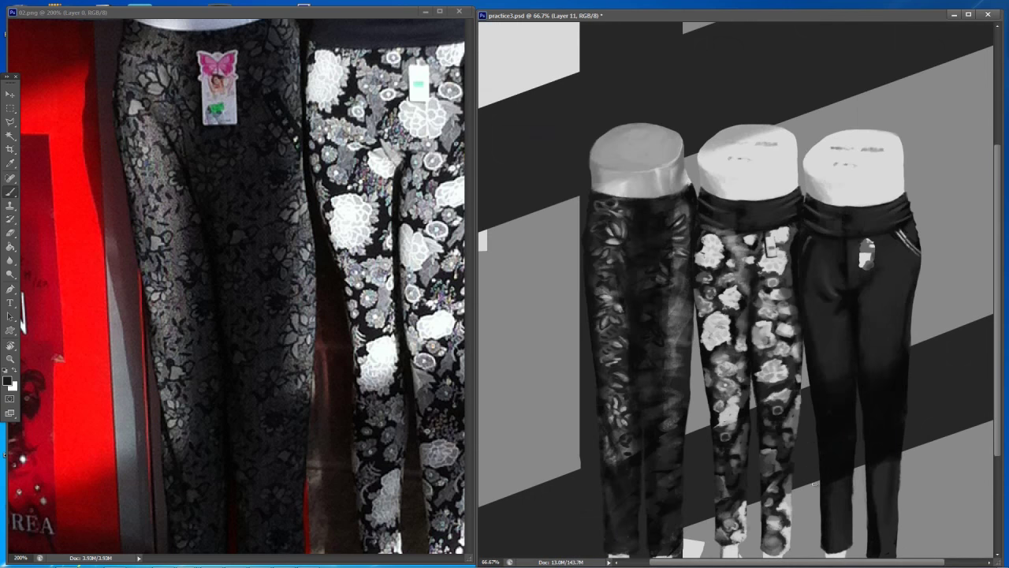
left_click(817, 496, "alt")
left_click(817, 492, "alt")
key("ctrl+comma")
key("ctrl+comma")
key("e")
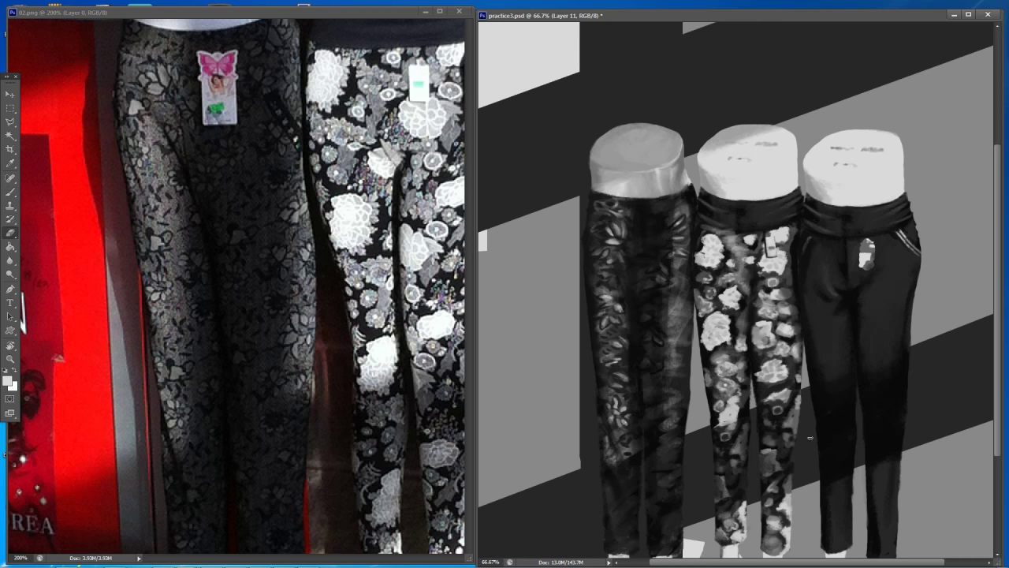
key("b")
key("ctrl+minus")
key("ctrl+minus")
key("ctrl+minus")
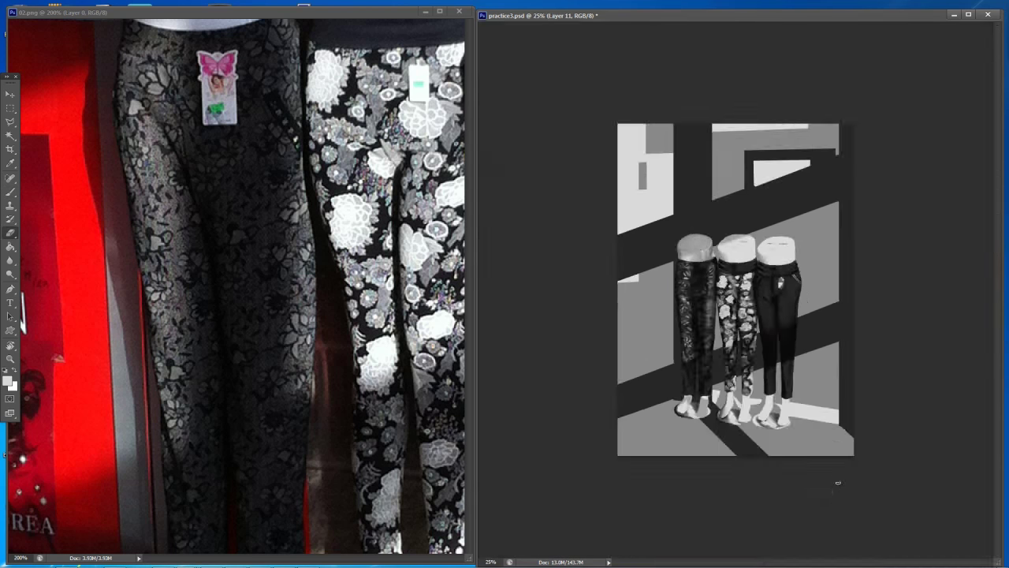
Paint bright light-grey petals along the outer edge of the leftmost trousers' right thigh
key("ctrl+plus")
key("ctrl+plus")
key("ctrl+plus")
key("e")
key("b")
mouse_move(686, 298)
left_mouse_down()
mouse_move(686, 338)
mouse_move(683, 308)
mouse_move(675, 320)
mouse_move(691, 328)
left_mouse_up()
left_click(693, 312)
left_click(693, 329)
Carve the new right-thigh petals into smaller shapes, alternating between eraser and brush
key("e")
key("b")
left_click(679, 317)
key("e")
left_click(680, 305)
key("b")
key("e")
key("b")
key("e")
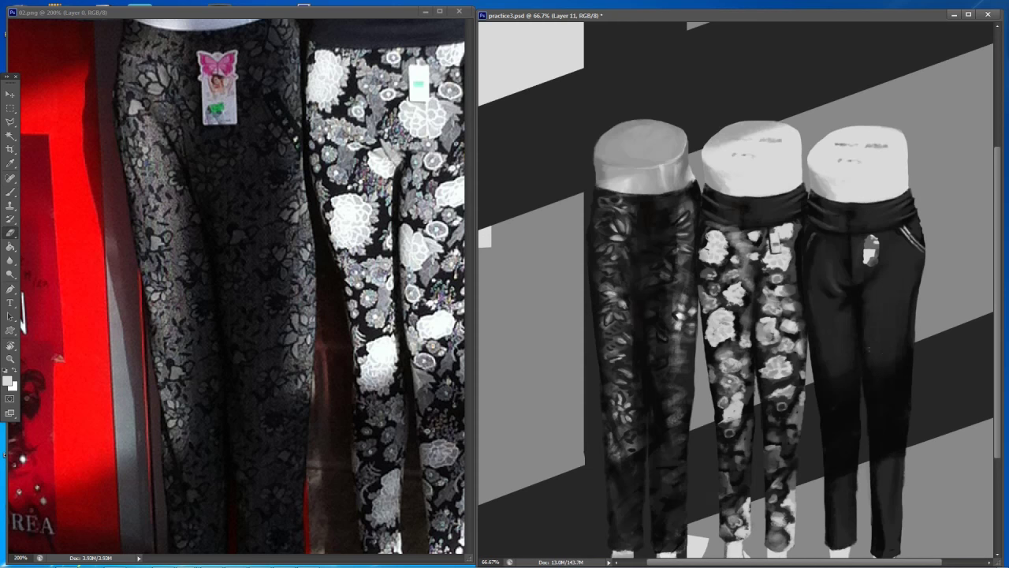
Undo the last stroke, soften the right-thigh highlights with the eraser and add a light petal near the knee
scroll(679, 323, "up", 1)
scroll(679, 323, "down", 1)
key("ctrl+z")
left_click_drag(673, 293, 673, 325)
key("b")
left_click(674, 361)
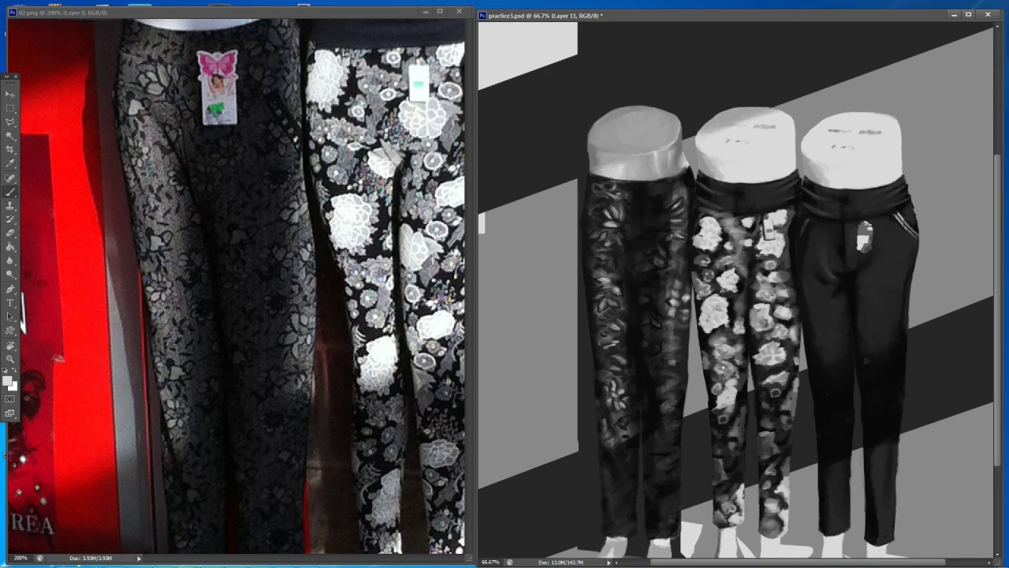
Shape the light petals just above the leftmost trousers' right knee with brush and eraser, and save the file
key("e")
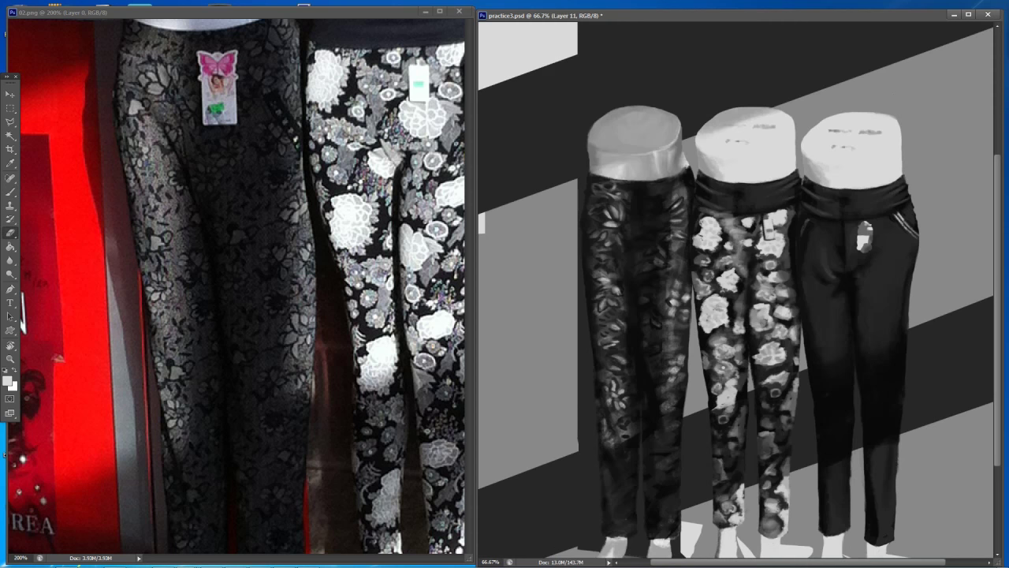
key("b")
key("e")
left_click(670, 336)
key("b")
left_click_drag(675, 333, 686, 338)
scroll(680, 336, "down", 2)
key("ctrl+s")
scroll(870, 246, "down", 1)
scroll(866, 250, "up", 2)
scroll(866, 250, "down", 2)
Touch up the floral pattern just below the waistband of the leftmost trousers
key("e")
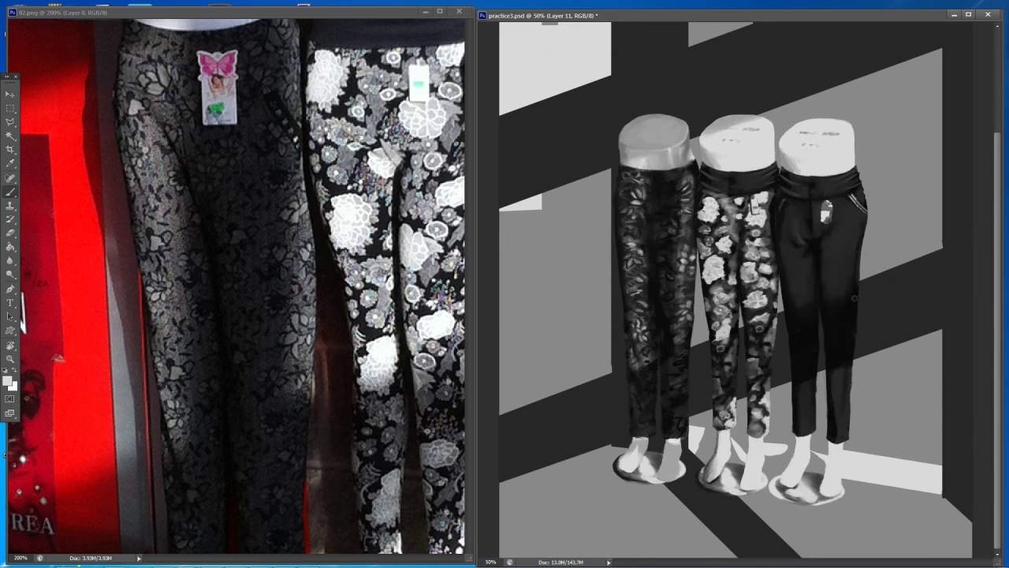
key("ctrl+plus")
key("e")
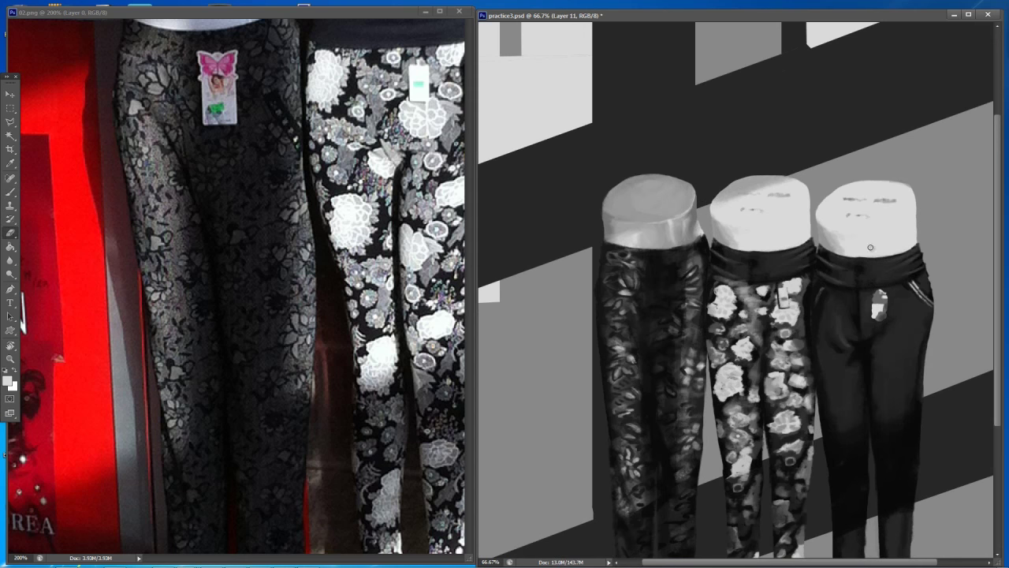
left_click_drag(642, 263, 617, 264)
key("z")
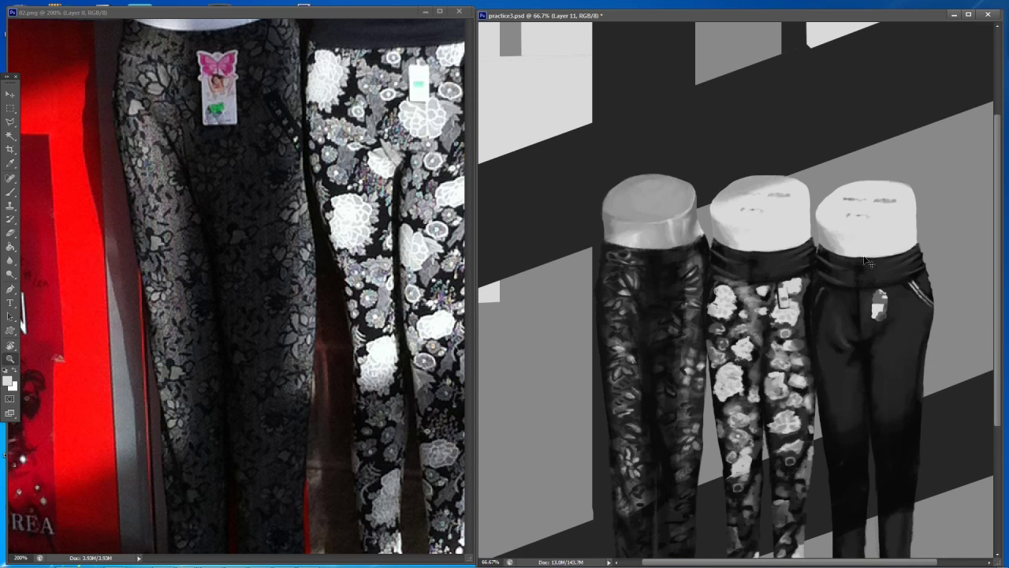
left_click(724, 263, "alt")
left_click(724, 263, "alt")
left_click(724, 263)
left_click(724, 264)
key("e")
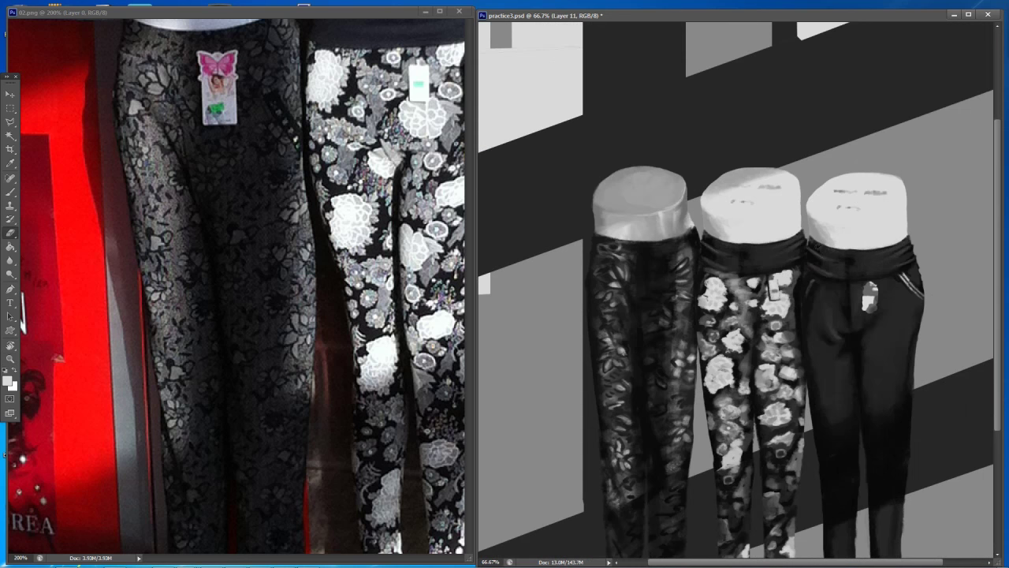
Check the whole painting at reduced size and save the file
key("ctrl+minus")
key("ctrl+minus")
key("ctrl+minus")
key("ctrl+minus")
key("ctrl+plus")
key("ctrl+plus")
key("ctrl+s")
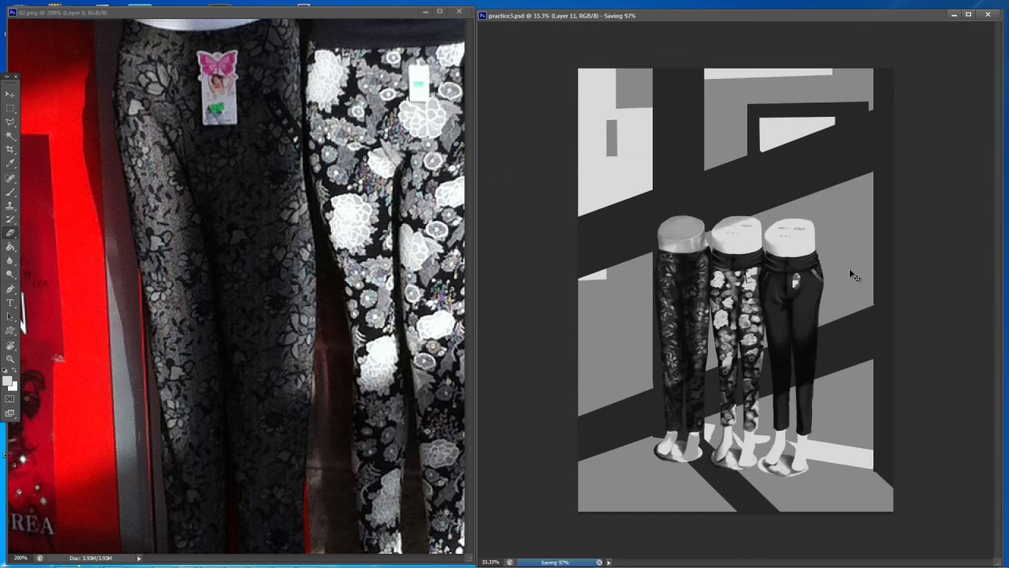
Refine the pattern on the leftmost trousers' lower legs with brush and eraser, and save the file
key("ctrl+plus")
key("ctrl+plus")
key("ctrl+plus")
key("b")
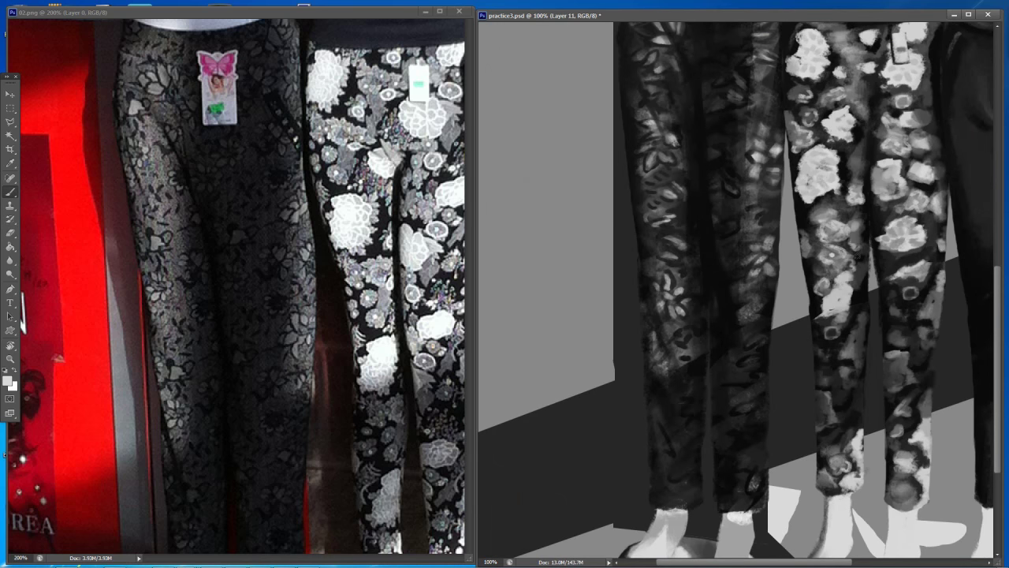
key("e")
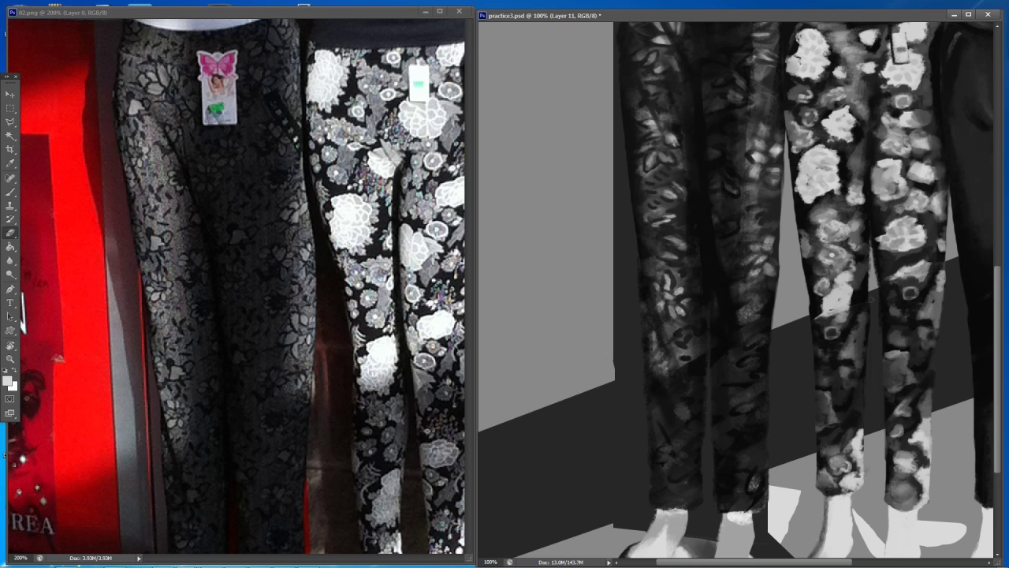
key("b")
key("e")
key("b")
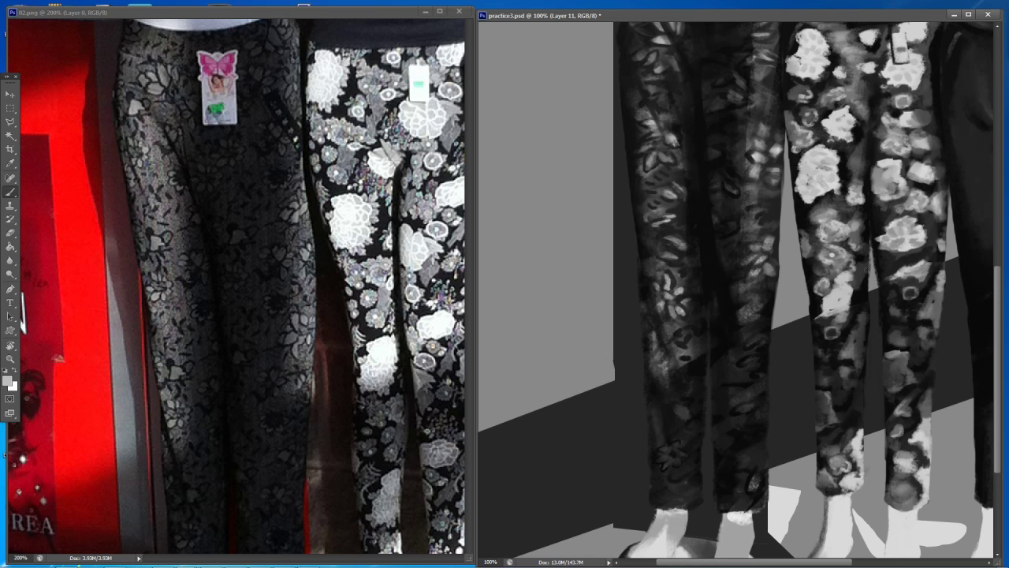
key("e")
scroll(774, 324, "down", 4)
key("ctrl+s")
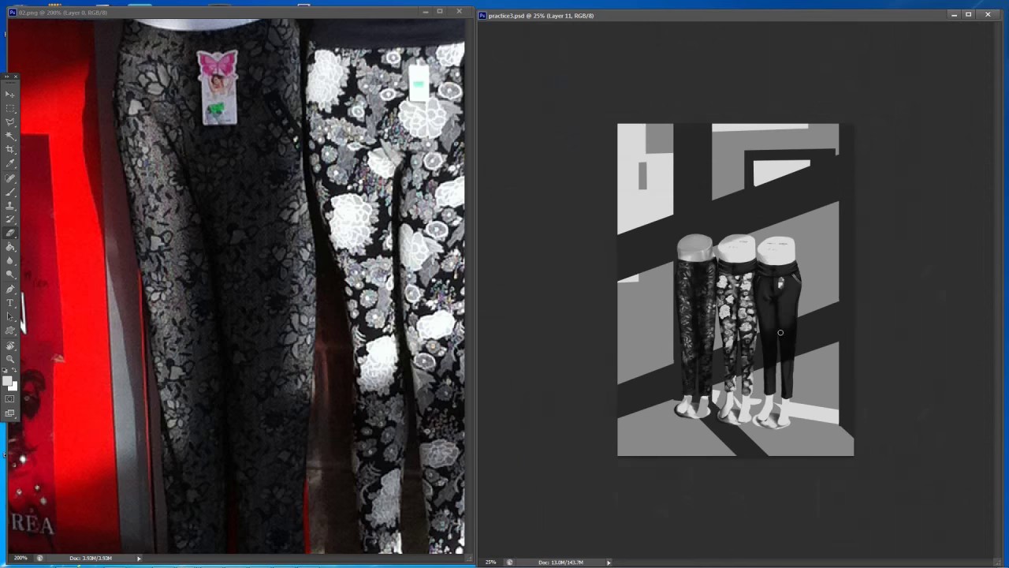
Trim the hem of the leftmost trousers' right leg with the eraser
scroll(670, 443, "up", 3)
key("b")
left_click(672, 444, "alt")
left_click(775, 292, "ctrl")
left_click(673, 440, "ctrl")
key("e")
left_click_drag(665, 423, 686, 420)
Paint a dark edge along both hems of the leftmost trousers with a sampled dark grey
left_click(629, 404, "ctrl")
key("b")
left_click(629, 408, "alt")
left_click(620, 415, "alt")
left_click_drag(621, 416, 686, 418)
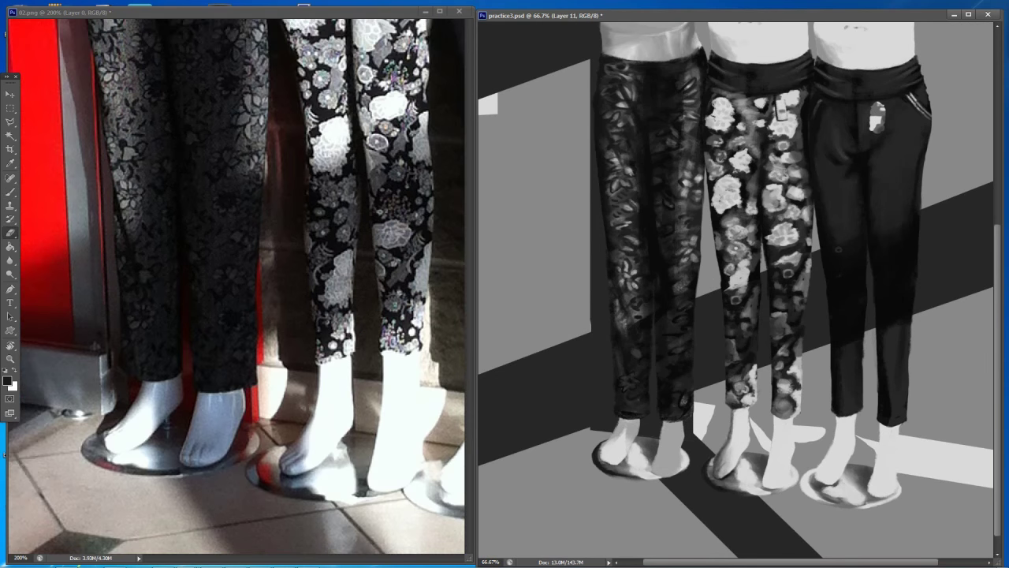
Add a grey stroke near the right cuff of the leftmost trousers, check the whole painting and save the file
key("b")
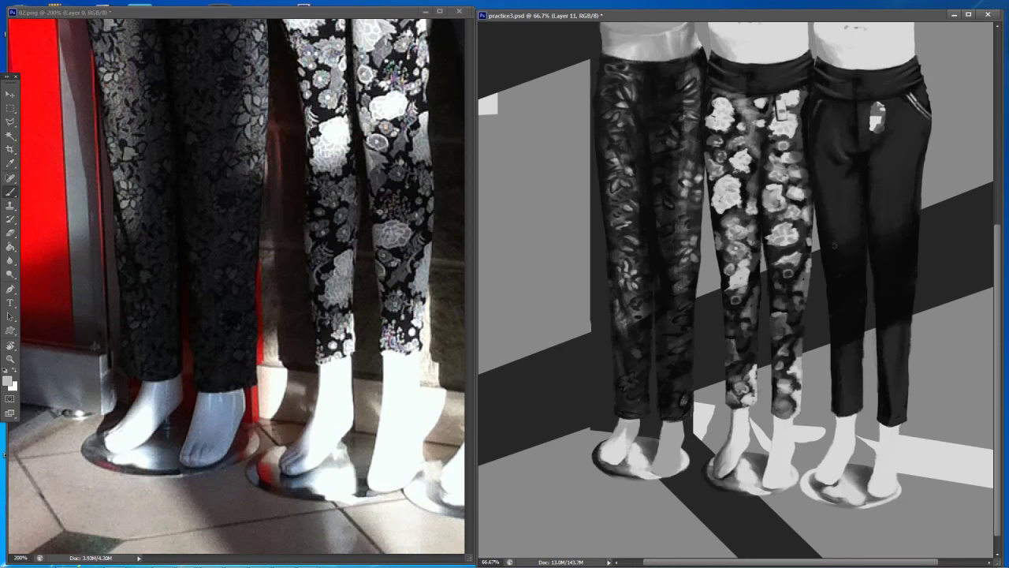
left_click(876, 123, "alt")
left_click_drag(670, 400, 677, 388)
key("e")
key("ctrl+minus")
key("ctrl+minus")
key("ctrl+minus")
key("ctrl+plus")
key("ctrl+plus")
key("ctrl+s")
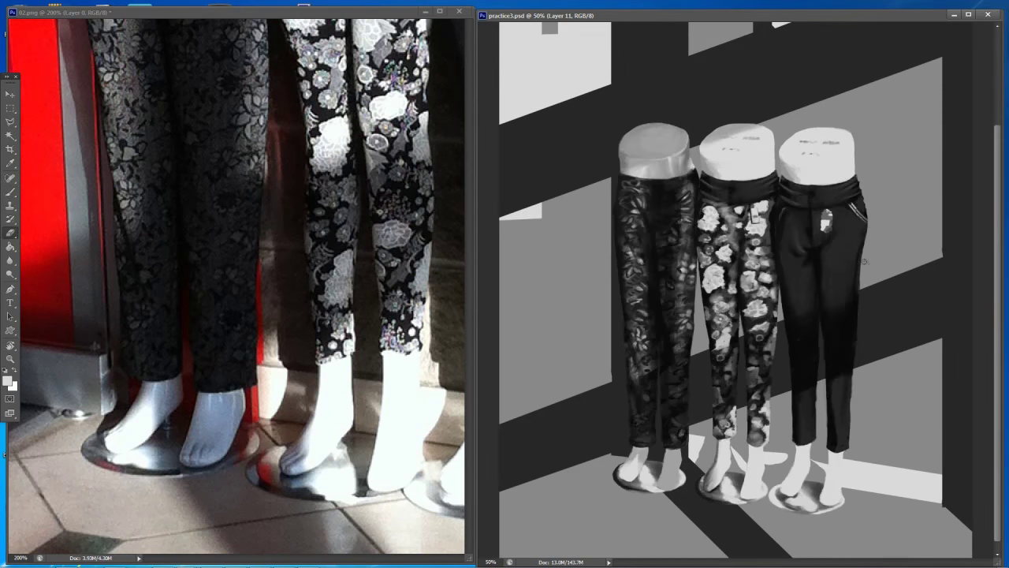
Switch to Layer 4 copy 2 and start shading the leftmost mannequin's feet with sampled dark and light greys
left_click(835, 263)
left_click(866, 254, "ctrl")
key("b")
left_click(871, 256, "alt")
left_click(817, 258, "alt")
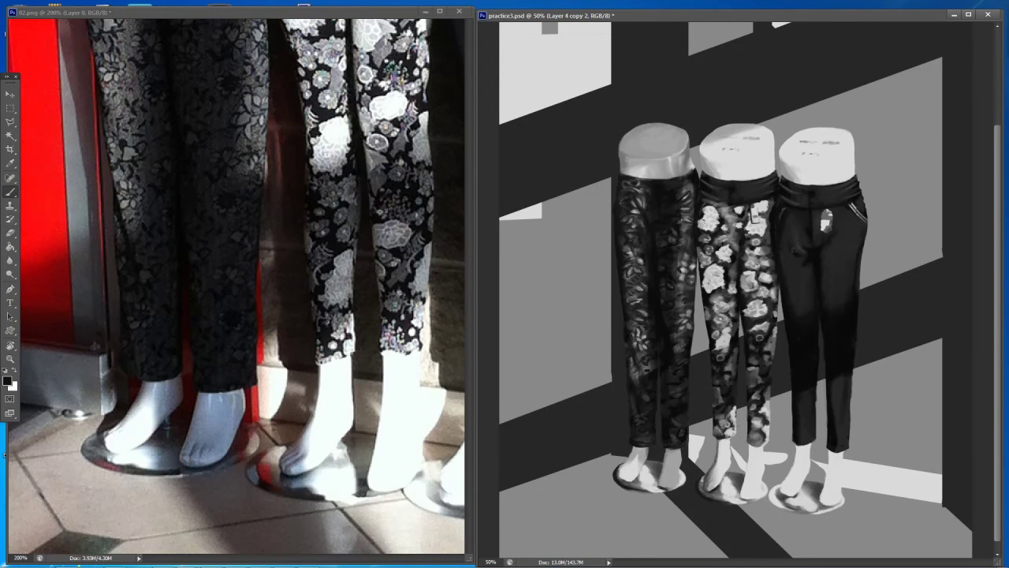
left_click(899, 267, "alt")
left_click(877, 272, "alt")
key("ctrl+plus")
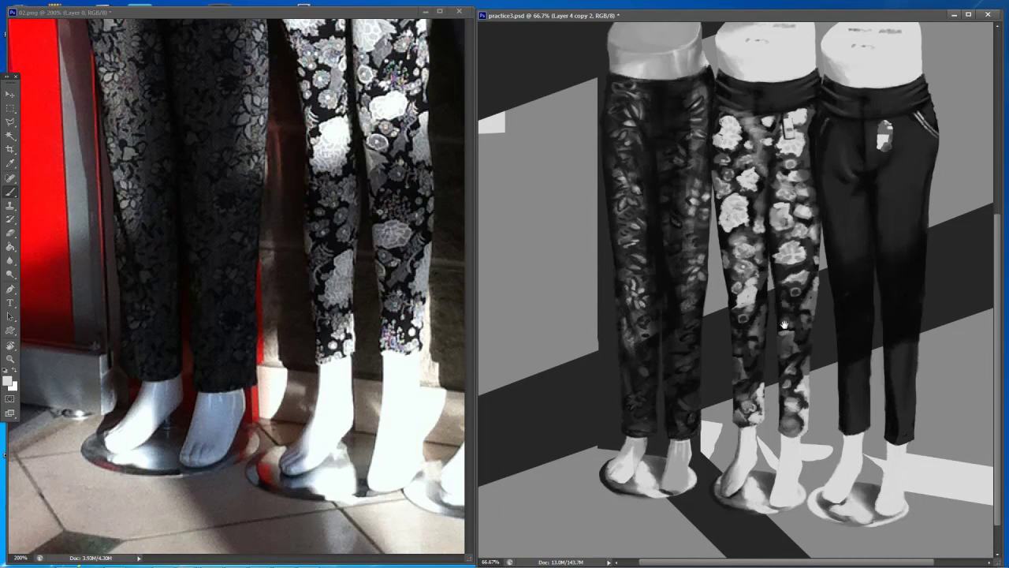
Model the leftmost mannequin's feet with light and mid greys sampled repeatedly from the painting
left_click(739, 453, "alt")
left_click(795, 430, "alt")
left_click(800, 417, "alt")
left_click(797, 337, "alt")
left_click(787, 381, "alt")
left_click(801, 407, "alt")
left_click(799, 395, "alt")
left_click(832, 293, "alt")
left_click(862, 347, "alt")
left_click(874, 338, "alt")
left_click(675, 485, "alt")
left_click(664, 479, "alt")
Define the toes of the leftmost mannequin's right foot with sampled greys
left_click(806, 286, "alt")
left_click(798, 279, "alt")
left_click(775, 286, "alt")
left_click(791, 291, "alt")
left_click(795, 289, "alt")
left_click(798, 284, "alt")
left_click(803, 277, "alt")
key("ctrl+minus")
key("ctrl+plus")
key("ctrl+plus")
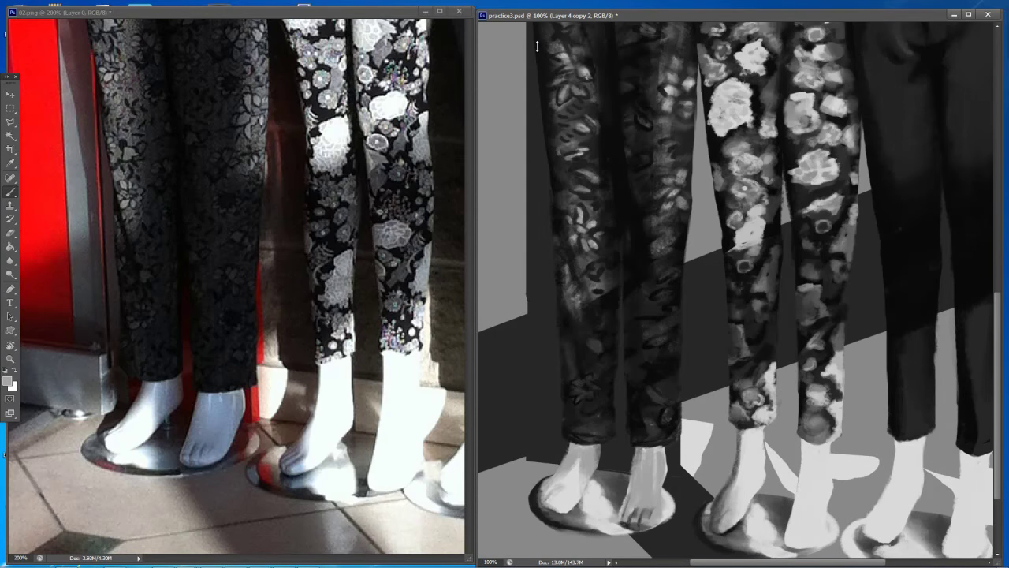
Darken the instep and ankle of the leftmost mannequin's right foot with sampled mid greys
left_click(836, 357, "alt")
left_click(836, 335, "alt")
left_click(827, 332, "alt")
left_click(833, 351, "alt")
left_click(832, 382, "alt")
left_click(831, 355, "alt")
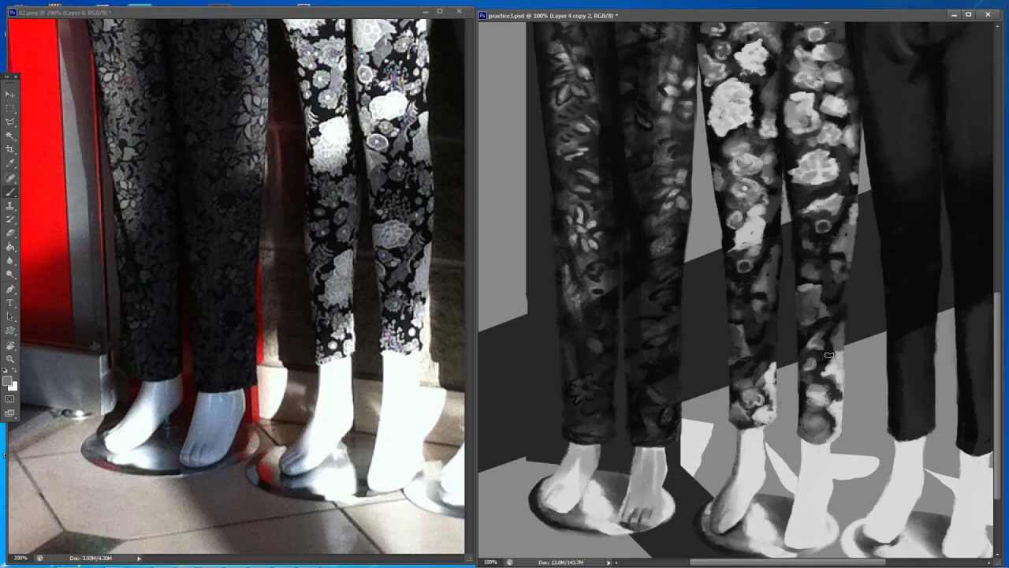
left_click(641, 465, "alt")
mouse_move(639, 453)
left_mouse_down()
mouse_move(636, 491)
mouse_move(655, 497)
left_mouse_up()
left_click(646, 478, "alt")
left_click(646, 469, "alt")
key("ctrl+minus")
key("ctrl+plus")
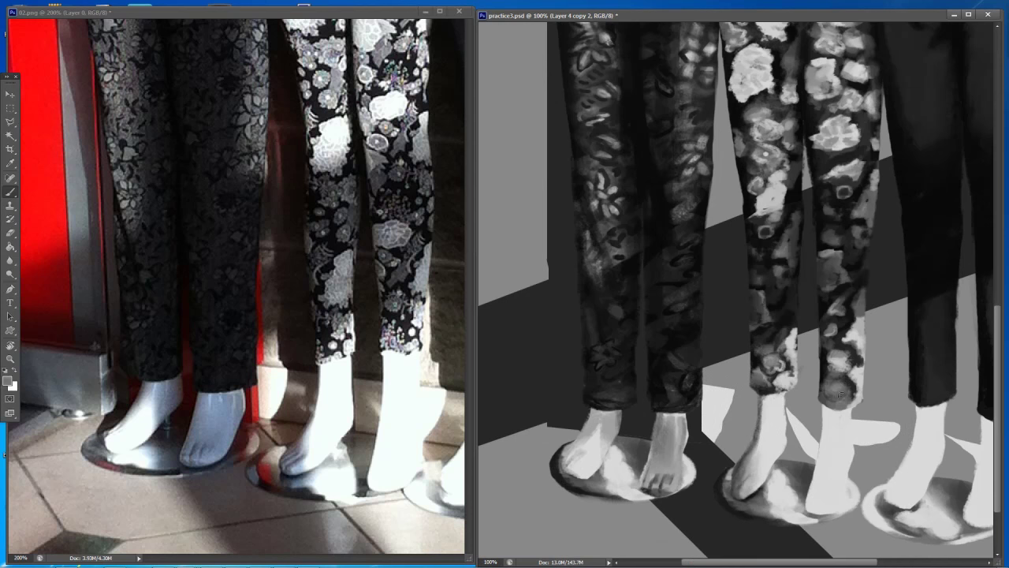
Blend the shading on the leftmost mannequin's feet with more sampled greys and check the whole painting
left_click(787, 348, "alt")
left_click(790, 340, "alt")
left_click(794, 378, "alt")
left_click(664, 489, "alt")
left_click(788, 353, "alt")
left_click(788, 422, "alt")
left_click(793, 425, "alt")
left_click(788, 392, "alt")
scroll(788, 413, "down", 4)
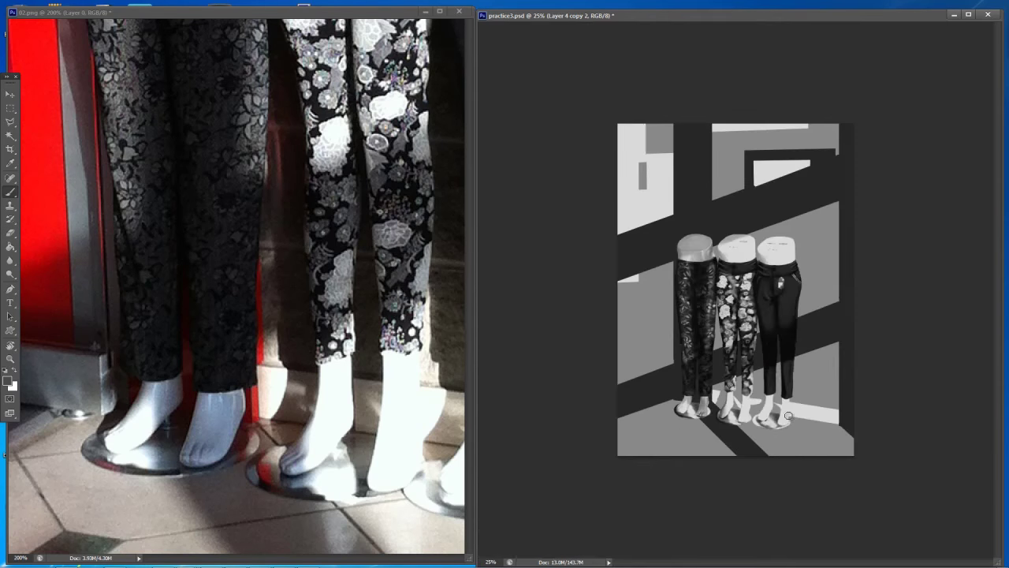
scroll(789, 412, "up", 4)
scroll(802, 443, "down", 5)
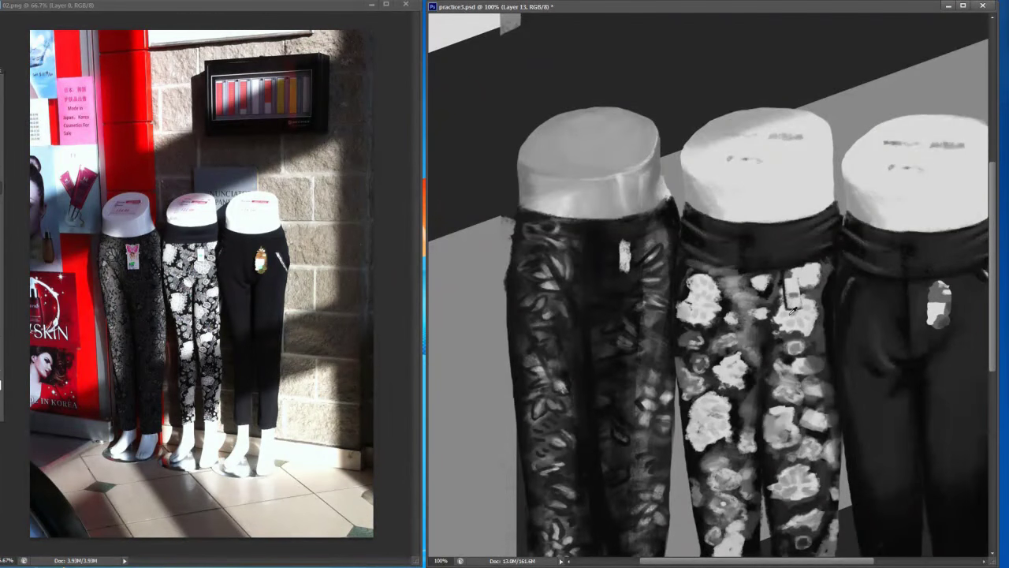
Paint the widened butterfly-shaped top of the white tag below the leftmost trousers' waistband
left_click_drag(618, 244, 631, 239)
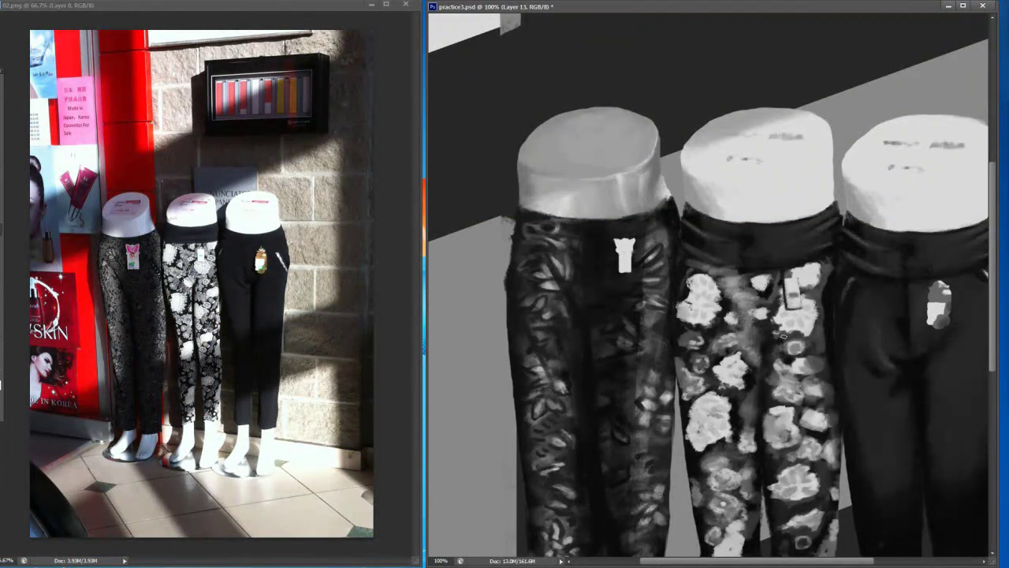
key("ctrl+minus")
scroll(806, 314, "down", 1)
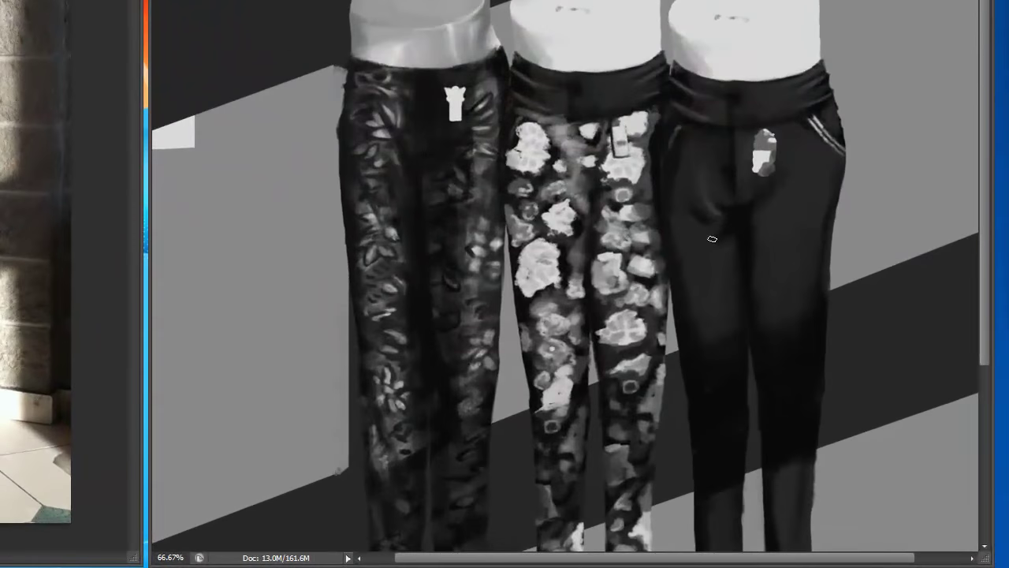
Enlarge the white tag on the leftmost trousers and shift it toward the centre of the waist with Free Transform
key("ctrl+t")
left_click_drag(466, 121, 434, 125)
key("Return")
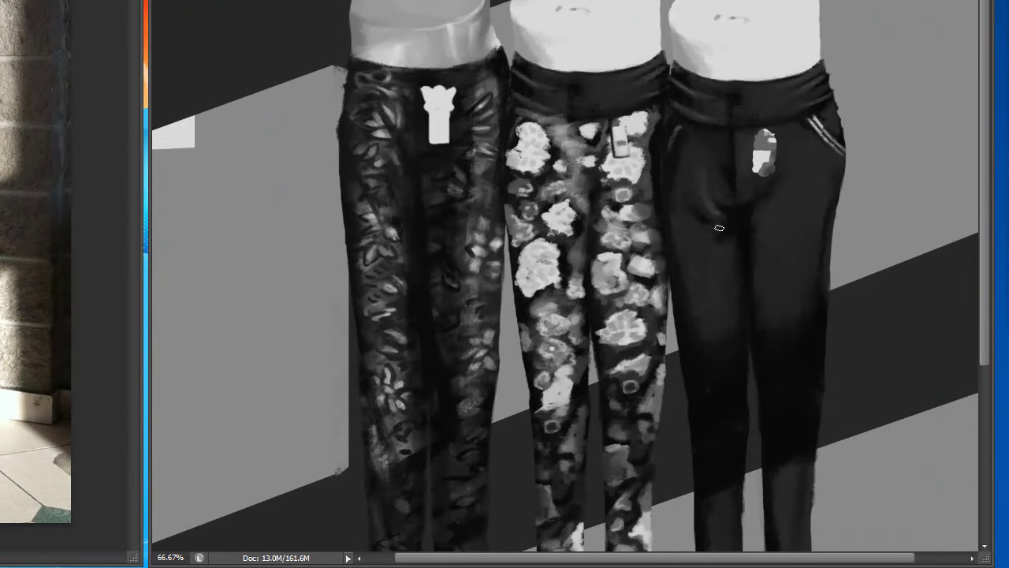
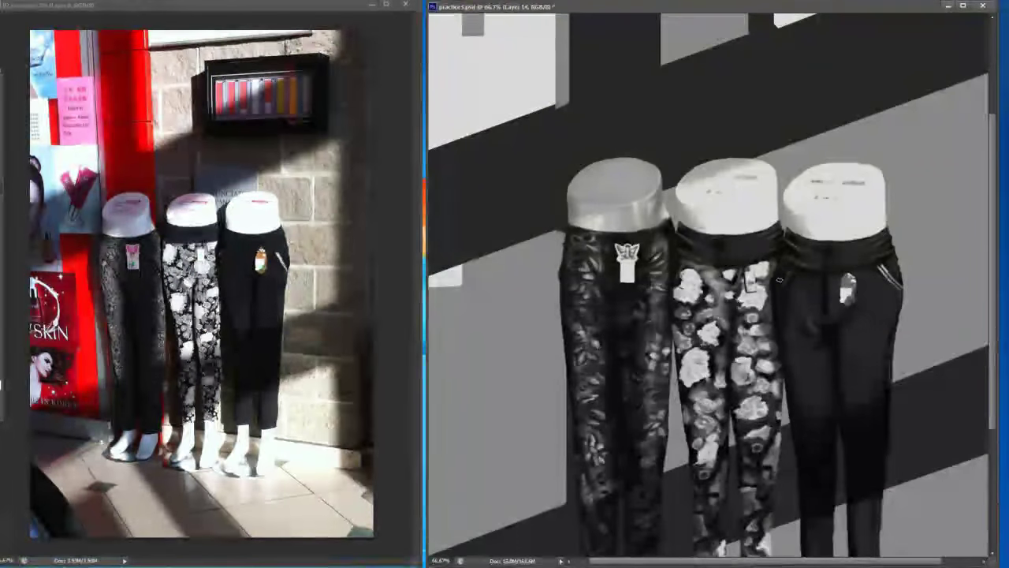
Undo the last several changes made to the tag on the leftmost trousers
key("ctrl+alt+z")
key("ctrl+alt+z")
key("ctrl+alt+z")
key("ctrl+alt+z")
key("ctrl+alt+z")
key("ctrl+alt+z")
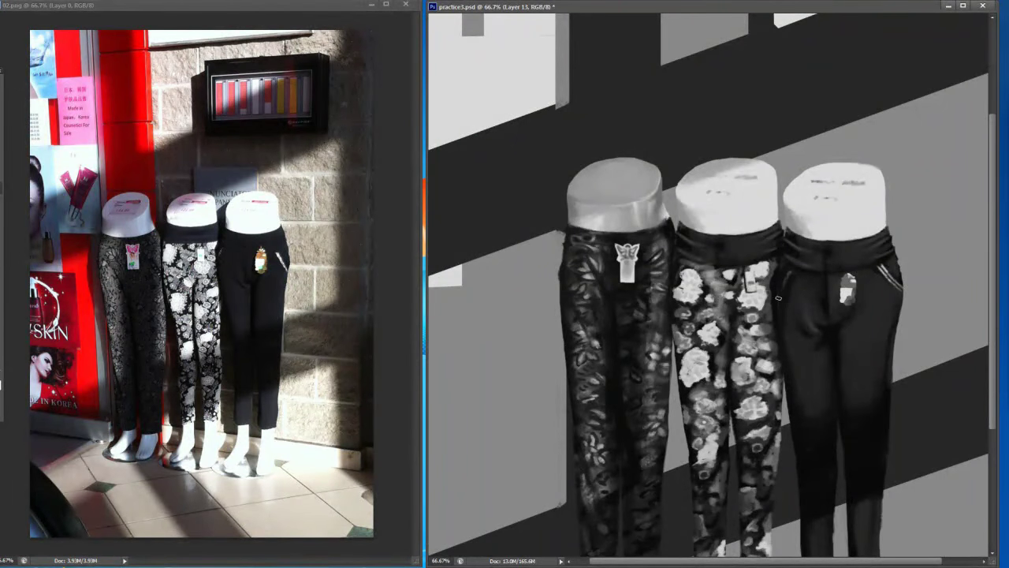
Tone down the white butterfly tag on the leftmost trousers with sampled grey and check it against the whole painting
left_click(627, 264, "alt")
left_click_drag(626, 247, 627, 280)
key("ctrl+alt+z")
left_click(629, 264, "alt")
key("ctrl+minus")
key("ctrl+minus")
key("ctrl+minus")
key("ctrl+plus")
key("ctrl+plus")
key("ctrl+plus")
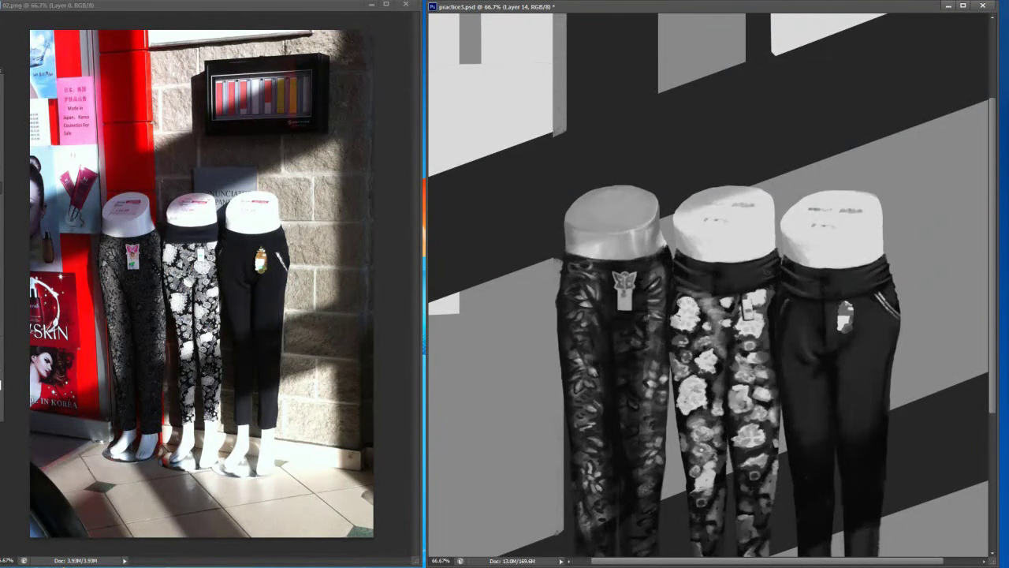
key("ctrl+minus")
key("ctrl+minus")
key("ctrl+minus")
key("ctrl+minus")
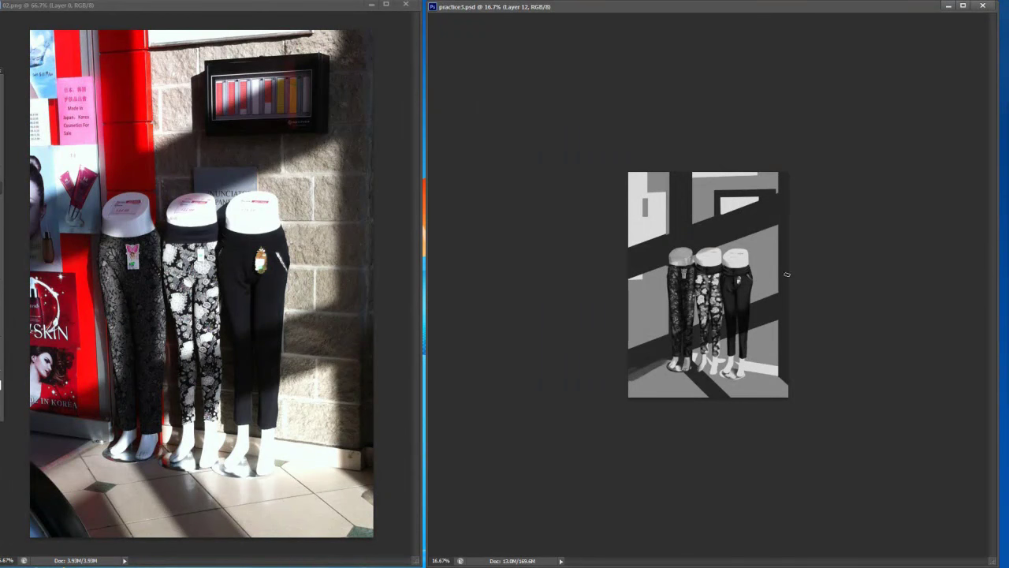
Block in the diagonal grey ledge and its dark shadow lines where wall meets floor, beside the leftmost mannequin's feet
key("ctrl+plus")
key("ctrl+plus")
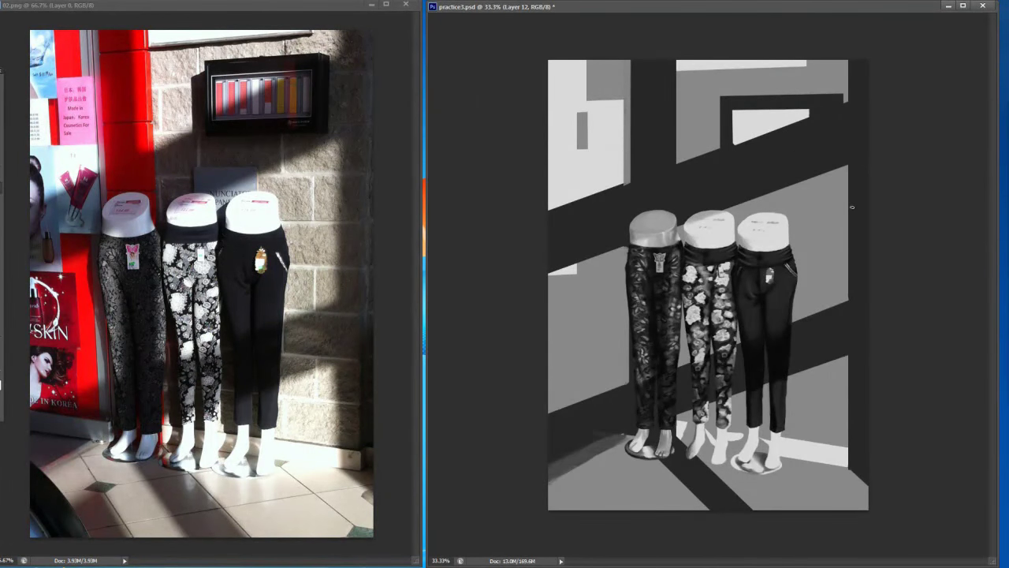
left_click_drag(610, 434, 550, 423)
mouse_move(754, 303)
left_mouse_down()
mouse_move(768, 314)
mouse_move(743, 310)
left_mouse_up()
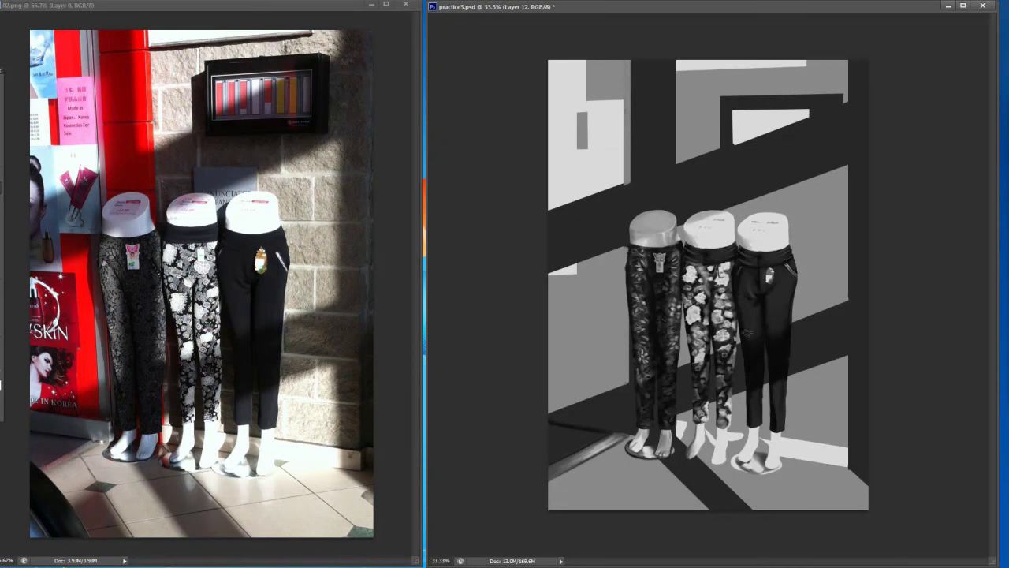
key("ctrl+minus")
key("ctrl+minus")
key("ctrl+minus")
key("ctrl+plus")
key("ctrl+plus")
key("ctrl+plus")
Lighten and refine the diagonal ledge beside the leftmost mannequin with sampled greys, adding thin darker lines
mouse_move(563, 475)
left_mouse_down()
mouse_move(604, 451)
mouse_move(563, 466)
left_mouse_up()
left_click(587, 446, "alt")
left_click(581, 453, "alt")
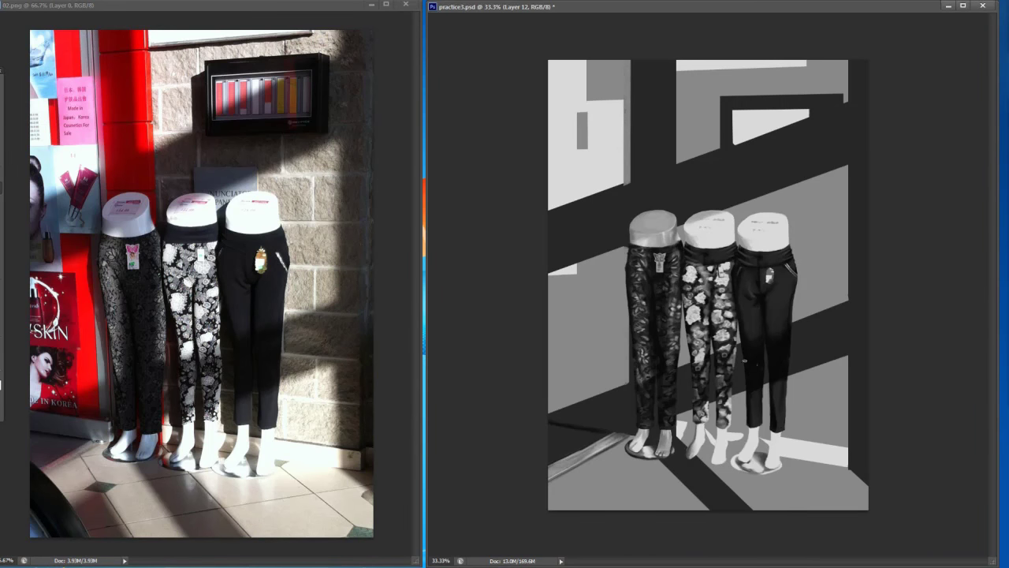
scroll(741, 367, "down", 3)
scroll(933, 301, "up", 3)
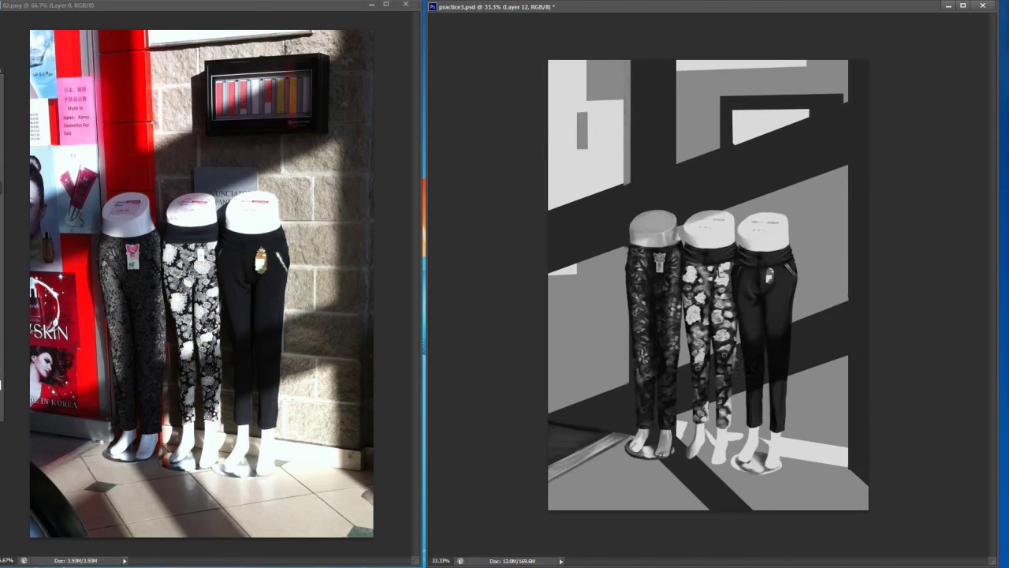
scroll(734, 361, "down", 3)
scroll(735, 361, "up", 3)
Outline the curved object in the lower-left corner of the painting, fill it with near-black and clear the selection
left_click(574, 418, "alt")
left_click(737, 347, "ctrl")
left_click(737, 344, "ctrl")
left_click_drag(550, 445, 588, 508)
mouse_move(562, 453)
left_mouse_down()
mouse_move(597, 508)
mouse_move(584, 508)
left_mouse_up()
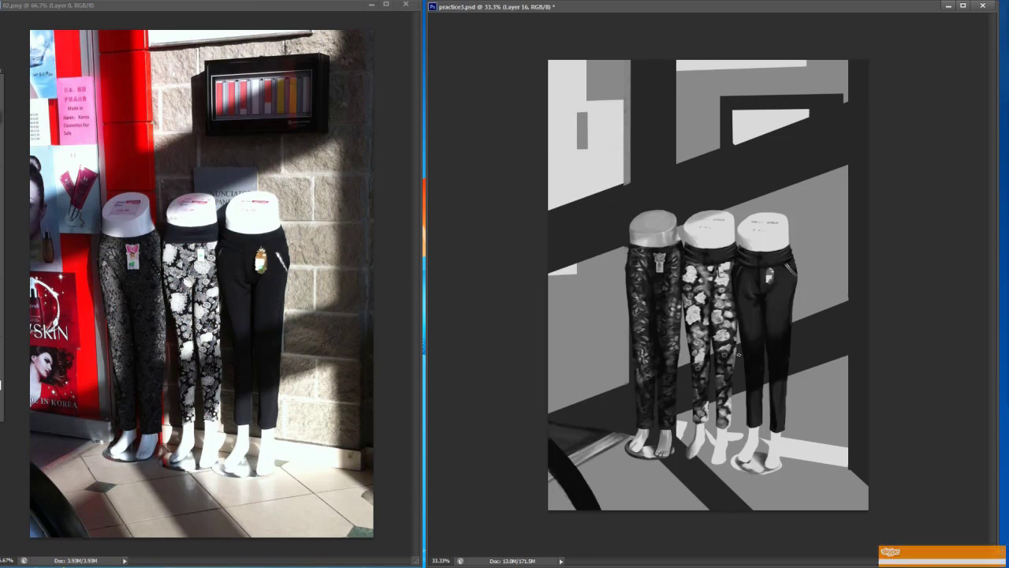
key("ctrl+d")
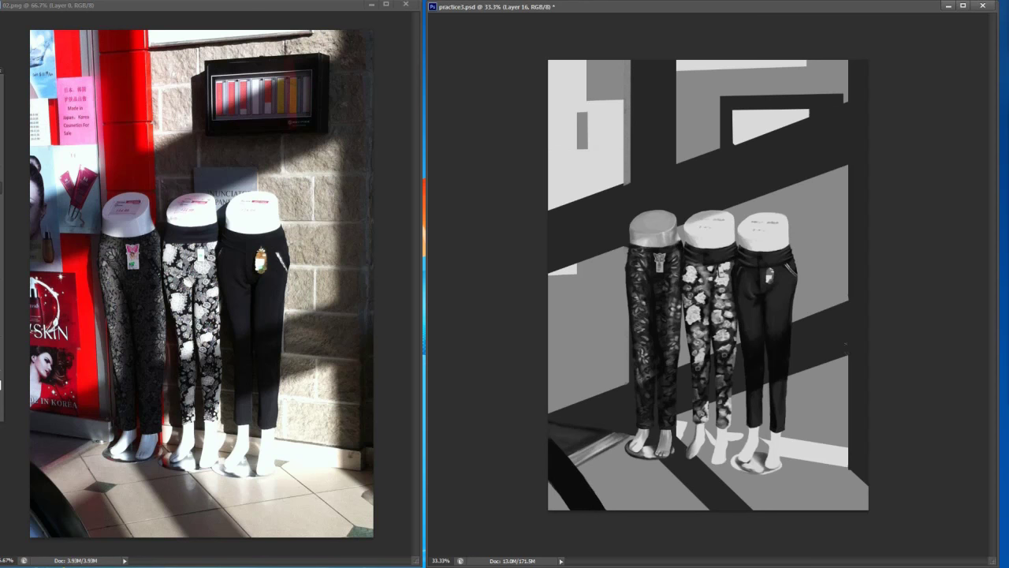
Add grey shading inside the dark curved corner object, save the file and check the whole painting
left_click(843, 352, "ctrl")
left_click(829, 349, "ctrl")
left_click_drag(549, 488, 564, 508)
left_click_drag(552, 492, 557, 503)
key("ctrl+s")
key("ctrl+minus")
key("ctrl+minus")
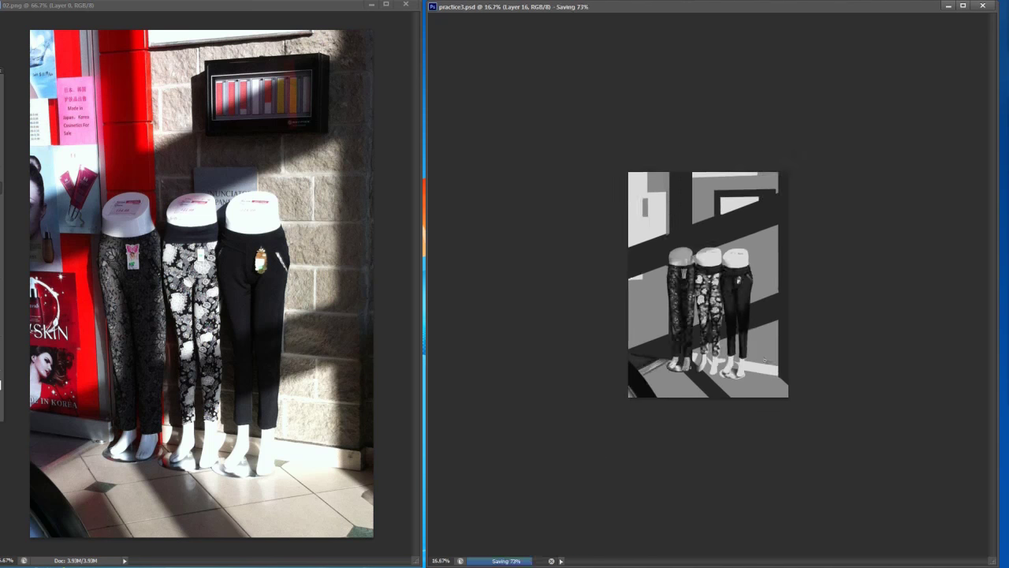
key("ctrl+plus")
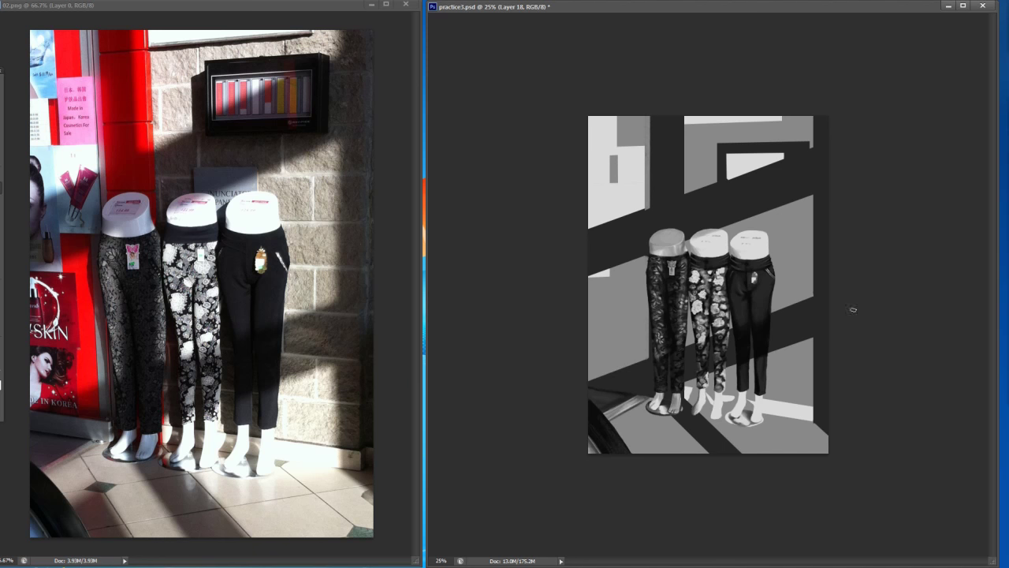
Paint and soften the diagonal cast shadows on the floor with sampled greys, adding a shadow patch near the corner object
left_click(616, 445, "alt")
left_click(783, 415, "alt")
left_click(862, 295, "alt")
left_click(729, 262, "ctrl")
mouse_move(629, 432)
left_mouse_down()
mouse_move(659, 443)
mouse_move(659, 434)
mouse_move(616, 433)
left_mouse_up()
key("e")
key("b")
mouse_move(637, 450)
left_mouse_down()
mouse_move(660, 447)
mouse_move(652, 439)
mouse_move(658, 451)
left_mouse_up()
key("e")
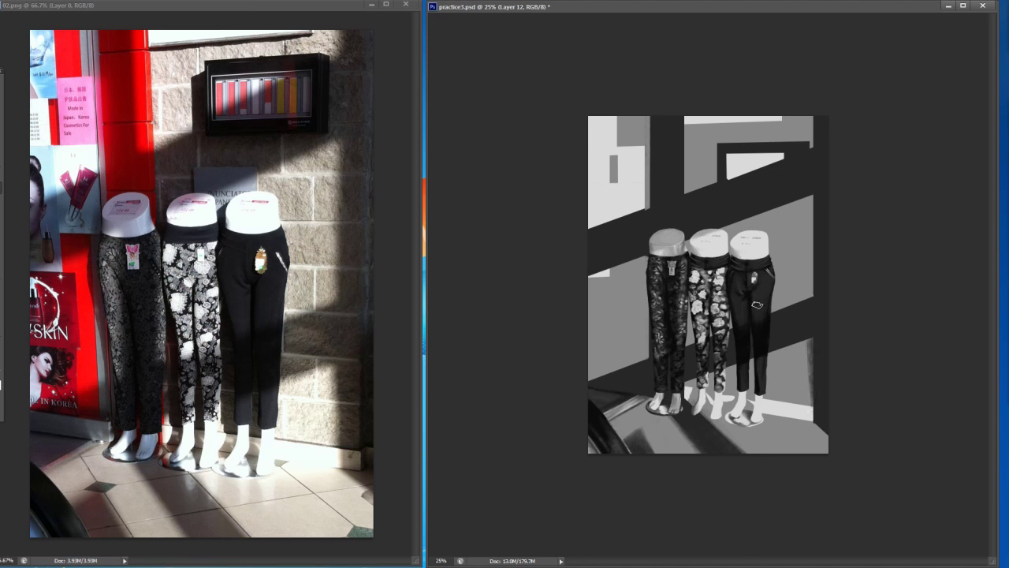
Soften the wall shadow edges beside the rightmost mannequin and paint the shadow along the leftmost mannequin's outer side
left_click_drag(820, 430, 828, 440)
left_click_drag(812, 294, 772, 311)
key("ctrl+z")
left_click_drag(807, 340, 767, 357)
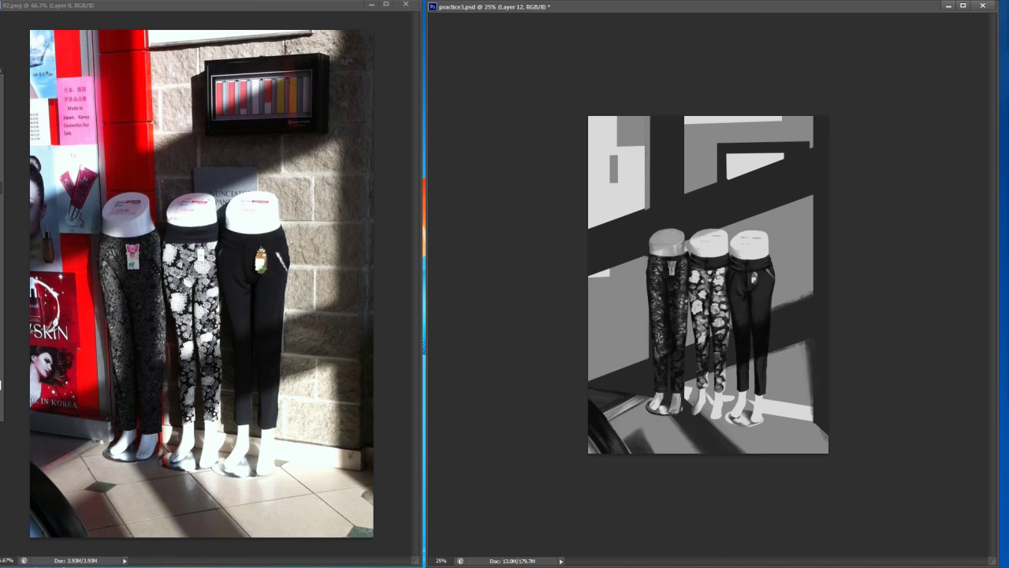
mouse_move(642, 268)
left_mouse_down()
mouse_move(647, 345)
mouse_move(643, 302)
left_mouse_up()
key("e")
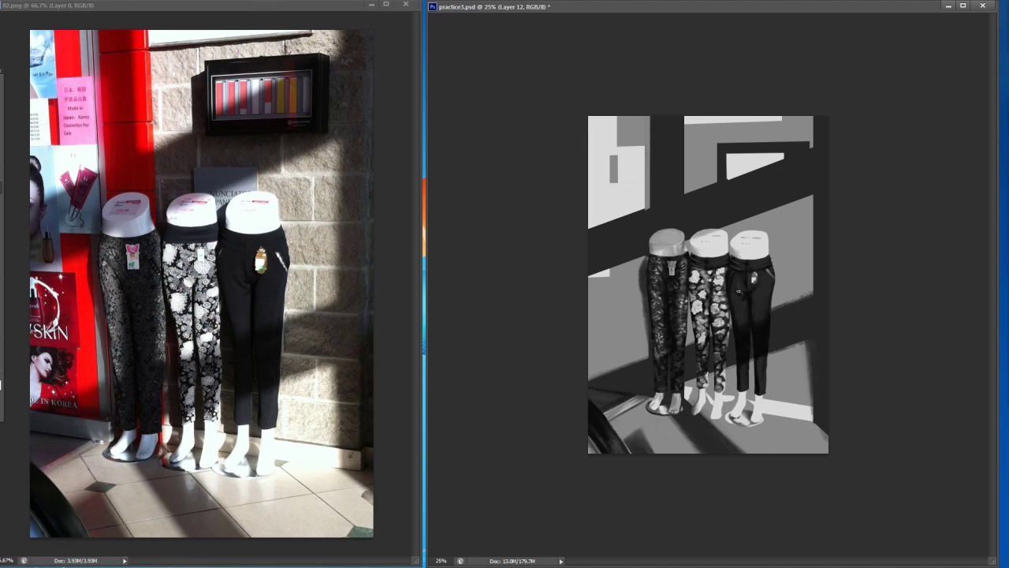
Roughen the edges of the upper wall shadows and the vertical dark band, comparing the strokes with undo and redo
key("ctrl+minus")
key("ctrl+minus")
key("ctrl+plus")
key("ctrl+plus")
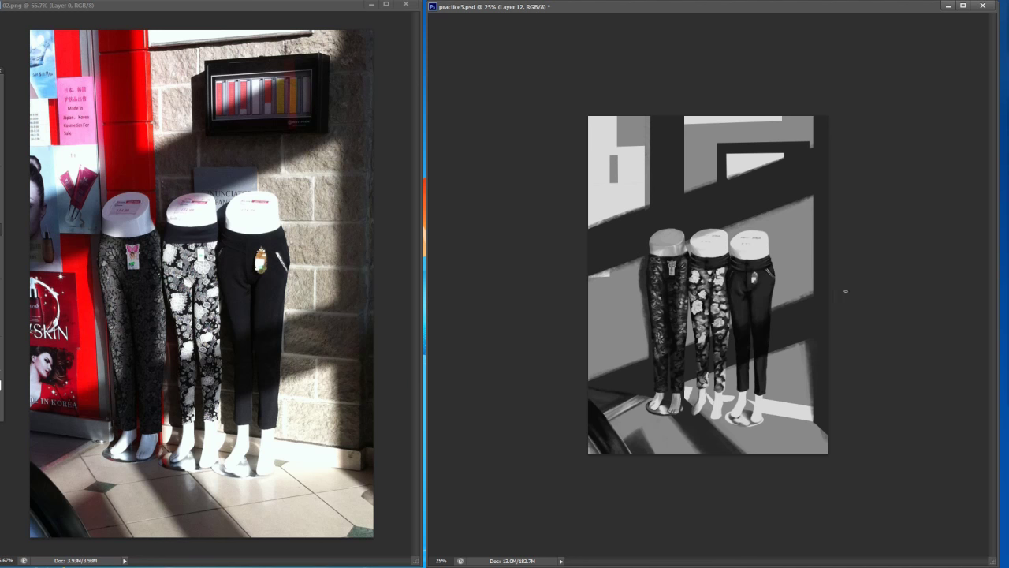
key("ctrl+alt+z")
key("ctrl+alt+z")
key("ctrl+alt+z")
key("ctrl+z")
key("ctrl+z")
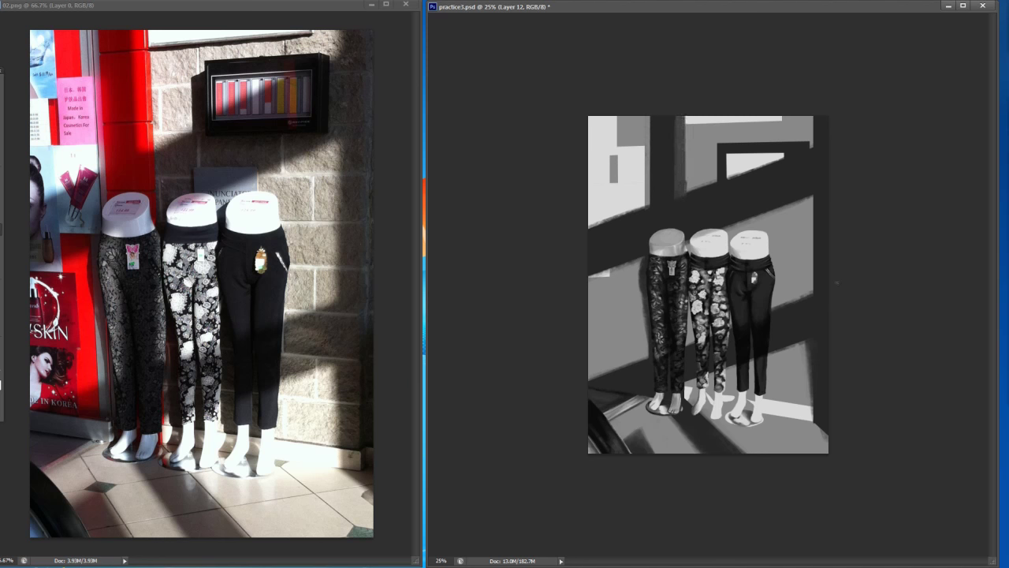
Undo the last several edge strokes on the upper wall shadows
key("ctrl+z")
key("e")
key("ctrl+alt+z")
key("ctrl+alt+z")
key("ctrl+alt+z")
key("ctrl+alt+z")
key("ctrl+alt+z")
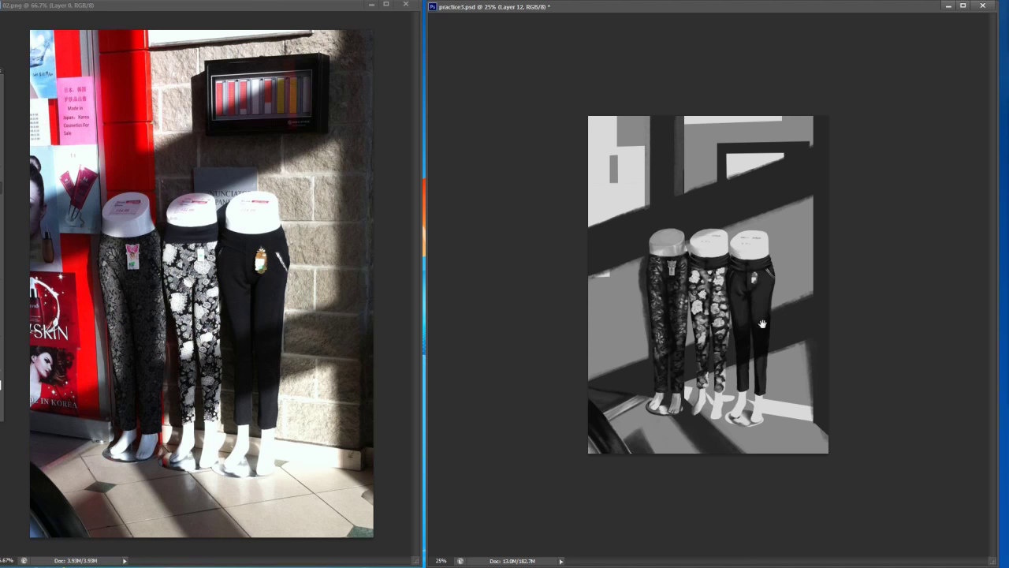
scroll(792, 345, "down", 3)
scroll(800, 322, "up", 4)
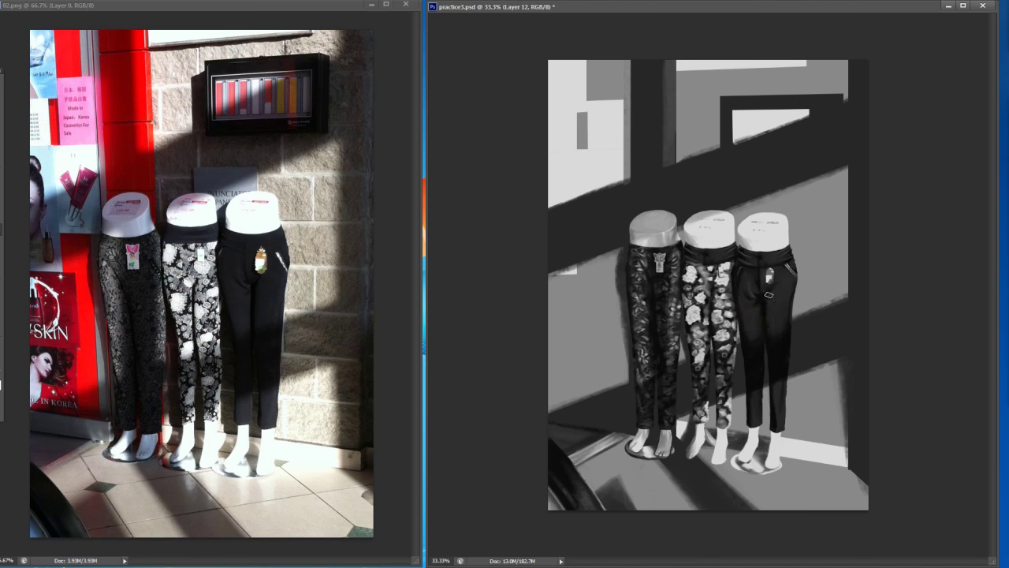
Paint the upper edge and shaded far end of the light skirting board behind the mannequins' feet
key("ctrl+minus")
key("ctrl+minus")
key("ctrl+minus")
key("ctrl+minus")
scroll(765, 314, "up", 5)
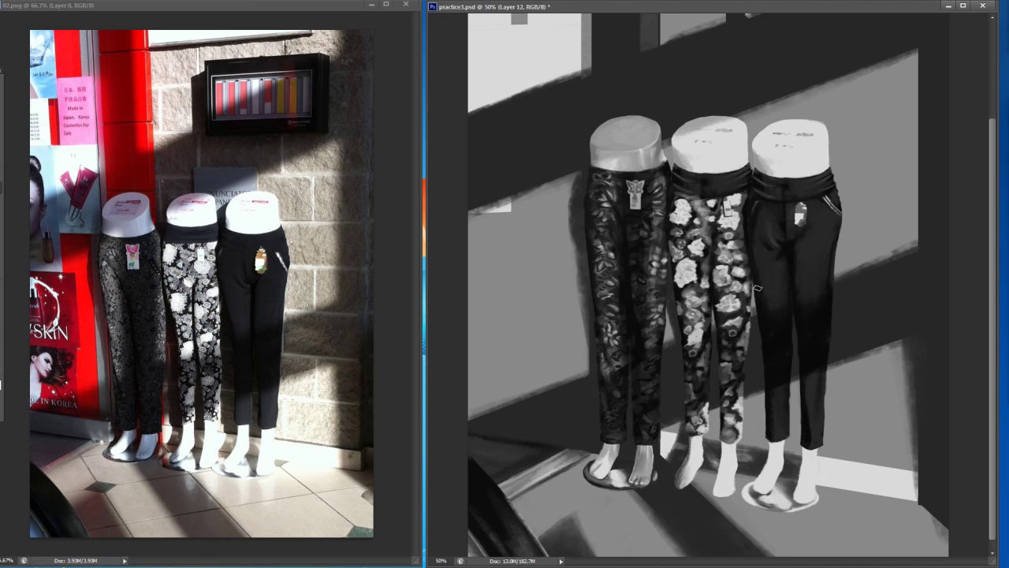
key("l")
key("Return")
key("ctrl+d")
left_click_drag(817, 458, 919, 474)
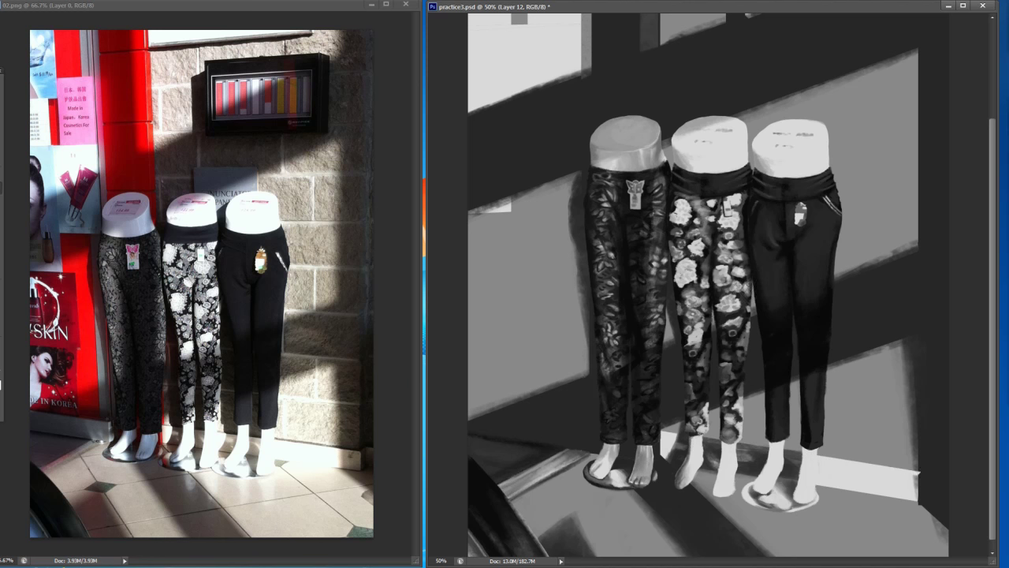
left_click_drag(748, 448, 738, 447)
key("b")
scroll(782, 299, "down", 4)
scroll(781, 297, "up", 5)
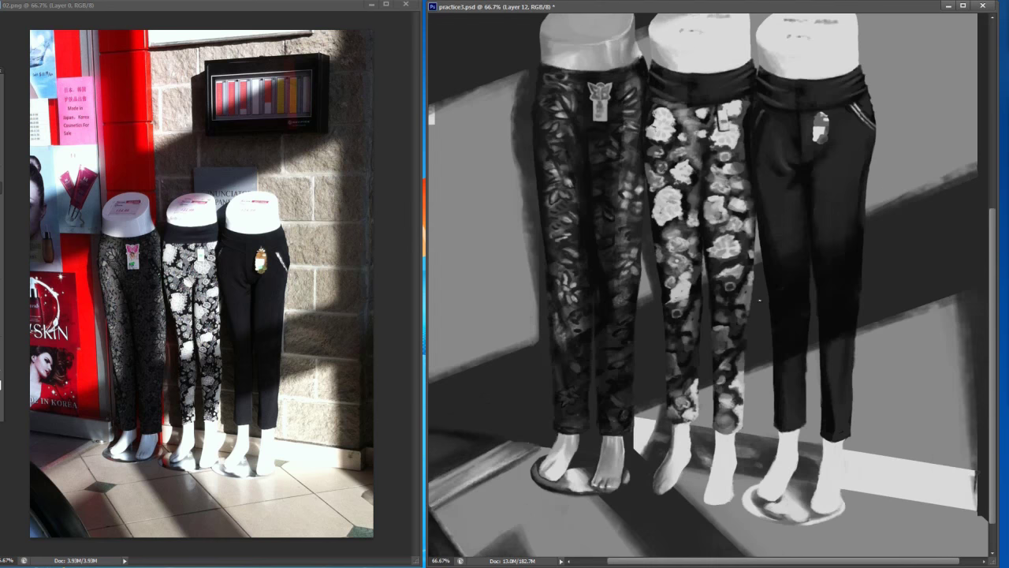
Fill a thin selected strip along the base of the light skirting board with dark grey and deselect it
scroll(760, 300, "down", 1)
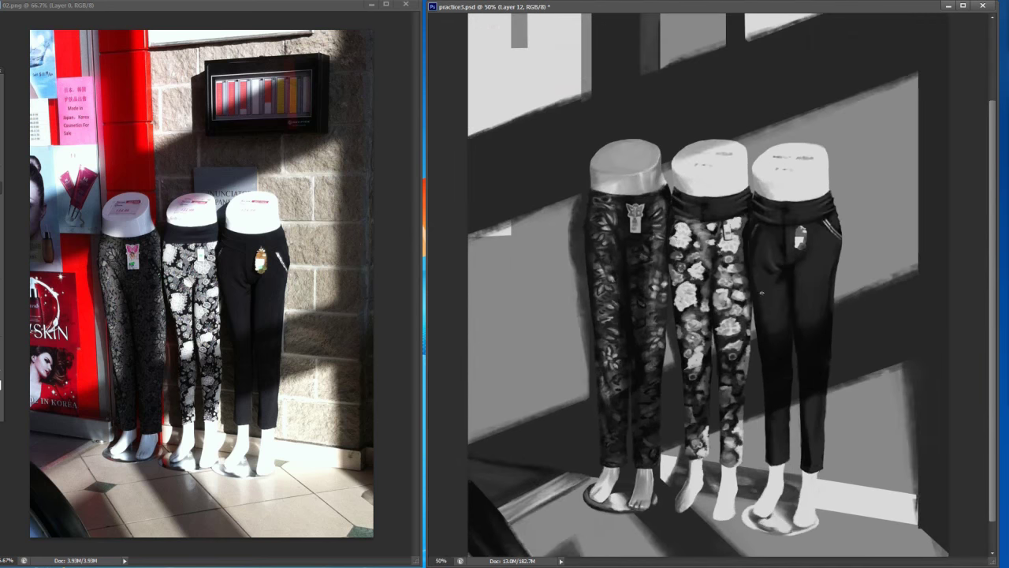
scroll(761, 296, "up", 1)
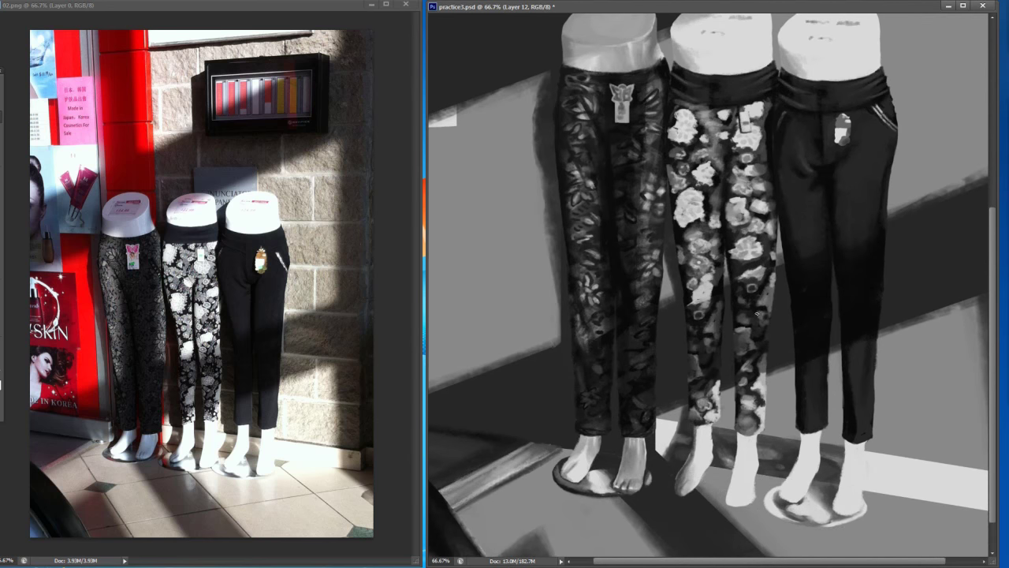
left_click_drag(854, 283, 802, 239)
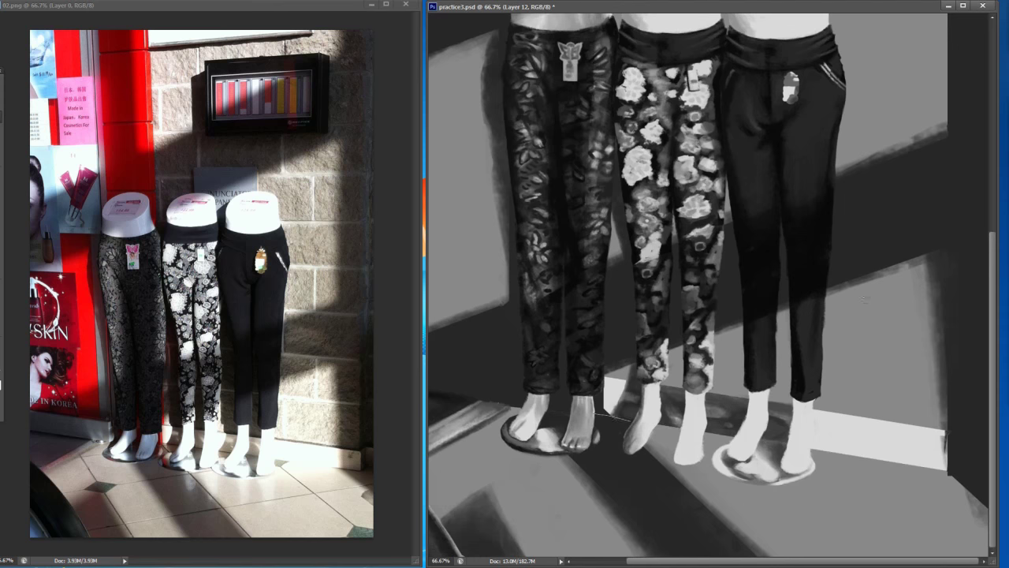
key("alt+BackSpace")
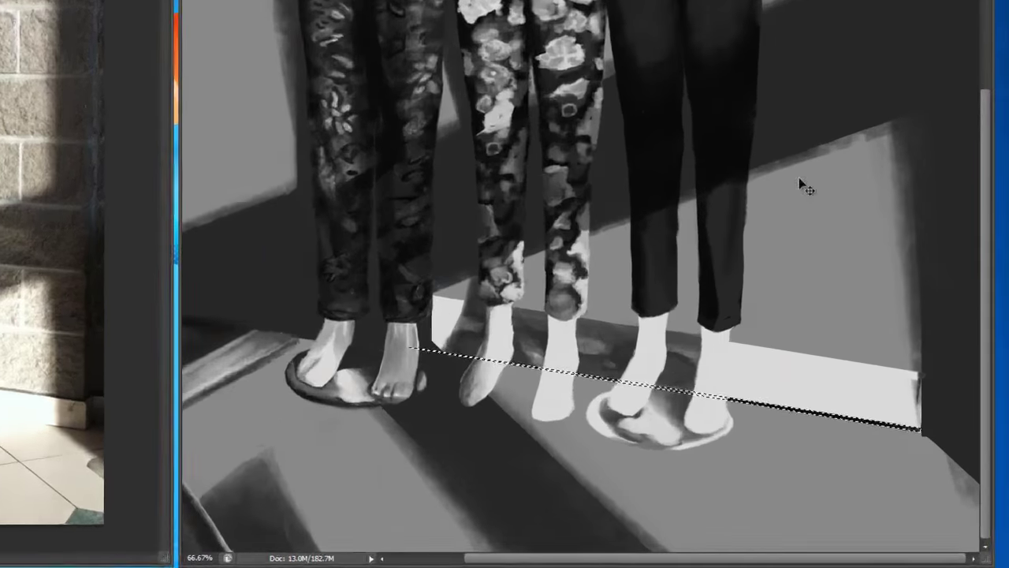
key("ctrl+d")
scroll(793, 173, "down", 3)
scroll(805, 186, "up", 2)
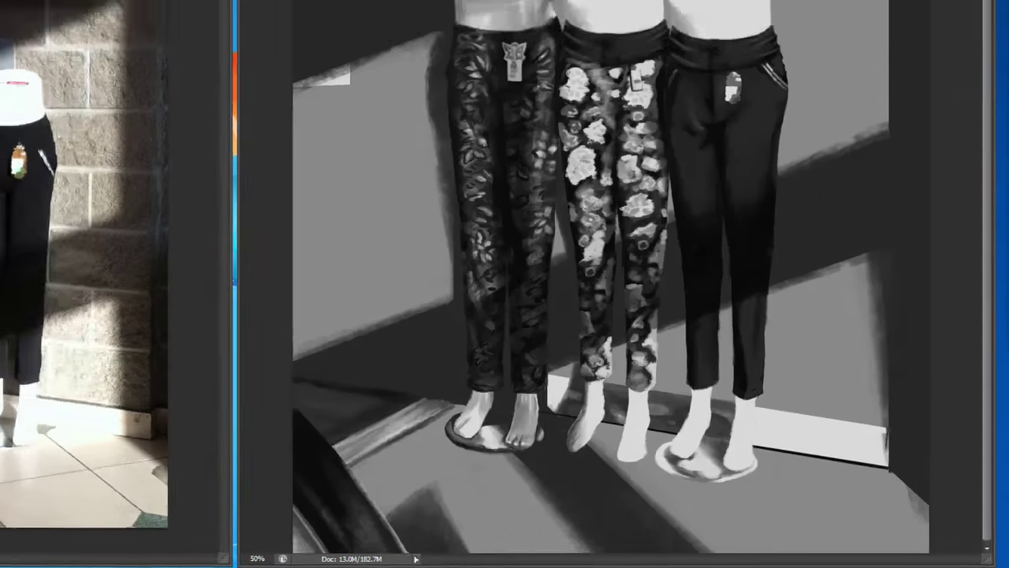
scroll(815, 200, "down", 4)
scroll(806, 191, "up", 2)
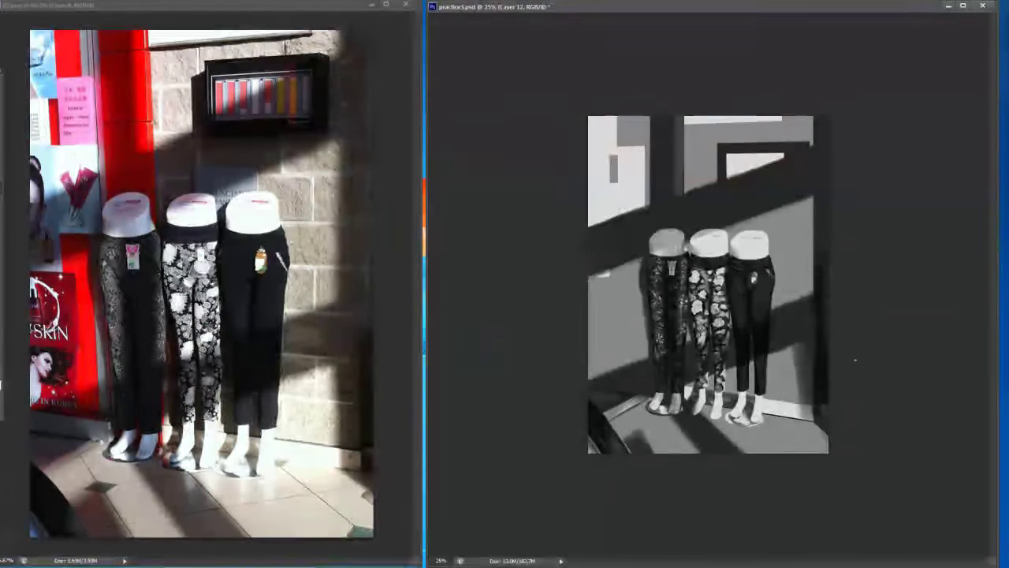
Reuse the thin strip selection to add a dark line along the top edge of the light skirting board
scroll(850, 365, "up", 3)
key("ctrl+shift+d")
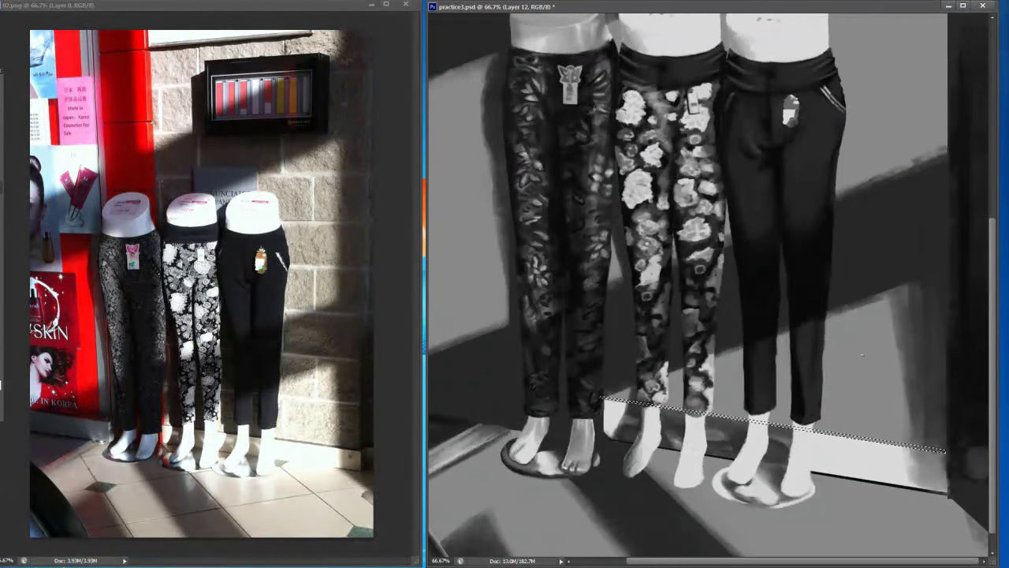
scroll(848, 357, "down", 2)
scroll(848, 356, "up", 2)
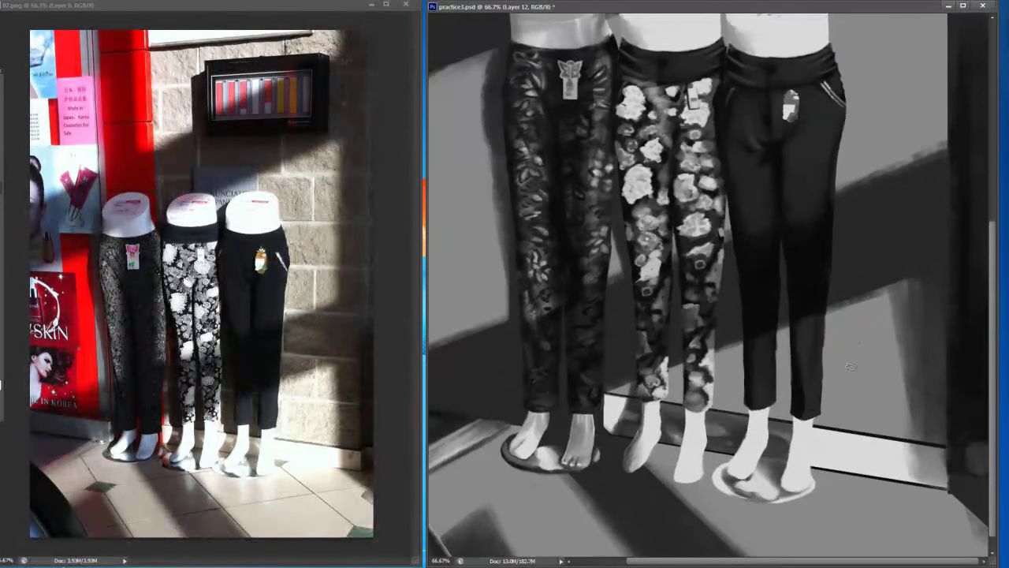
scroll(859, 320, "down", 1)
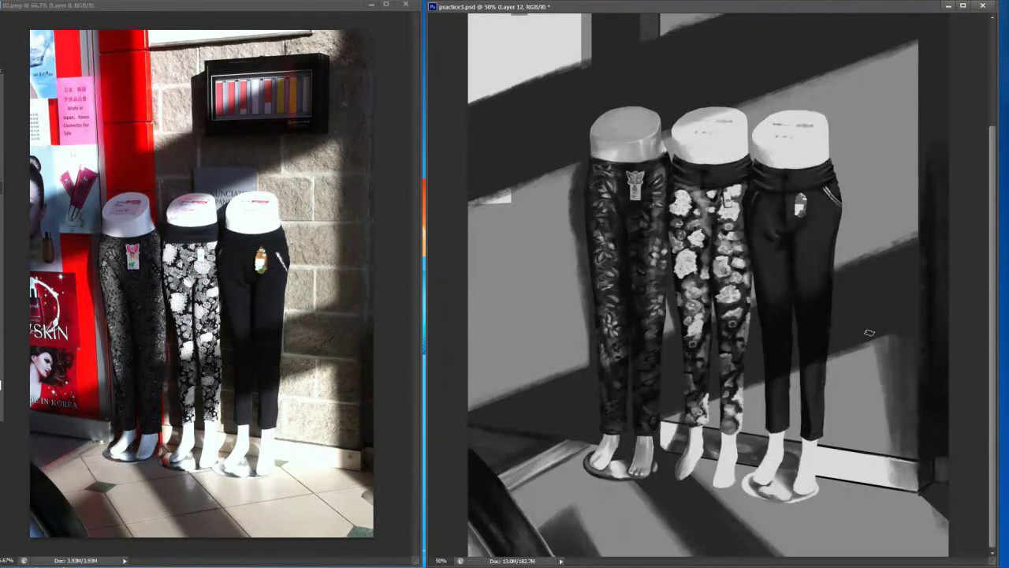
key("ctrl+minus")
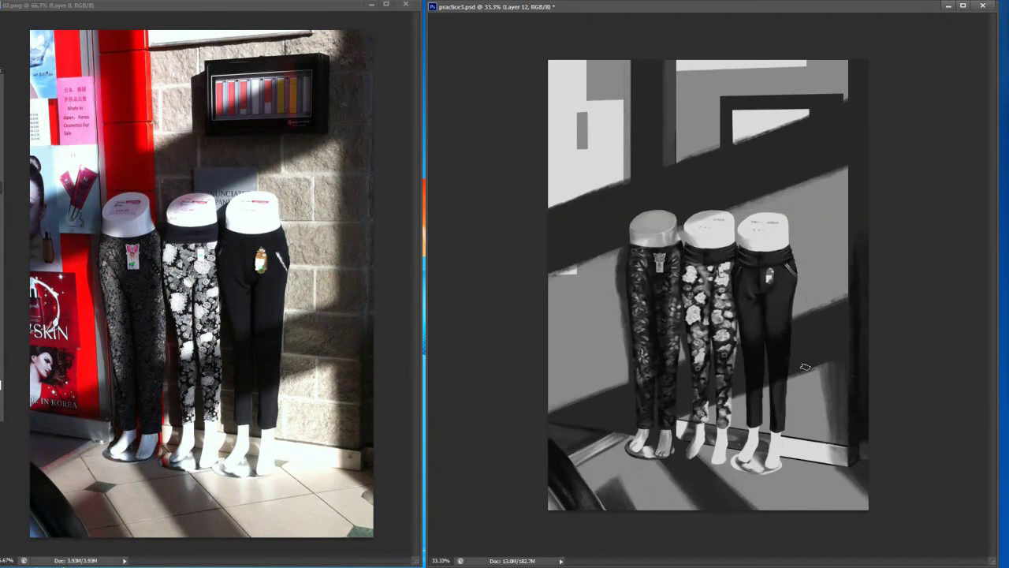
Examine the overall values of the whole painting at several magnifications against the reference photo
left_click(820, 446, "alt")
key("ctrl+minus")
key("ctrl+minus")
key("ctrl+plus")
key("ctrl+plus")
key("ctrl+minus")
key("ctrl+minus")
key("ctrl+minus")
key("ctrl+plus")
key("ctrl+plus")
key("ctrl+plus")
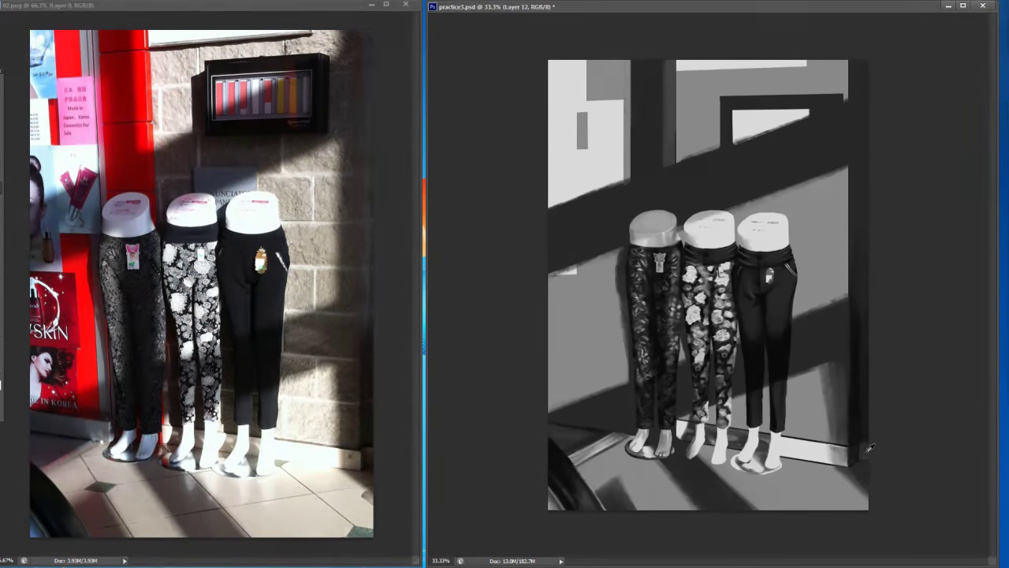
key("ctrl+minus")
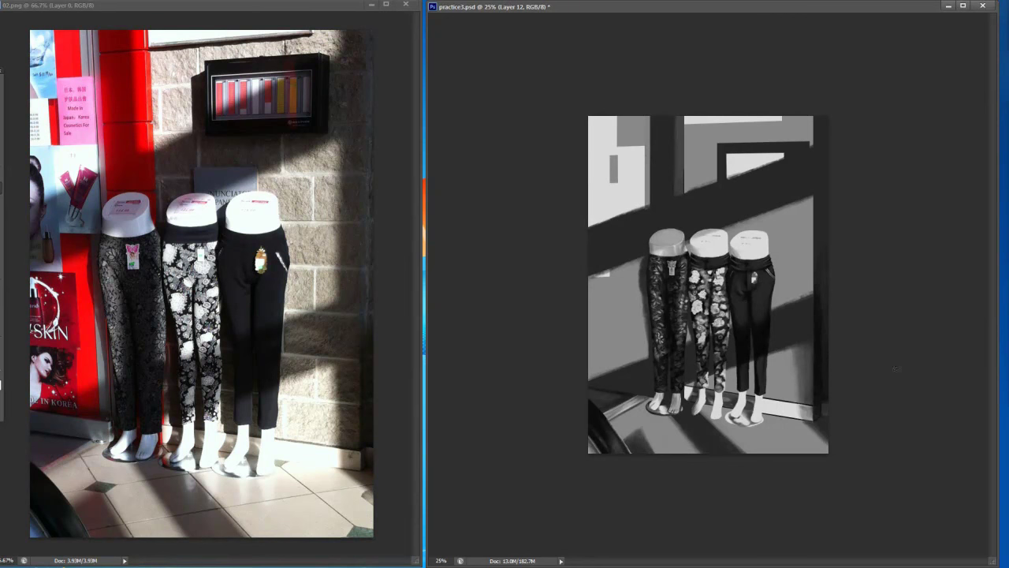
key("ctrl+plus")
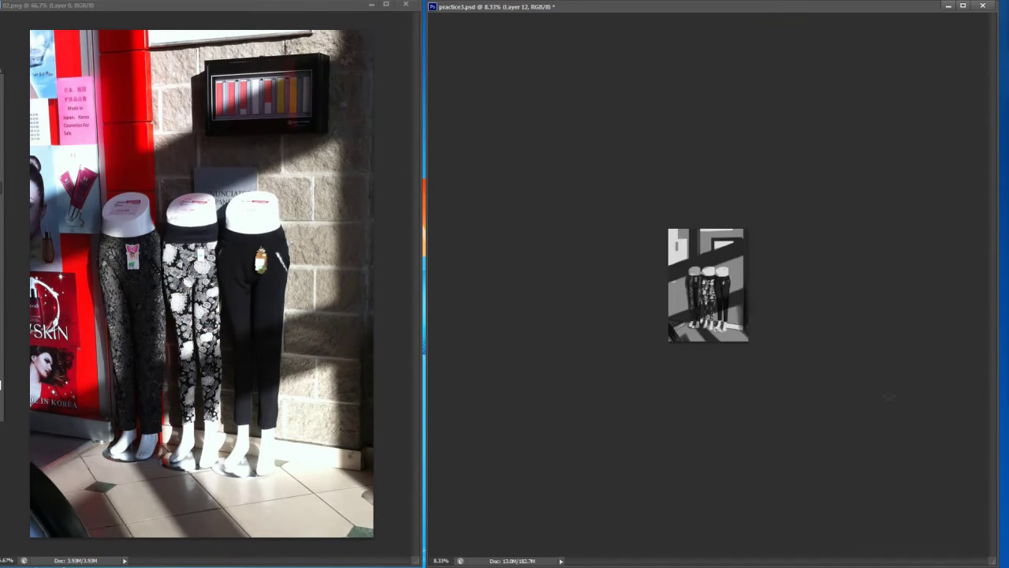
Darken the wall's far-right edge on a new layer, softening where the lit areas meet the dark column with sampled greys
left_click_drag(864, 472, 868, 384)
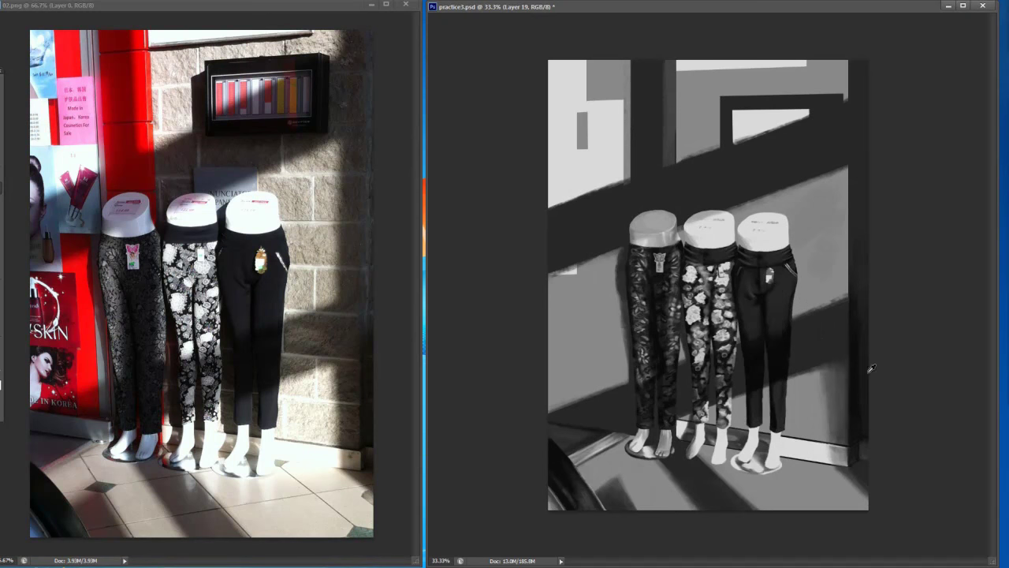
left_click_drag(841, 170, 839, 299)
left_click_drag(843, 63, 836, 96)
mouse_move(839, 197)
left_mouse_down()
mouse_move(839, 301)
mouse_move(829, 265)
left_mouse_up()
left_click(816, 72, "alt")
left_click_drag(826, 63, 831, 93)
left_click_drag(830, 63, 830, 98)
left_click_drag(844, 185, 845, 290)
left_click(841, 245, "alt")
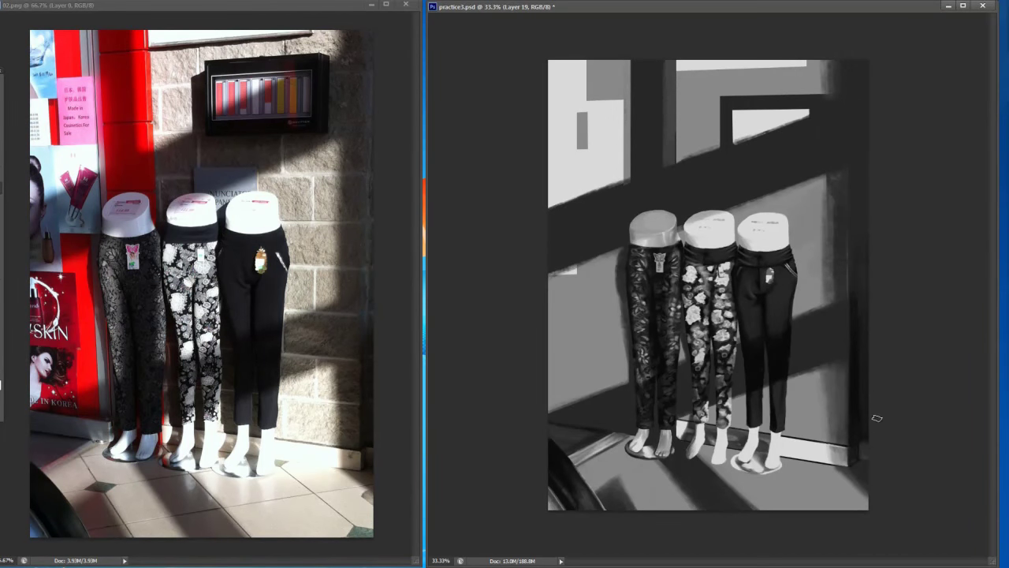
Undo the last softening strokes along the right edge of the upper lit wall patch
left_click_drag(820, 181, 820, 282)
key("ctrl+alt+z")
key("ctrl+alt+z")
key("ctrl+alt+z")
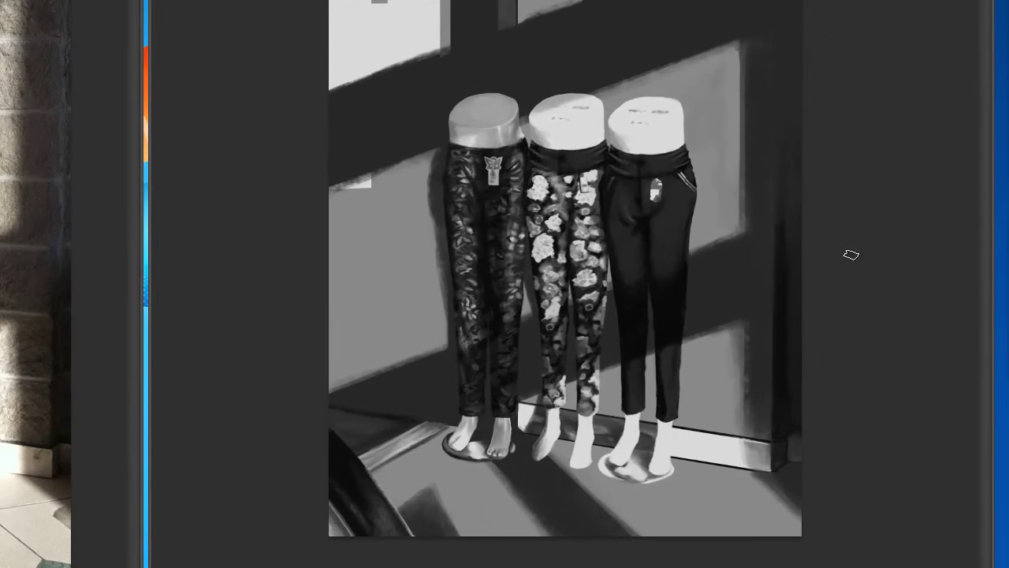
Rework the right edge of the lower lit wall patch against the dark column with sampled grey, and clear the selection
left_click_drag(822, 328, 817, 388)
left_click_drag(831, 425, 826, 400)
left_click(762, 391, "alt")
left_click_drag(744, 439, 743, 351)
left_click(744, 346)
left_click(742, 436)
left_click(769, 440)
double_click(774, 379)
left_click_drag(755, 436, 756, 399)
key("ctrl+d")
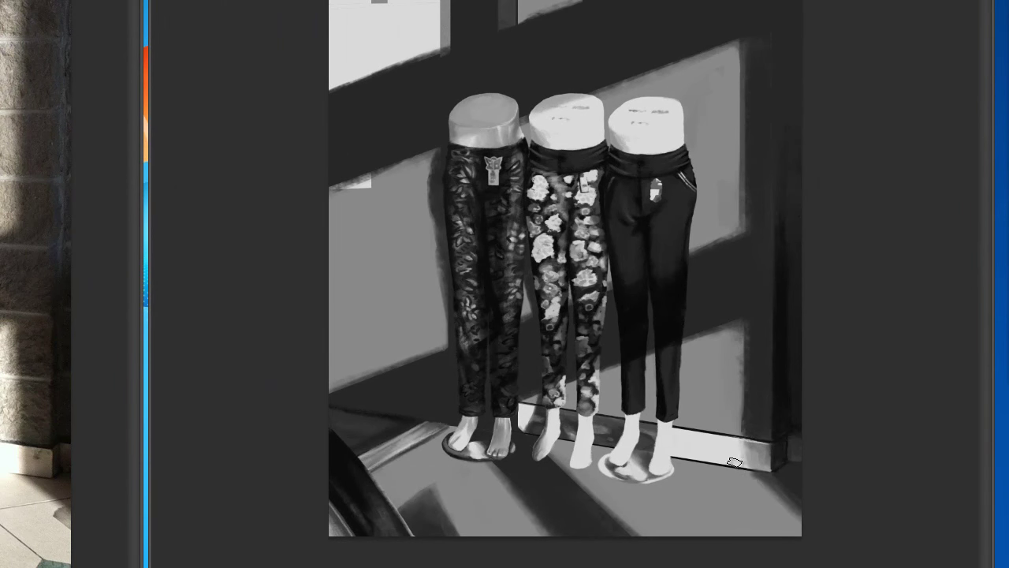
scroll(739, 459, "down", 2)
scroll(733, 460, "up", 2)
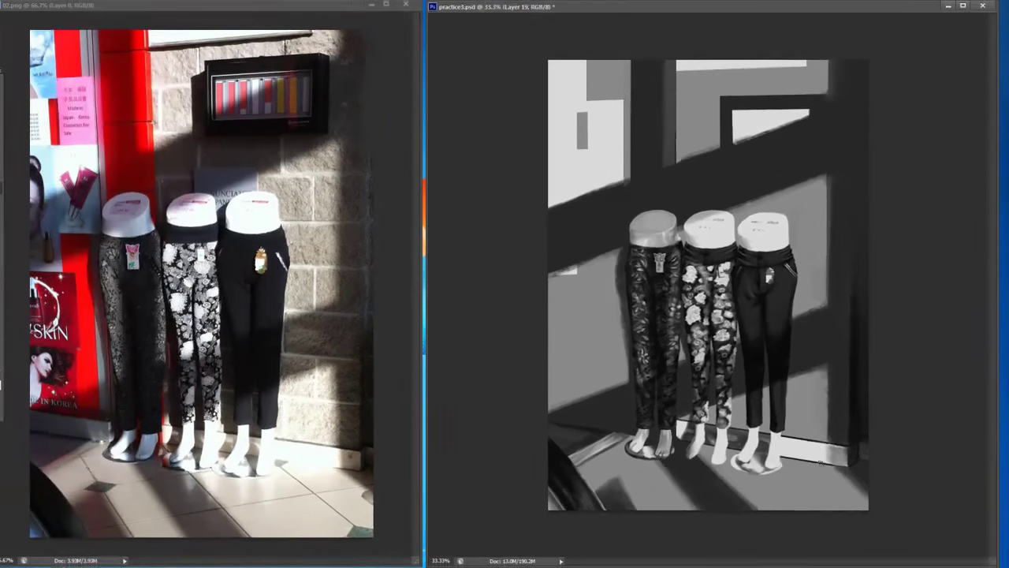
Shade the right side of the narrow vertical pillar beside the upper lit wall, giving it a thin lighter edge
key("ctrl+minus")
key("ctrl+minus")
key("ctrl+plus")
key("ctrl+plus")
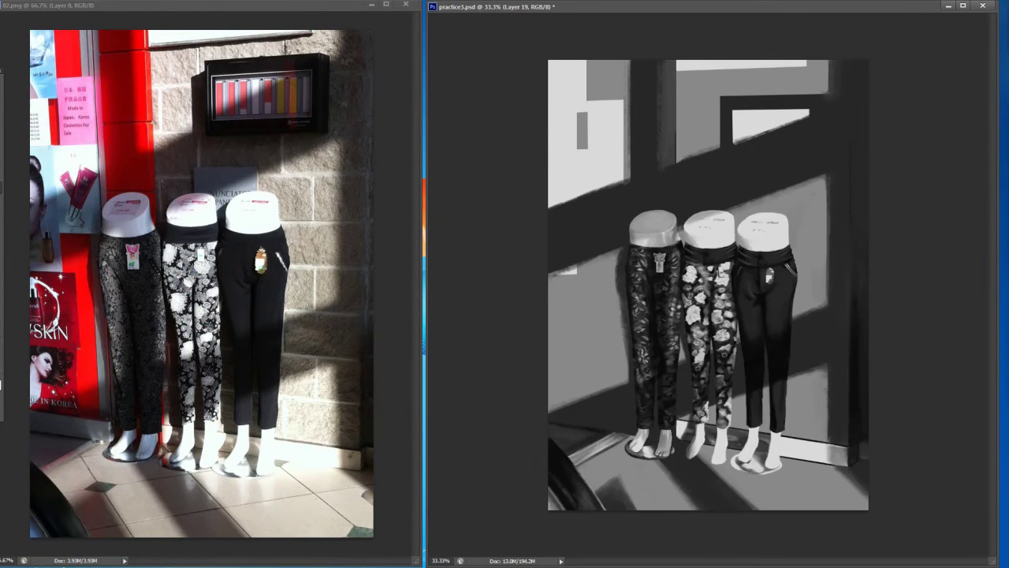
left_click_drag(679, 61, 677, 174)
key("ctrl+z")
key("ctrl+z")
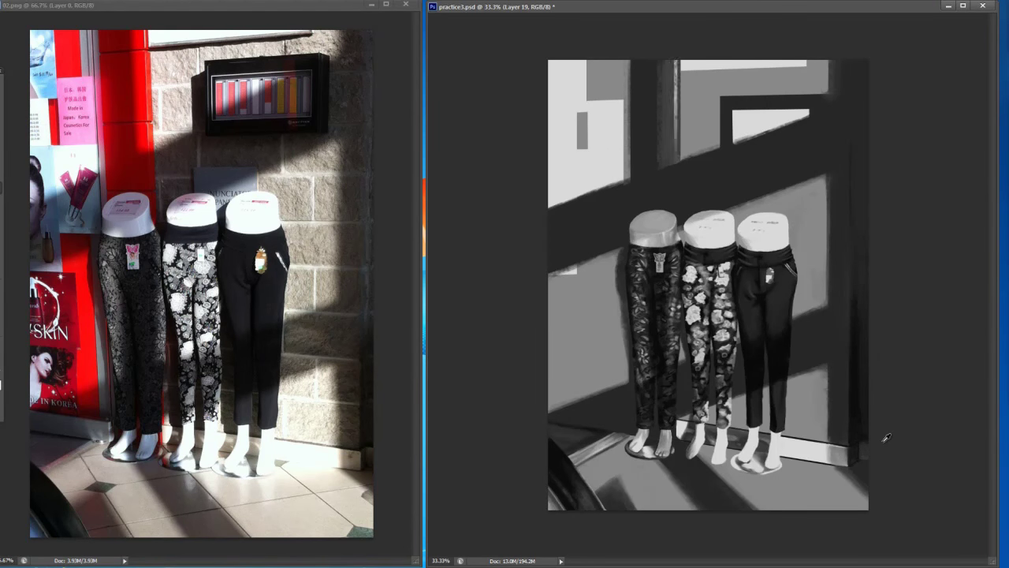
left_click_drag(676, 62, 675, 133)
left_click_drag(659, 74, 679, 73)
Draw a thin dark horizontal seam across the upper part of the vertical pillar
key("ctrl+plus")
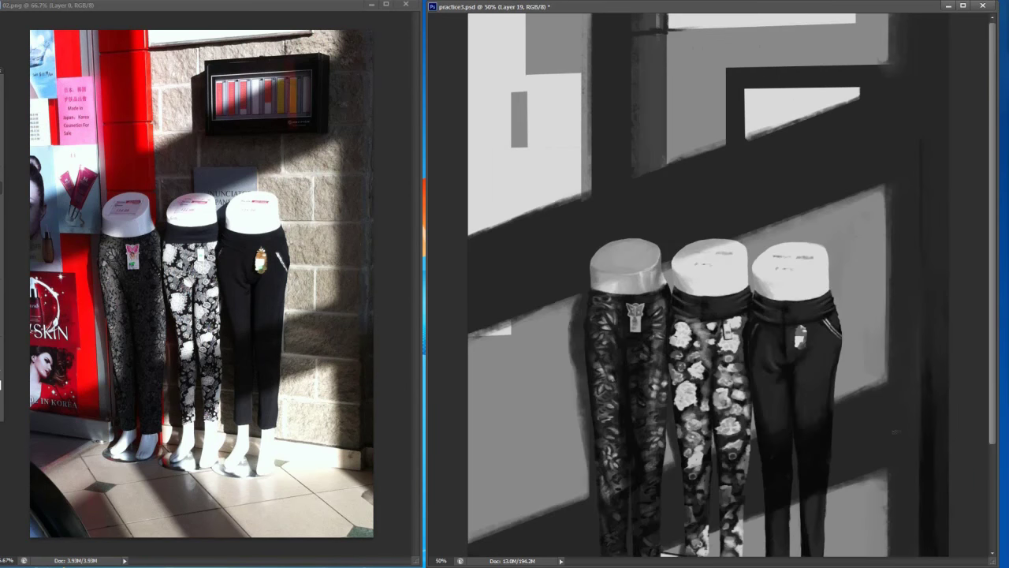
mouse_move(632, 31)
left_mouse_down()
mouse_move(597, 32)
mouse_move(660, 34)
left_mouse_up()
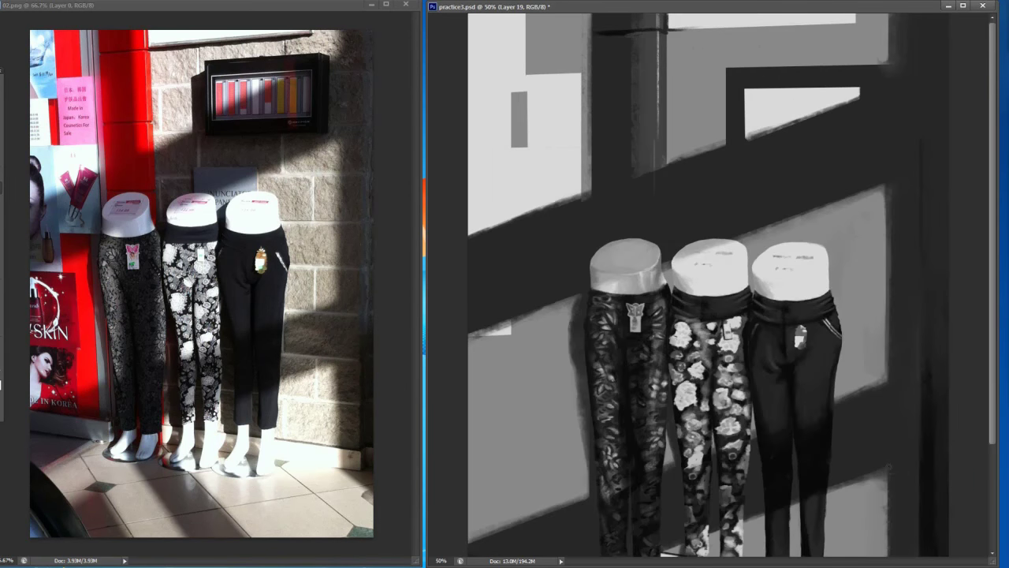
key("ctrl+minus")
key("ctrl+minus")
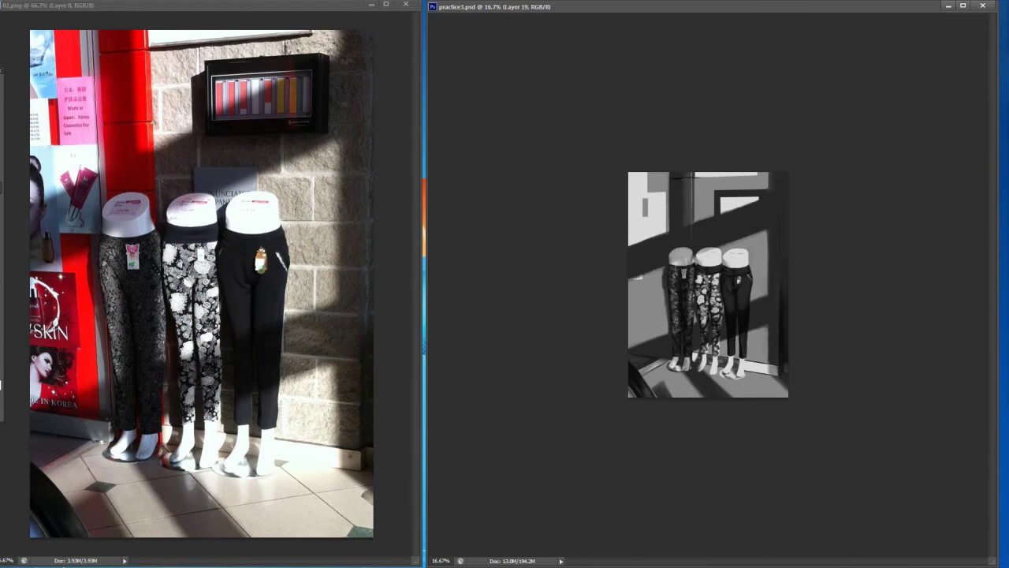
key("ctrl+plus")
Add a thin dark line under the bright strip at the top of the wall, comparing the painting with and without it
mouse_move(683, 69)
left_mouse_down()
mouse_move(793, 69)
mouse_move(781, 67)
left_mouse_up()
key("ctrl+alt+z")
key("ctrl+alt+z")
key("ctrl+alt+z")
key("ctrl+z")
key("ctrl+z")
key("ctrl+z")
key("ctrl+z")
key("ctrl+z")
key("ctrl+z")
key("ctrl+z")
key("ctrl+z")
key("ctrl+z")
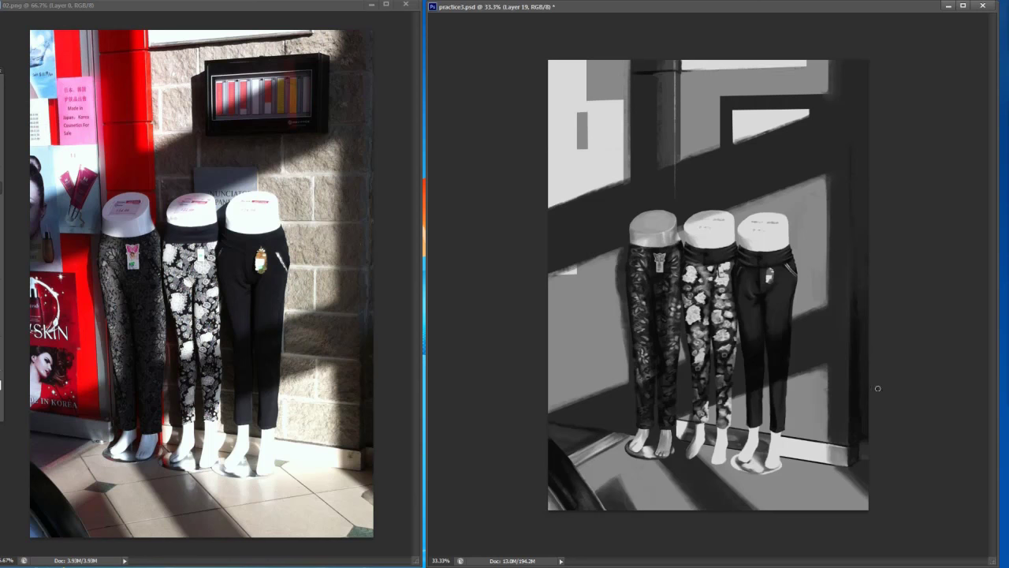
key("ctrl+z")
key("ctrl+z")
key("ctrl+z")
key("ctrl+z")
key("ctrl+z")
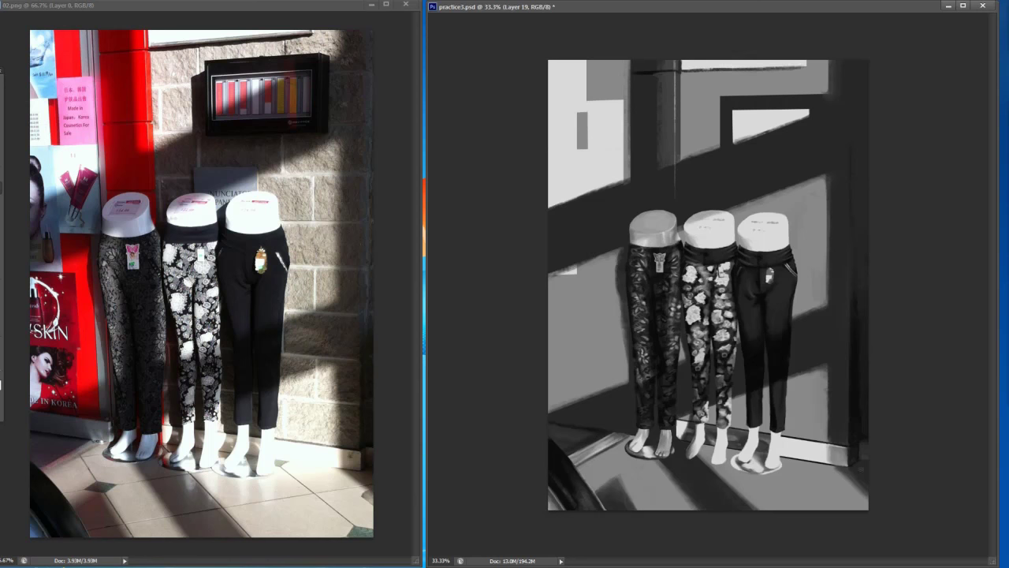
key("ctrl+z")
key("ctrl+z")
key("ctrl+z")
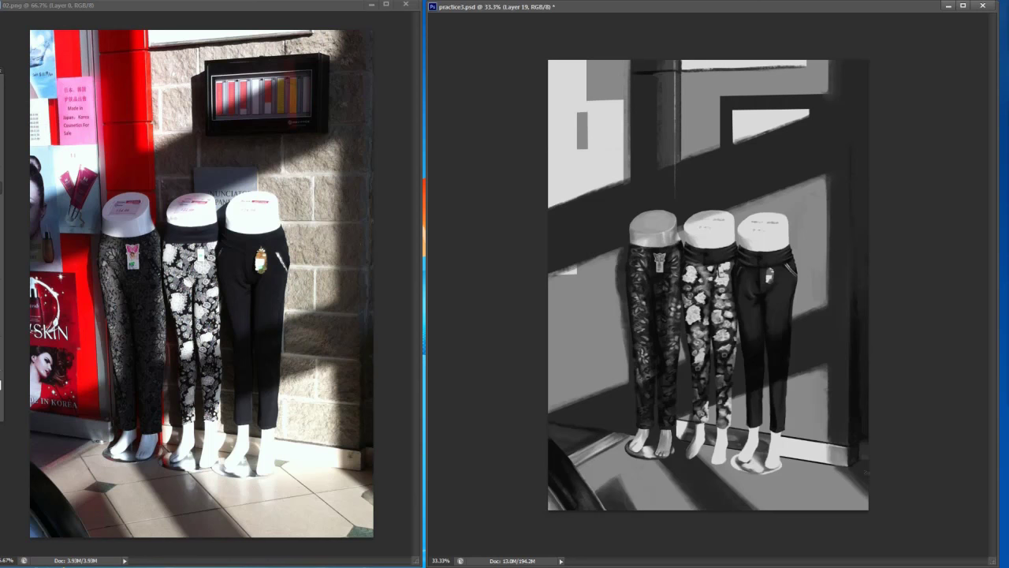
key("ctrl+z")
key("ctrl+z")
Vary the tones of the lit wall areas with sampled greys and deepen the diagonal shadow band between them
left_click(711, 83, "alt")
left_click_drag(775, 85, 820, 74)
mouse_move(727, 86)
left_mouse_down()
mouse_move(697, 118)
mouse_move(721, 126)
left_mouse_up()
key("ctrl+z")
left_click_drag(762, 169, 837, 126)
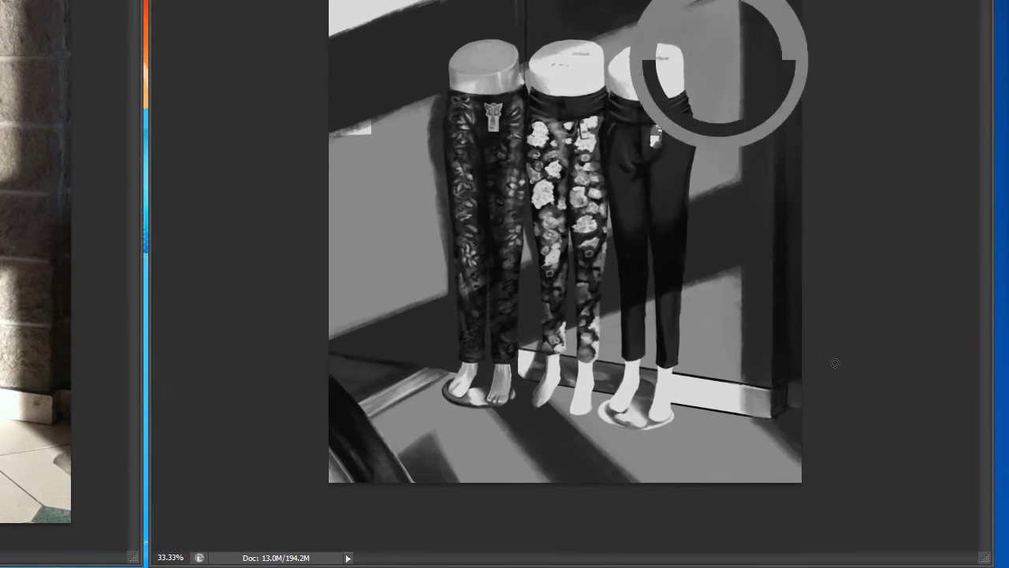
mouse_move(684, 343)
left_mouse_down()
mouse_move(718, 304)
mouse_move(732, 331)
left_mouse_up()
mouse_move(793, 402)
left_mouse_down()
mouse_move(781, 405)
mouse_move(846, 383)
left_mouse_up()
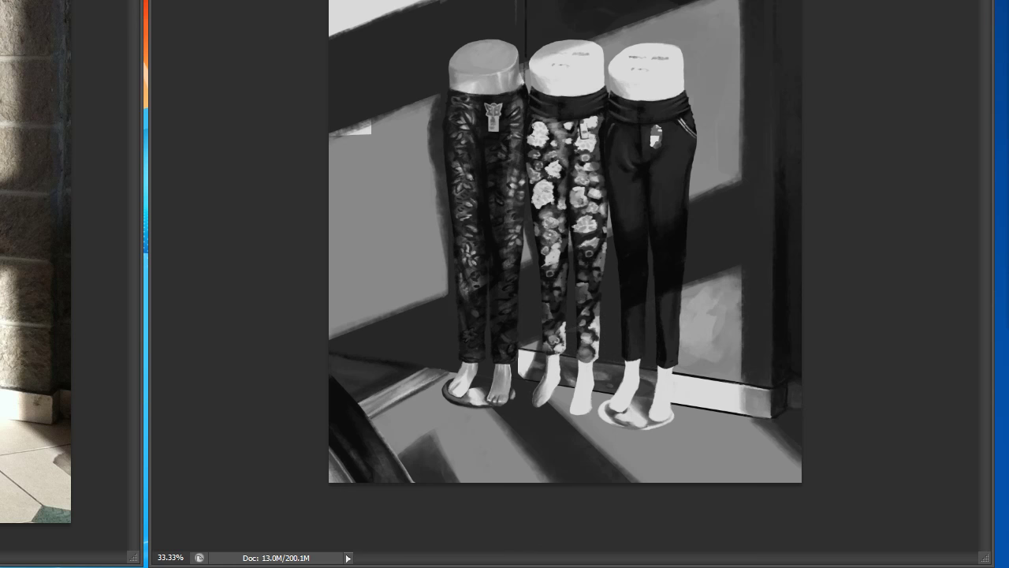
Examine the overall balance of the new wall tones at several magnifications against the reference photo
key("ctrl+minus")
key("ctrl+minus")
key("ctrl+minus")
key("ctrl+plus")
key("ctrl+plus")
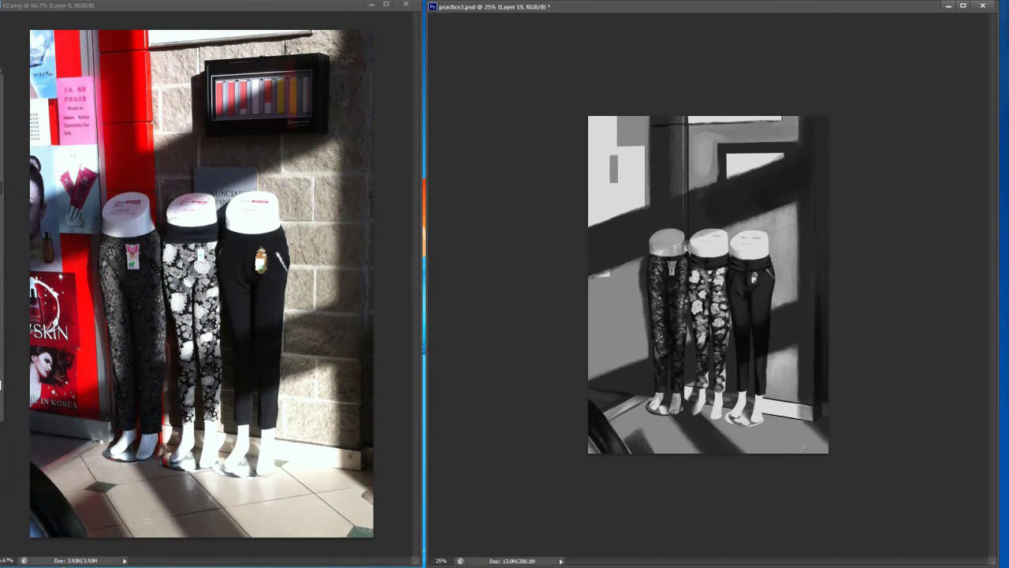
key("ctrl+minus")
key("ctrl+minus")
key("ctrl+plus")
key("ctrl+plus")
key("ctrl+plus")
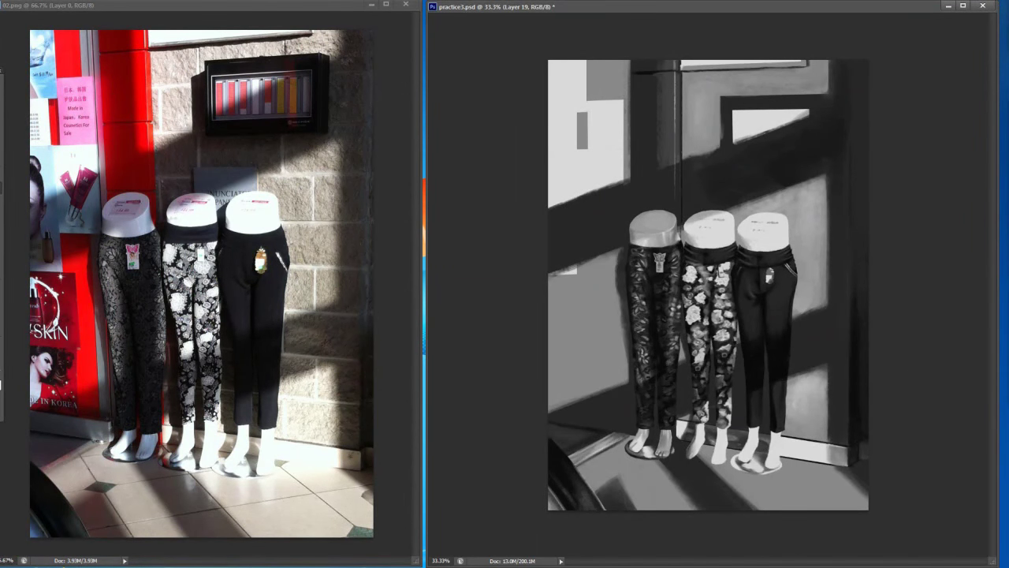
Give the bright strip at the top of the wall a grey inner border and dark frame edge, and clear the selection
key("ctrl+plus")
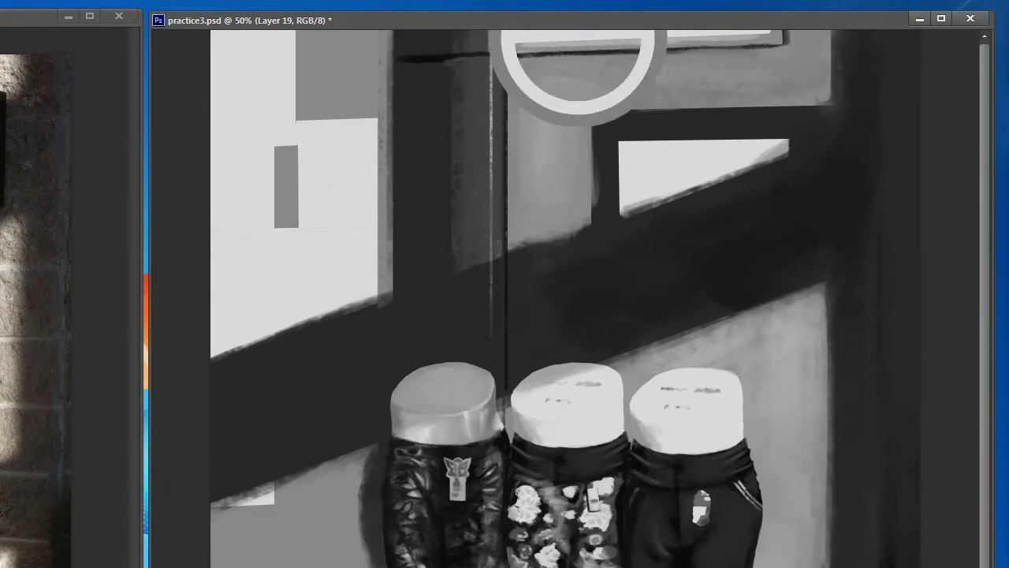
key("ctrl+minus")
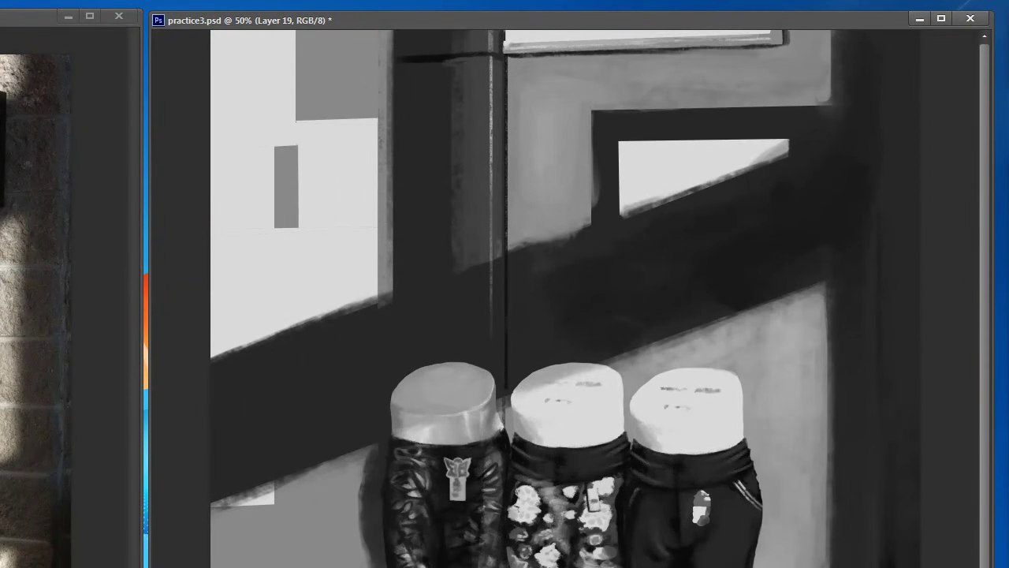
left_click_drag(775, 20, 774, 35)
left_click(773, 55, "alt")
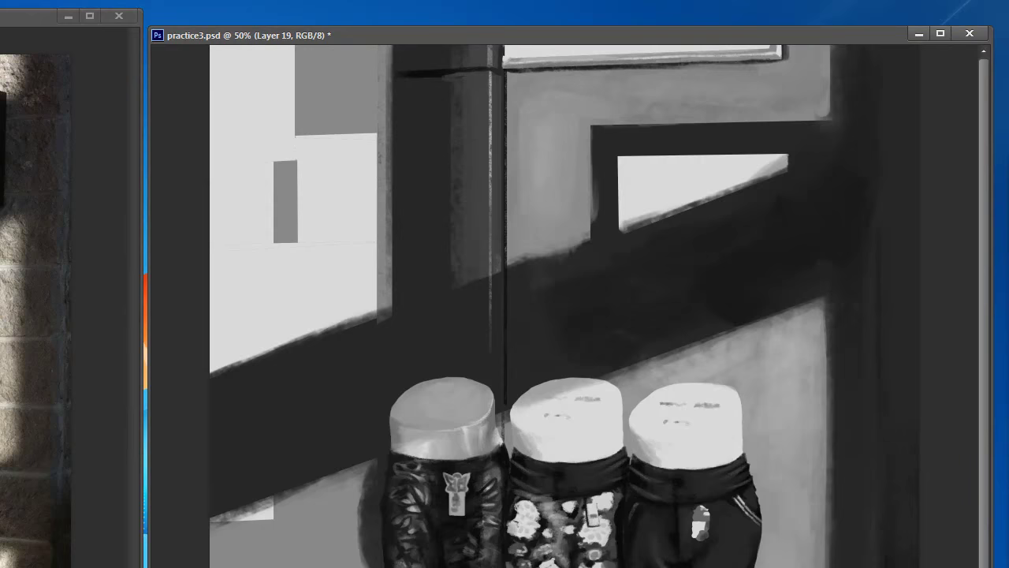
key("ctrl+minus")
key("ctrl+plus")
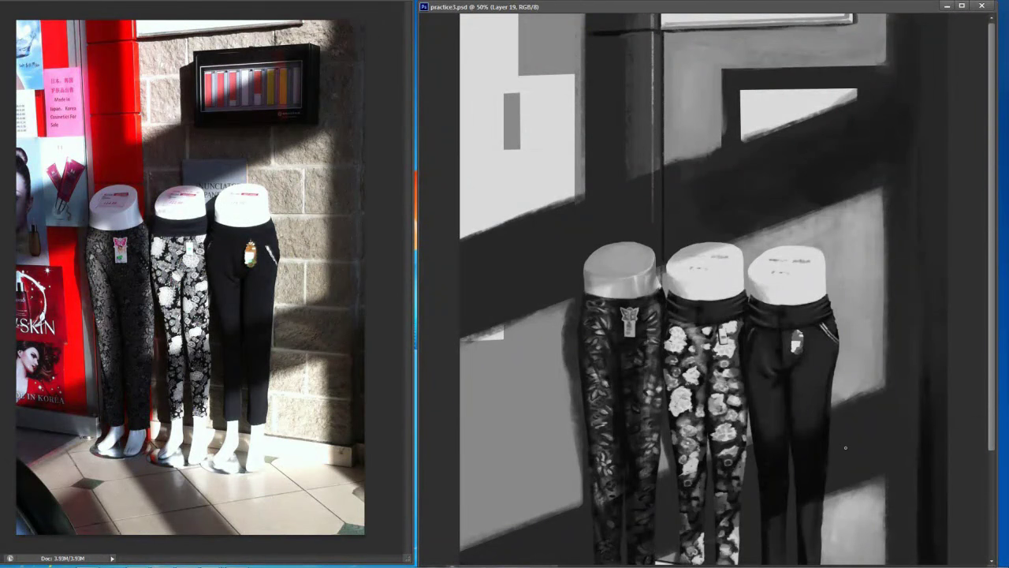
left_click_drag(837, 445, 847, 443)
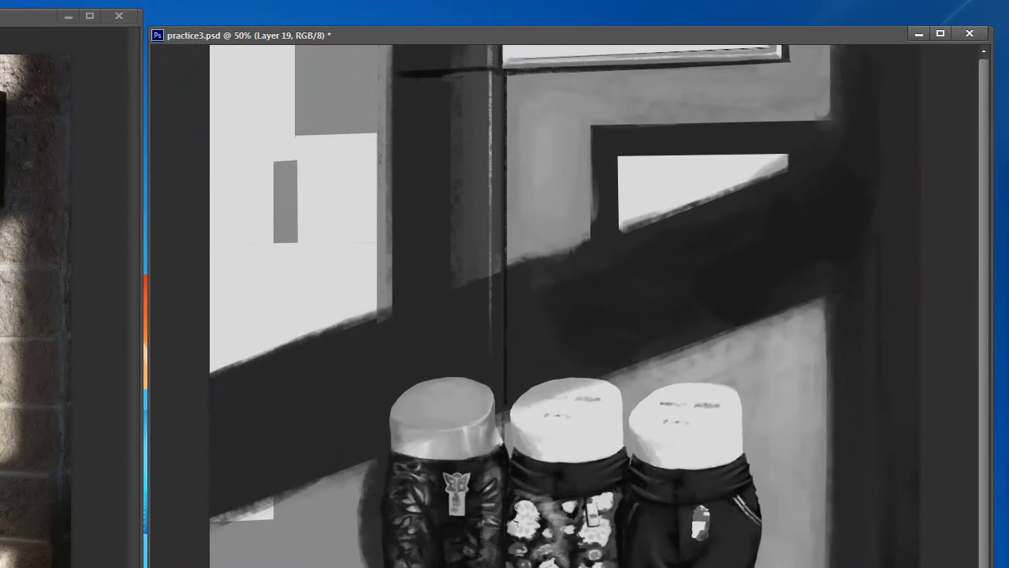
left_click(769, 47)
key("ctrl+d")
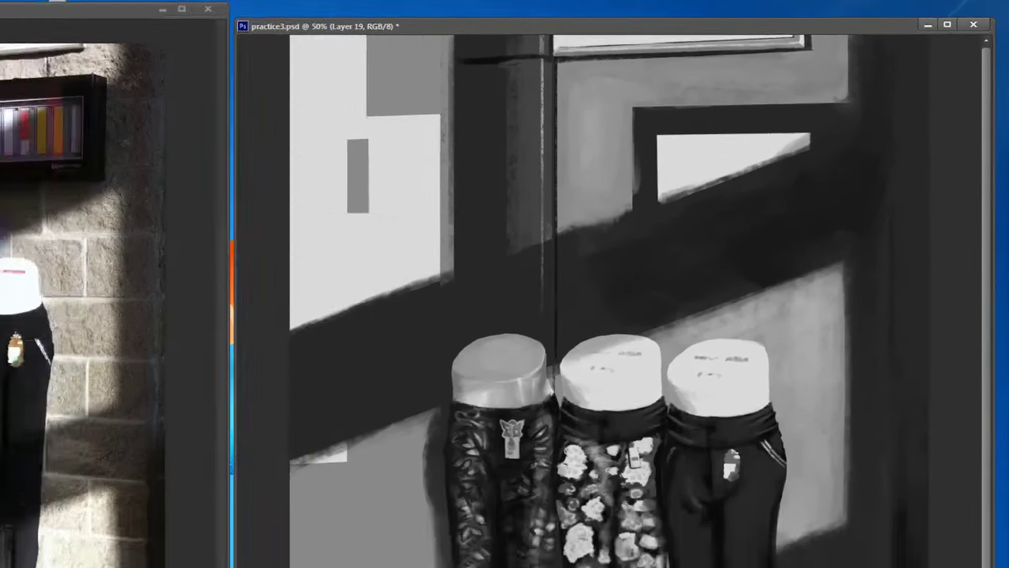
Check the values at several magnifications and merge the current paint layer into the layer below
key("ctrl+minus")
key("ctrl+minus")
key("ctrl+plus")
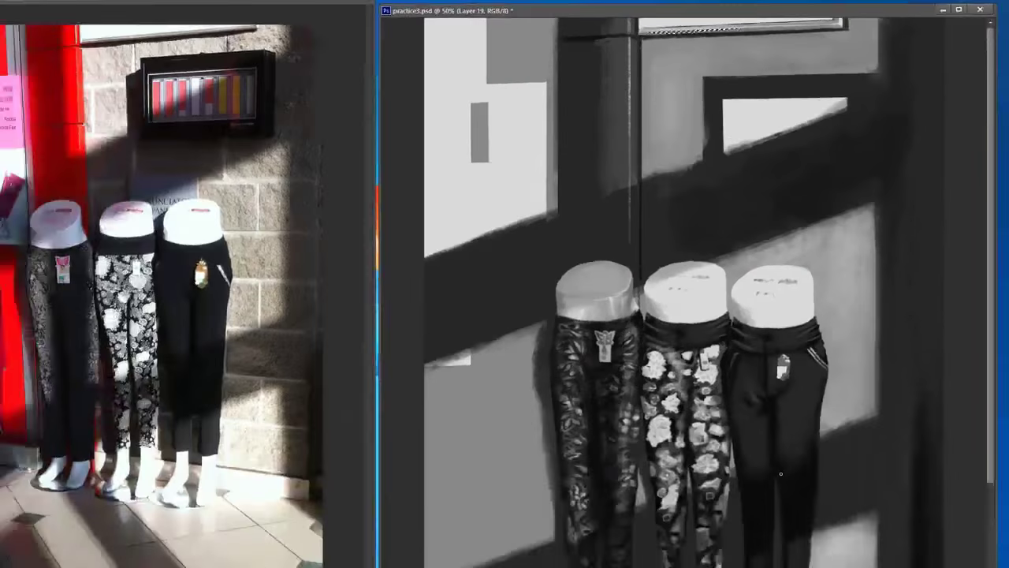
key("ctrl+minus")
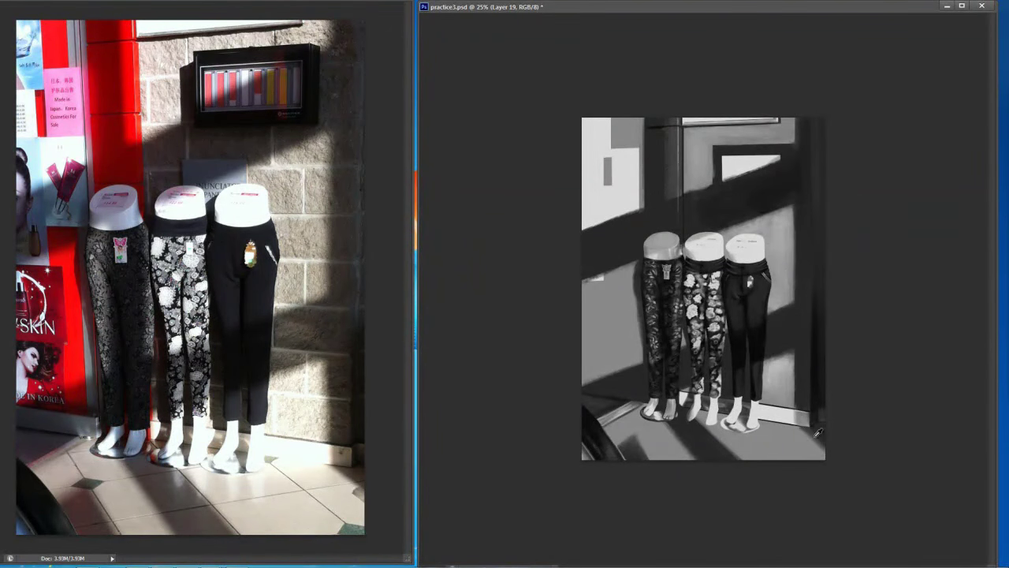
key("ctrl+minus")
key("ctrl+minus")
key("ctrl+e")
key("ctrl+plus")
key("ctrl+plus")
key("ctrl+plus")
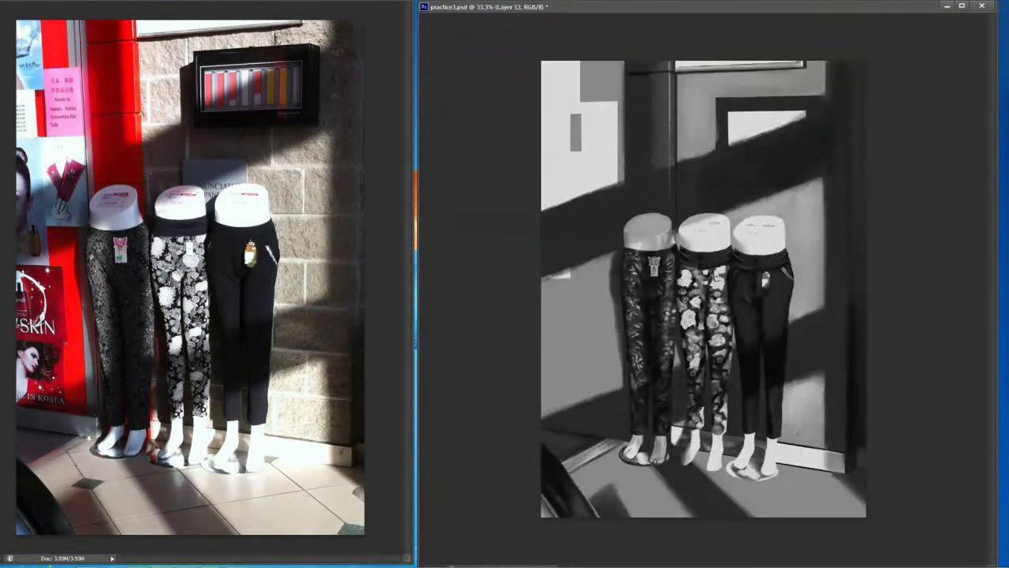
key("ctrl+minus")
key("ctrl+plus")
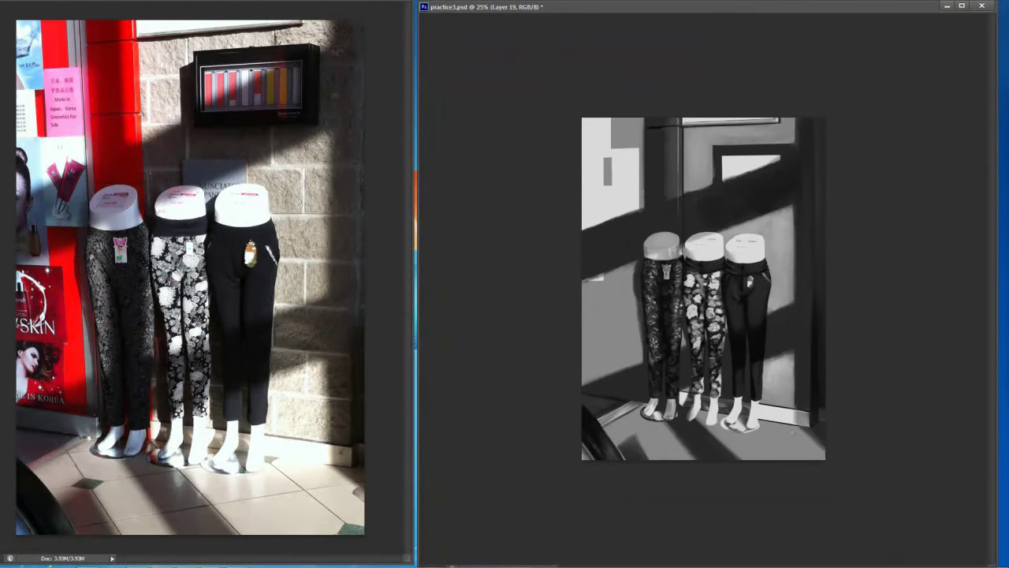
left_click_drag(796, 439, 823, 443)
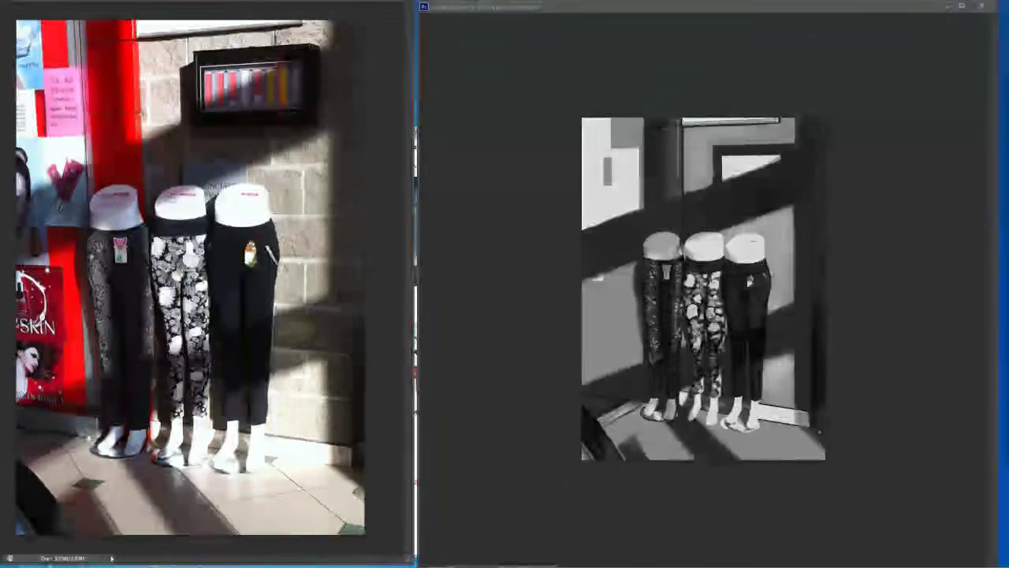
key("ctrl+plus")
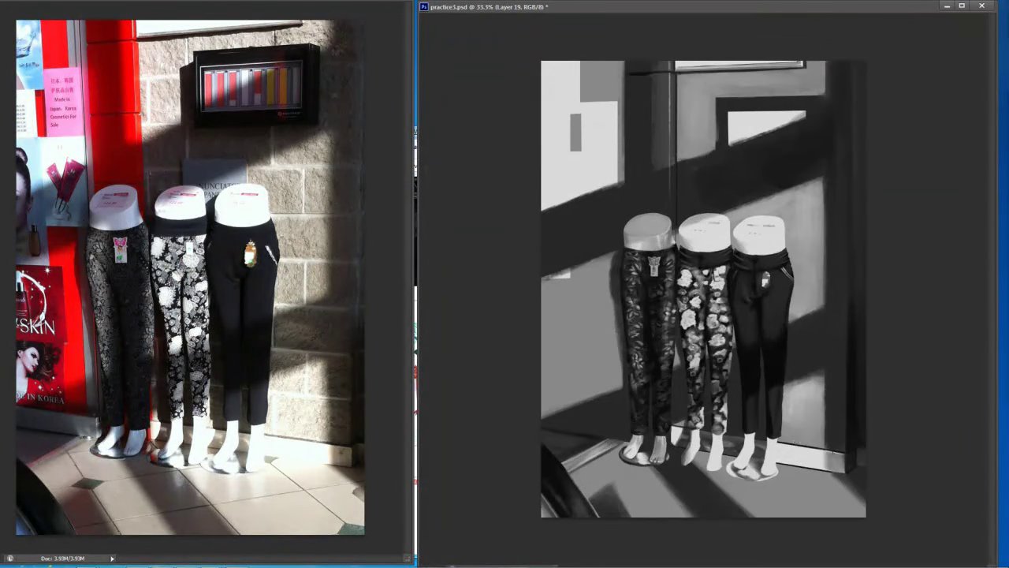
Try to draw light horizontal mortar lines across the wall behind the mannequins and to their right
key("r")
left_click_drag(806, 443, 852, 448)
key("r")
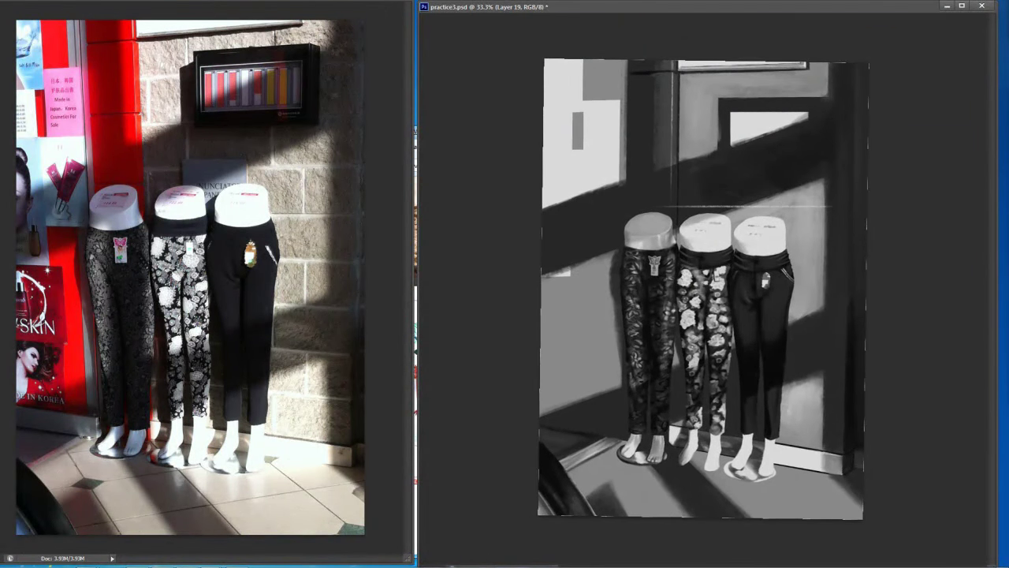
left_click_drag(618, 201, 861, 202)
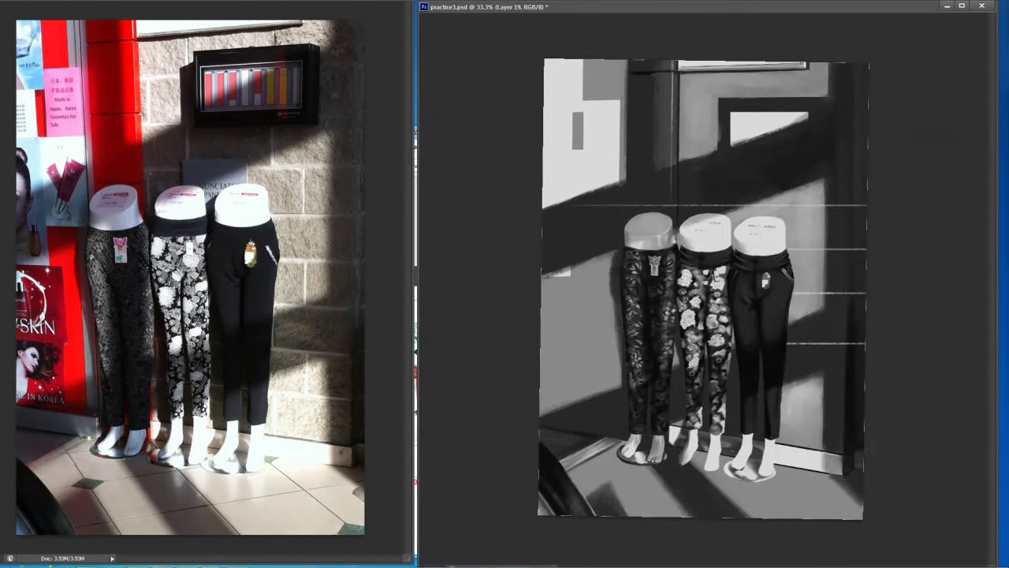
left_click_drag(873, 460, 894, 436)
key("ctrl+z")
left_click_drag(793, 344, 874, 344)
key("ctrl+alt+z")
key("ctrl+alt+z")
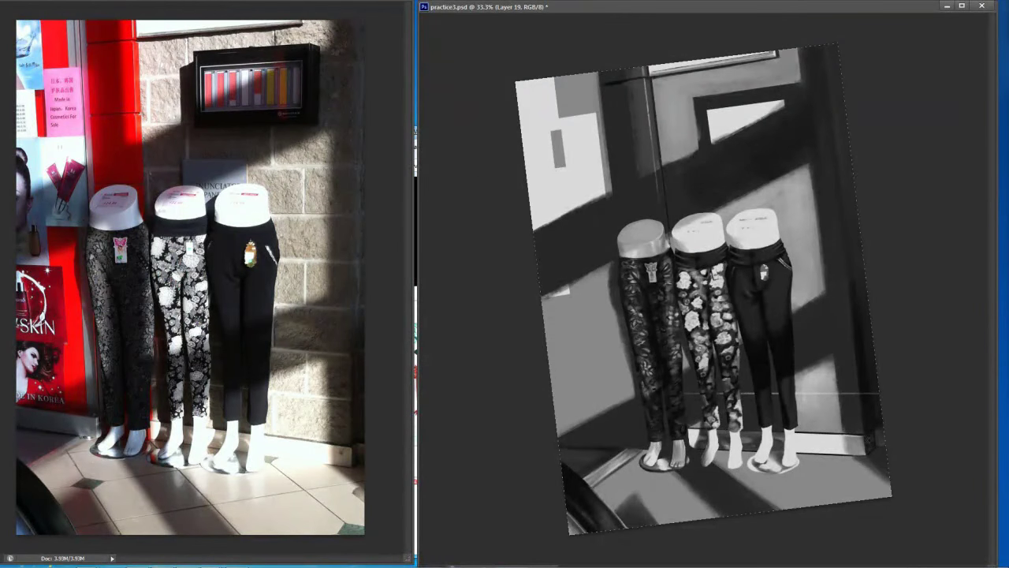
Duplicate the thin light mortar line on the lower wall and move the copy up one brick course
key("ctrl+alt+shift+Up")
key("ctrl+shift+Up")
key("ctrl+shift+Up")
key("ctrl+shift+Up")
key("ctrl+shift+Up")
key("ctrl+shift+Up")
key("ctrl+shift+Up")
key("ctrl+shift+Up")
key("ctrl+shift+Up")
key("ctrl+shift+Up")
key("ctrl+shift+Up")
key("ctrl+shift+Up")
key("ctrl+shift+Up")
key("ctrl+shift+Up")
key("ctrl+shift+Up")
key("ctrl+shift+Up")
key("ctrl+shift+Up")
key("ctrl+shift+Up")
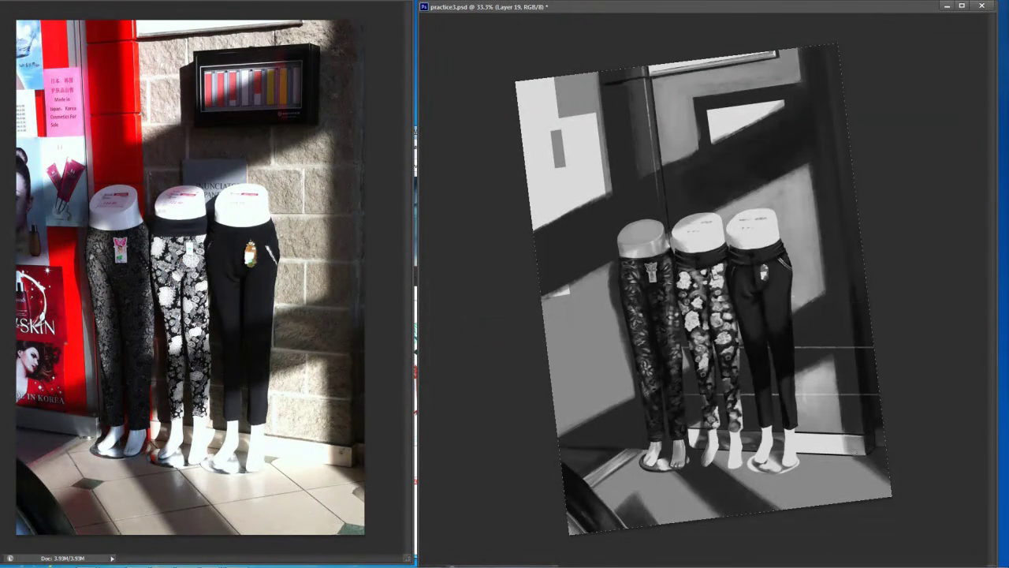
Try to repeat the mortar line on the higher brick courses beside the third mannequin
left_click_drag(791, 265, 866, 268)
key("ctrl+alt+z")
key("ctrl+alt+z")
key("ctrl+alt+z")
key("ctrl+shift+z")
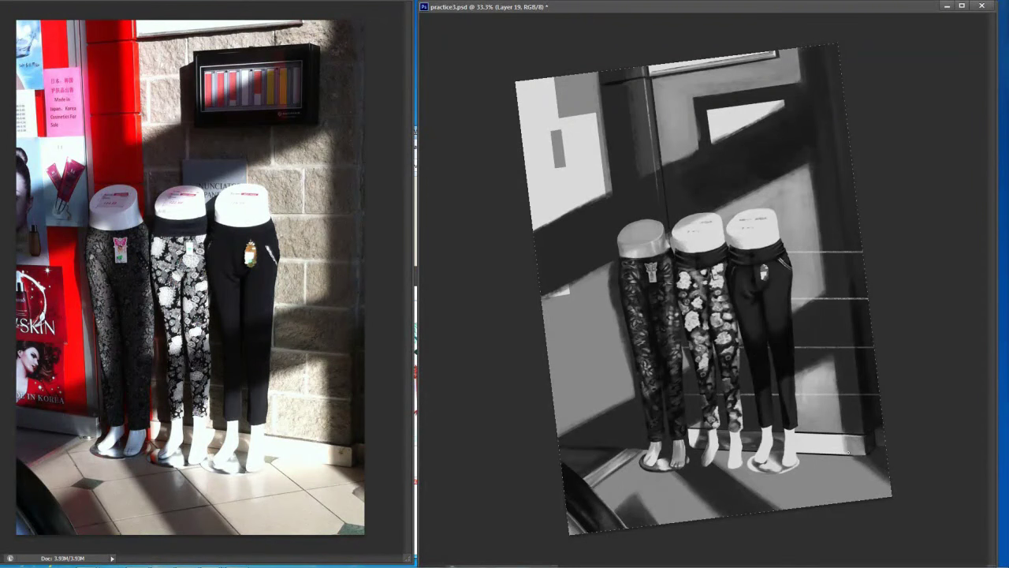
Try another mortar line above the mannequins' waists, and undo the upper mortar lines
left_click_drag(663, 204, 858, 198)
key("ctrl+alt+z")
key("Escape")
key("ctrl+alt+z")
key("ctrl+alt+z")
key("ctrl+alt+z")
key("ctrl+alt+z")
key("r")
left_click_drag(864, 419, 881, 421)
key("ctrl+alt+z")
key("ctrl+alt+z")
key("ctrl+alt+z")
key("ctrl+alt+z")
key("Escape")
Redraw the third mortar line above the two lower ones at a flatter angle, spanning from the third mannequin to the wall's far edge
key("r")
key("ctrl+alt+z")
mouse_move(738, 362)
left_mouse_down()
mouse_move(873, 361)
mouse_move(871, 351)
left_mouse_up()
key("Escape")
mouse_move(793, 319)
left_mouse_down()
mouse_move(865, 319)
mouse_move(866, 328)
left_mouse_up()
key("ctrl+alt+z")
key("ctrl+alt+z")
key("r")
left_click_drag(868, 445, 873, 438)
left_click_drag(790, 321, 867, 321)
key("Escape")
key("ctrl+alt+z")
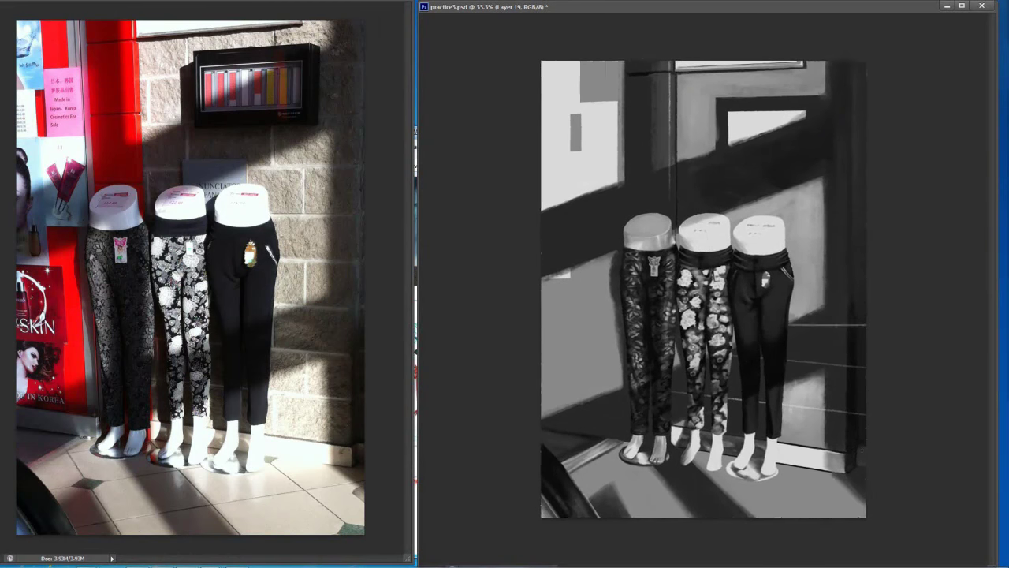
Redraw the third mortar line slightly higher on the wall, from the third mannequin to the wall's far edge
key("ctrl+alt+z")
key("r")
left_click_drag(867, 445, 873, 436)
left_click_drag(795, 312, 867, 311)
key("r")
left_click_drag(870, 443, 871, 441)
key("Escape")
key("ctrl+alt+z")
key("r")
left_click_drag(808, 383, 809, 362)
key("r")
left_click(604, 455)
key("Escape")
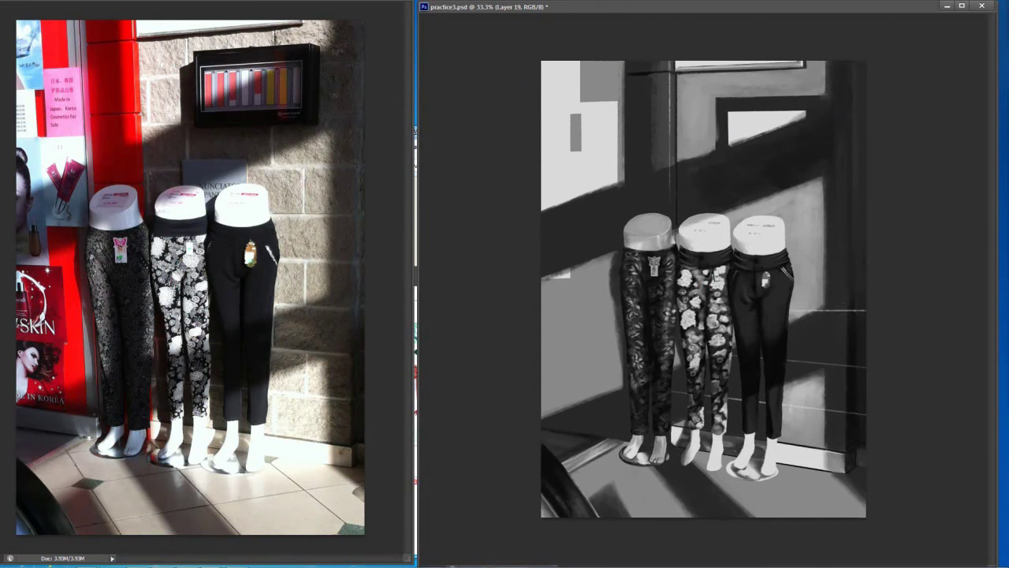
Draw a thin light mortar line one course higher, from the third mannequin's waistband across to the wall's far edge
left_click_drag(792, 308, 867, 313)
left_click_drag(791, 256, 867, 258)
key("ctrl+z")
mouse_move(795, 264)
left_mouse_down()
mouse_move(866, 266)
mouse_move(867, 255)
left_mouse_up()
key("ctrl+z")
key("ctrl+z")
key("r")
left_click_drag(789, 258, 866, 258)
key("ctrl+z")
key("r")
left_click_drag(789, 259, 866, 259)
key("ctrl+z")
key("r")
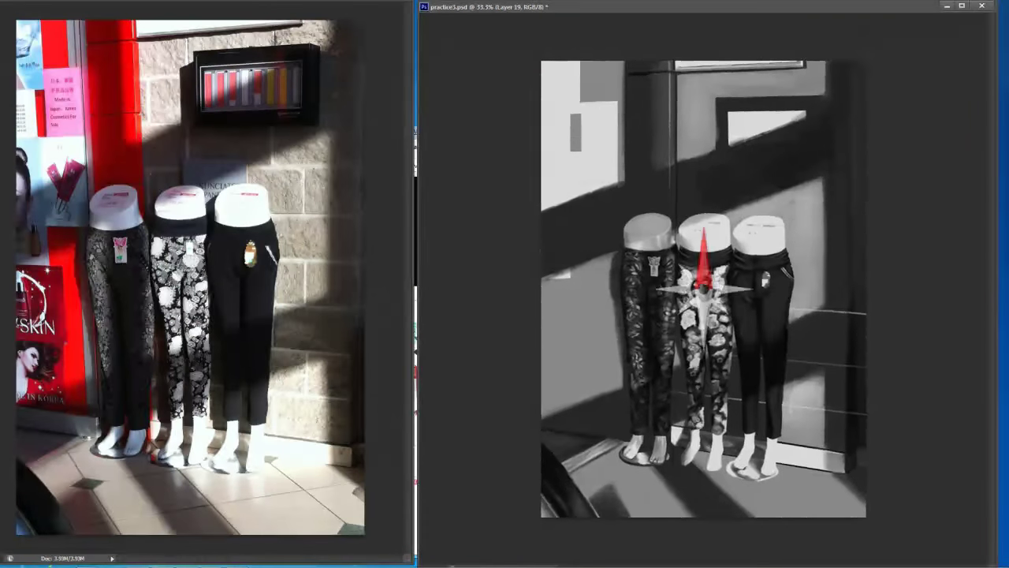
left_click_drag(792, 256, 866, 257)
Draw a mortar line just above the mannequins' tops, spanning from the pillar to the wall's far edge
left_click_drag(680, 209, 865, 210)
key("ctrl+z")
key("r")
left_click_drag(837, 363, 836, 361)
left_click_drag(682, 205, 864, 205)
key("ctrl+z")
key("r")
left_click_drag(848, 373, 847, 374)
left_click_drag(646, 200, 861, 200)
key("Escape")
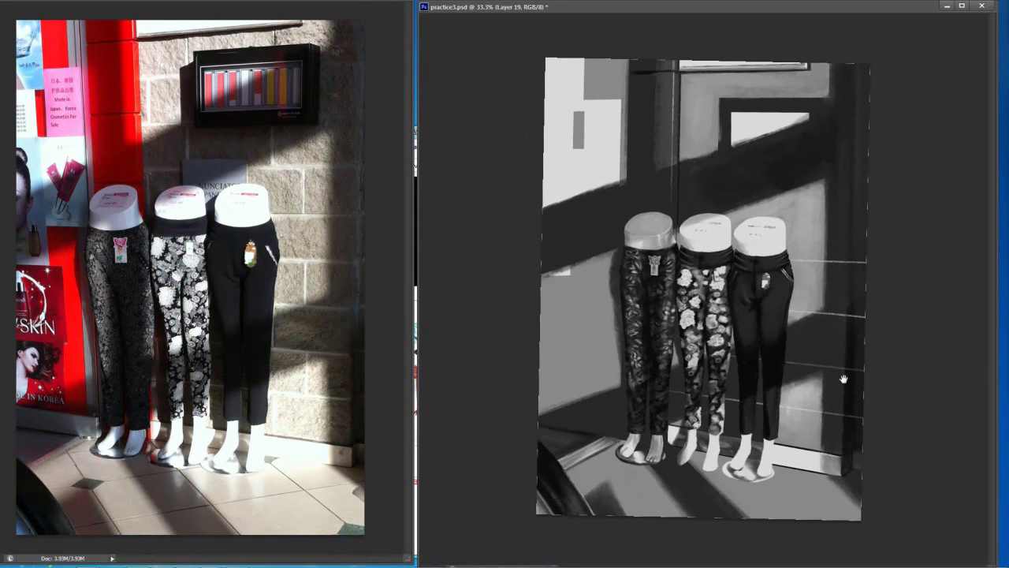
Draw a mortar line just beneath the sign, spanning from the pillar to the wall's far edge
left_click_drag(682, 149, 868, 149)
key("ctrl+z")
key("r")
left_click_drag(849, 337, 848, 341)
left_click_drag(681, 152, 869, 152)
key("Escape")
key("ctrl+z")
key("ctrl+z")
Draw the uppermost mortar line just above the sign's dark frame, from the pillar to the wall's far edge
key("r")
left_click_drag(847, 340, 846, 345)
left_click_drag(808, 119, 867, 126)
key("ctrl+z")
left_click_drag(672, 106, 869, 105)
key("ctrl+z")
key("r")
left_click_drag(847, 345, 845, 347)
left_click_drag(673, 105, 870, 98)
key("ctrl+z")
key("Escape")
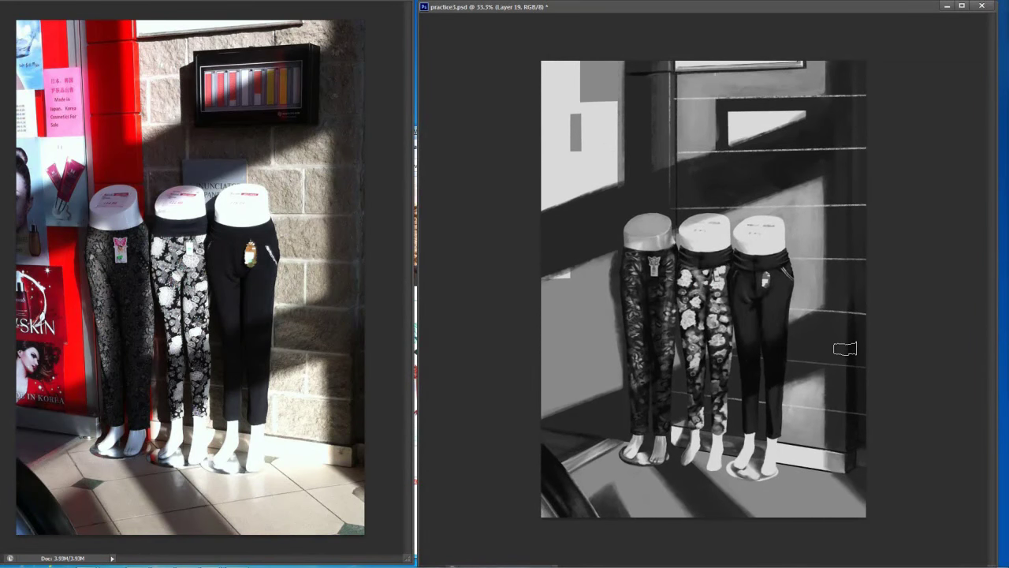
Add staggered vertical mortar joints to the brick courses above, beside and beneath the sign
mouse_move(713, 68)
left_mouse_down()
mouse_move(714, 97)
mouse_move(687, 151)
left_mouse_up()
key("space")
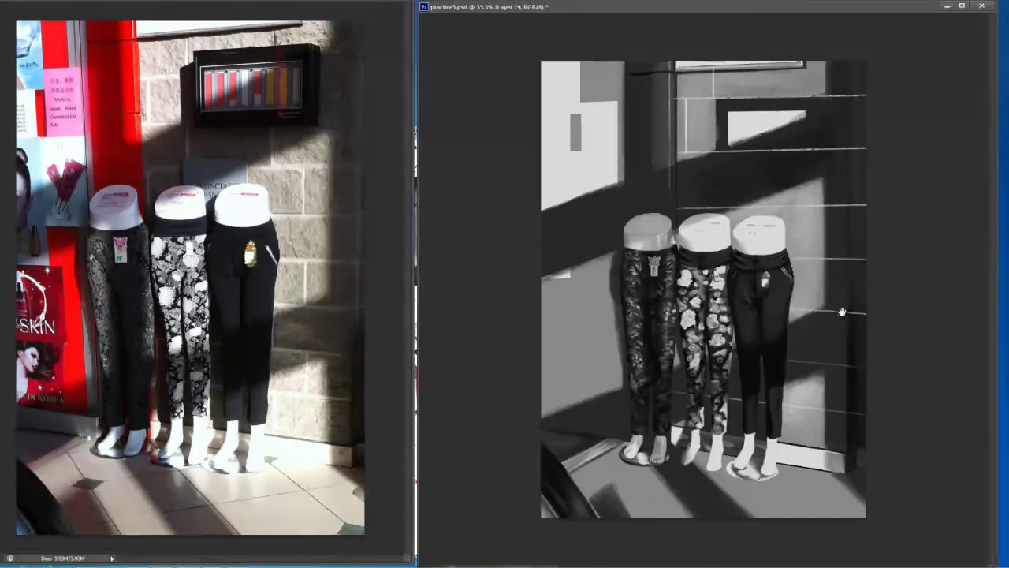
left_click_drag(726, 152, 726, 205)
left_click_drag(802, 152, 802, 204)
key("ctrl+alt+z")
key("ctrl+alt+z")
left_click_drag(711, 153, 710, 209)
left_click_drag(788, 69, 789, 100)
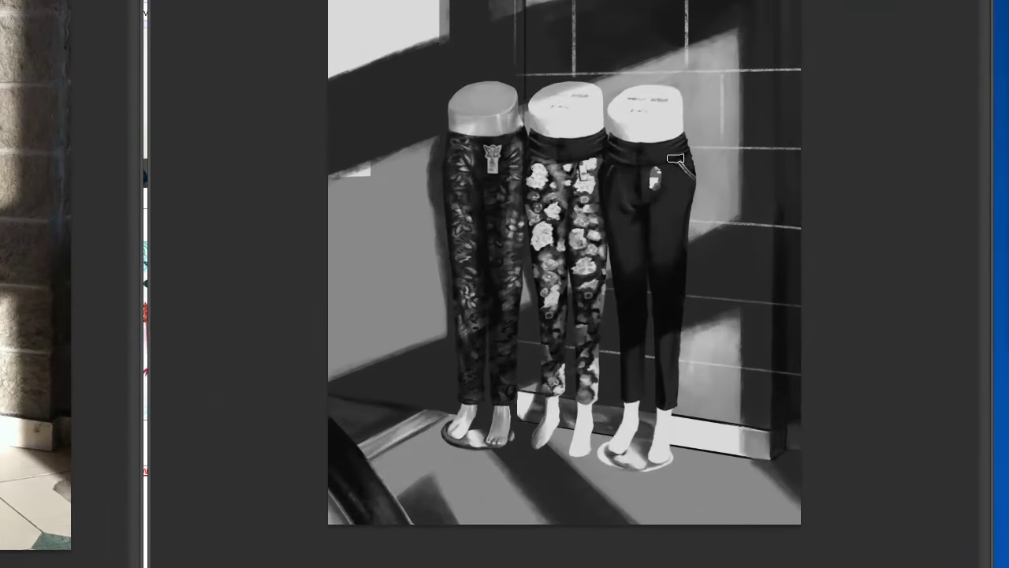
Draw vertical mortar joints in the two lower brick courses beside the third mannequin's legs
left_click_drag(728, 225, 727, 306)
key("ctrl+z")
left_click_drag(722, 226, 721, 291)
left_click_drag(716, 367, 716, 420)
key("ctrl+minus")
key("ctrl+minus")
key("ctrl+plus")
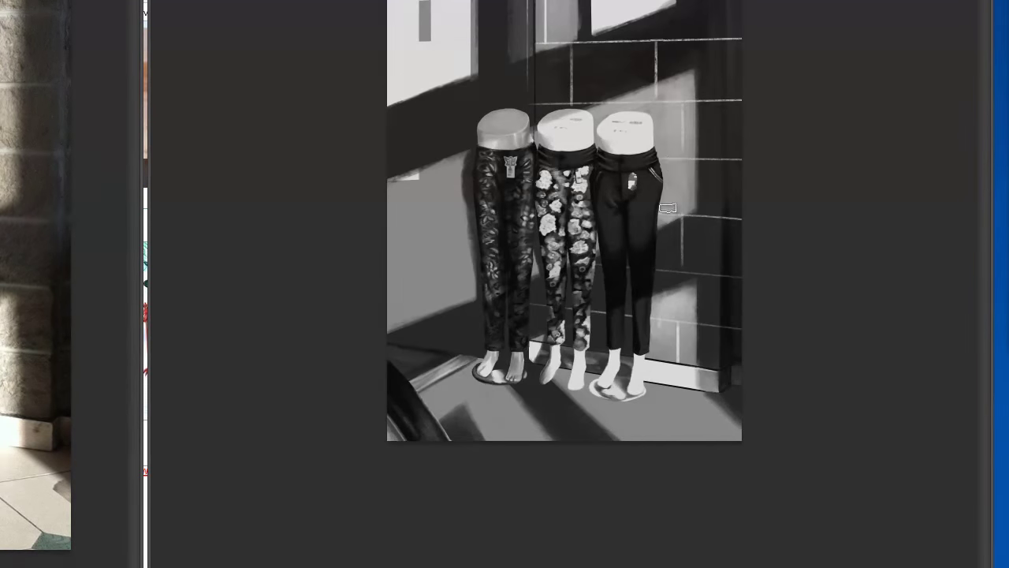
Transform the mortar line just above the mannequins' tops to adjust its position and angle
key("ctrl+alt+z")
key("ctrl+alt+z")
key("ctrl+t")
left_click_drag(804, 81, 806, 86)
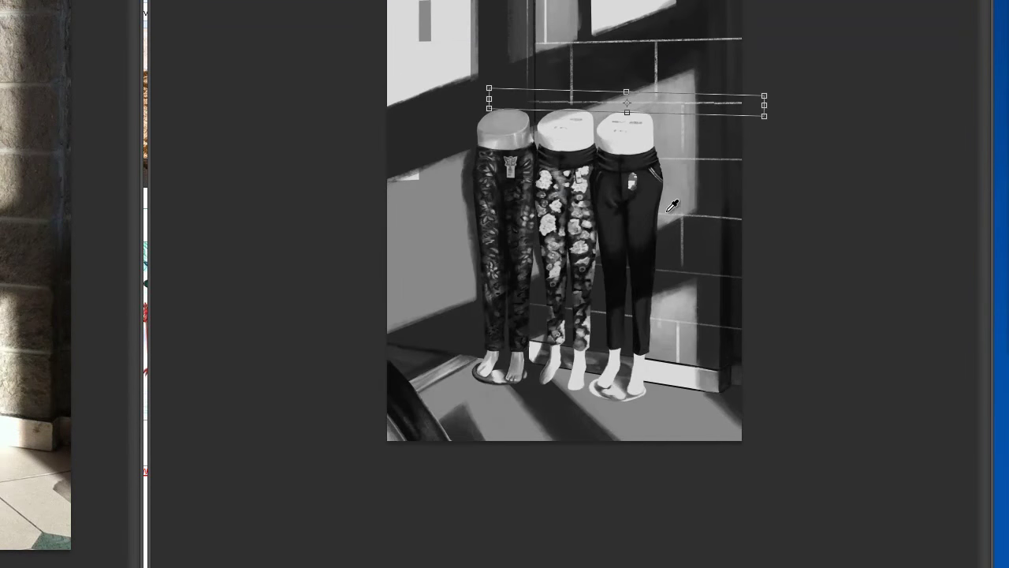
left_click_drag(671, 106, 671, 102)
left_click_drag(671, 147, 674, 144)
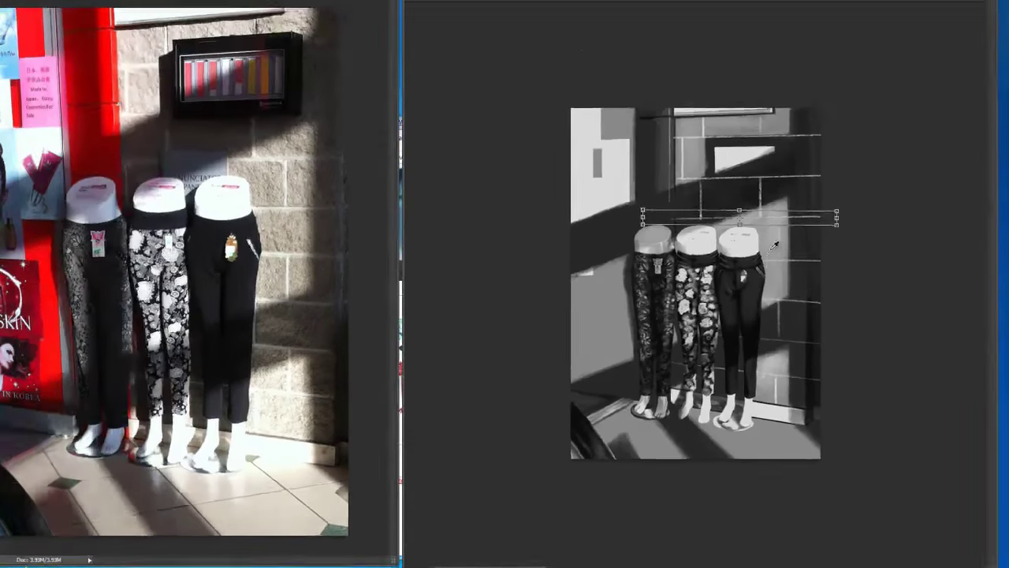
key("Return")
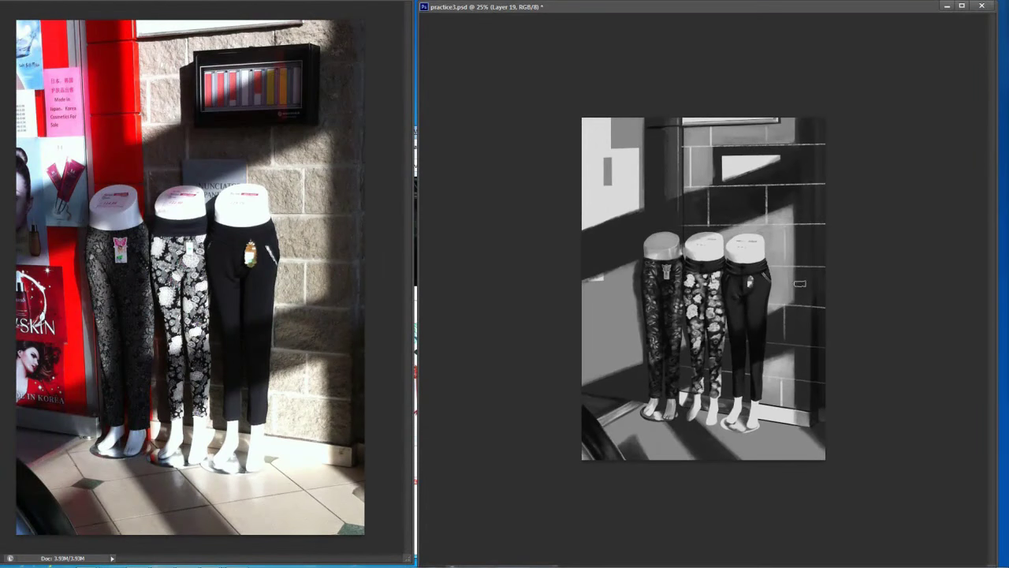
Adjust the mortar line beneath the sign with a slight transform and save the painting
key("ctrl+t")
left_click_drag(891, 186, 891, 182)
key("Return")
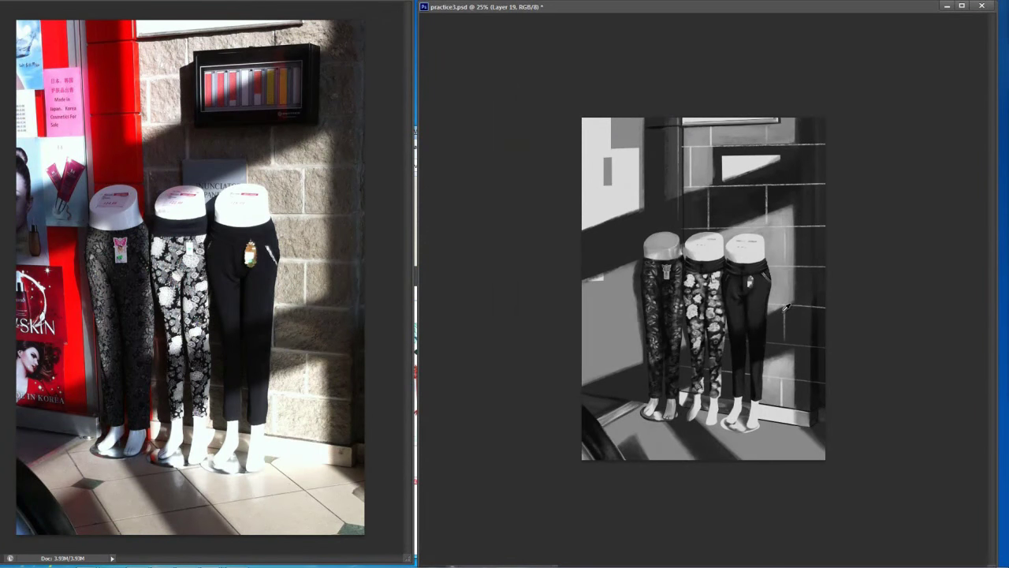
key("ctrl+s")
Paint a thin light vertical line down the wall's far corner and extend the horizontal mortar lines to meet it
left_click_drag(793, 306, 806, 307)
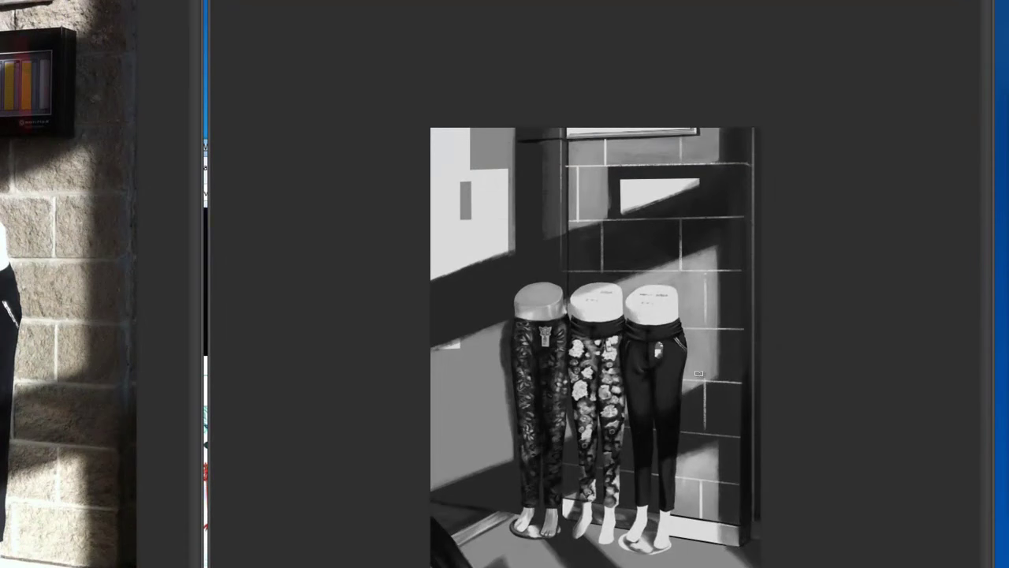
key("ctrl+plus")
key("ctrl+plus")
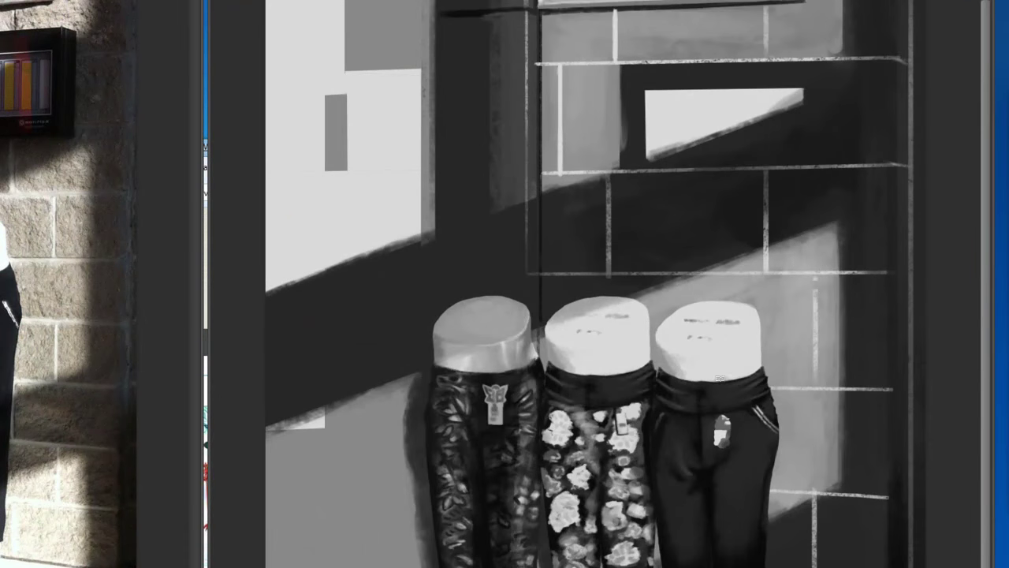
key("ctrl+plus")
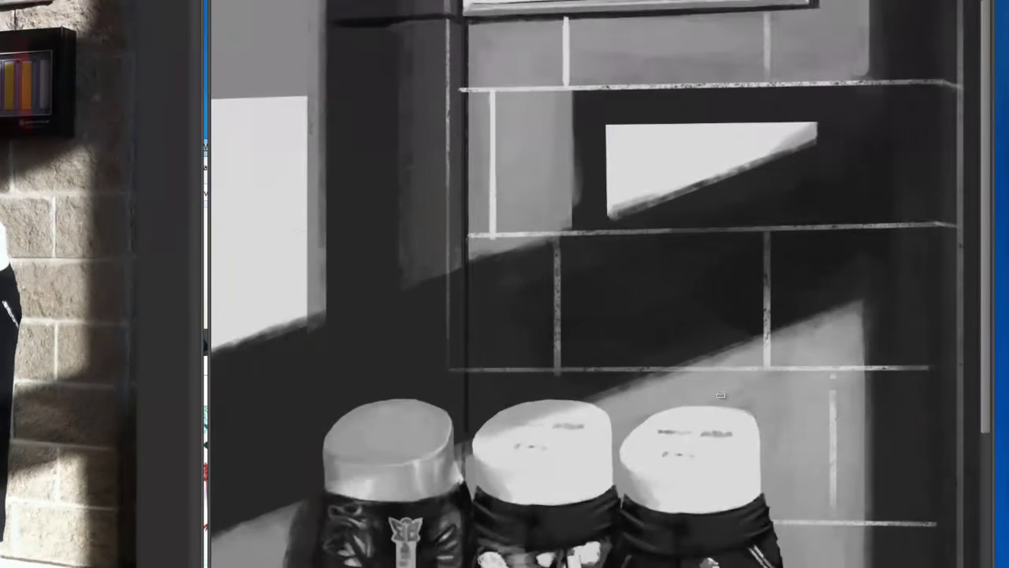
key("ctrl+minus")
key("ctrl+minus")
key("ctrl+minus")
key("ctrl+plus")
key("ctrl+plus")
key("ctrl+0")
scroll(729, 340, "up", 3)
key("ctrl+0")
scroll(719, 347, "up", 3)
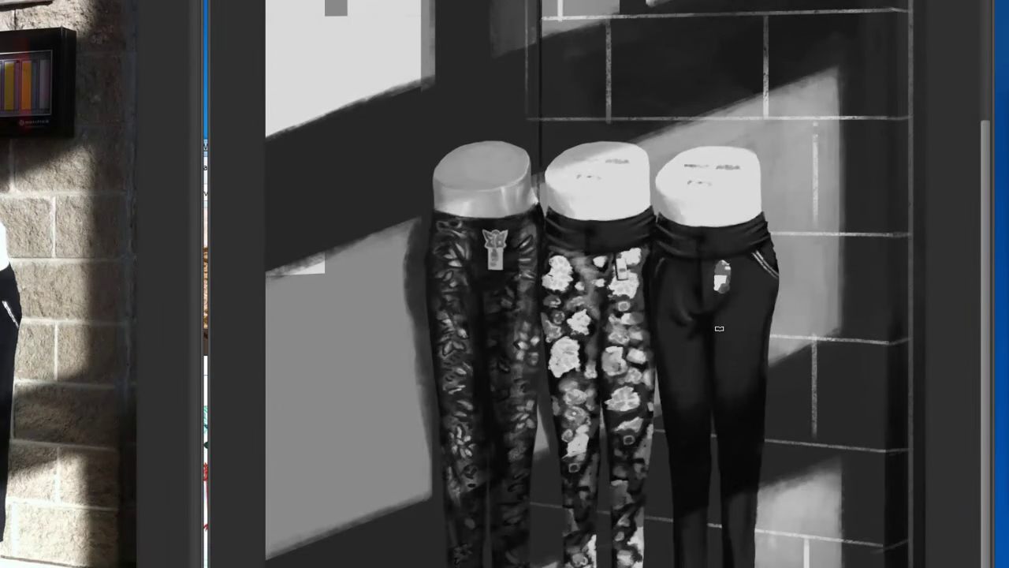
Brighten and texture the sunlit bricks and mortar, and paint the sign's black casing around its panel
key("ctrl+0")
scroll(714, 332, "up", 3)
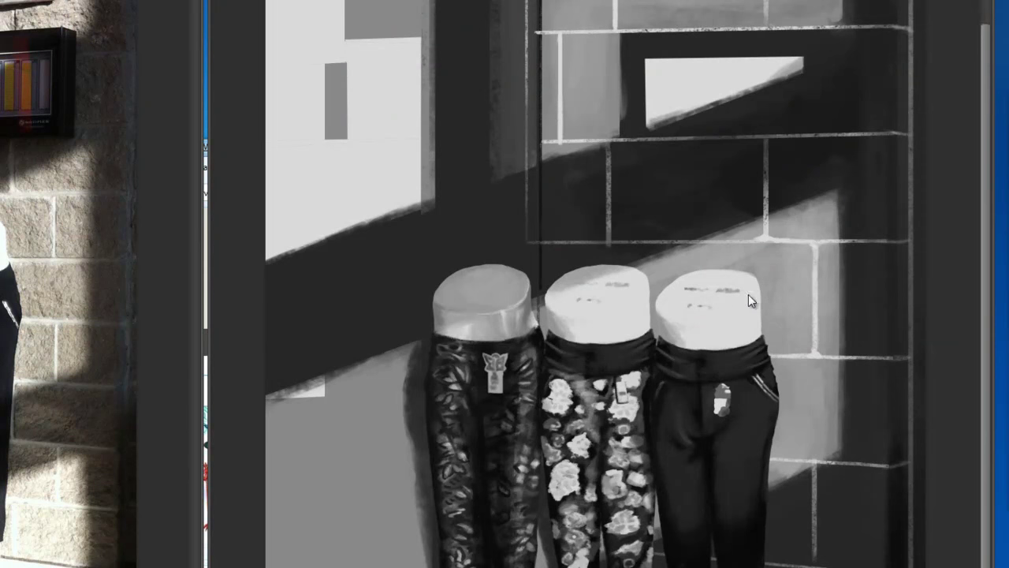
key("ctrl+minus")
key("ctrl+minus")
key("ctrl+minus")
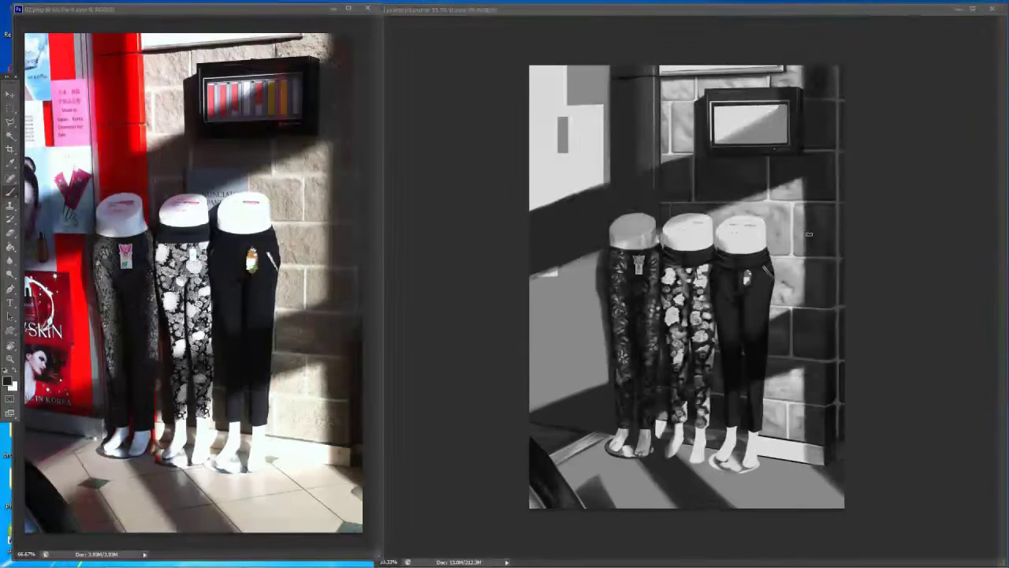
key("ctrl+plus")
key("ctrl+plus")
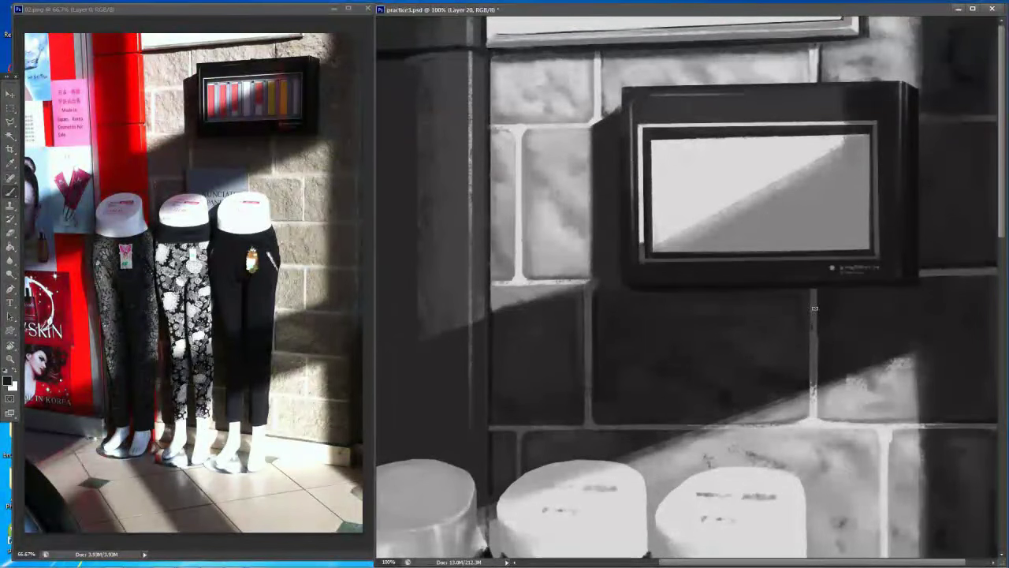
Smooth the speckled vertical mortar joint beneath the sign and save the painting
key("ctrl+minus")
key("ctrl+minus")
key("ctrl+plus")
key("ctrl+plus")
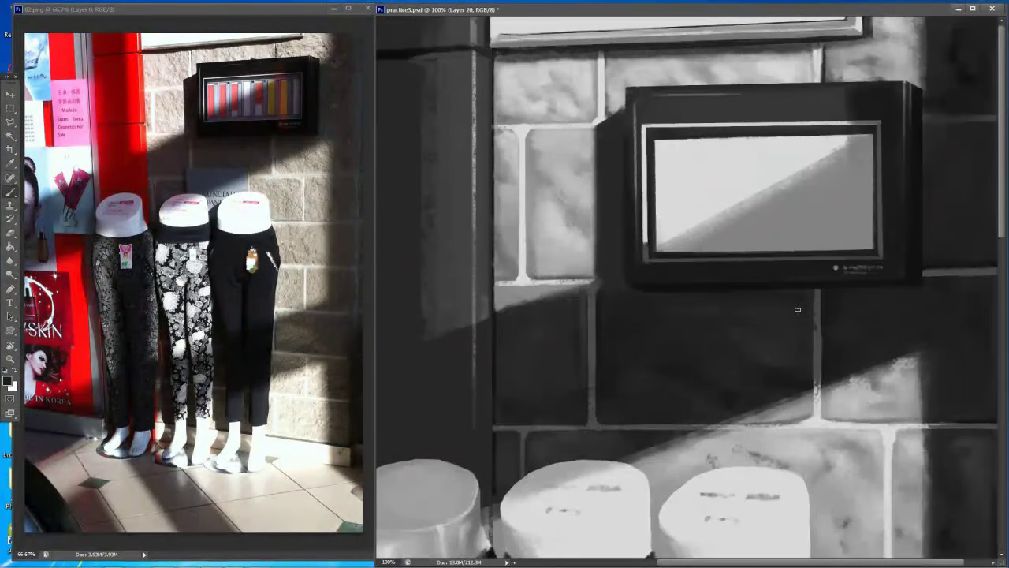
key("ctrl+minus")
key("ctrl+minus")
key("ctrl+s")
Sample the sign panel's light grey and paint a stroke along the panel's upper edge
key("ctrl+minus")
key("ctrl+minus")
key("ctrl+plus")
left_click(782, 93, "alt")
left_click_drag(747, 82, 824, 76)
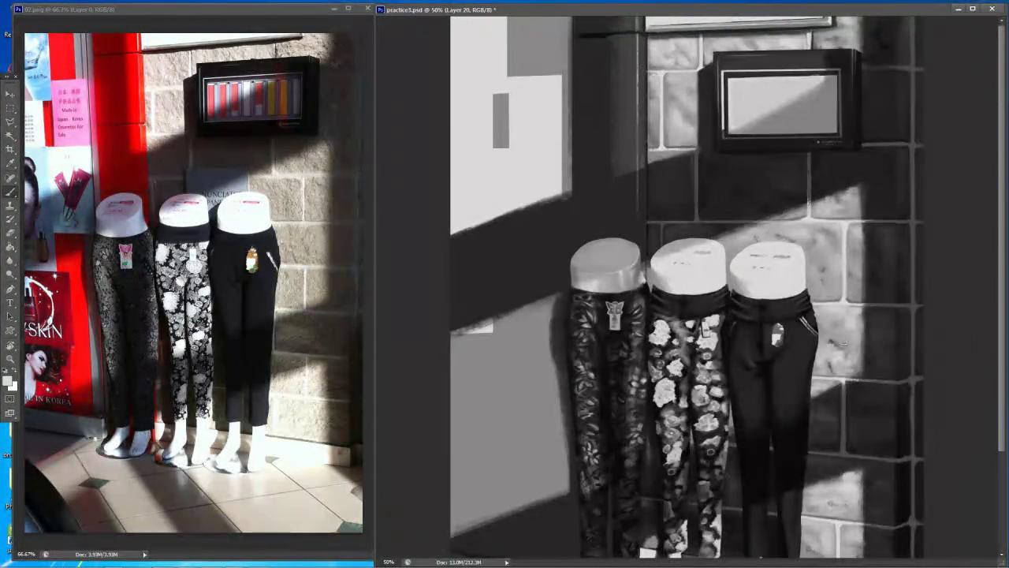
key("ctrl+plus")
key("ctrl+plus")
key("ctrl+minus")
scroll(852, 292, "up", 1)
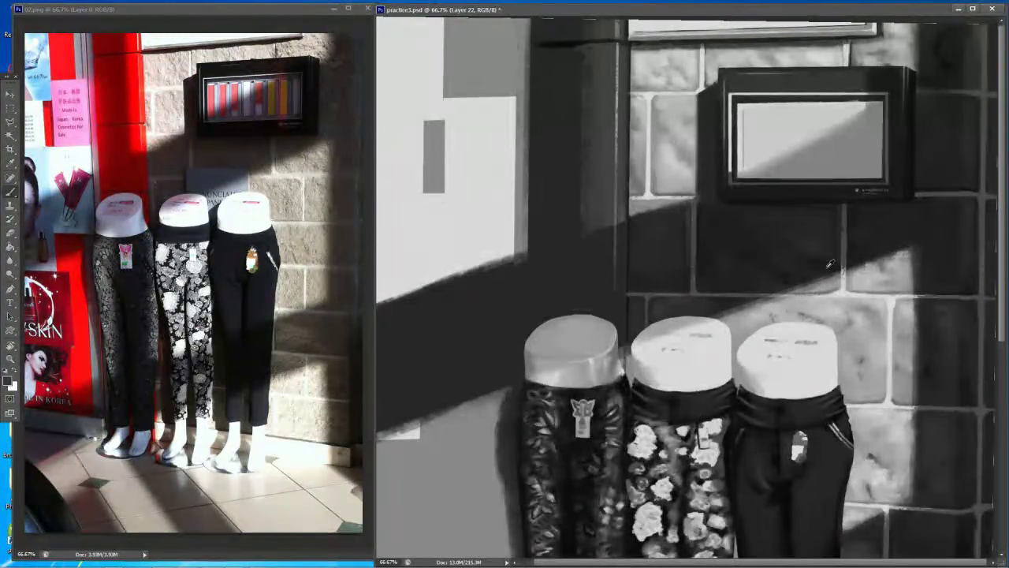
Outline a narrow column with thin dark vertical lines along the sign panel's left side
left_click(804, 377, "alt")
left_click(814, 342, "alt")
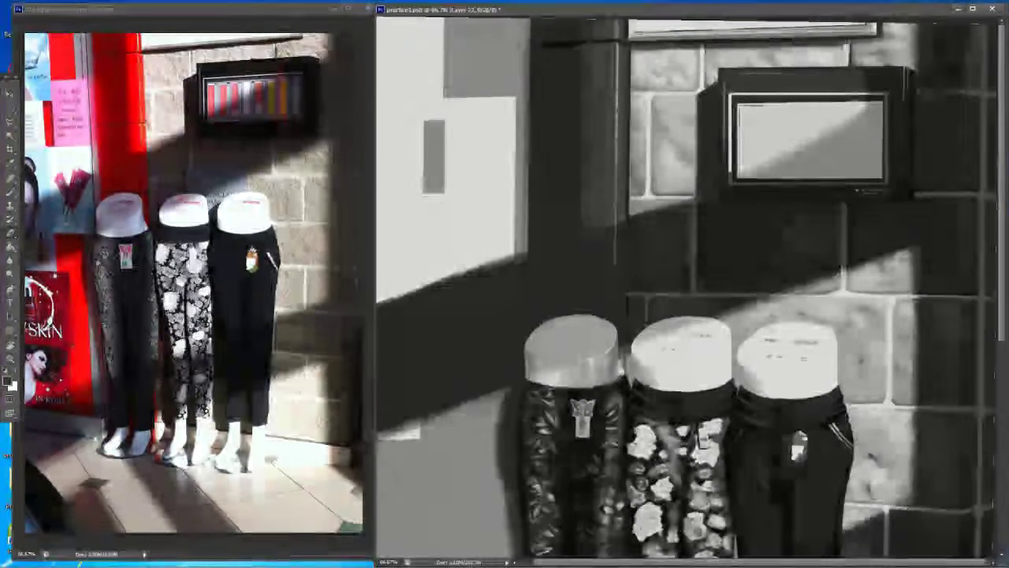
left_click_drag(759, 106, 763, 168)
key("ctrl+z")
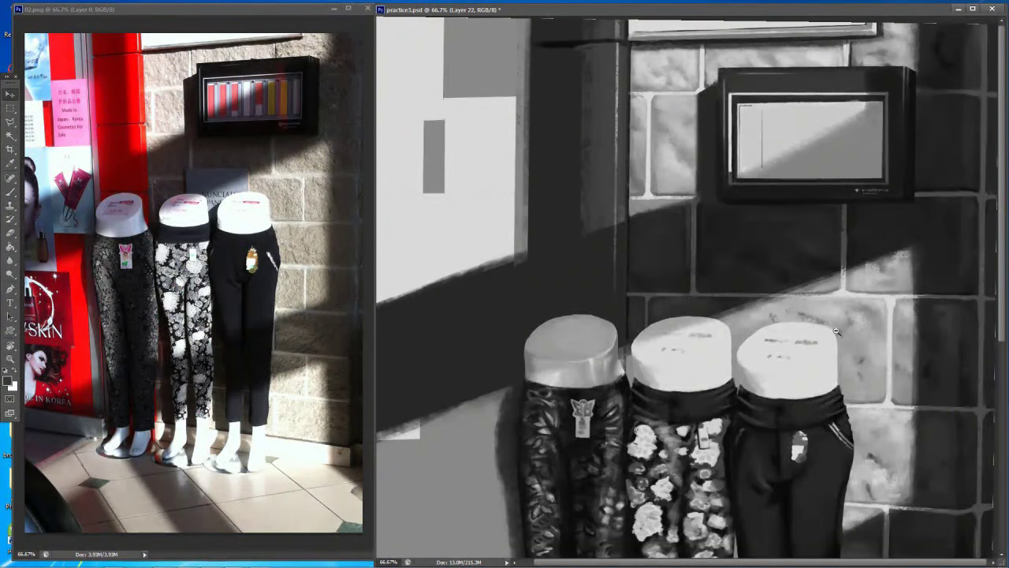
key("e")
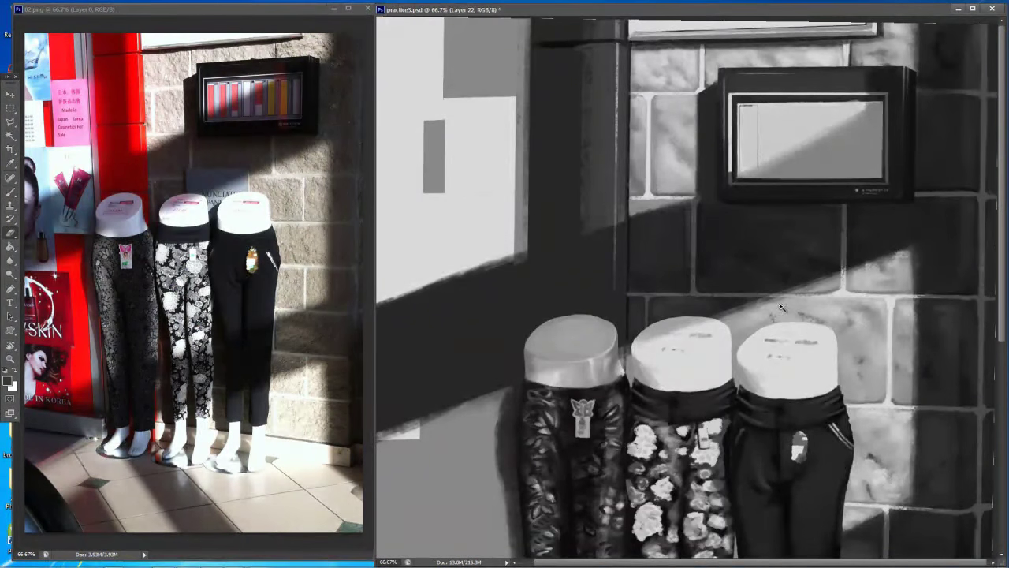
key("b")
key("e")
key("b")
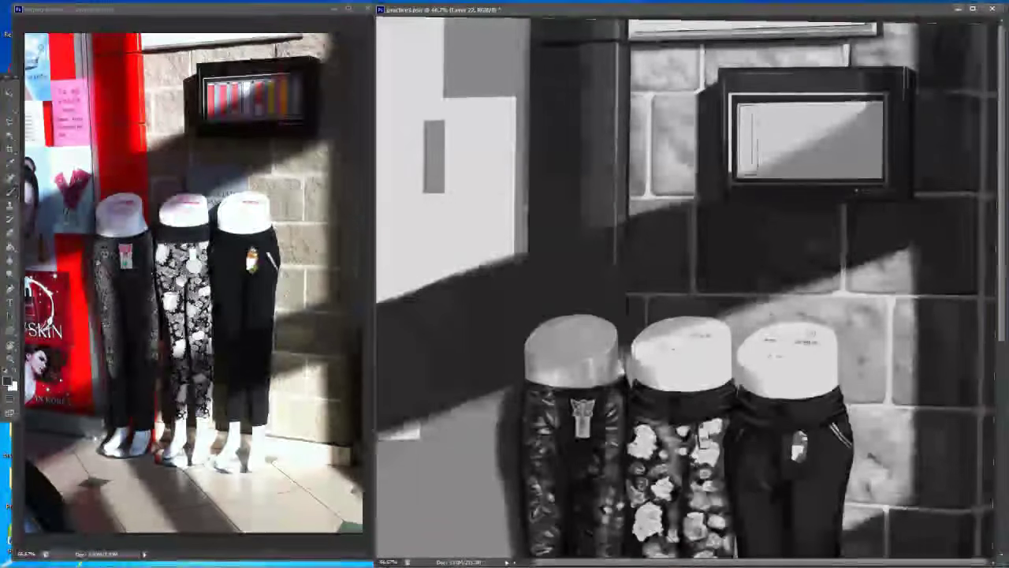
left_click(809, 332, "alt")
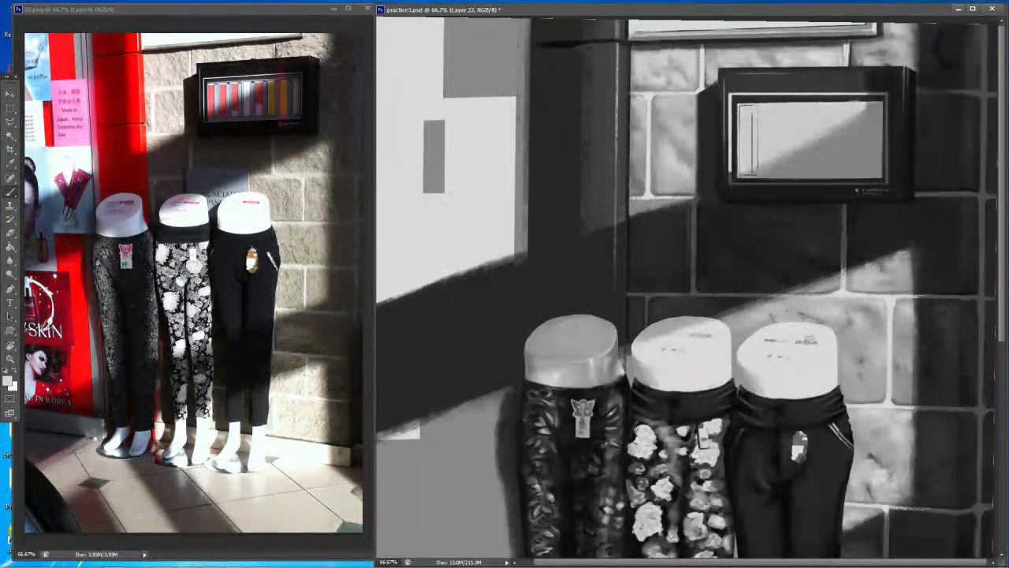
key("d")
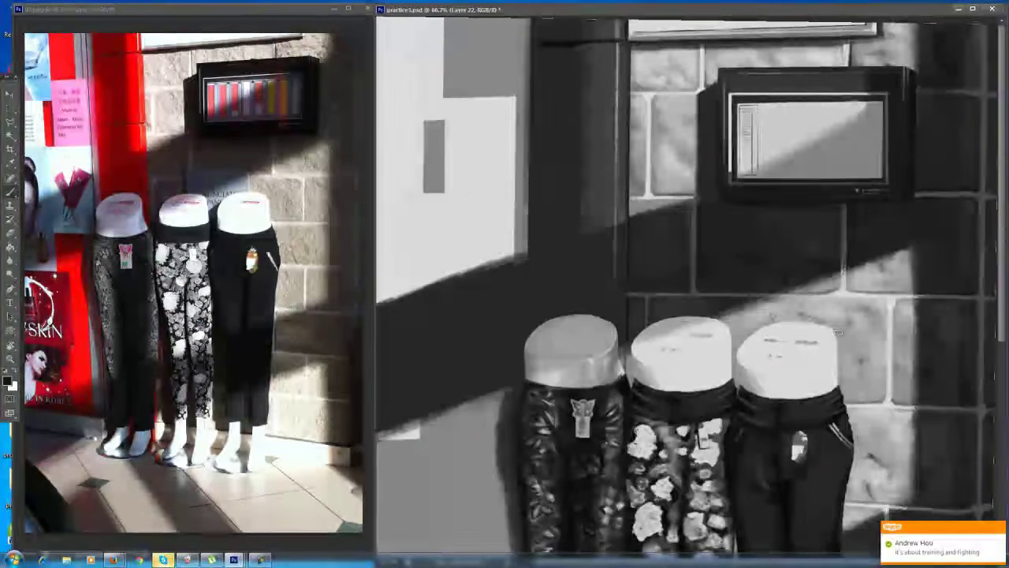
Fill the narrow column on the sign panel with rows of fine horizontal lines suggesting printed text
key("ctrl+minus")
key("ctrl+minus")
key("ctrl+plus")
key("ctrl+plus")
key("ctrl+plus")
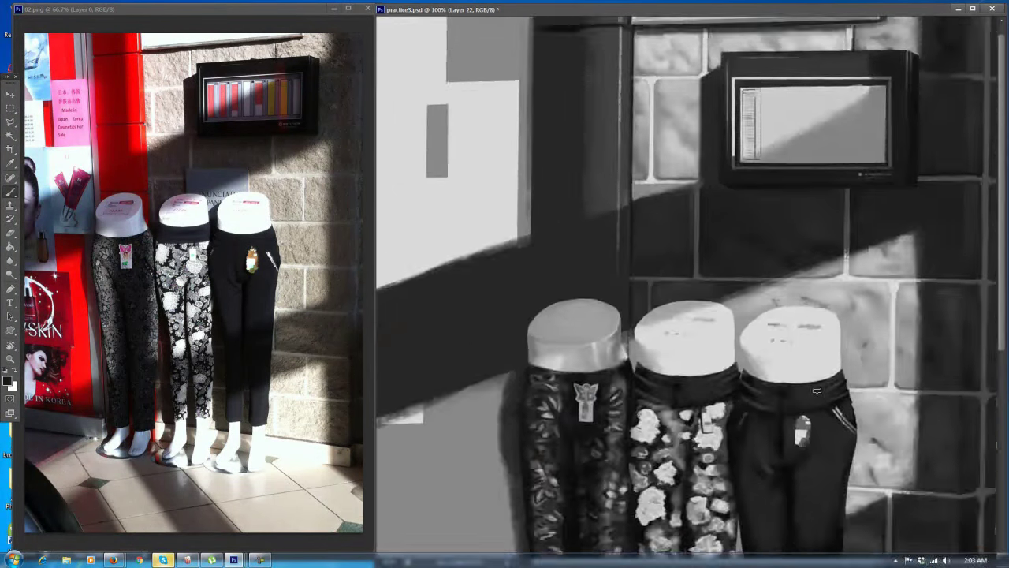
key("e")
key("ctrl+minus")
key("ctrl+minus")
key("ctrl+minus")
key("ctrl+plus")
key("ctrl+plus")
key("ctrl+plus")
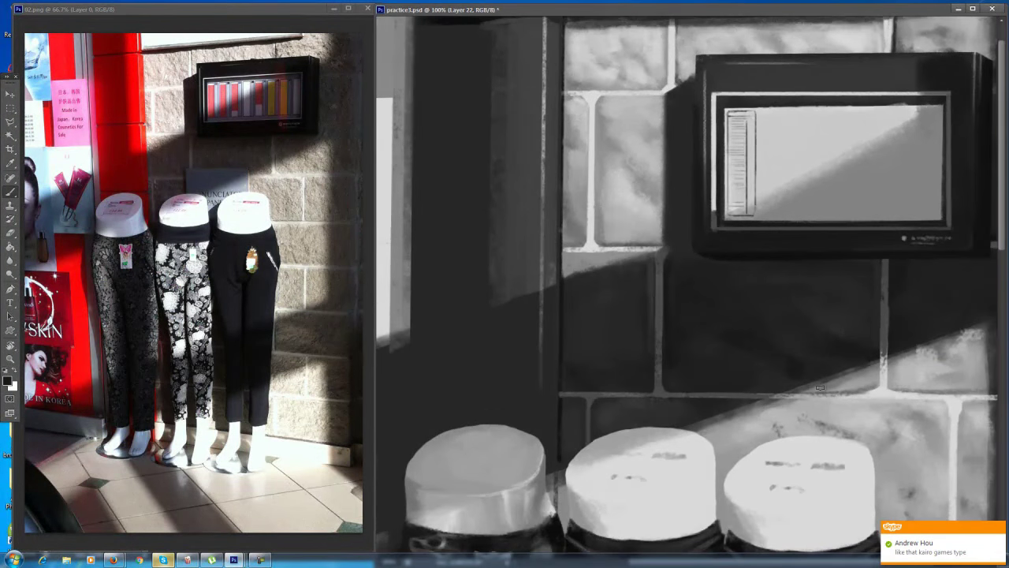
key("b")
Duplicate the lined column across the sign panel to make three side by side, and merge the copies
key("ctrl+j")
key("v")
left_click_drag(746, 145, 810, 153)
key("e")
key("v")
key("ctrl+e")
key("b")
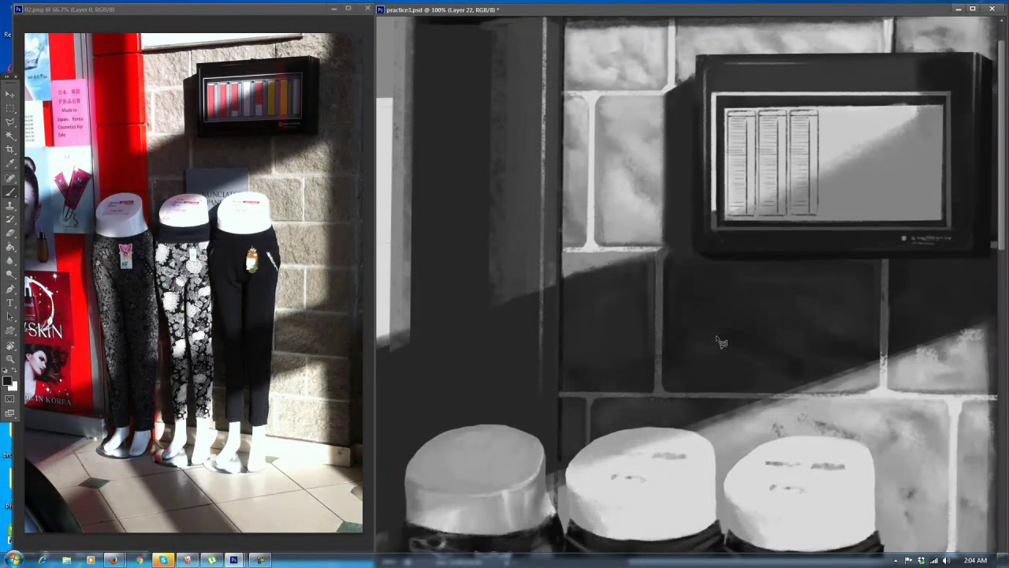
Copy the lined columns across the rest of the sign panel to make seven, and merge them into one layer
key("e")
key("b")
key("ctrl+minus")
key("ctrl+minus")
key("ctrl+plus")
key("ctrl+plus")
key("v")
left_click_drag(783, 144, 921, 136)
key("ctrl+e")
key("e")
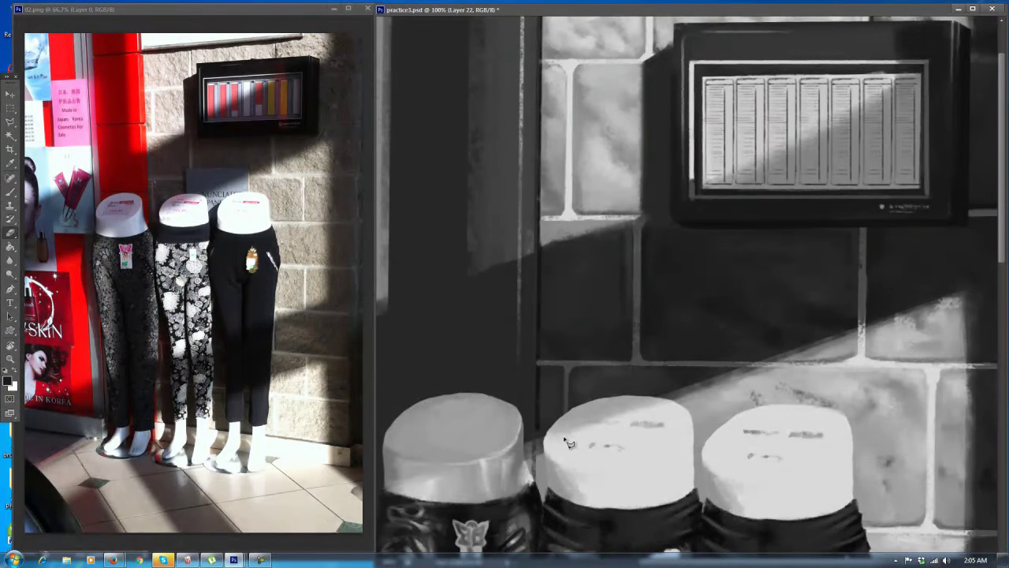
Lighten the fourth and last columns on the sign panel with sampled pale grey, and save the painting
key("b")
left_click(567, 439, "alt")
left_click(810, 103, "ctrl")
left_click_drag(810, 87, 808, 131)
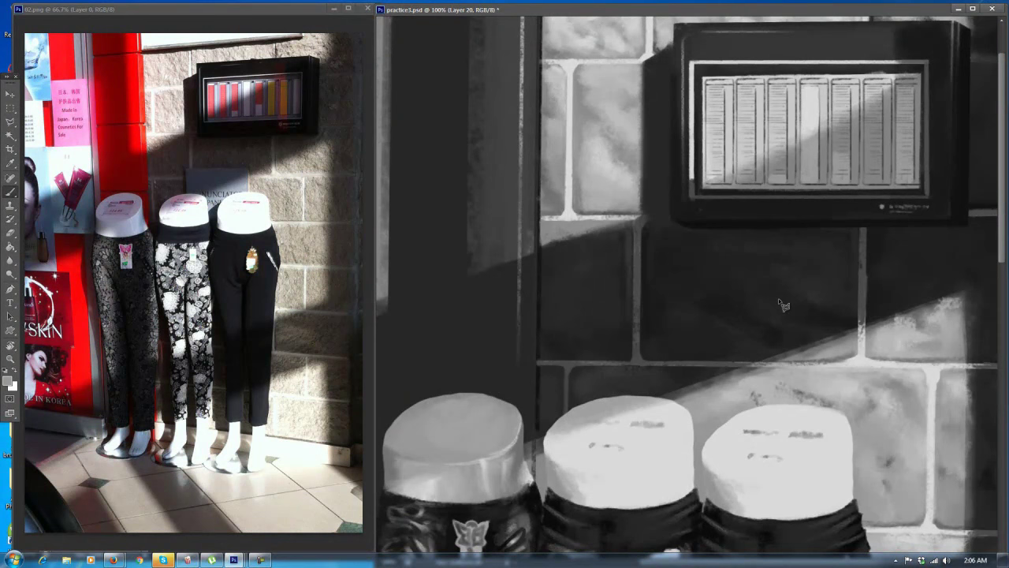
key("e")
key("ctrl+minus")
key("ctrl+minus")
key("ctrl+minus")
key("ctrl+minus")
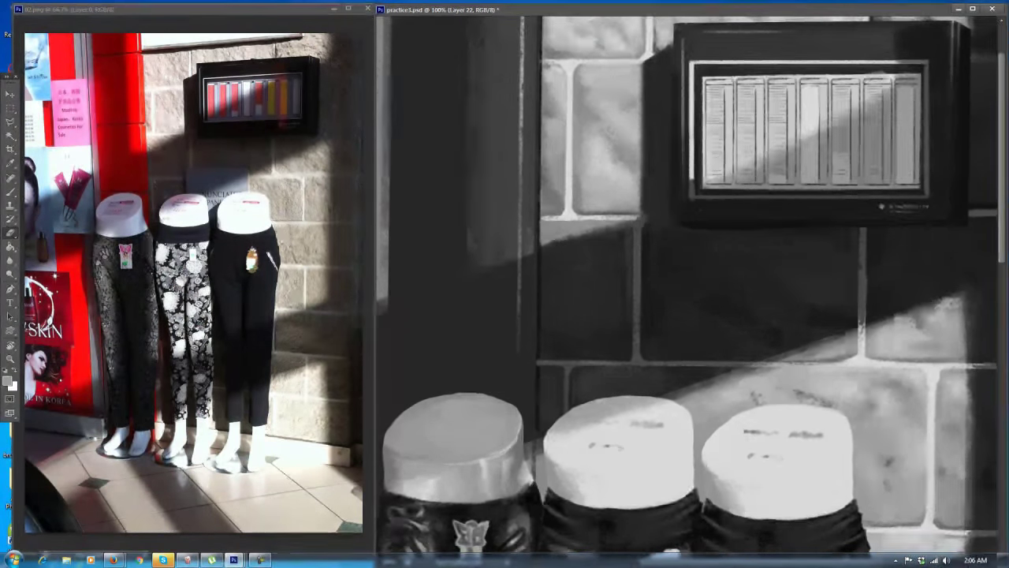
key("ctrl+plus")
key("b")
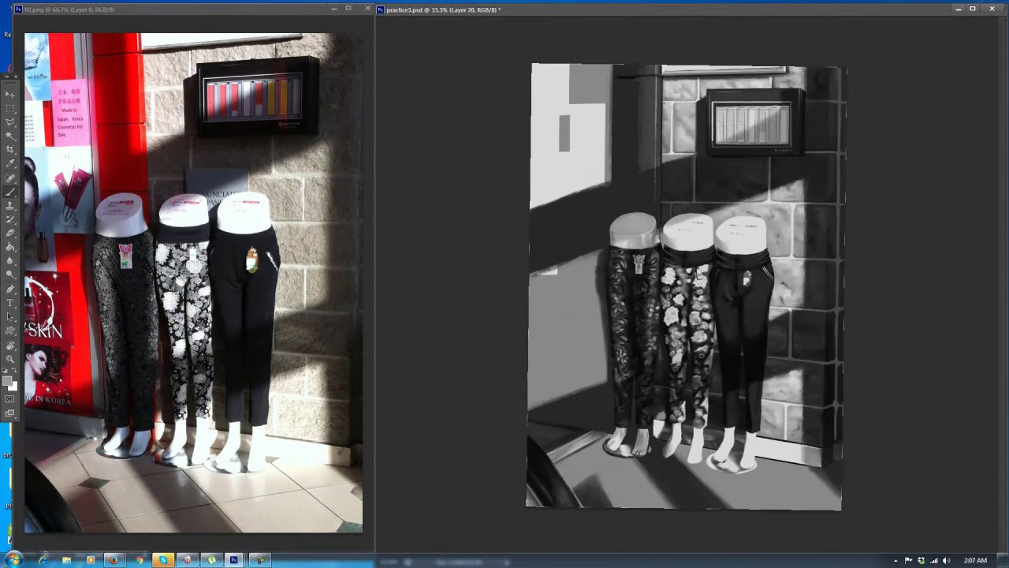
key("ctrl+s")
Block in a mid-grey rectangular plaque on the wall behind the middle and right mannequins
left_click(699, 203, "alt")
mouse_move(697, 195)
left_mouse_down()
mouse_move(708, 209)
mouse_move(736, 193)
mouse_move(688, 192)
left_mouse_up()
key("ctrl+z")
key("e")
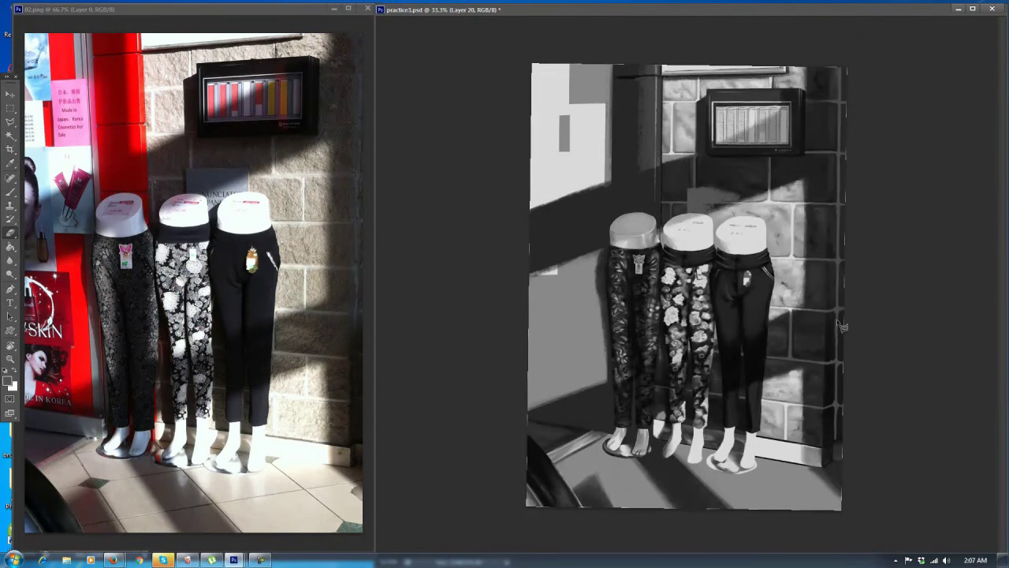
key("b")
key("e")
key("b")
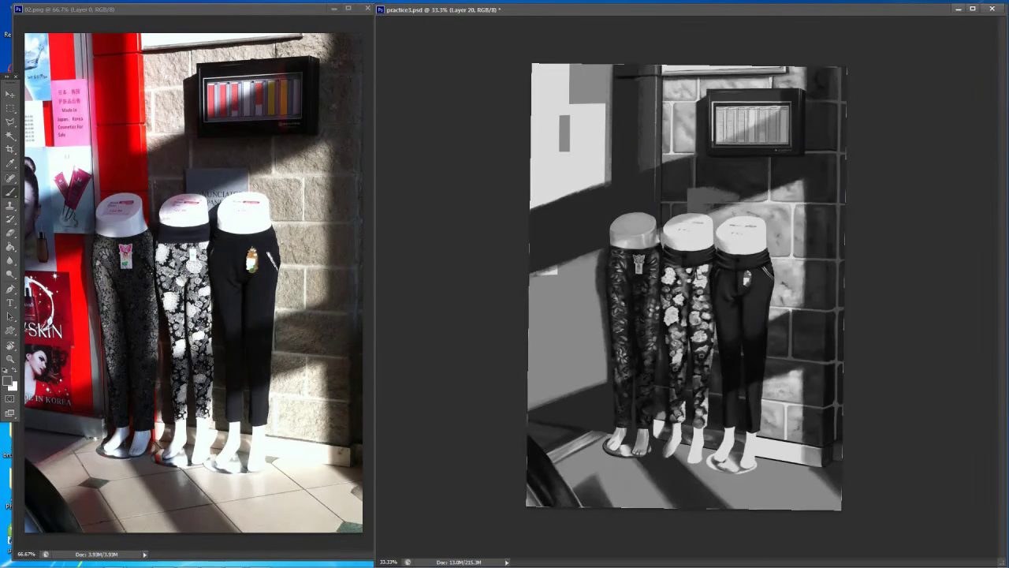
mouse_move(727, 213)
left_mouse_down()
mouse_move(757, 194)
mouse_move(744, 214)
mouse_move(758, 197)
left_mouse_up()
key("e")
key("b")
key("e")
key("b")
key("e")
key("b")
Paint a lighter grey diagonal band of sunlight across the lower part of the plaque using sampled tones
left_click(761, 215, "alt")
left_click(730, 213, "alt")
left_click_drag(718, 220, 746, 210)
left_click(762, 217, "alt")
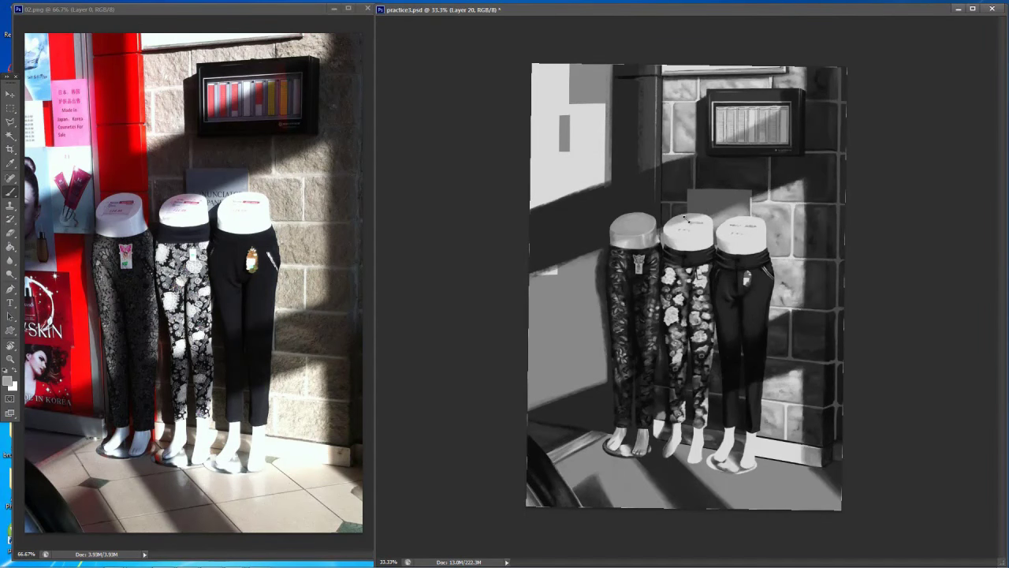
left_click(759, 213, "alt")
left_click(742, 209, "alt")
mouse_move(748, 203)
left_mouse_down()
mouse_move(715, 250)
mouse_move(740, 189)
mouse_move(708, 195)
left_mouse_up()
left_click(748, 212, "alt")
left_click(725, 217, "alt")
left_click(688, 222, "alt")
Clean up the plaque's outline, add a thin light strip along its right edge, and save the painting
key("e")
key("b")
key("e")
key("b")
key("e")
key("b")
key("ctrl+plus")
key("e")
key("b")
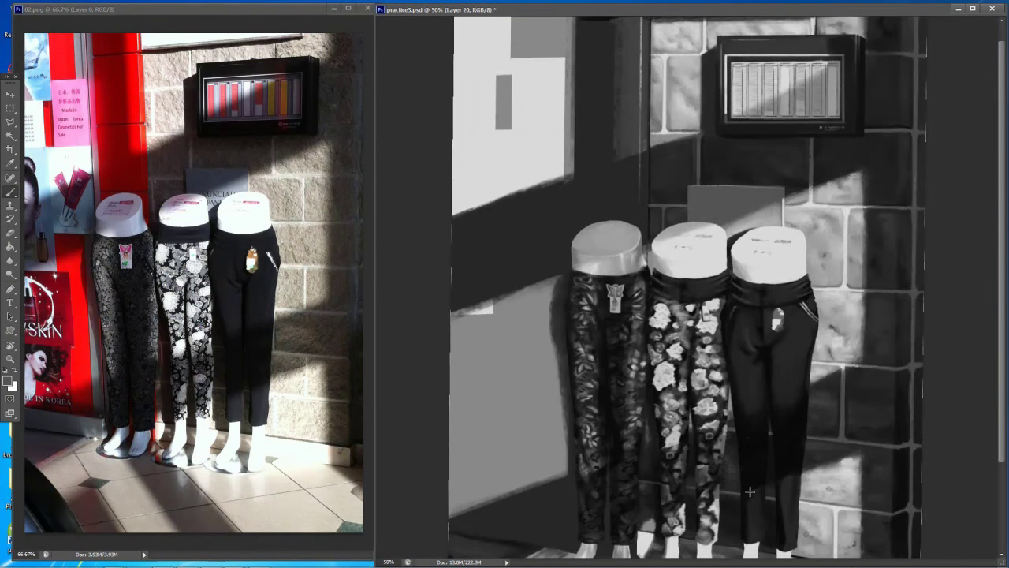
key("e")
key("b")
left_click(757, 217, "alt")
key("ctrl+minus")
key("ctrl+s")
Trim the plaque's top edge straight by deleting a lasso-selected strip along it
key("ctrl+plus")
scroll(686, 287, "up", 1)
key("l")
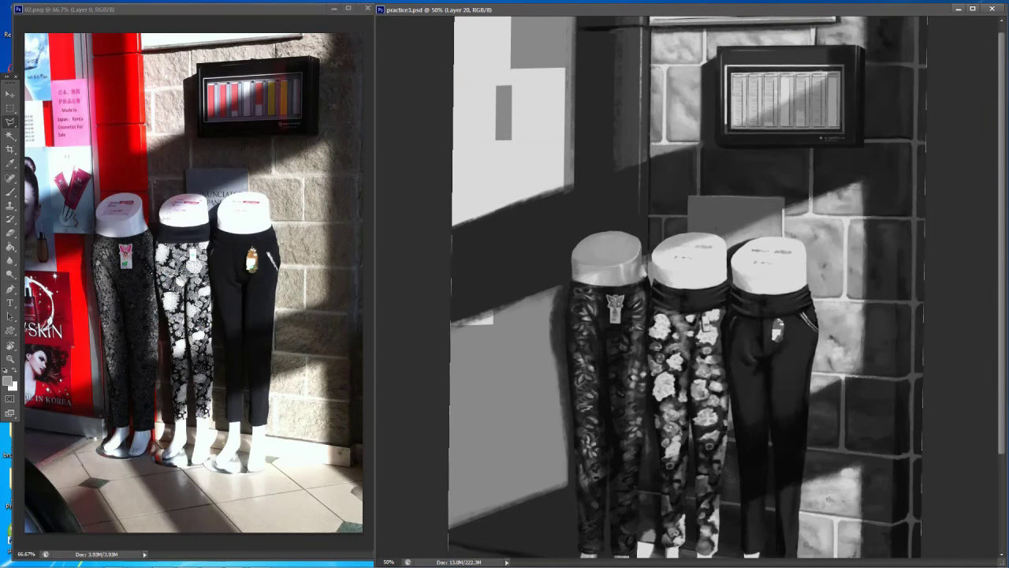
left_click(798, 200)
left_click(809, 188)
left_click(670, 180)
left_click(674, 199)
key("Delete")
key("ctrl+d")
key("b")
key("d")
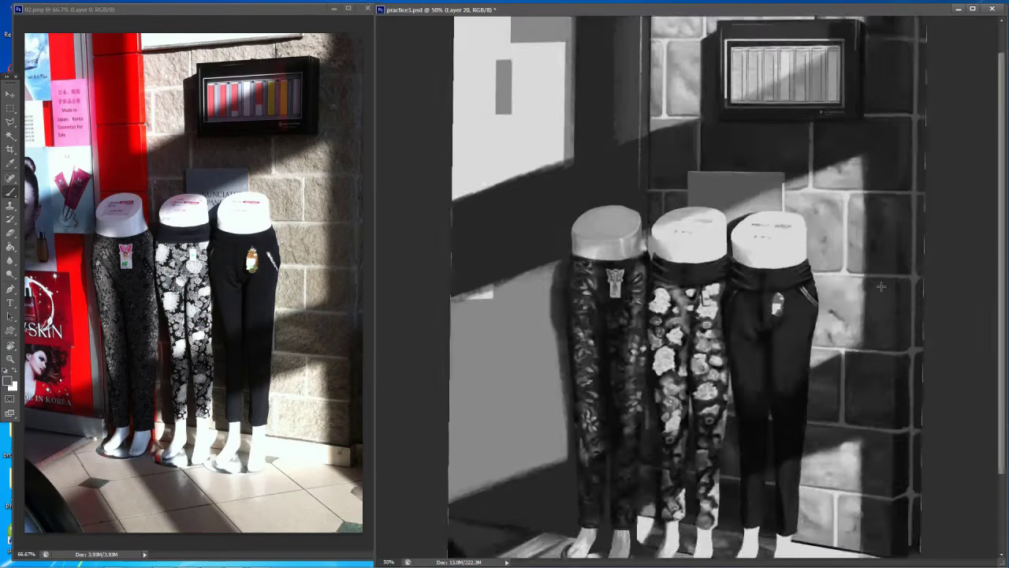
Shade the plaque's surface with sampled greys, define its top and left edges, and save the painting
key("ctrl+plus")
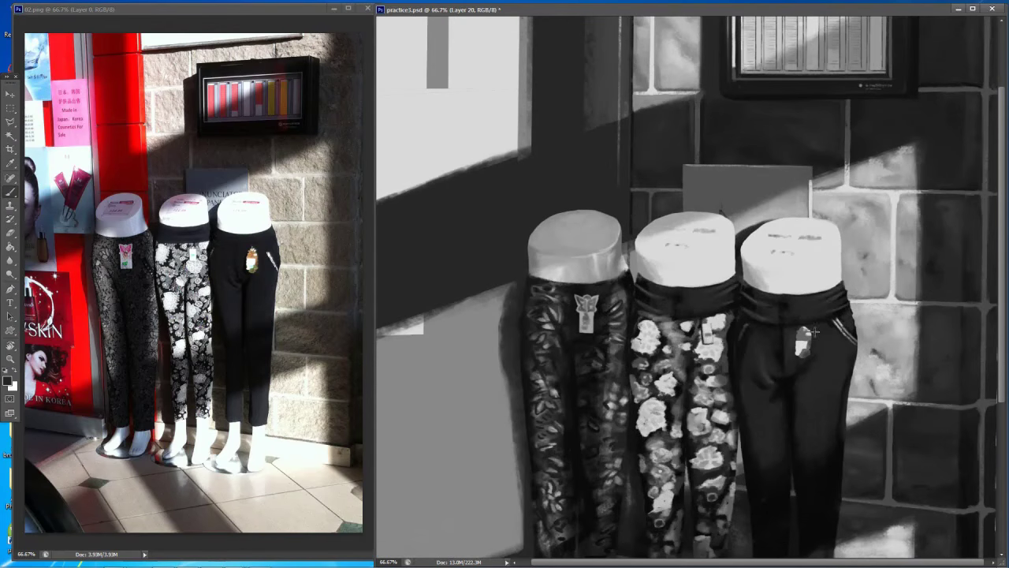
mouse_move(721, 186)
left_mouse_down()
mouse_move(739, 187)
mouse_move(724, 199)
left_mouse_up()
left_click(748, 192, "alt")
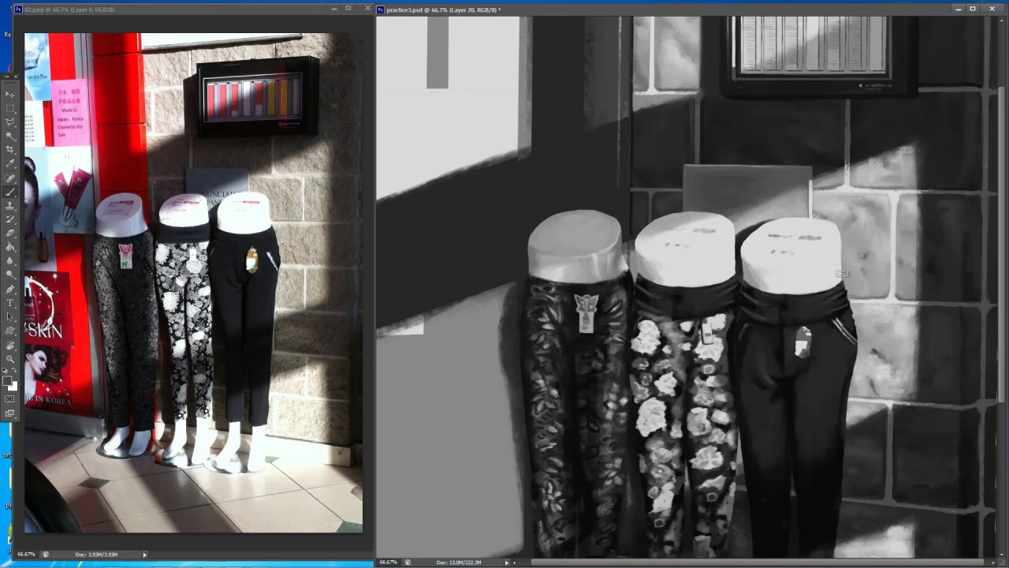
key("x")
key("e")
key("b")
left_click(844, 296, "alt")
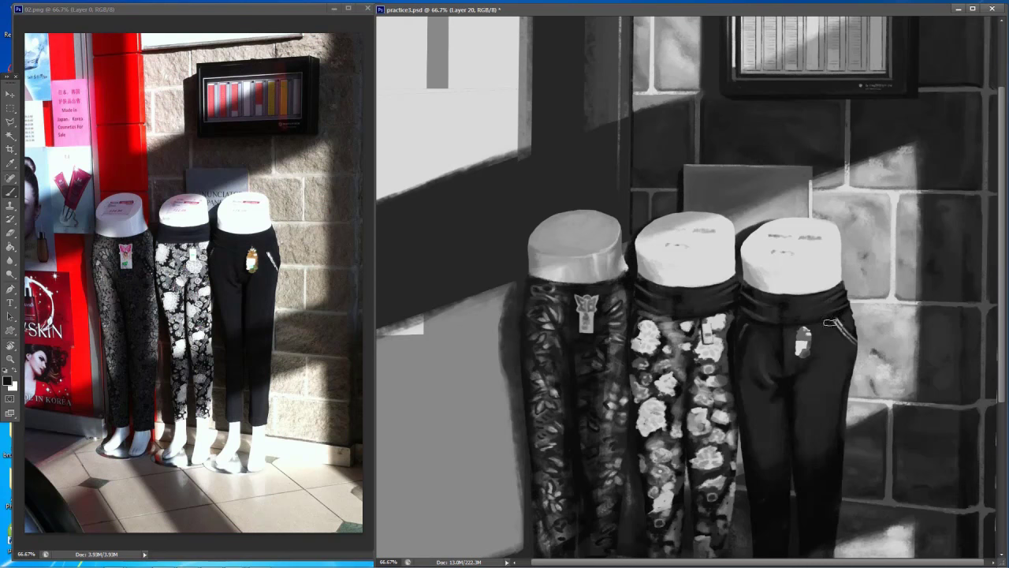
scroll(837, 365, "down", 2)
key("ctrl+s")
scroll(841, 347, "up", 1)
left_click(844, 343, "alt")
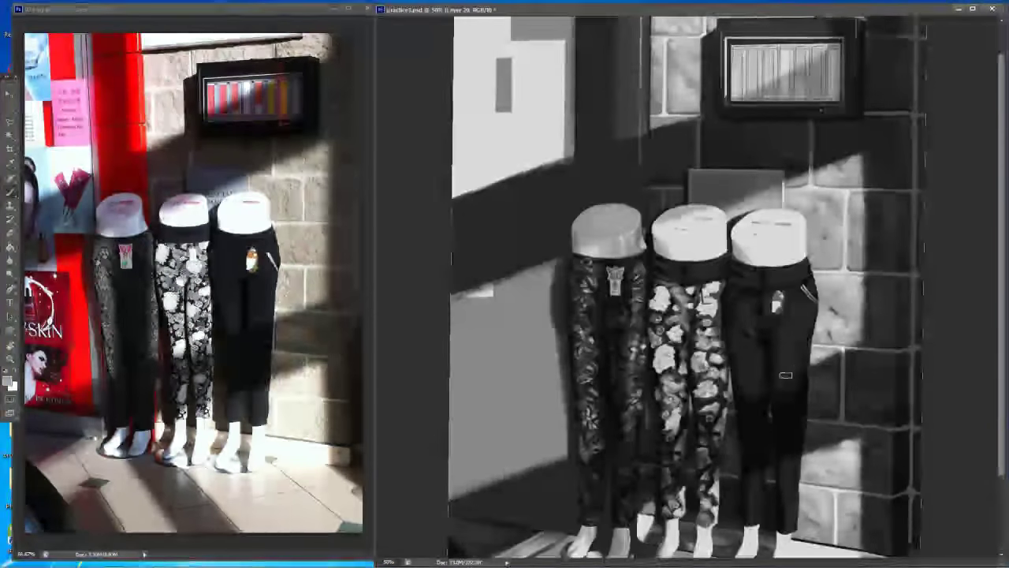
scroll(791, 370, "up", 1)
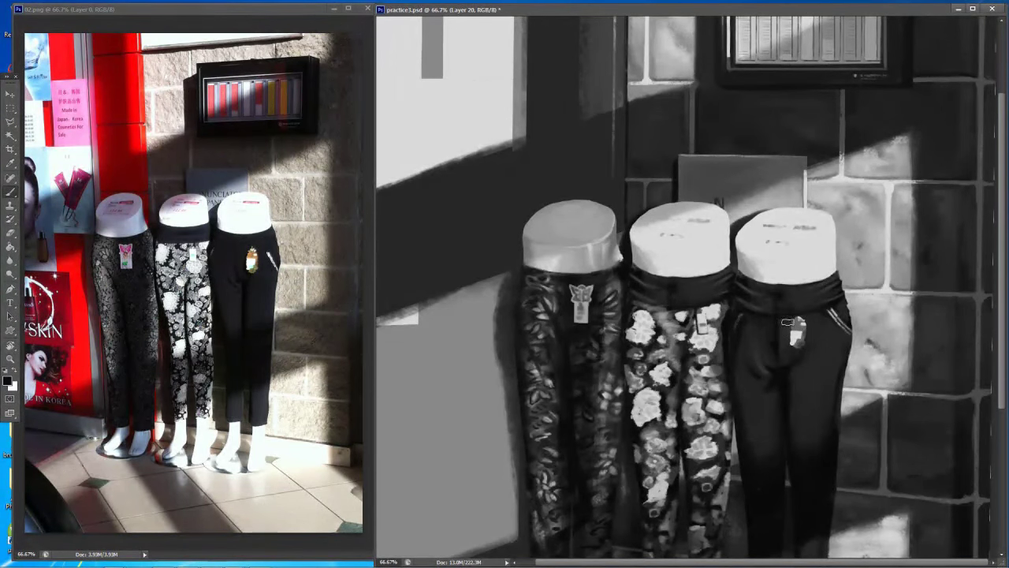
Letter NUNCIA in dark strokes on the plaque, just above the mannequins
left_click(796, 326, "alt")
left_click(793, 304, "alt")
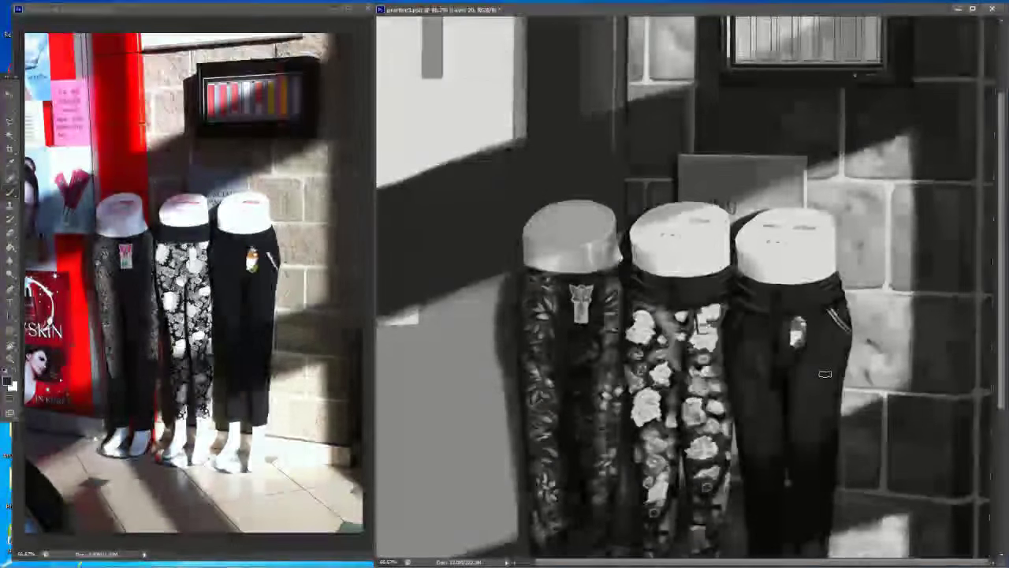
left_click(811, 378, "alt")
left_click(847, 358, "alt")
left_click_drag(729, 197, 739, 214)
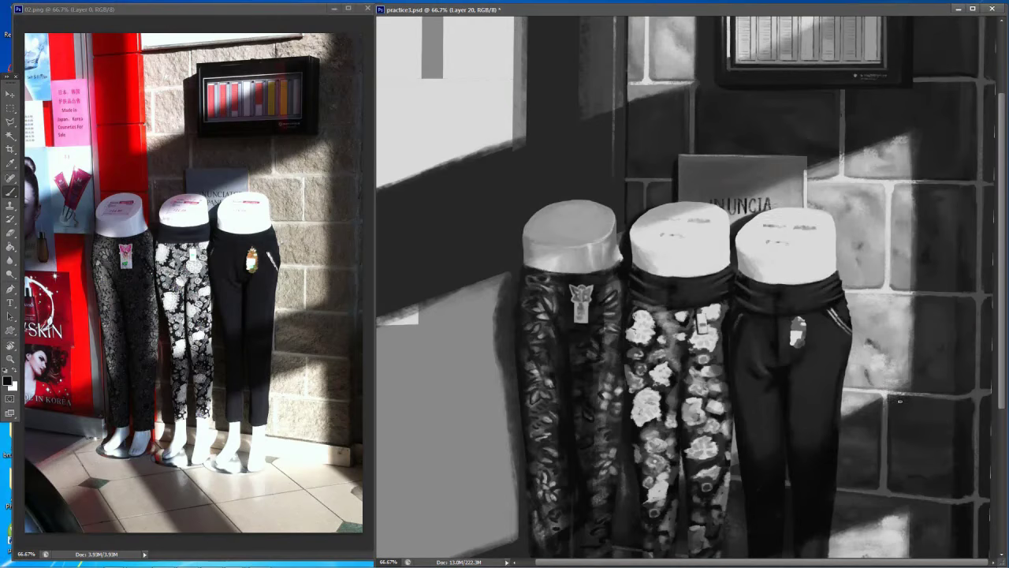
key("ctrl+minus")
key("ctrl+minus")
key("ctrl+minus")
key("ctrl+minus")
key("ctrl+plus")
key("ctrl+plus")
key("ctrl+plus")
key("ctrl+plus")
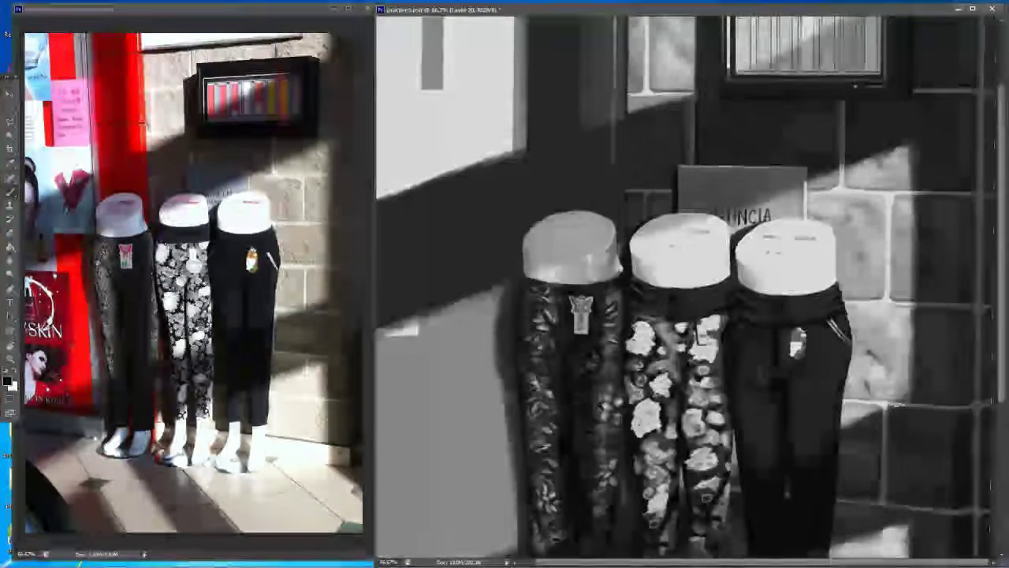
Complete the plaque's lettering to read NUNCIATO, and shift it slightly down
left_click(787, 213, "alt")
key("m")
left_click_drag(702, 187, 795, 212)
key("v")
left_click_drag(774, 202, 773, 207)
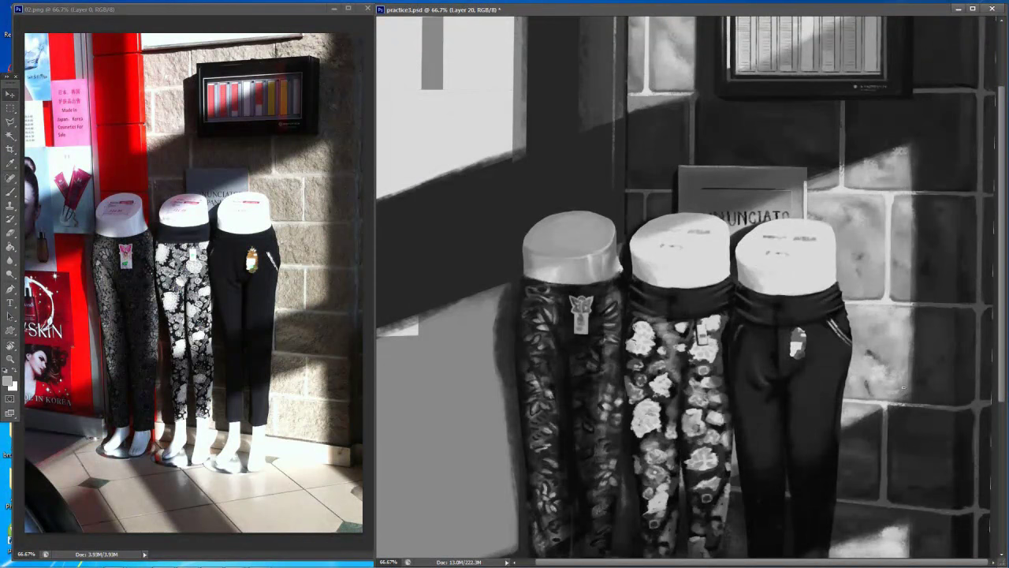
Paint out the stray dark line above the plaque's lettering with sampled grey, and save the painting
left_click(739, 206, "alt")
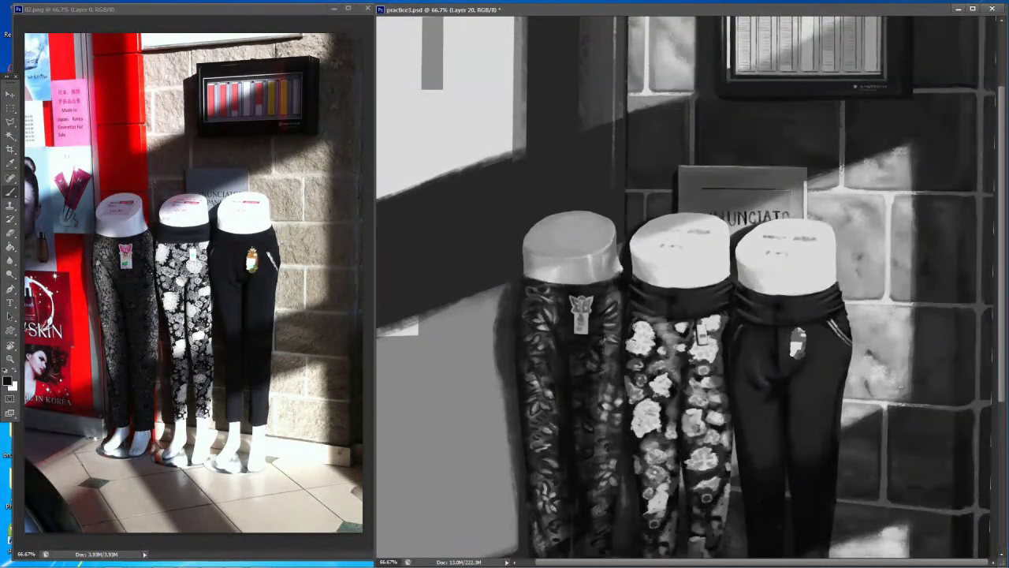
mouse_move(704, 190)
left_mouse_down()
mouse_move(791, 191)
mouse_move(730, 187)
left_mouse_up()
left_click(715, 192, "alt")
left_click(766, 325, "alt")
left_click(802, 279, "alt")
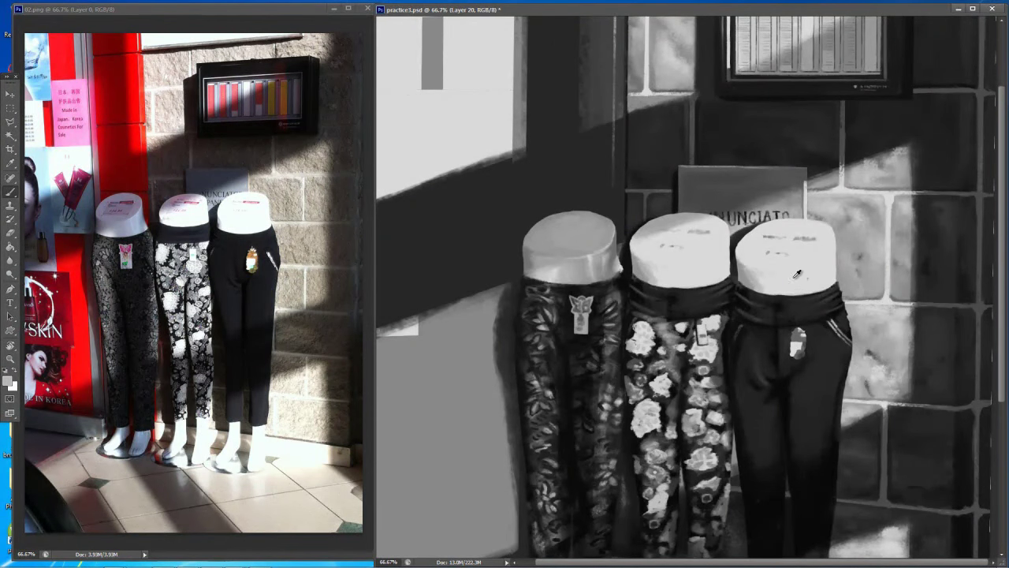
key("ctrl+minus")
key("ctrl+minus")
key("ctrl+minus")
key("ctrl+minus")
key("ctrl+s")
key("ctrl+plus")
key("ctrl+plus")
key("ctrl+plus")
key("ctrl+plus")
key("ctrl+plus")
key("ctrl+plus")
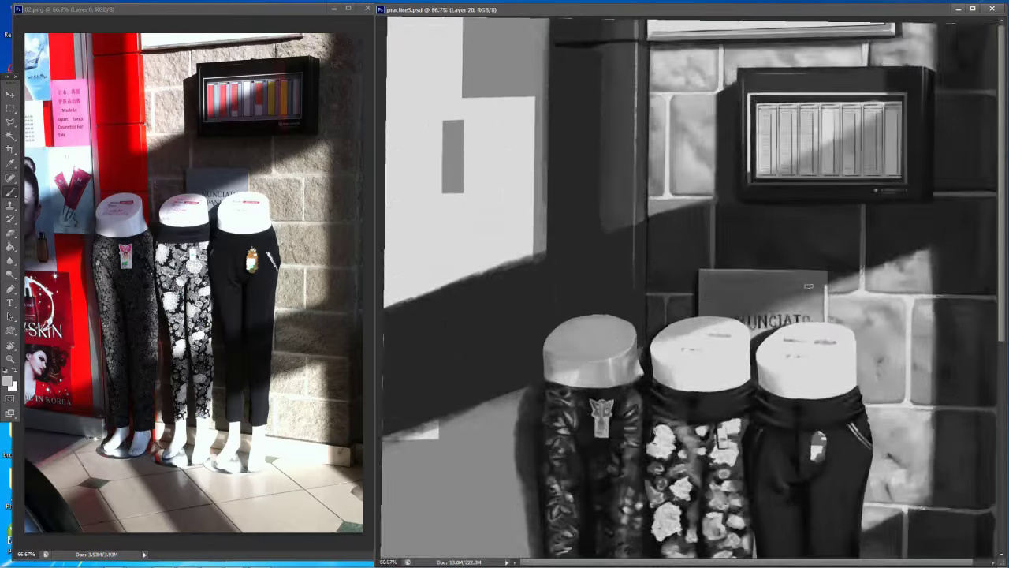
Merge the plaque layer down into the layers beneath it
key("ctrl+minus")
key("ctrl+minus")
key("ctrl+minus")
key("ctrl+minus")
key("ctrl+e")
key("ctrl+e")
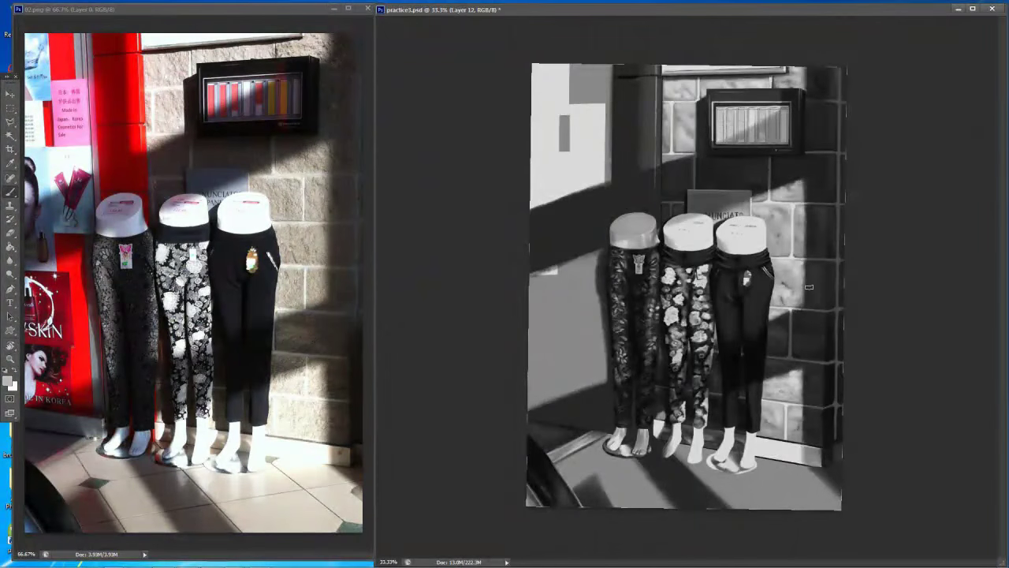
Touch up the area around the plaque's lettering and the right mannequin's top using sampled greys
key("ctrl+plus")
key("ctrl+plus")
left_click(804, 271, "alt")
left_click(808, 287, "alt")
left_click(801, 316, "alt")
left_click(800, 348, "alt")
left_click(800, 342, "alt")
left_click_drag(799, 341, 811, 343)
left_click(796, 314, "alt")
left_click(812, 324, "alt")
left_click(818, 323, "alt")
left_click(818, 329, "alt")
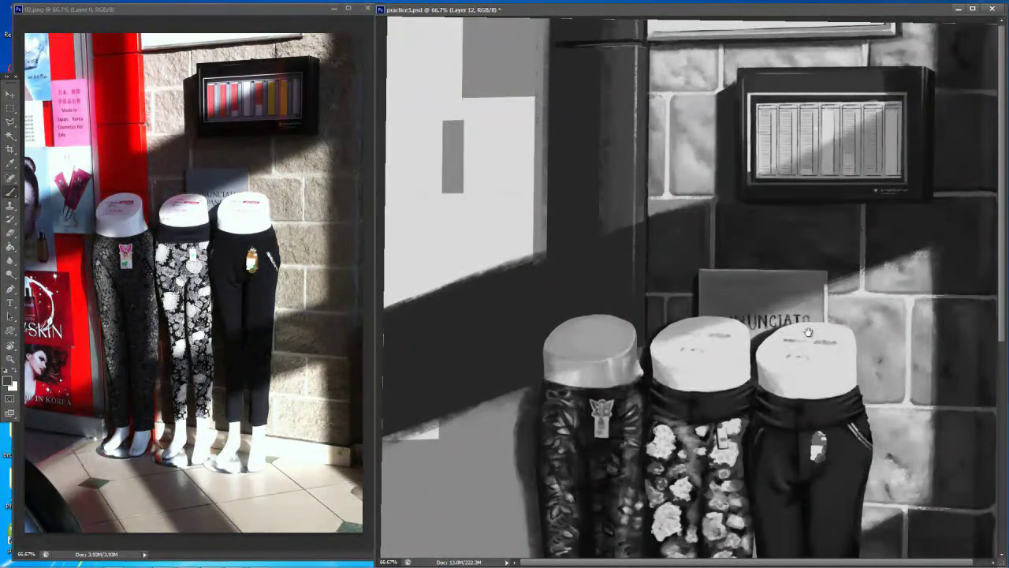
left_click(817, 322, "alt")
key("r")
left_click_drag(827, 300, 828, 299)
key("ctrl+z")
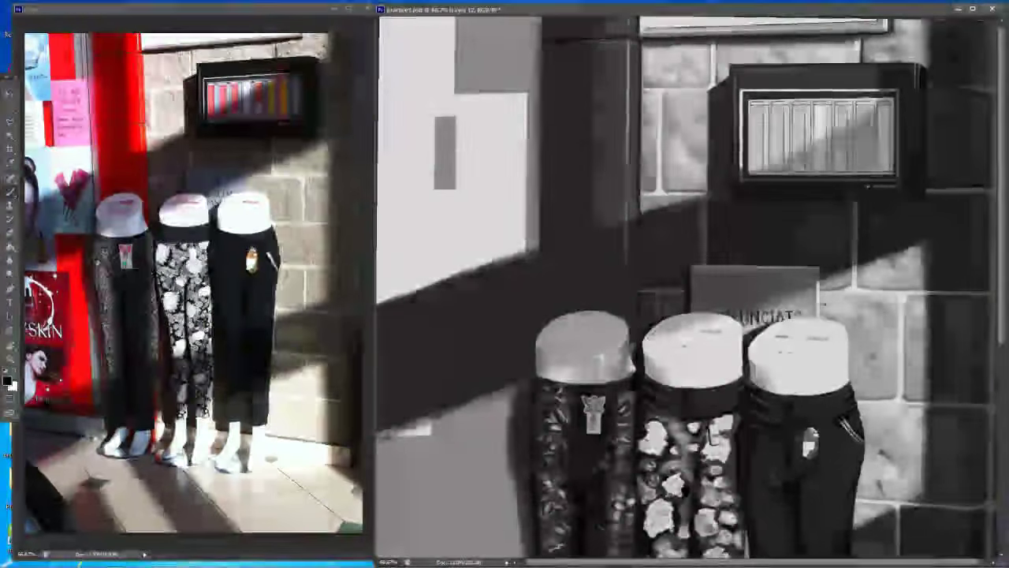
key("ctrl+z")
key("e")
key("ctrl+z")
key("ctrl+z")
Paint a thin dark horizontal seam across the pillar beside the wall, level with the sign's lower edge, and save
key("b")
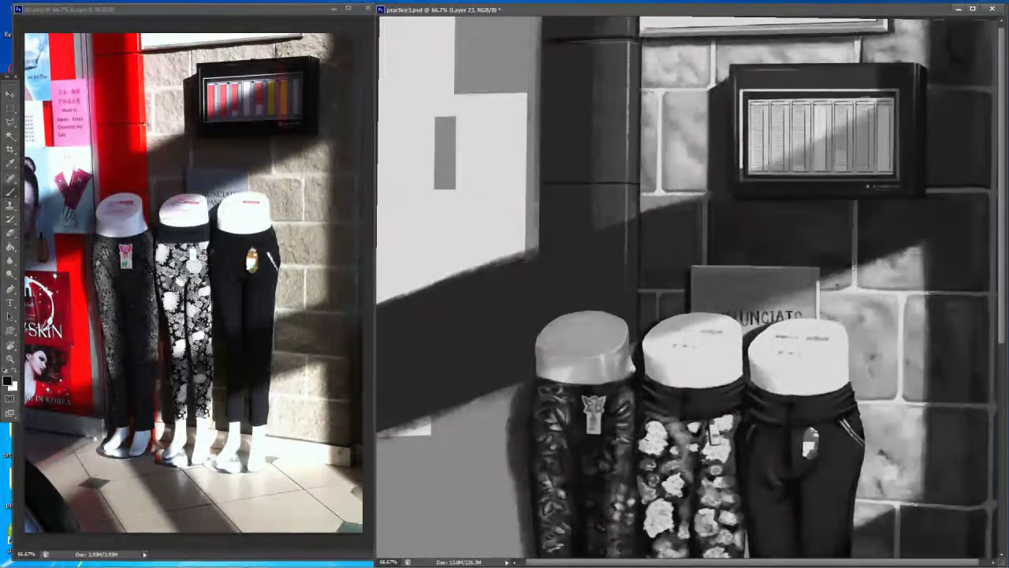
key("e")
key("b")
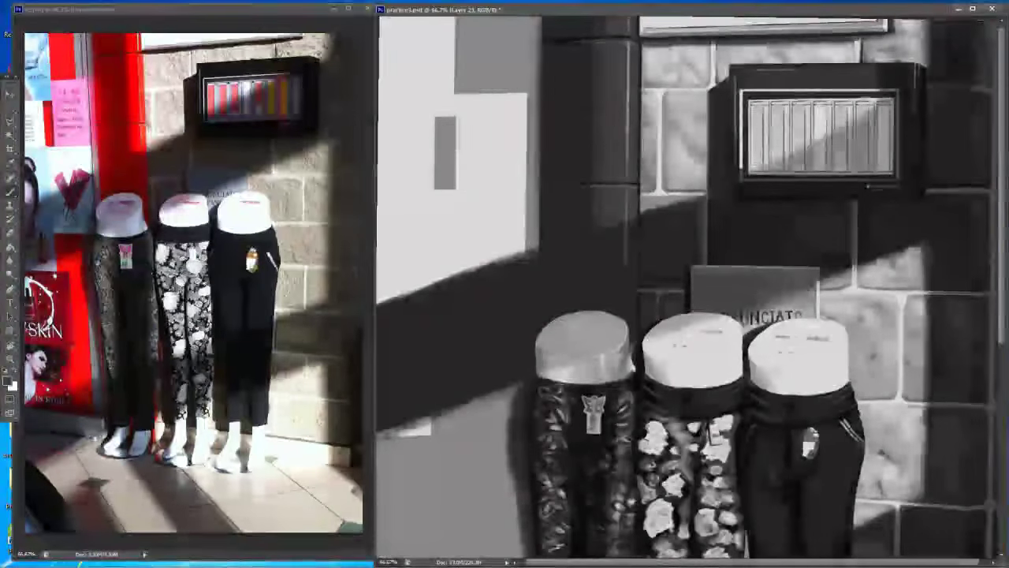
key("ctrl+minus")
key("ctrl+minus")
key("ctrl+minus")
key("ctrl+plus")
key("ctrl+plus")
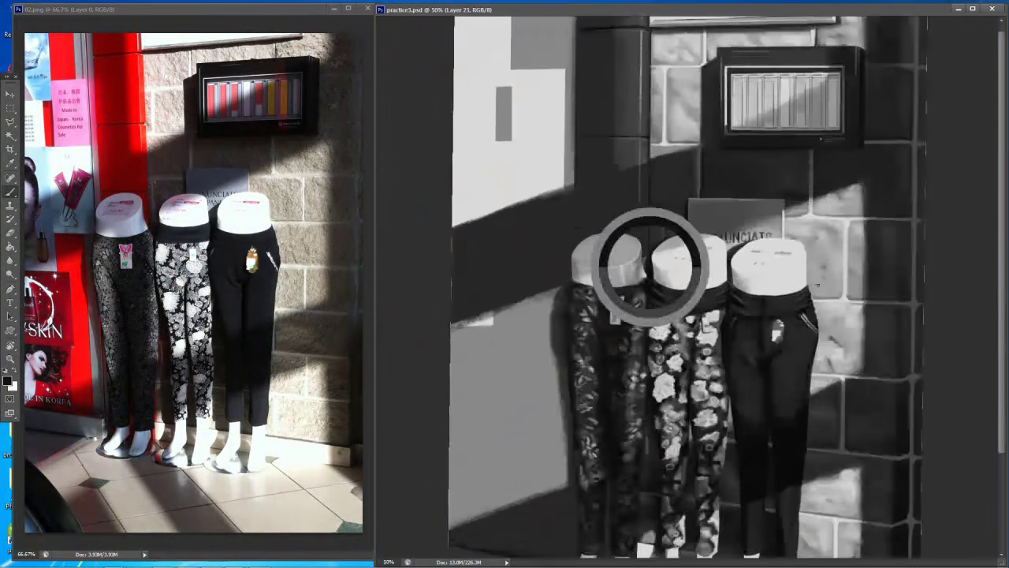
Add another dark horizontal seam across the pillar just above the left mannequin, and save the painting
key("ctrl+plus")
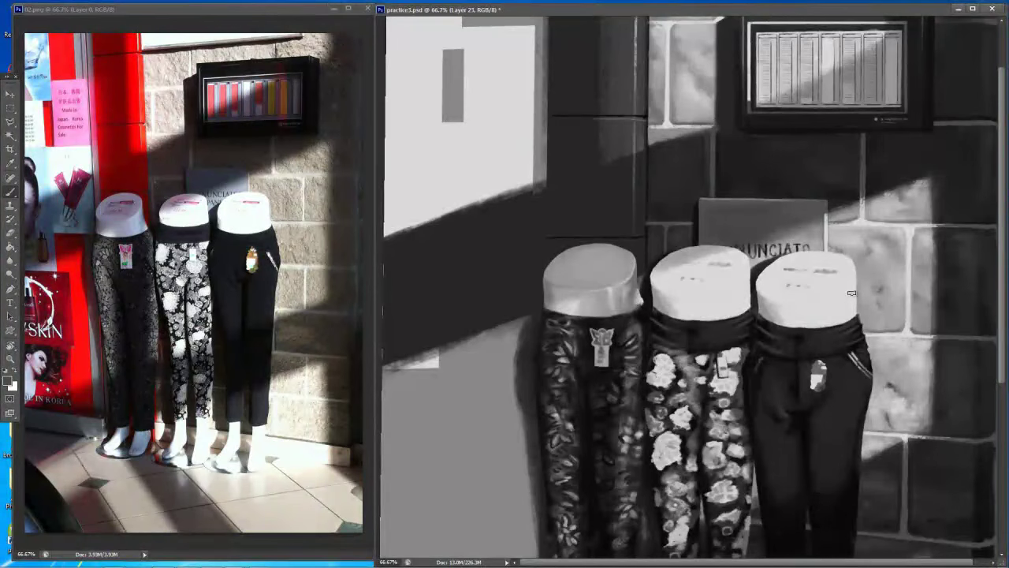
key("ctrl+minus")
key("ctrl+minus")
key("ctrl+plus")
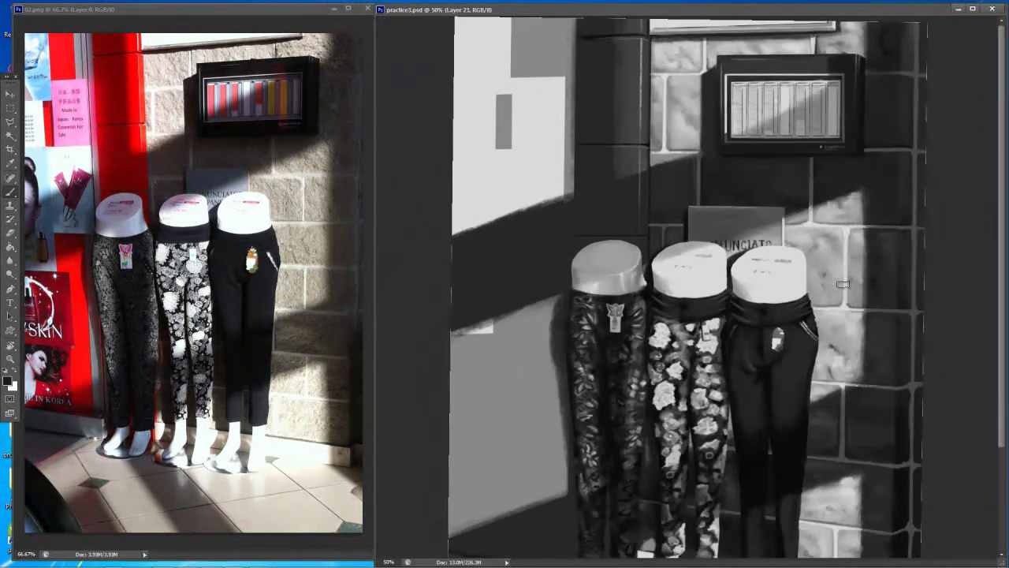
key("ctrl+plus")
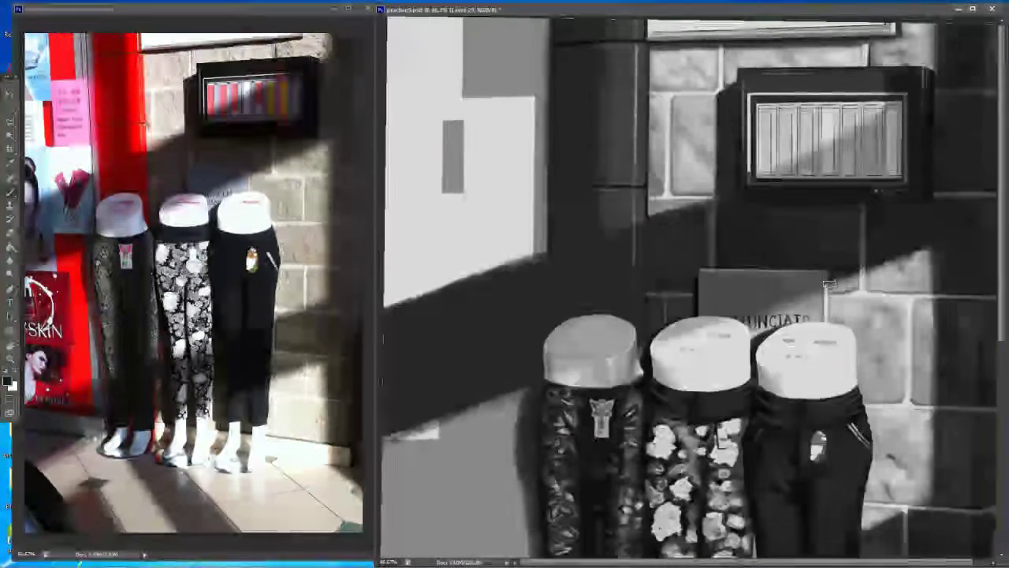
Refine the pillar's seams and light edge details up close, and save the painting
key("ctrl+plus")
left_click_drag(850, 256, 867, 343)
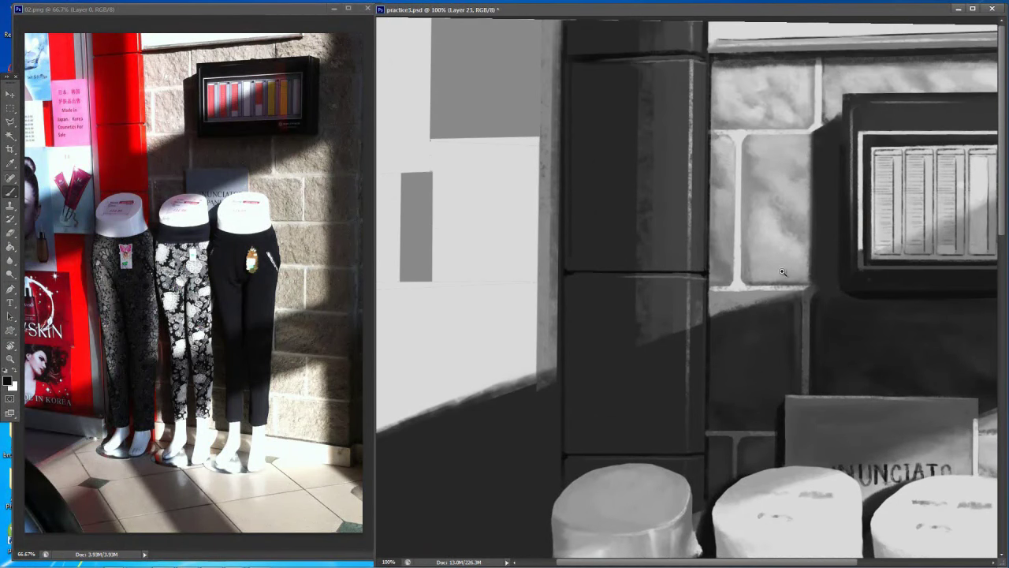
key("ctrl+minus")
key("ctrl+minus")
key("ctrl+minus")
key("ctrl+s")
key("ctrl+plus")
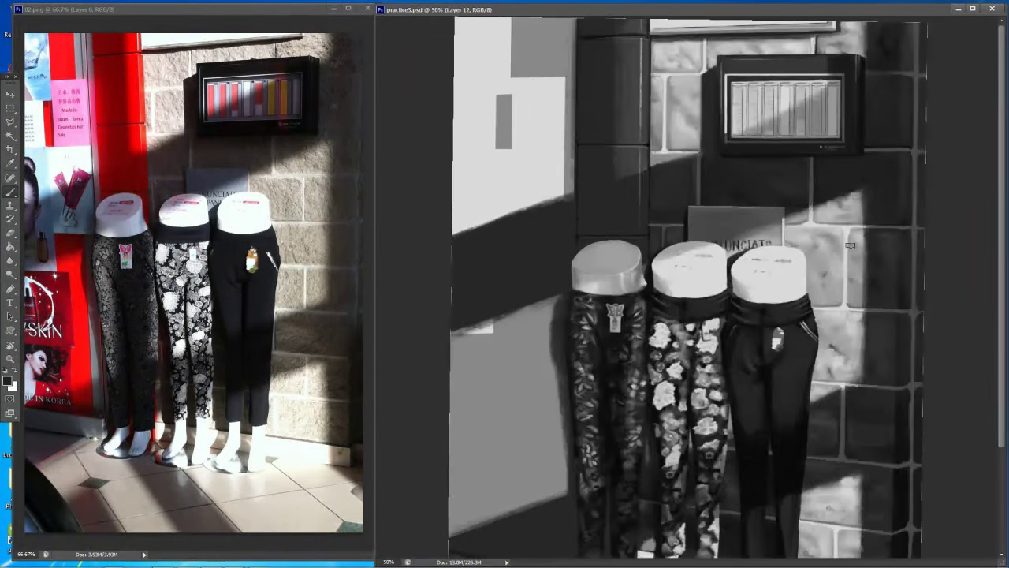
Paint the vertical frame edge between the pale poster panel and the dark pillar with sampled greys, and save the painting
left_click(826, 278, "alt")
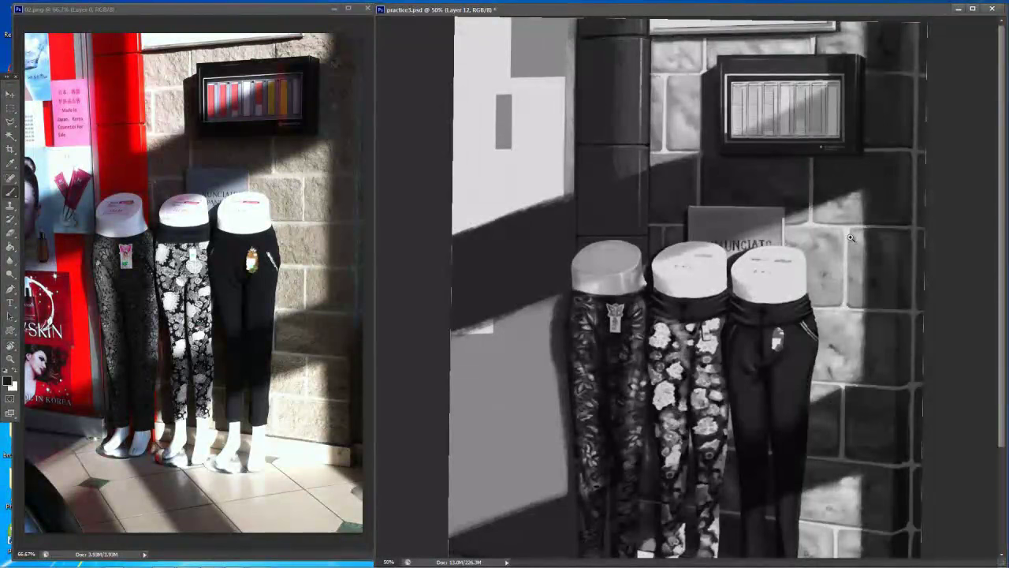
scroll(796, 289, "down", 3)
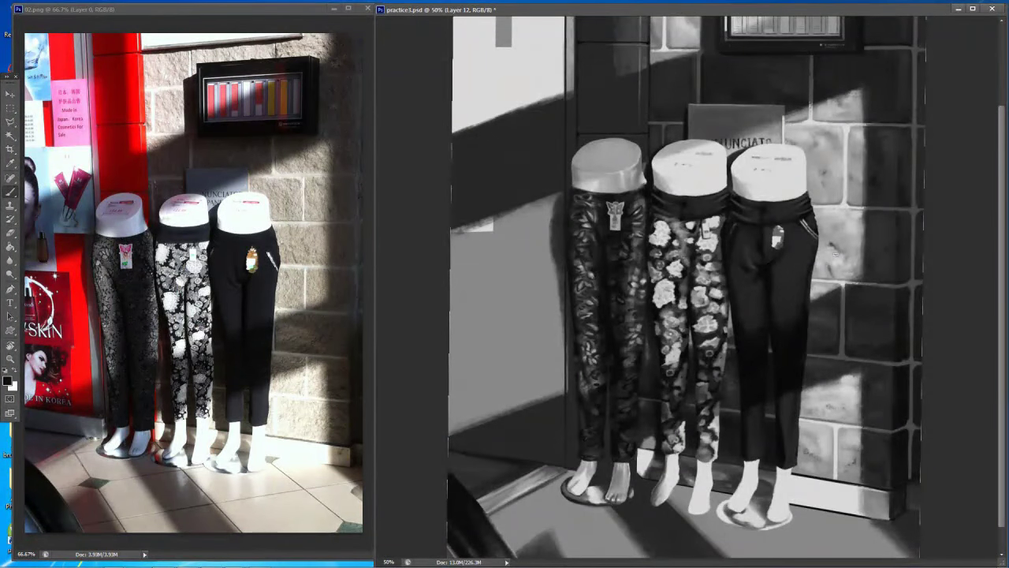
key("ctrl+s")
key("ctrl+minus")
key("ctrl+minus")
key("ctrl+plus")
key("ctrl+plus")
left_click(849, 248, "alt")
left_click_drag(566, 19, 566, 207)
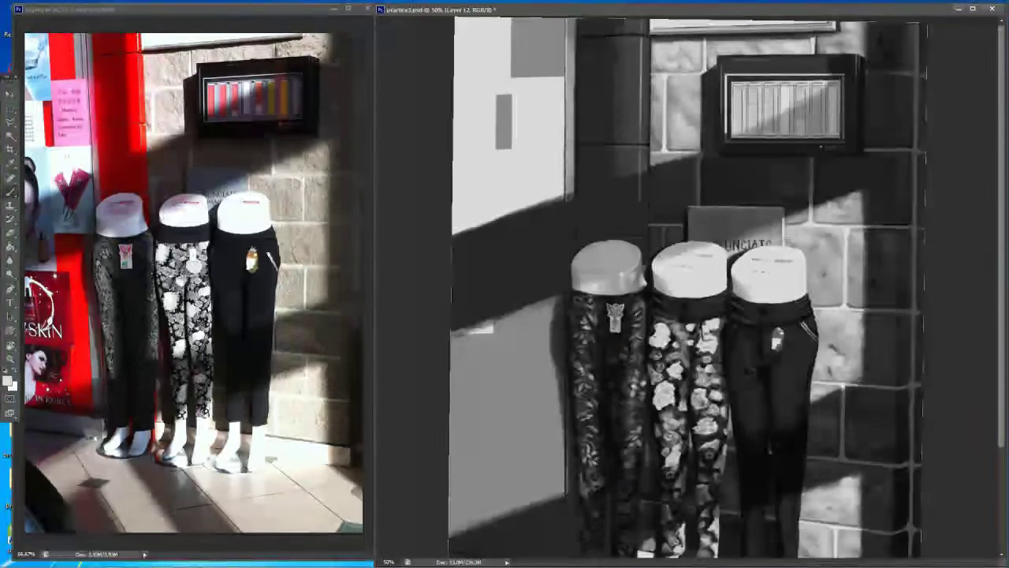
key("ctrl+s")
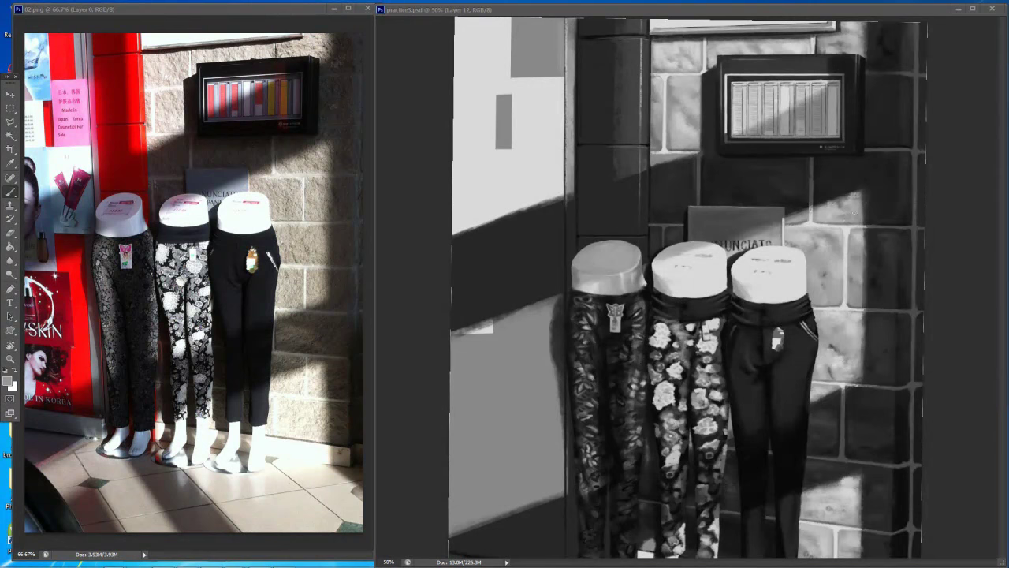
Refine the grey values along the narrow vertical frame beside the pillar, sampling tones from the painting
key("ctrl+plus")
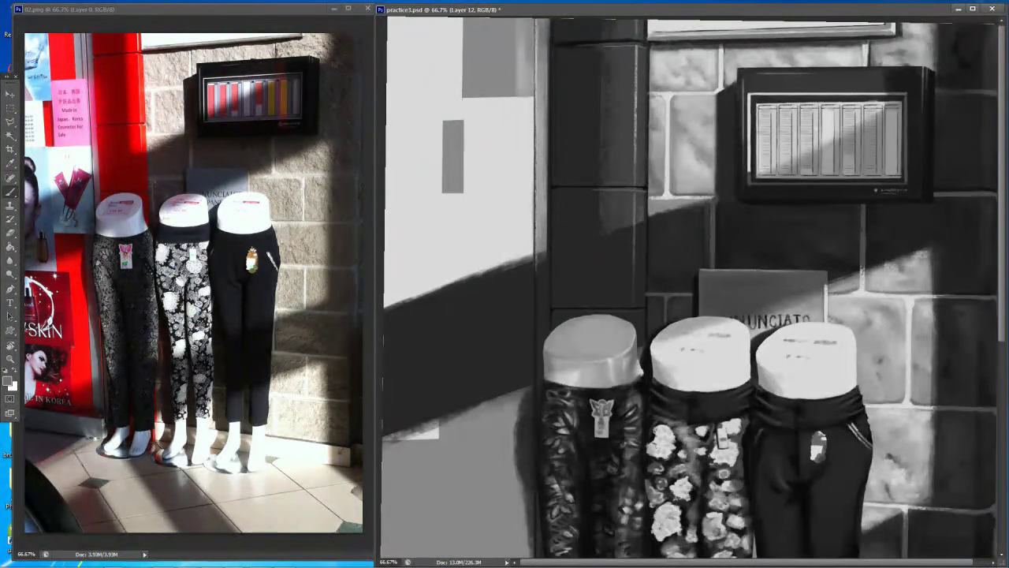
key("ctrl+minus")
key("ctrl+plus")
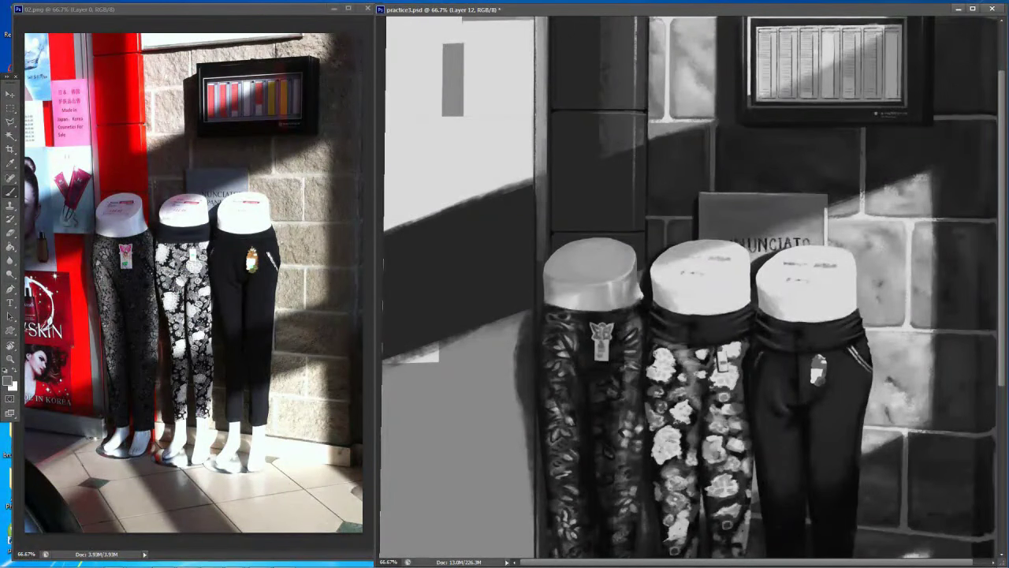
left_click(922, 234, "alt")
key("ctrl+minus")
key("ctrl+minus")
key("ctrl+minus")
key("ctrl+plus")
key("ctrl+plus")
key("ctrl+plus")
left_click(875, 238, "alt")
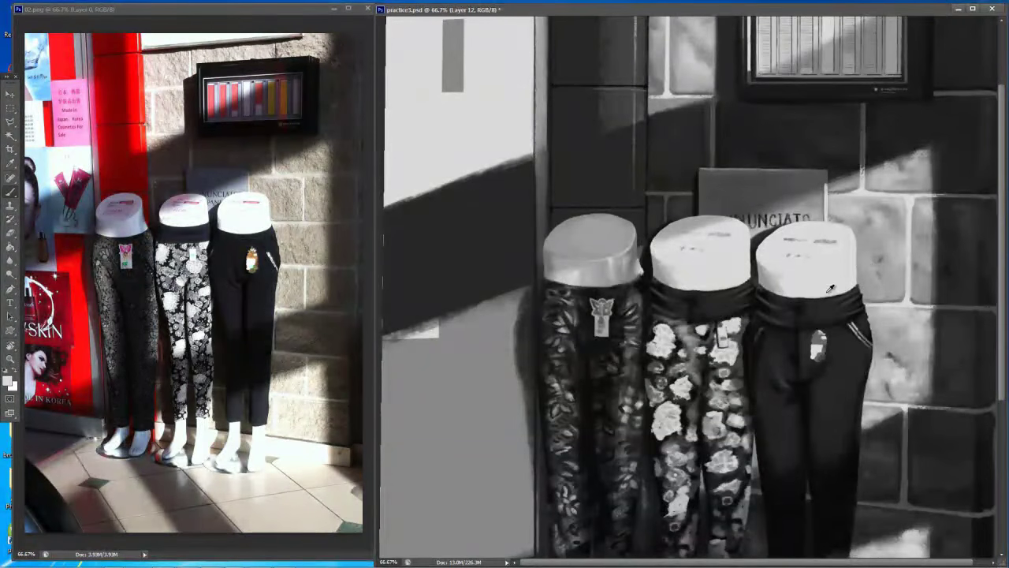
Touch up the poster panel's edge beside the frame with sampled light and dark greys, and undo the last change
scroll(819, 298, "up", 4)
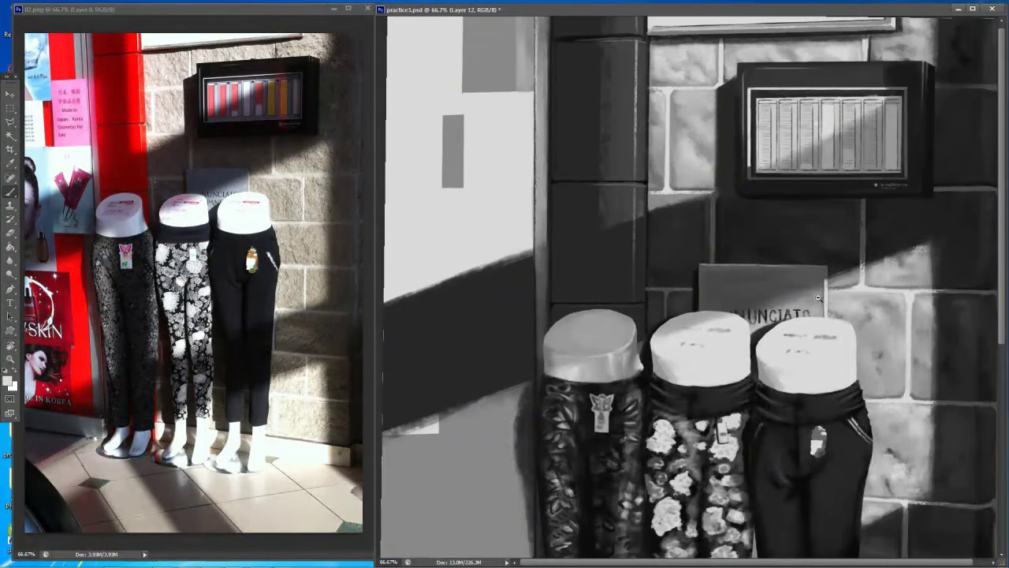
left_click(522, 226, "alt")
key("ctrl+minus")
key("ctrl+minus")
key("ctrl+plus")
key("ctrl+plus")
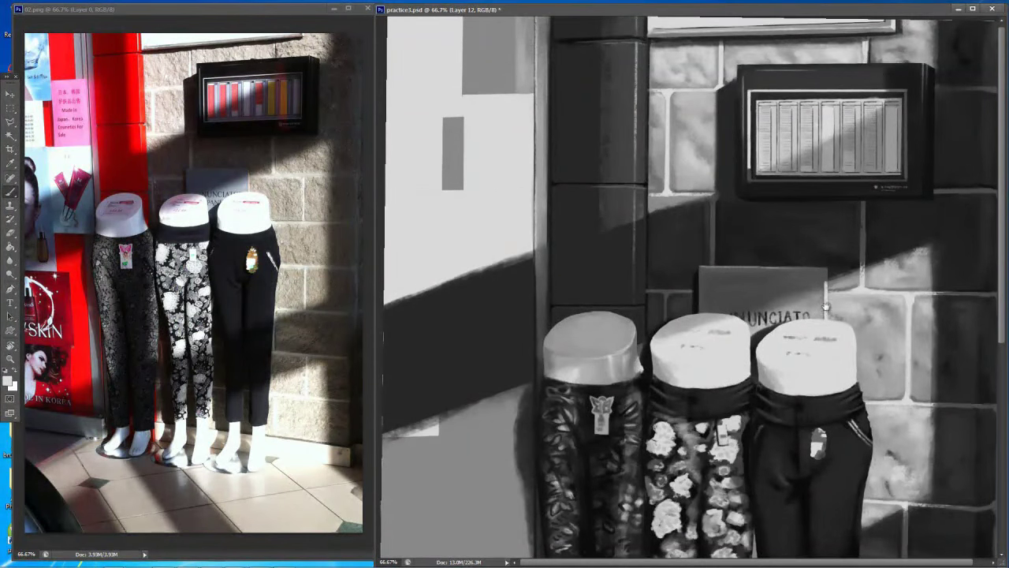
left_click(545, 192, "alt")
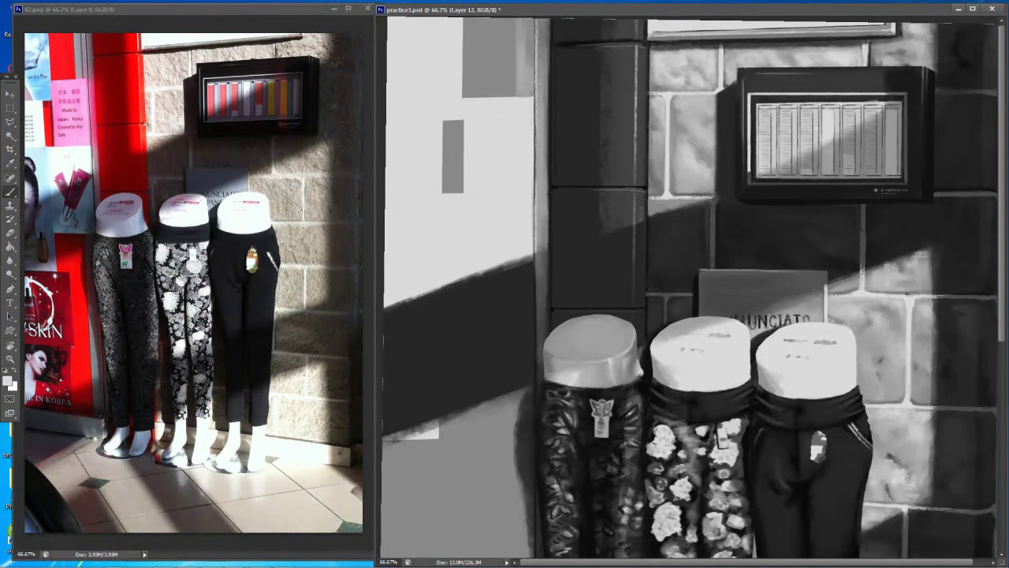
left_click(832, 327, "alt")
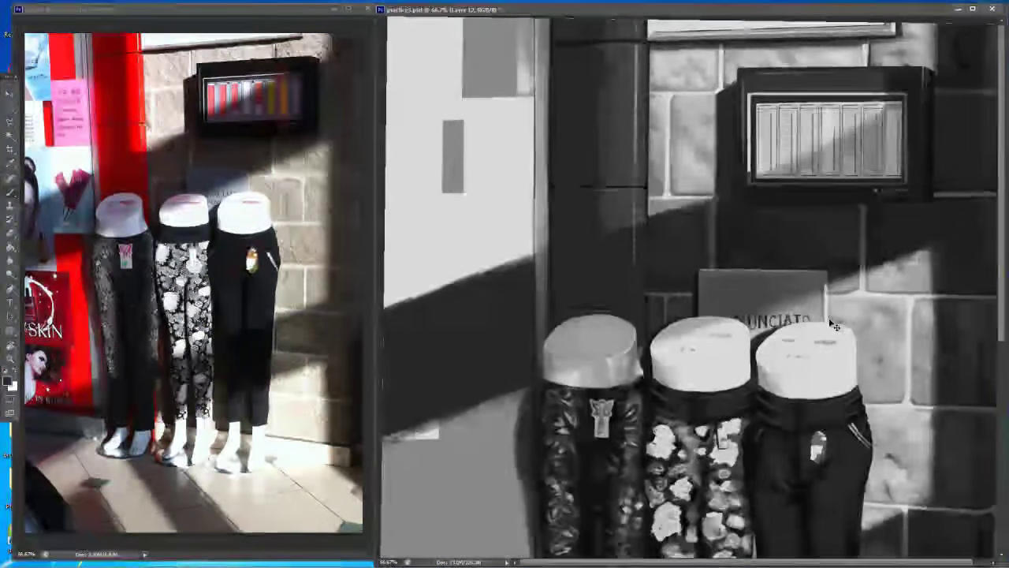
key("ctrl+z")
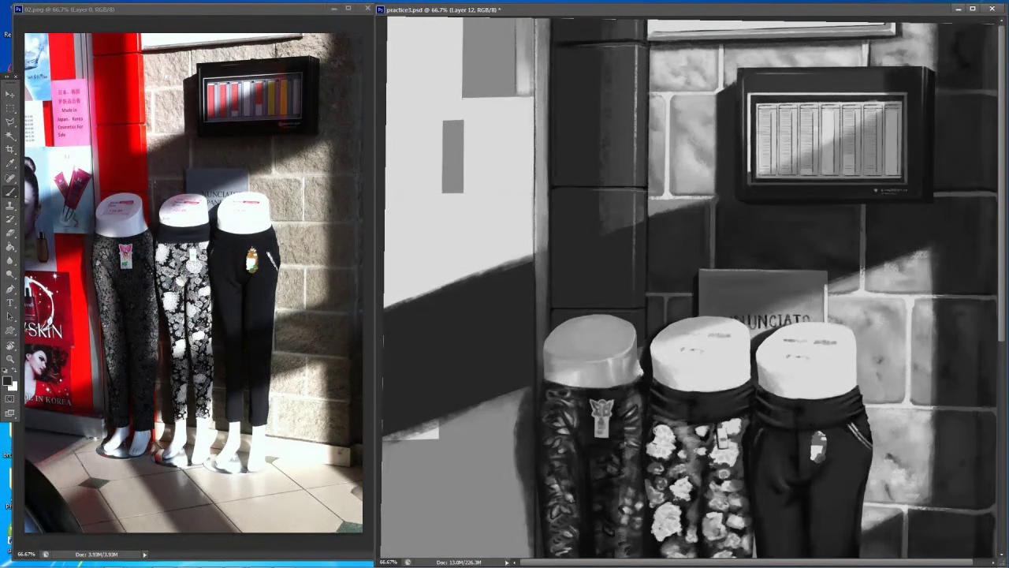
Paint a light vertical strip beside the upper grey poster block, and undo the trial line along the block's lower edge
left_click_drag(525, 20, 527, 95)
left_click(527, 48, "alt")
left_click(523, 71, "alt")
left_click(516, 91, "alt")
left_click(520, 93, "alt")
left_click(511, 79, "alt")
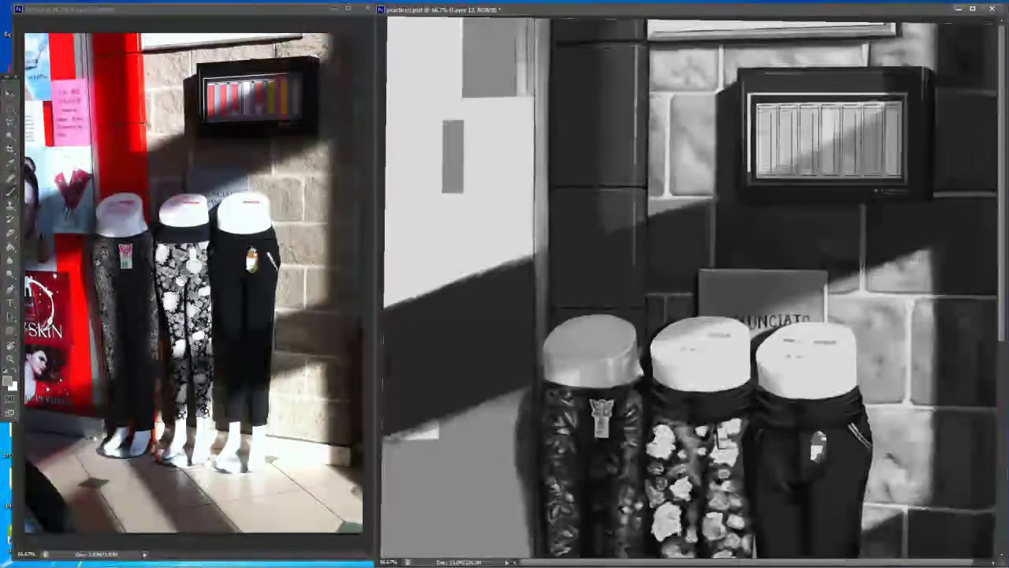
left_click_drag(463, 98, 528, 97)
key("ctrl+z")
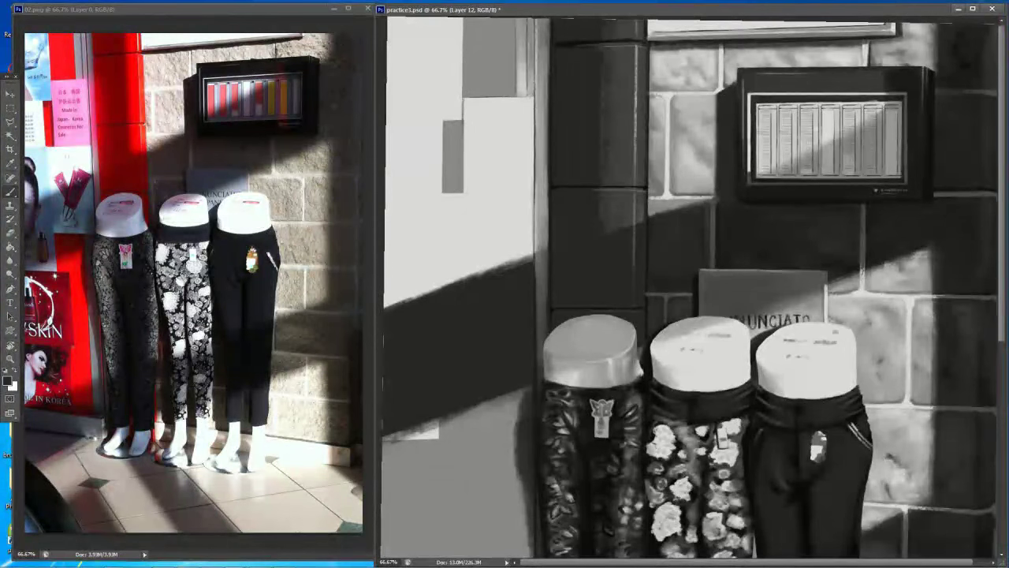
Shade the small grey rectangle on the pale panel with a darker vertical side, using sampled greys
left_click(461, 182, "alt")
left_click(458, 199, "alt")
left_click_drag(465, 104, 464, 194)
left_click(470, 299, "alt")
mouse_move(459, 123)
left_mouse_down()
mouse_move(459, 186)
mouse_move(460, 171)
left_mouse_up()
left_click(453, 158, "alt")
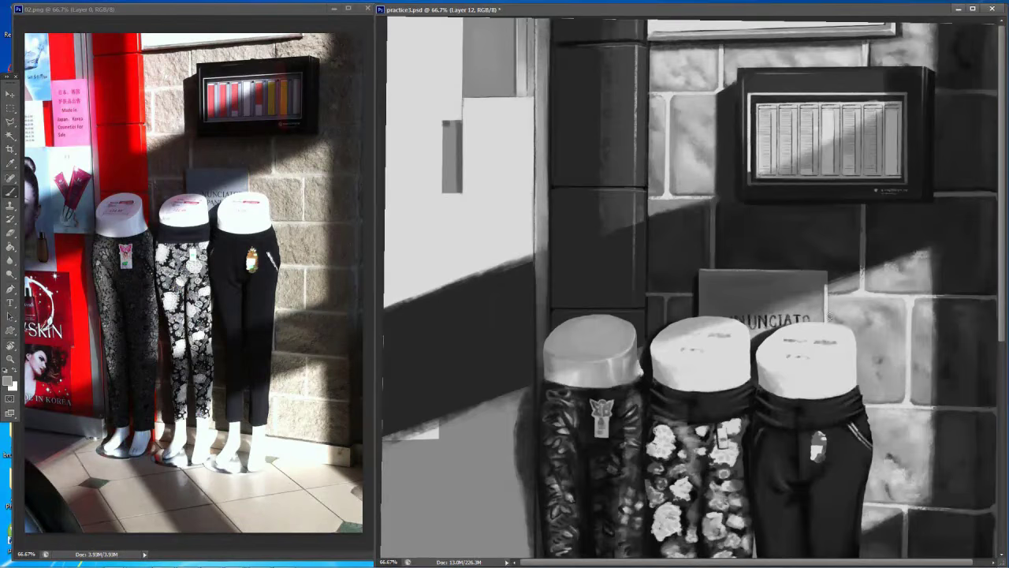
Block in a slightly lighter grey poster rectangle within the dark shadow band beside the frame
key("ctrl+minus")
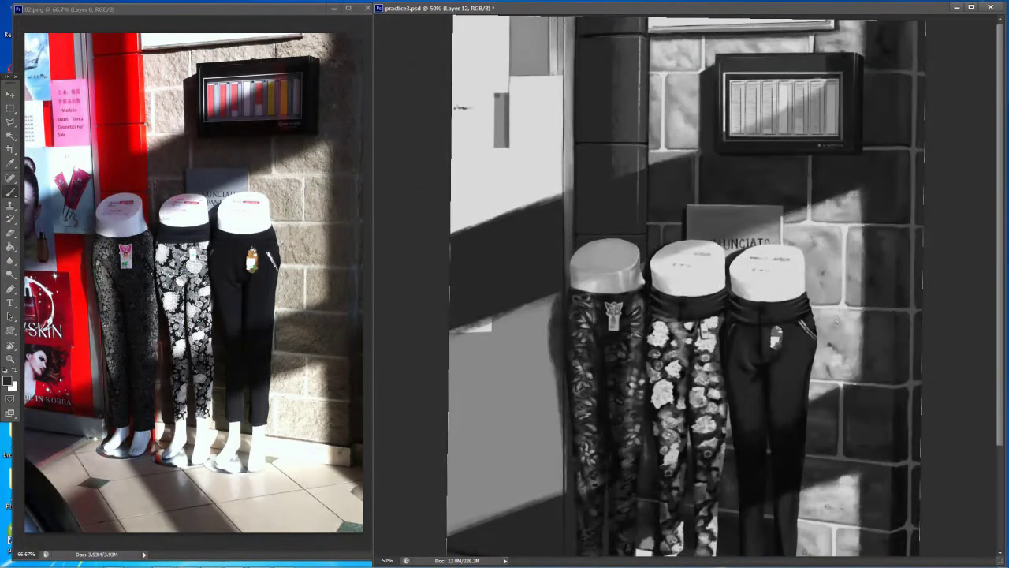
scroll(846, 324, "down", 2)
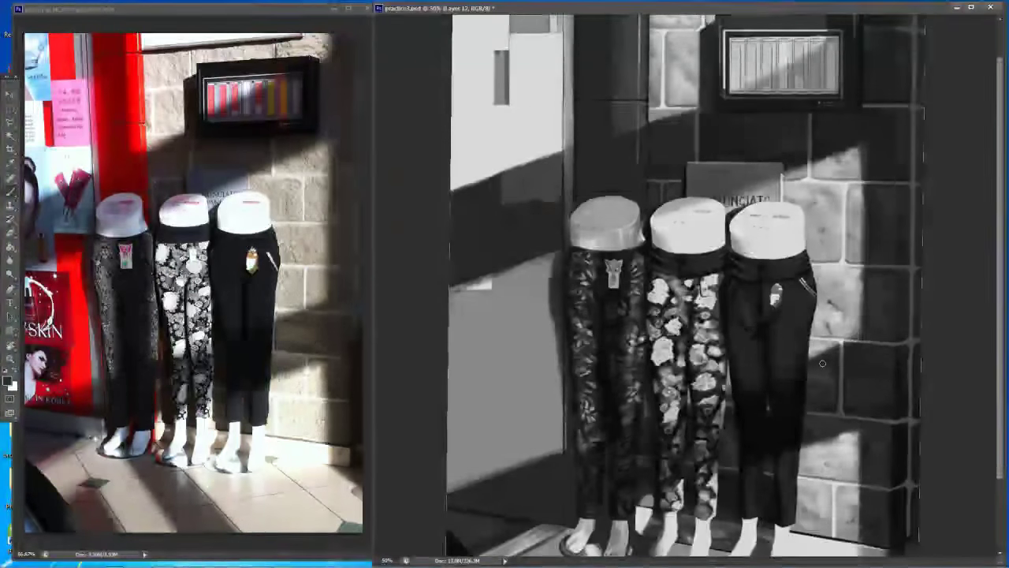
left_click(835, 339, "alt")
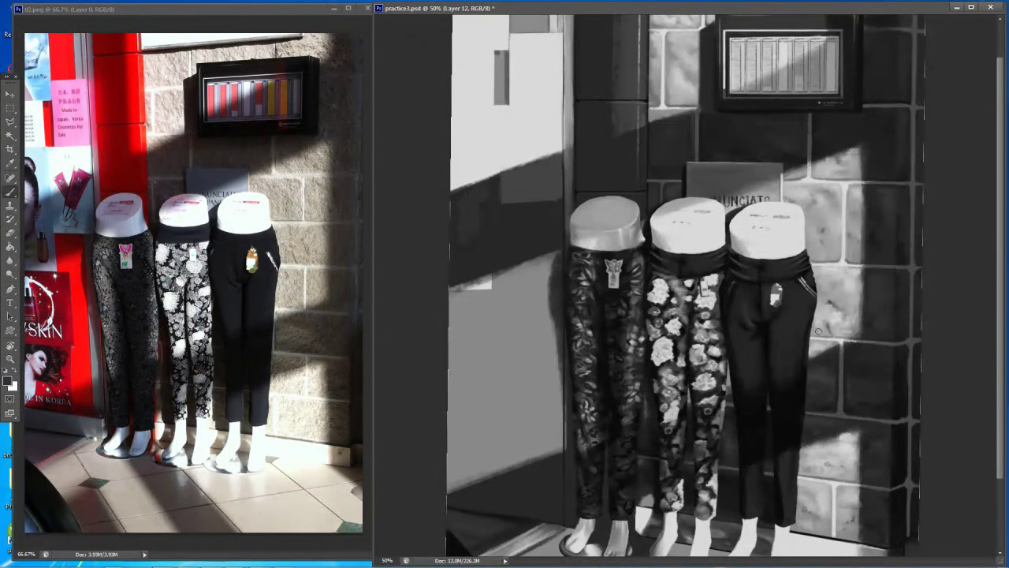
key("ctrl+minus")
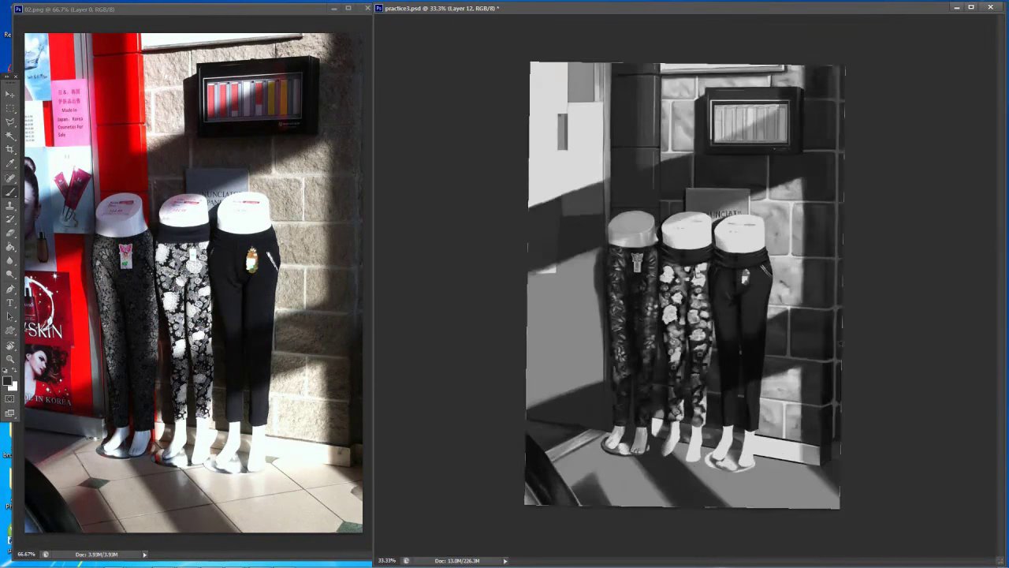
left_click(840, 309, "alt")
key("d")
key("ctrl+minus")
key("ctrl+plus")
key("ctrl+plus")
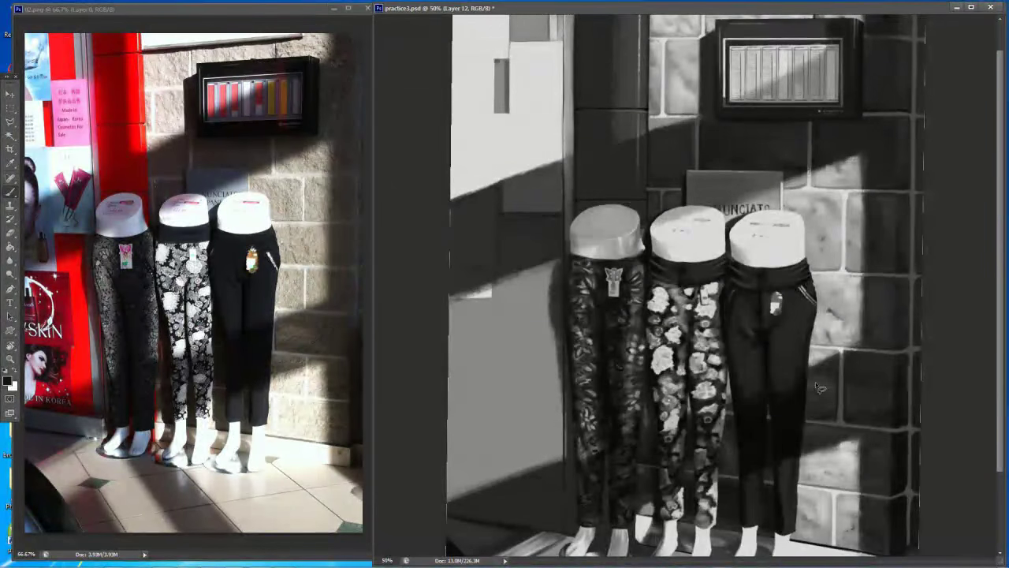
Paint a pale vertical strip on the lower grey panel beside the frame, and pick a sampled dark grey
key("ctrl+minus")
key("ctrl+minus")
key("ctrl+plus")
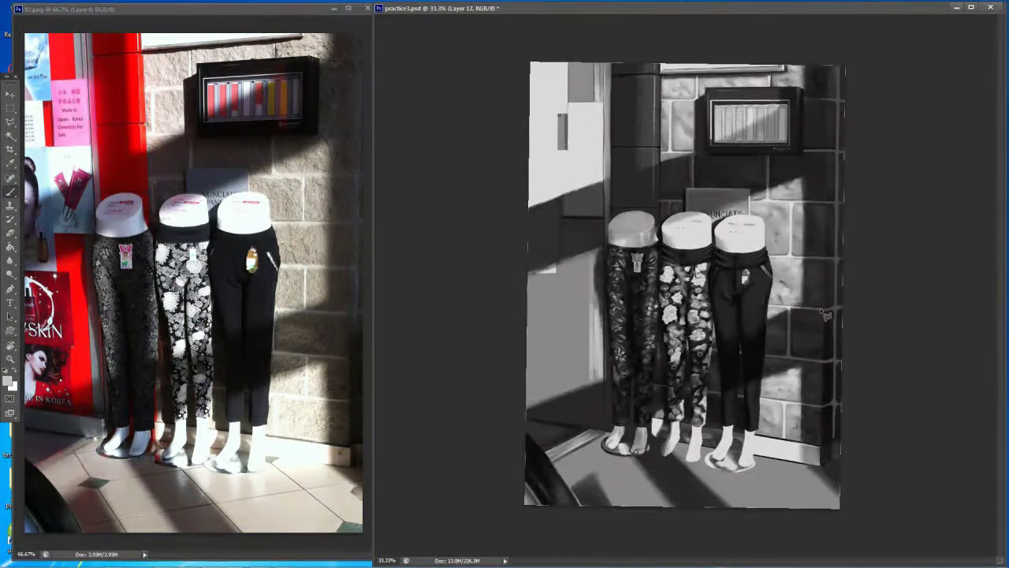
key("x")
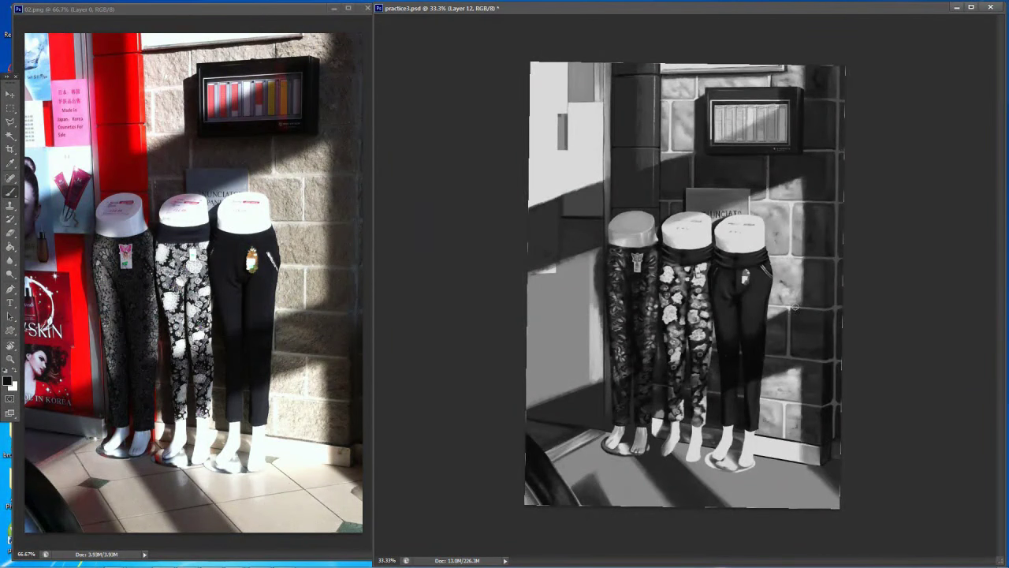
left_click(597, 312, "alt")
left_click(709, 148, "alt")
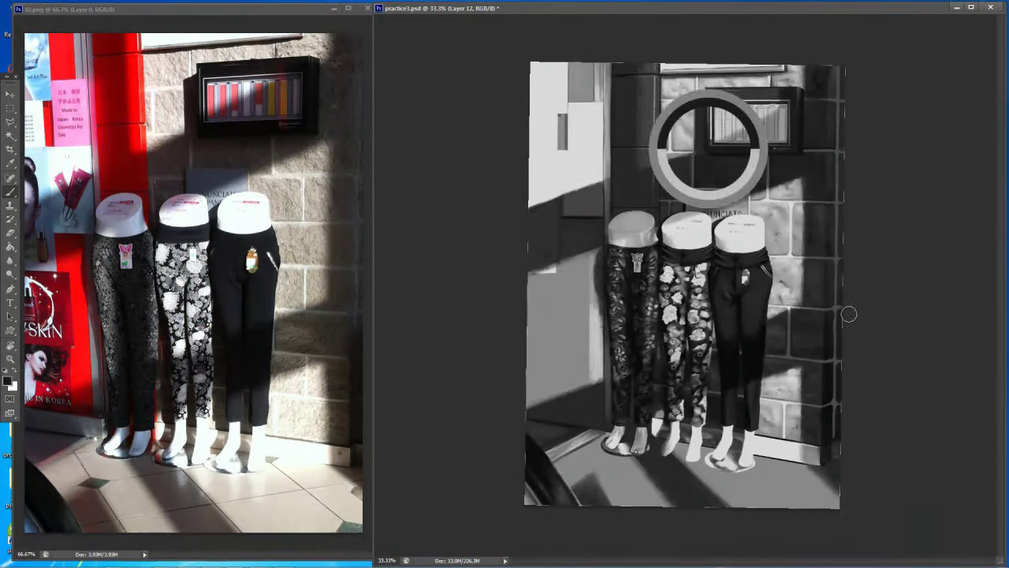